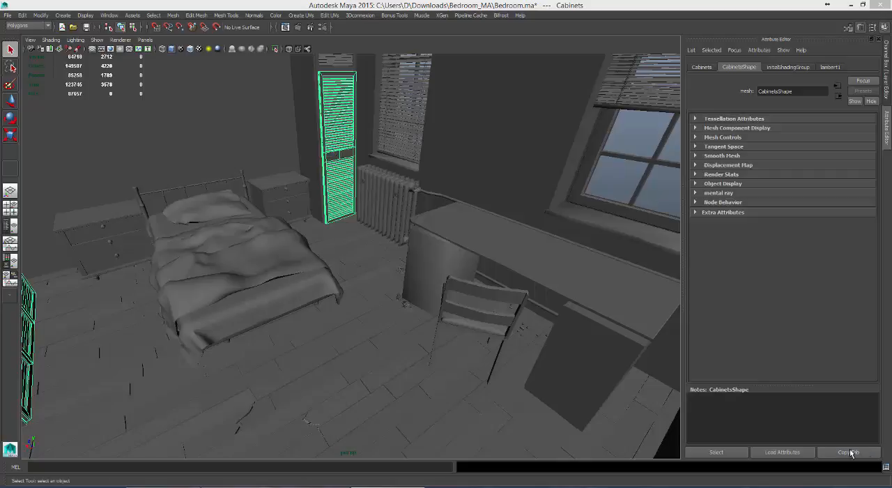
# Step: Delete the six faces of the Walls mesh that form the room's flat outer wall, to open up the interior
pyautogui.click(481, 275)
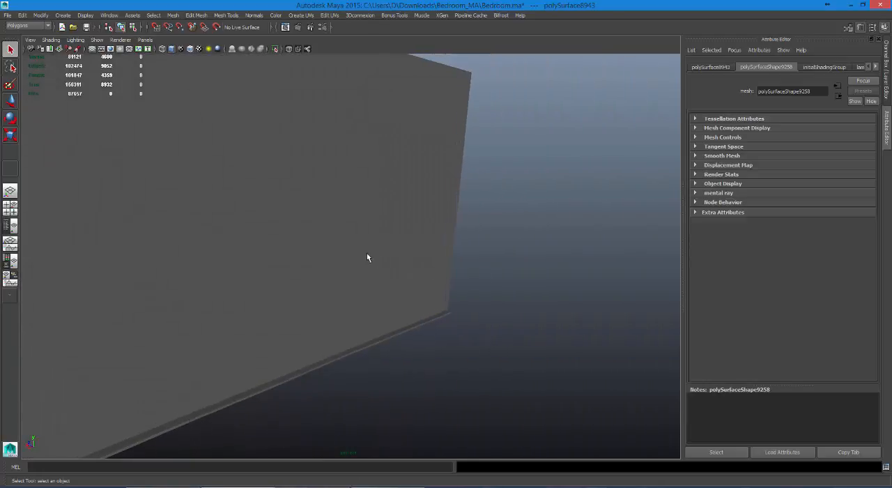
pyautogui.click(366, 255)
pyautogui.press('f')
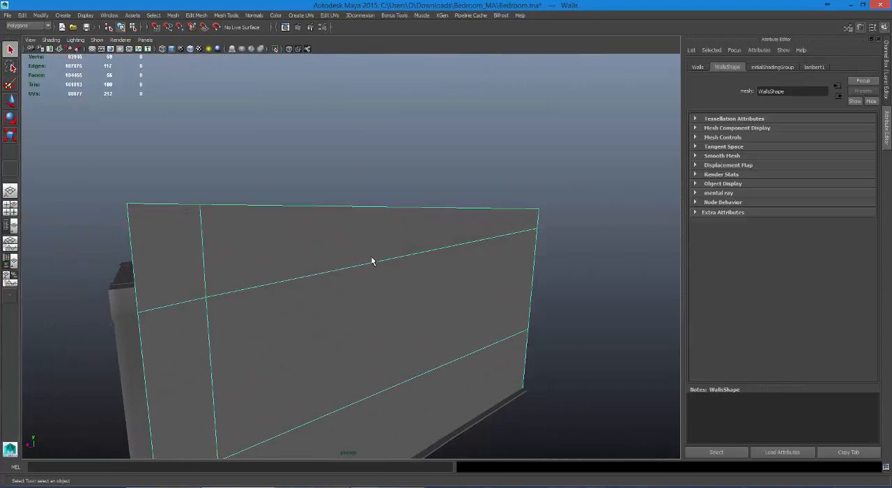
pyautogui.moveTo(370, 256); pyautogui.dragTo(379, 276, button='right')
pyautogui.click(379, 276)
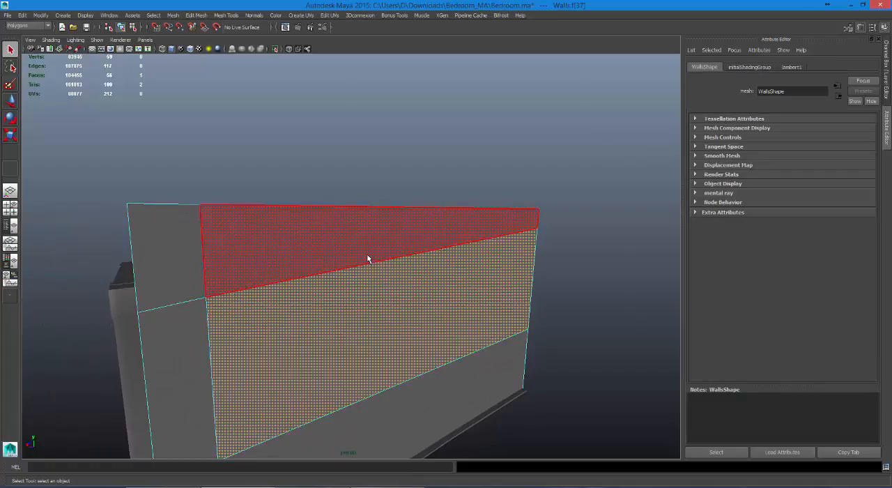
pyautogui.click(368, 258)
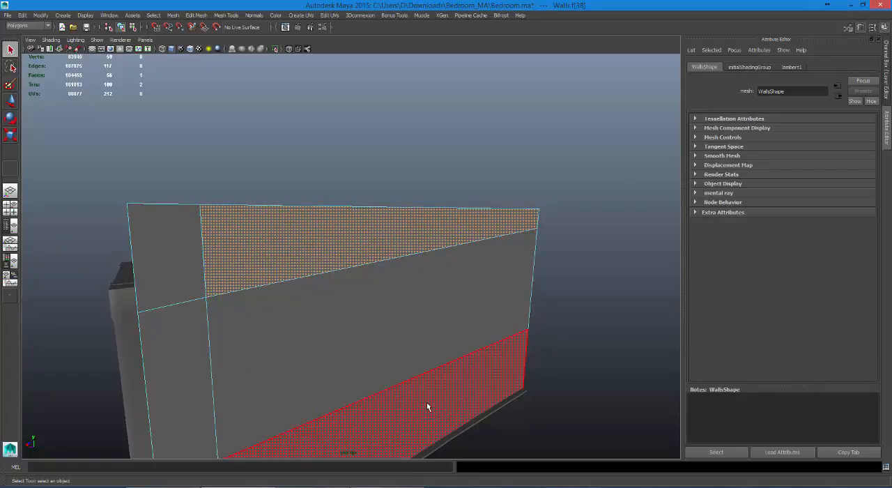
pyautogui.keyDown('shift'); pyautogui.click(413, 381); pyautogui.keyUp('shift')
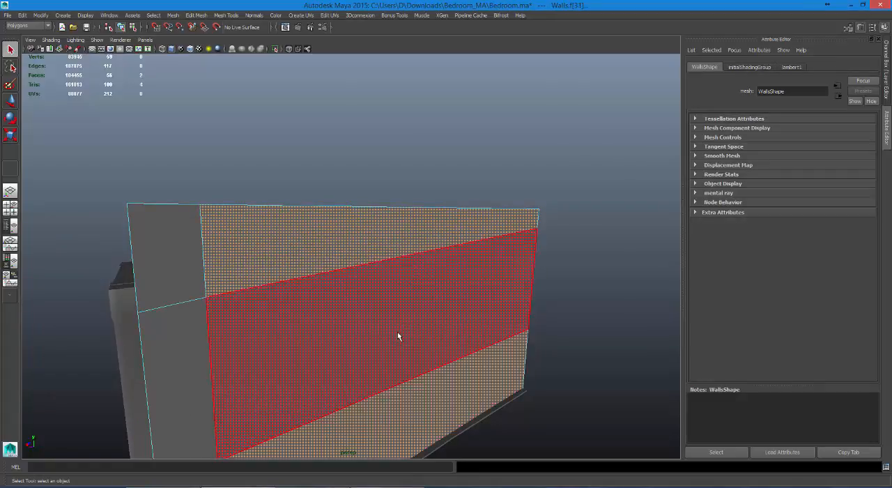
pyautogui.keyDown('shift'); pyautogui.click(338, 331); pyautogui.keyUp('shift')
pyautogui.keyDown('shift'); pyautogui.click(200, 264); pyautogui.keyUp('shift')
pyautogui.keyDown('shift'); pyautogui.click(196, 343); pyautogui.keyUp('shift')
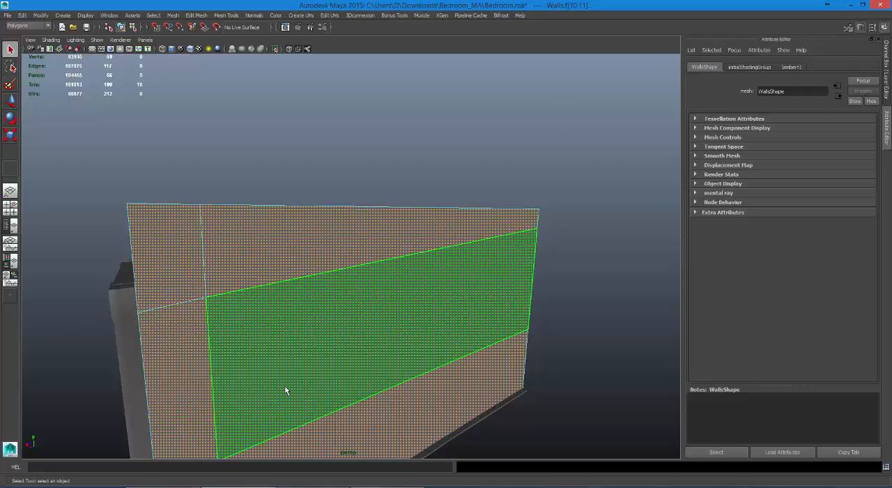
pyautogui.keyDown('alt'); pyautogui.moveTo(284, 386); pyautogui.dragTo(224, 295); pyautogui.keyUp('alt')
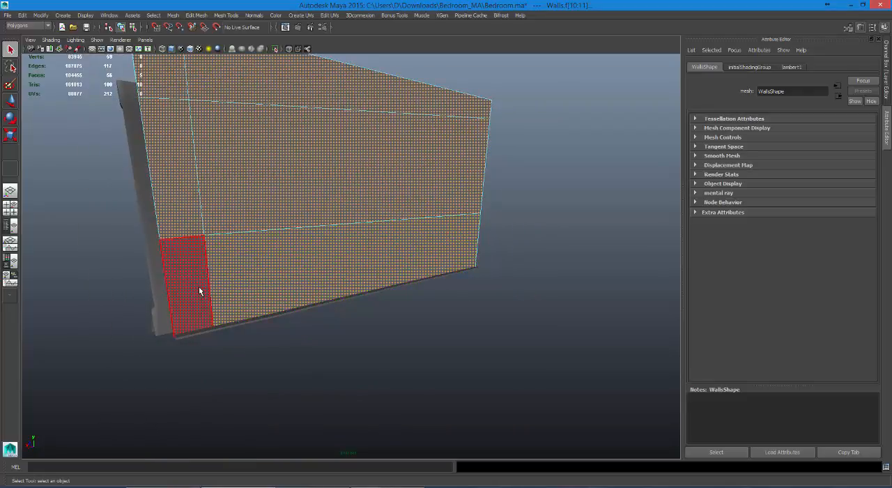
pyautogui.press('Delete')
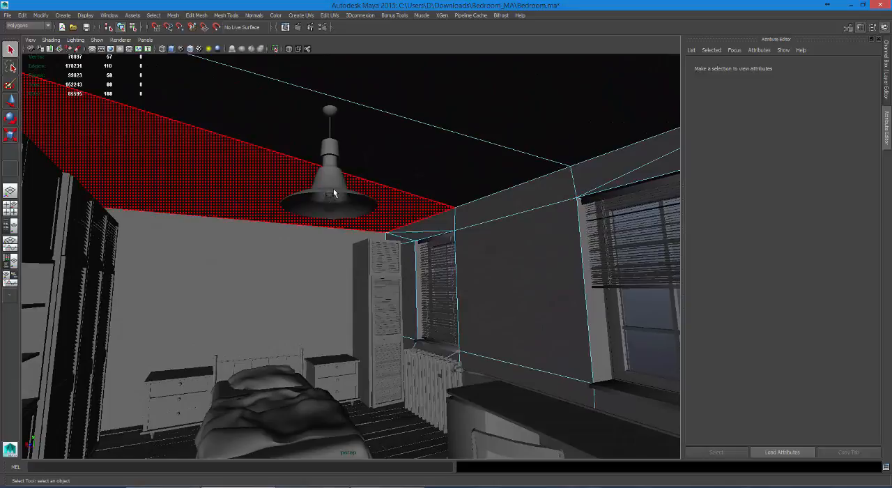
# Step: Select a ceiling face of the Walls mesh, then return the mesh to object selection mode
pyautogui.click(344, 193)
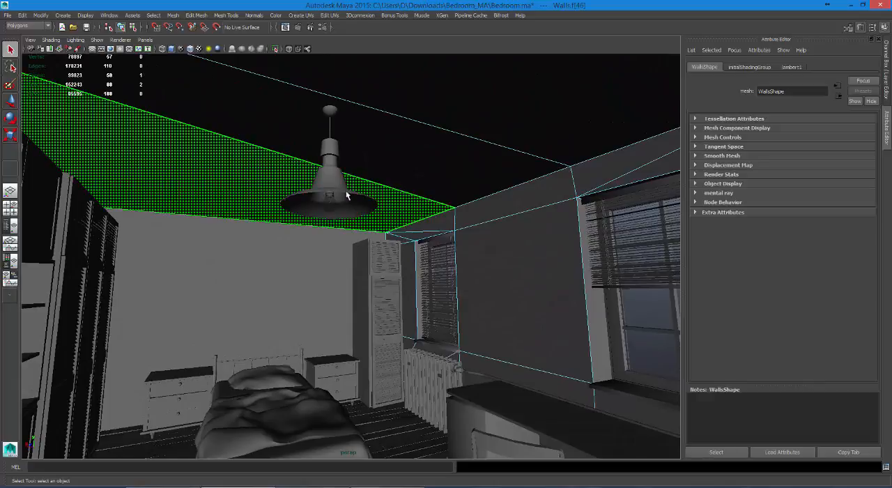
pyautogui.moveTo(448, 179); pyautogui.dragTo(445, 231, button='right')
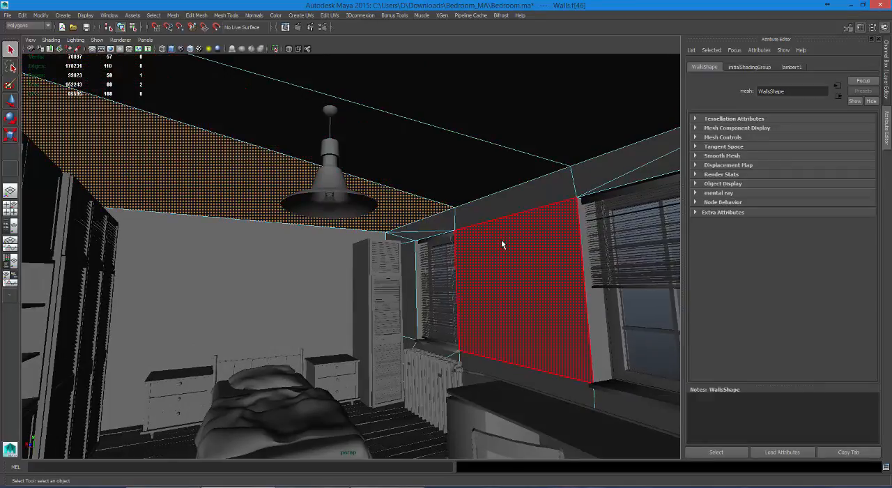
pyautogui.moveTo(501, 244); pyautogui.dragTo(514, 224, button='right')
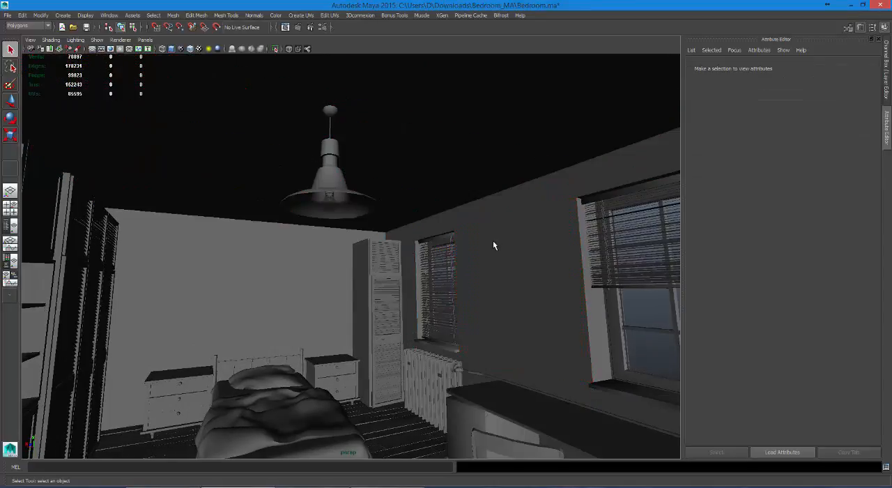
# Step: Inspect how the ceiling lamp is split into separate meshes by selecting its bulb and fixture
pyautogui.click(269, 186)
pyautogui.click(325, 182)
pyautogui.click(329, 203)
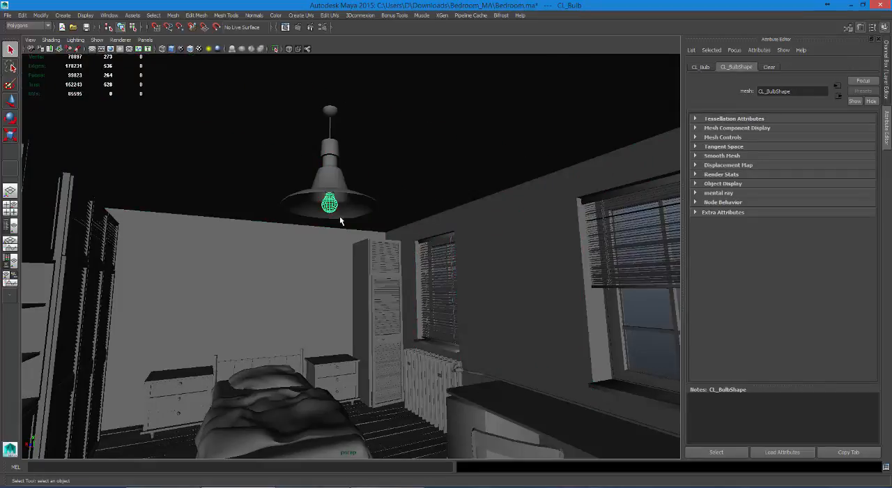
pyautogui.click(331, 113)
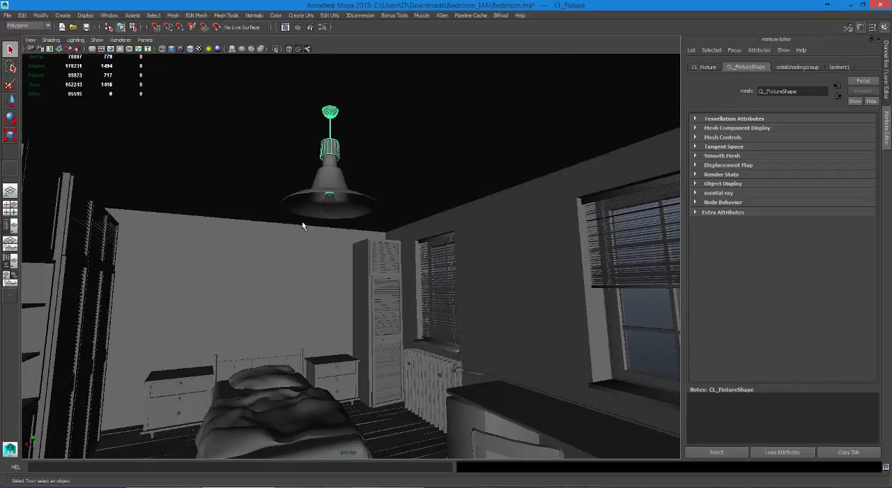
pyautogui.click(329, 203)
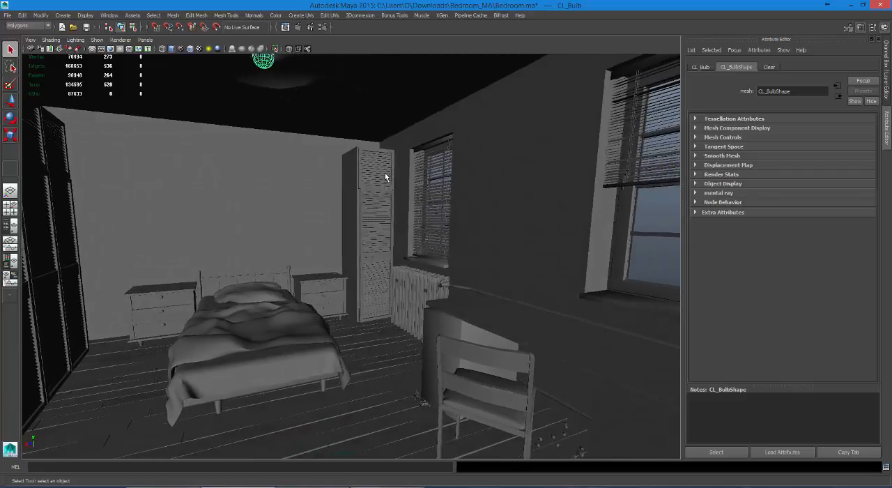
# Step: Inspect the Walls mesh and the dresser parts, selecting the tabletop, the drawer trim of both dressers and the knobs
pyautogui.click(382, 145)
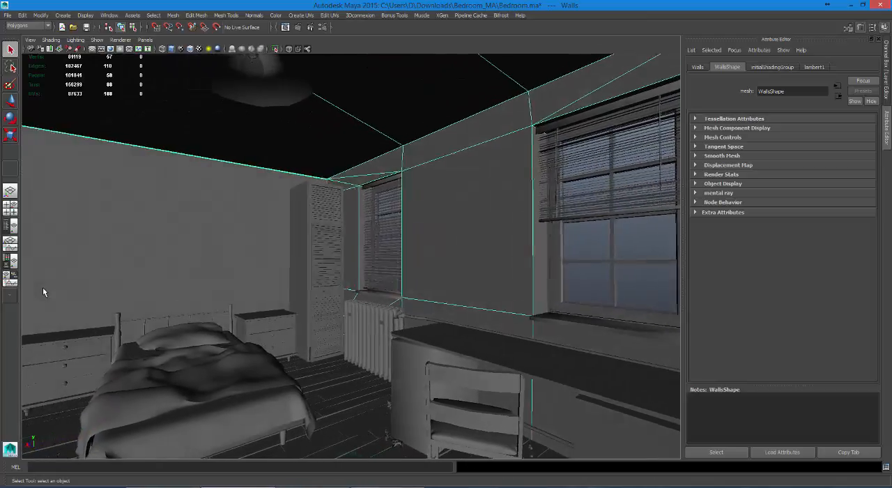
pyautogui.click(121, 327)
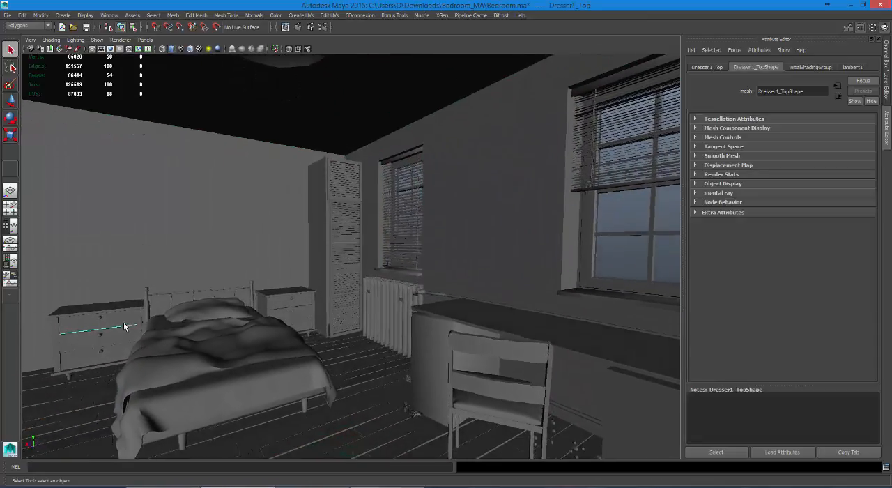
pyautogui.click(124, 299)
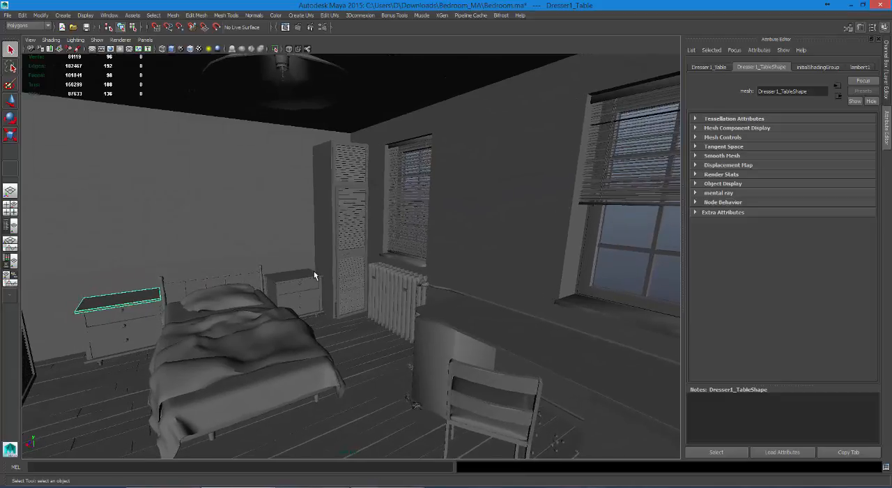
pyautogui.click(314, 271)
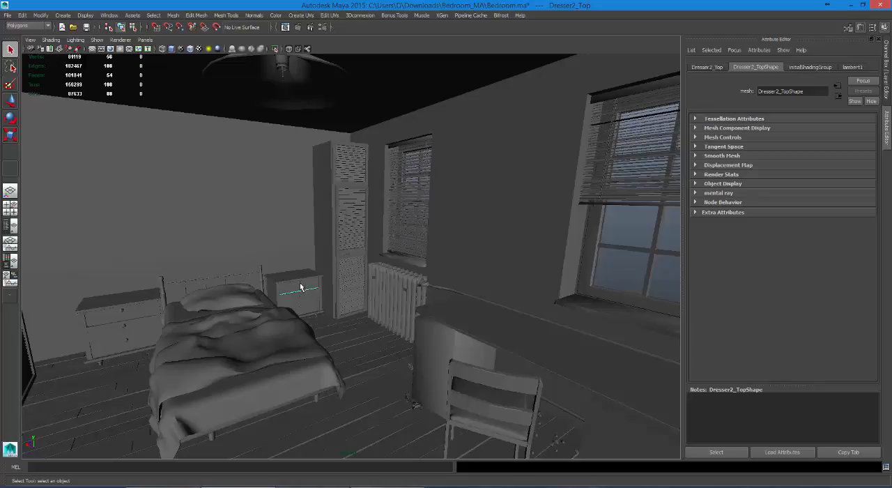
pyautogui.click(301, 286)
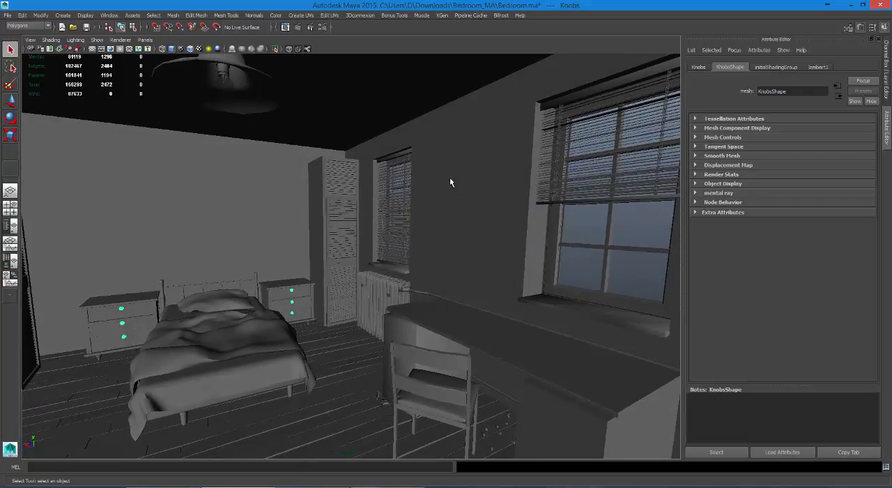
# Step: Check the large window above the desk for glass by selecting its panes and its frame
pyautogui.click(594, 267)
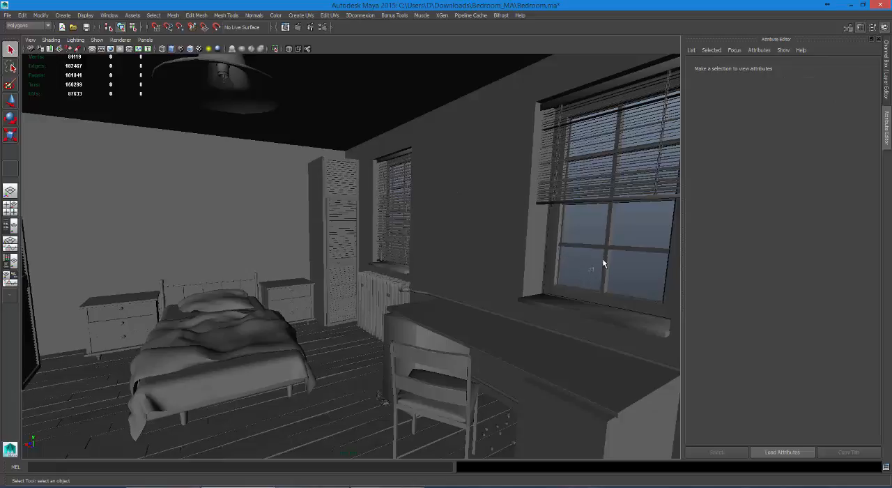
pyautogui.click(640, 249)
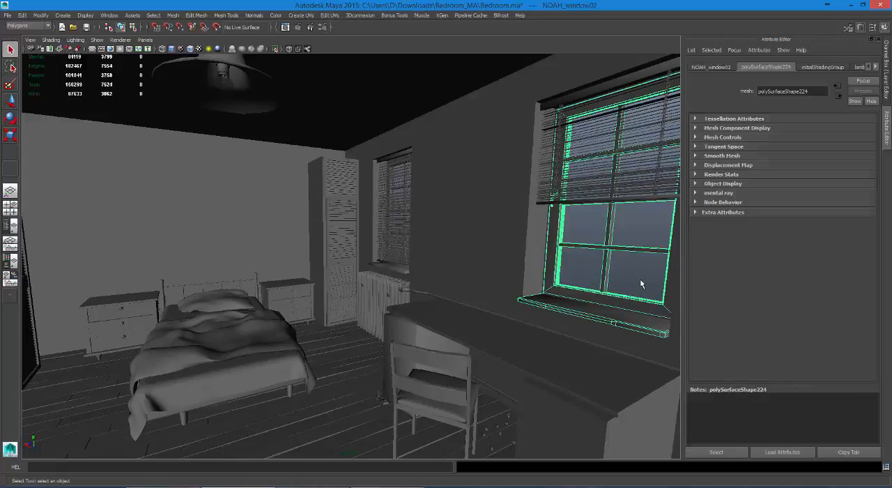
pyautogui.click(594, 254)
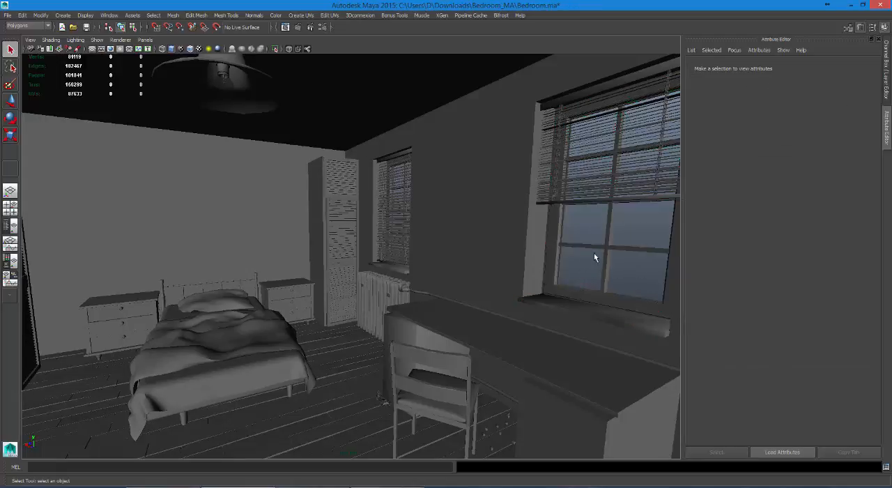
pyautogui.click(627, 269)
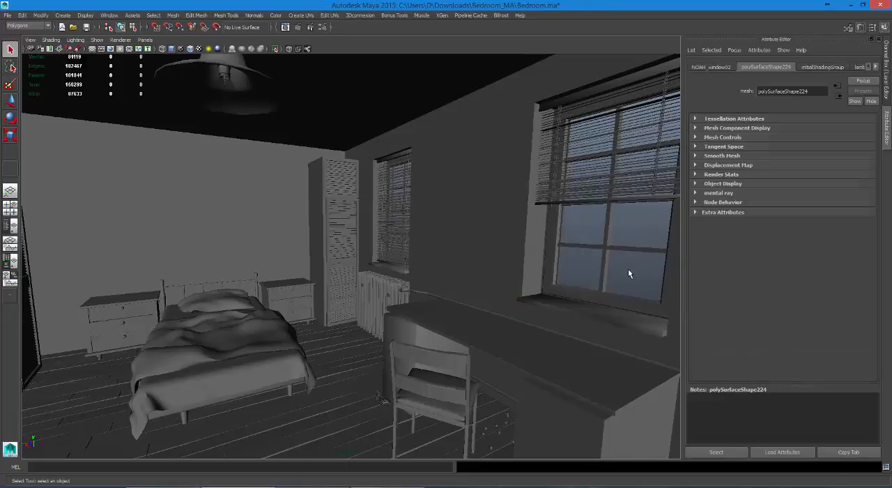
pyautogui.click(578, 236)
pyautogui.moveTo(621, 226); pyautogui.dragTo(622, 228)
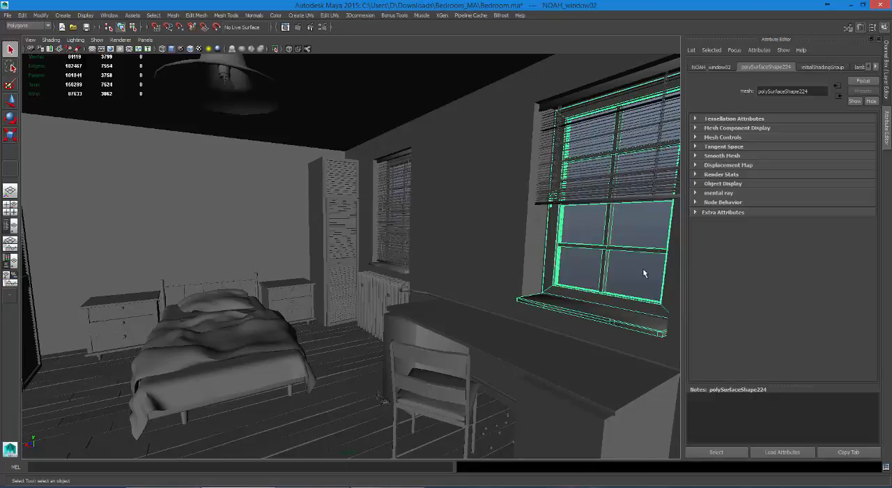
pyautogui.click(573, 228)
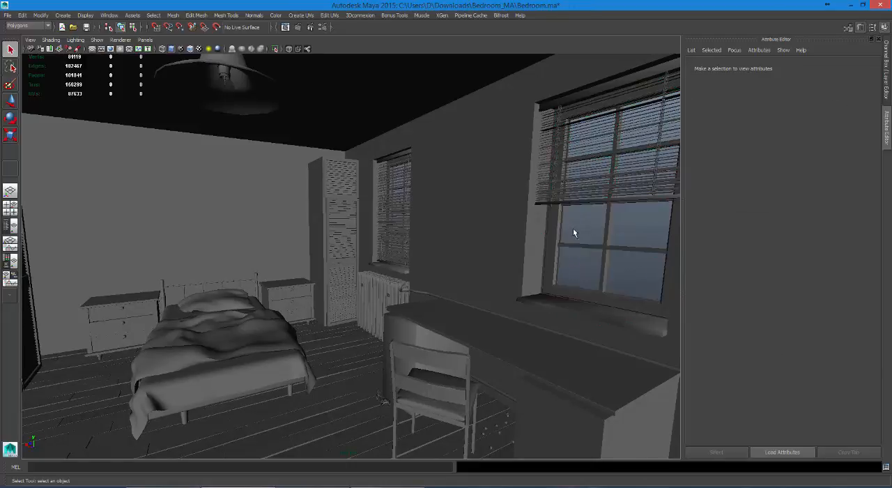
pyautogui.click(605, 265)
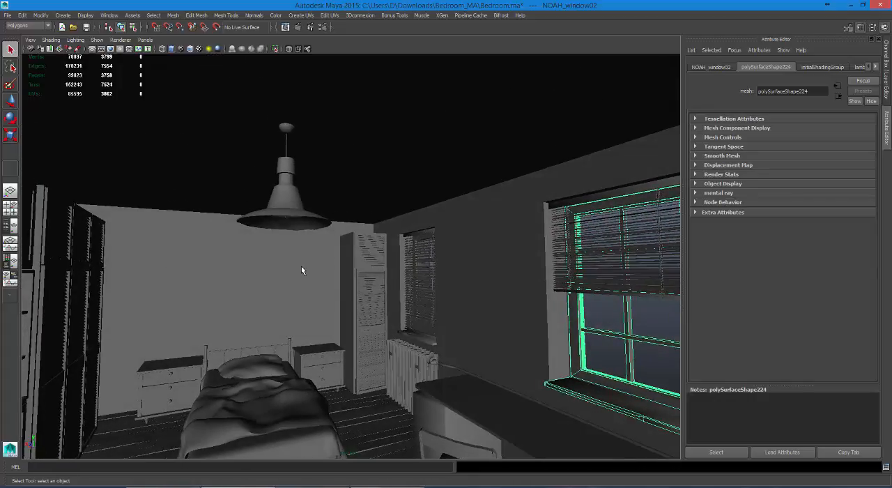
# Step: Inspect the ceiling lamp's shade and fixture and the Walls mesh by selecting each separately
pyautogui.click(275, 196)
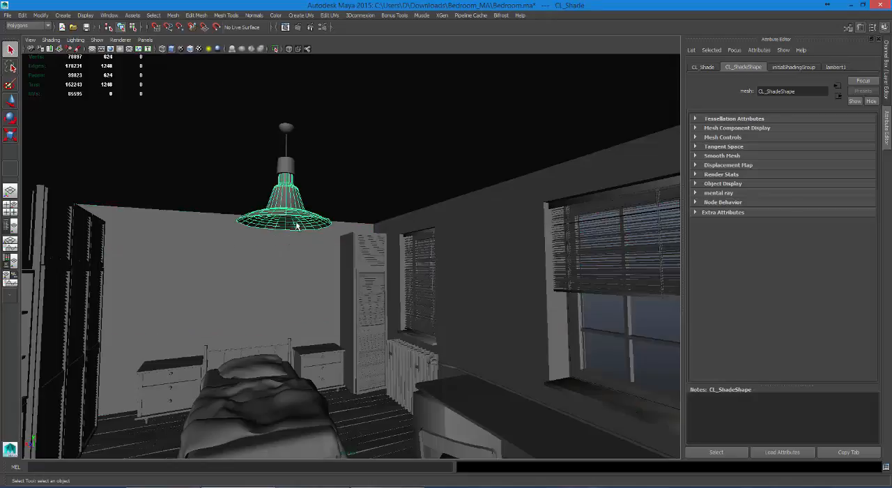
pyautogui.click(289, 166)
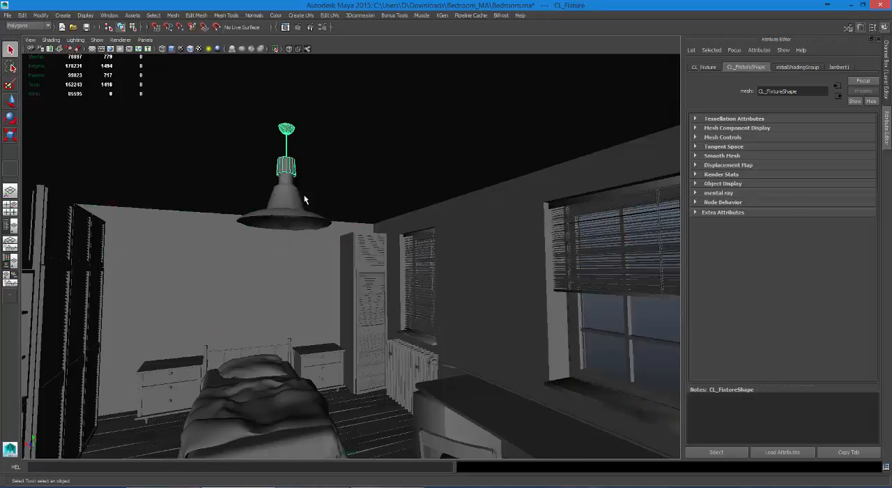
pyautogui.click(467, 272)
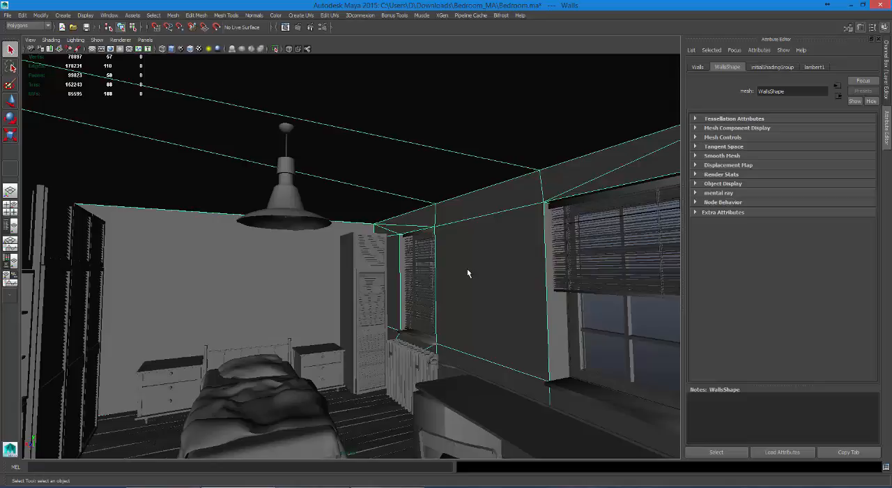
# Step: Examine the separate meshes around the far window, including its frame and blind, the cabinet doors and the cabinet wall
pyautogui.click(418, 352)
pyautogui.click(409, 336)
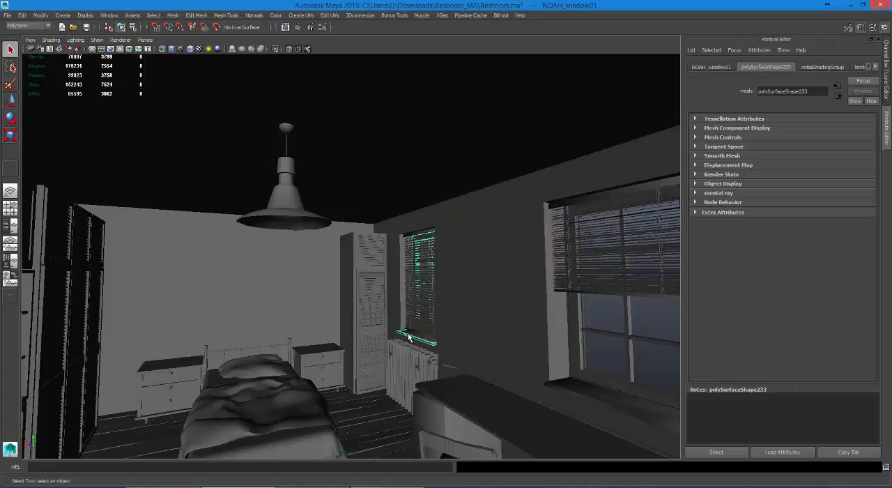
pyautogui.click(418, 333)
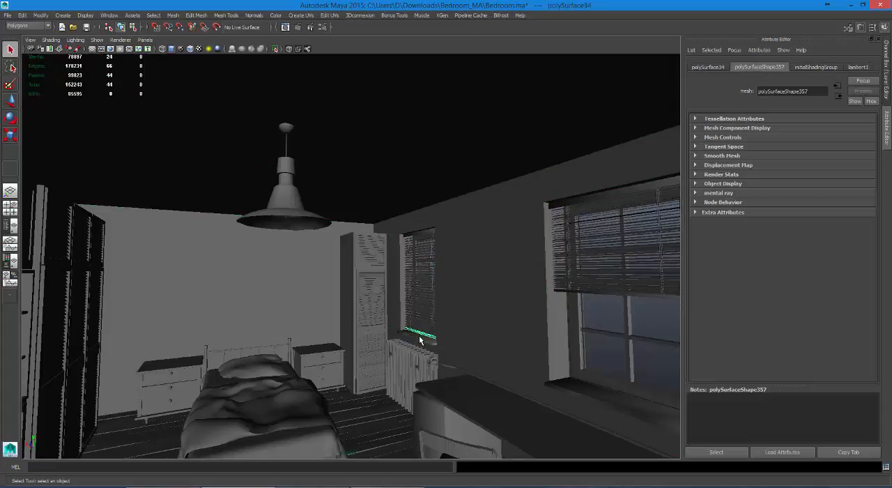
pyautogui.click(420, 338)
pyautogui.click(355, 333)
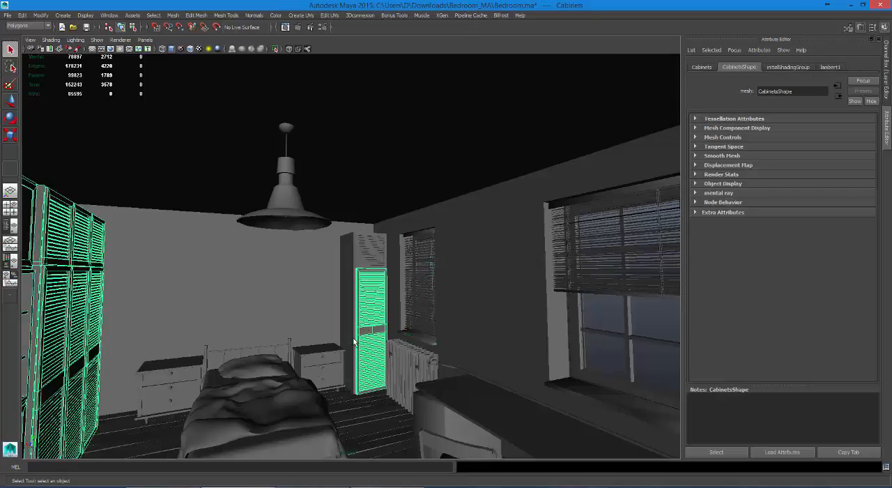
pyautogui.click(351, 340)
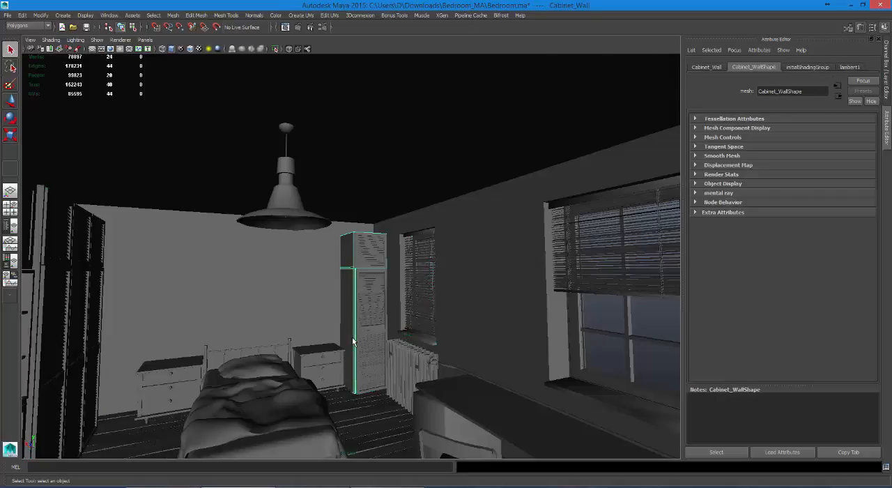
# Step: Inspect the dresser beside the cabinet by selecting its drawer trim and outer surfaces
pyautogui.click(317, 357)
pyautogui.click(338, 370)
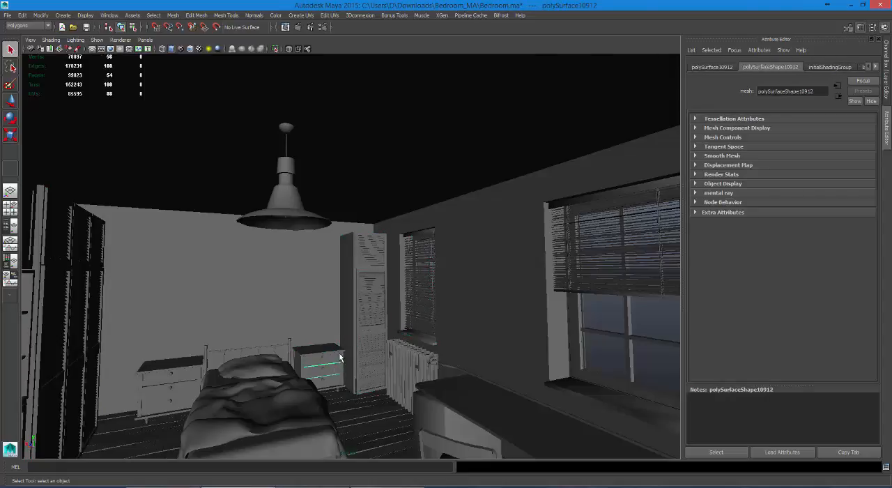
pyautogui.click(340, 355)
pyautogui.click(343, 358)
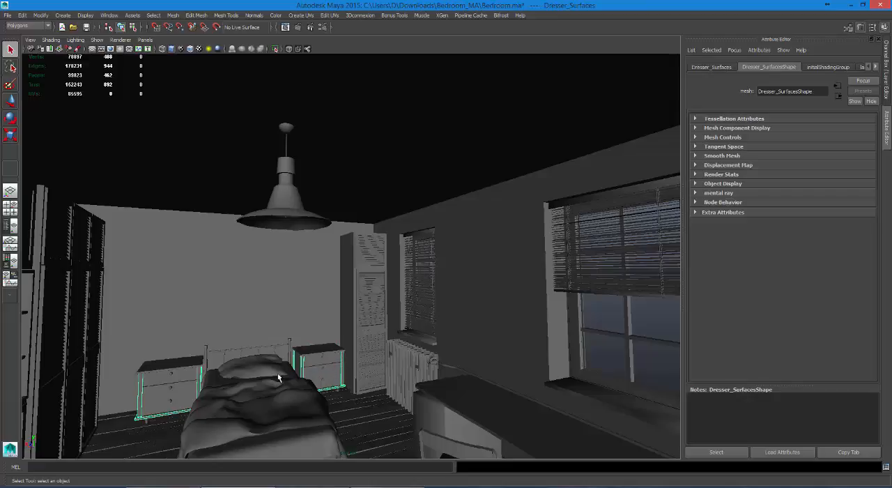
# Step: Inspect the bed's separate meshes by selecting its frame, pillow, sheet and blanket one at a time
pyautogui.click(212, 353)
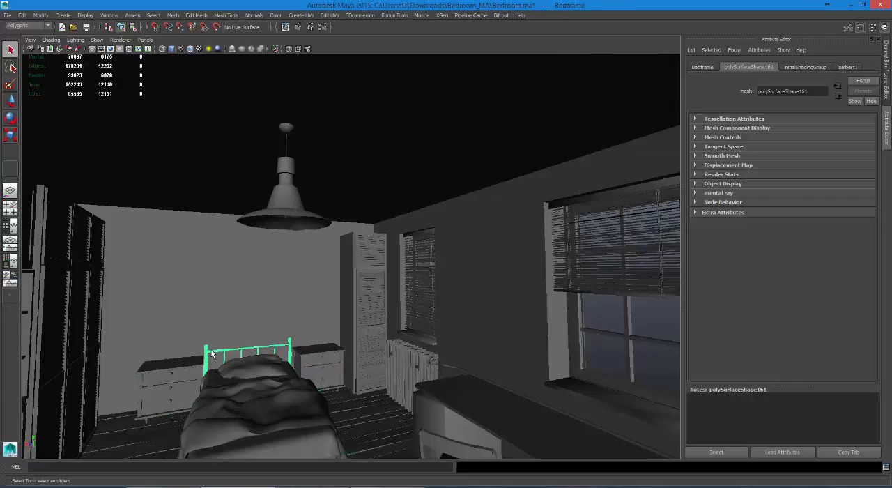
pyautogui.click(247, 371)
pyautogui.click(248, 368)
pyautogui.click(292, 430)
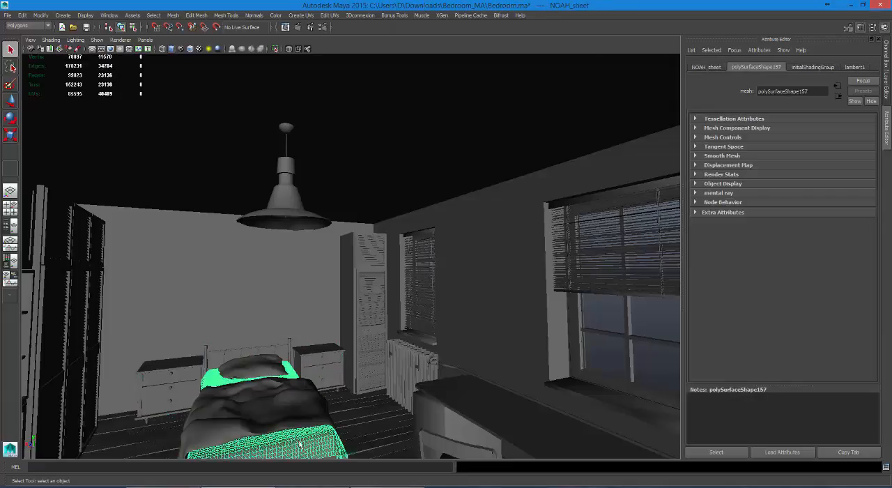
pyautogui.click(301, 413)
# Step: Examine how the desk is split up by selecting its end panel, its front piece and its tabletop
pyautogui.click(439, 438)
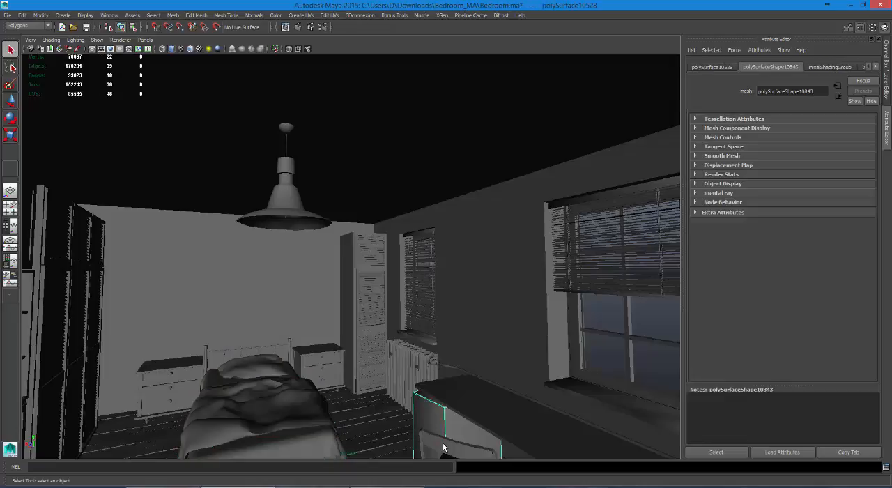
pyautogui.click(445, 446)
pyautogui.click(473, 419)
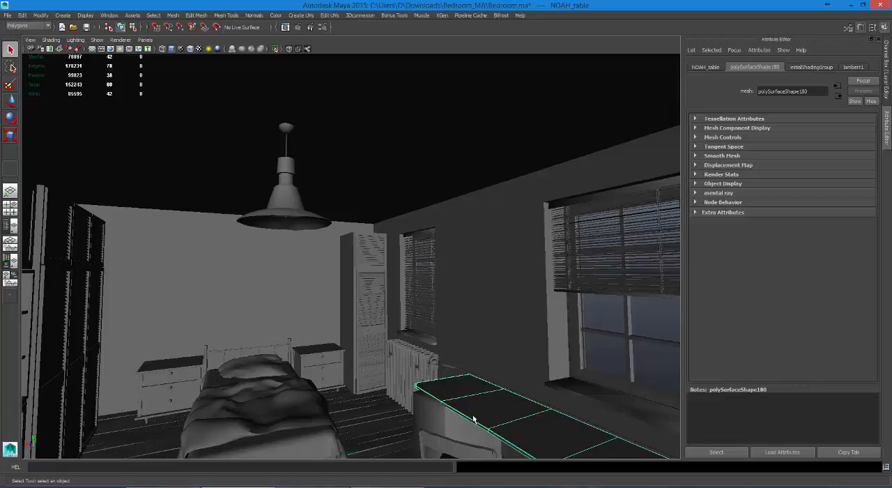
# Step: Inspect the small pieces on the floor beneath the desk, the tabletop and the chair by selecting each separately
pyautogui.keyDown('alt'); pyautogui.moveTo(388, 378); pyautogui.dragTo(400, 350); pyautogui.keyUp('alt')
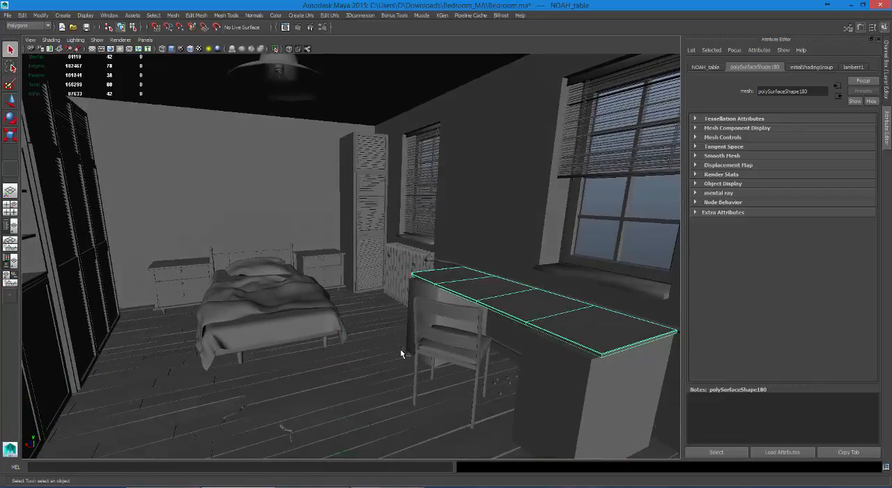
pyautogui.click(402, 353)
pyautogui.click(497, 385)
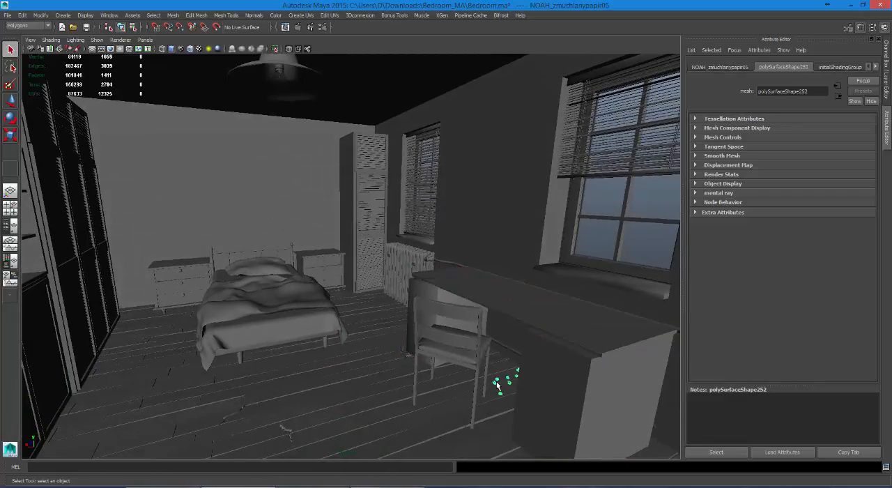
pyautogui.click(497, 383)
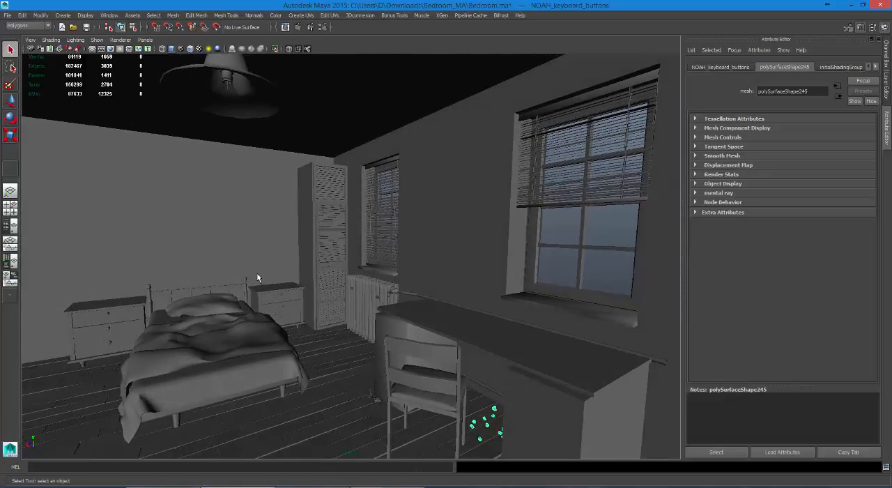
pyautogui.click(508, 345)
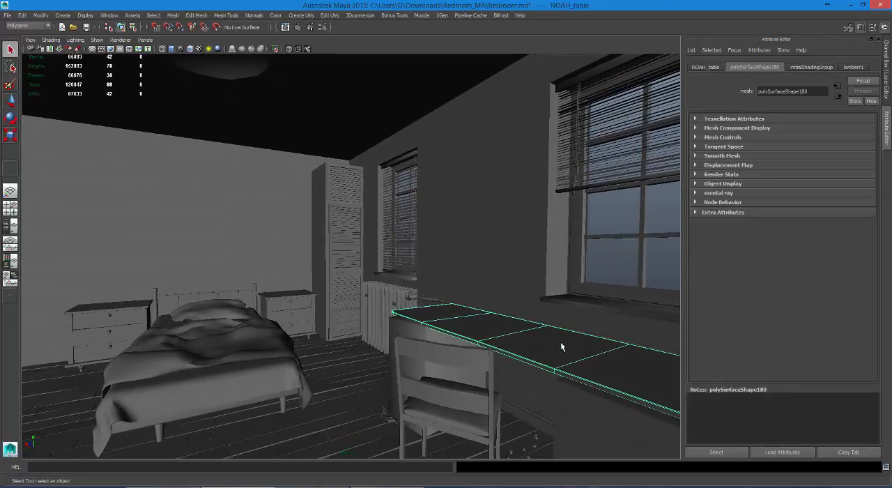
pyautogui.click(467, 359)
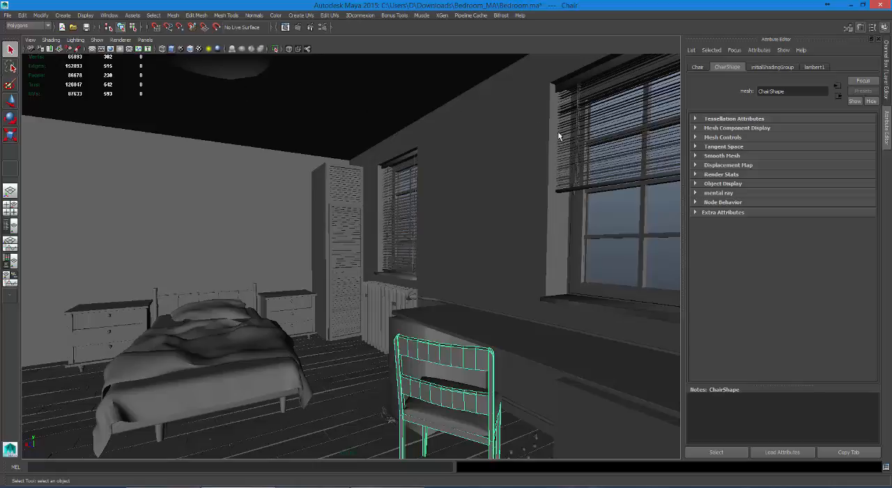
# Step: Check the window, the tall cabinet's upper door and the Walls mesh by selecting each in the bedroom
pyautogui.click(583, 201)
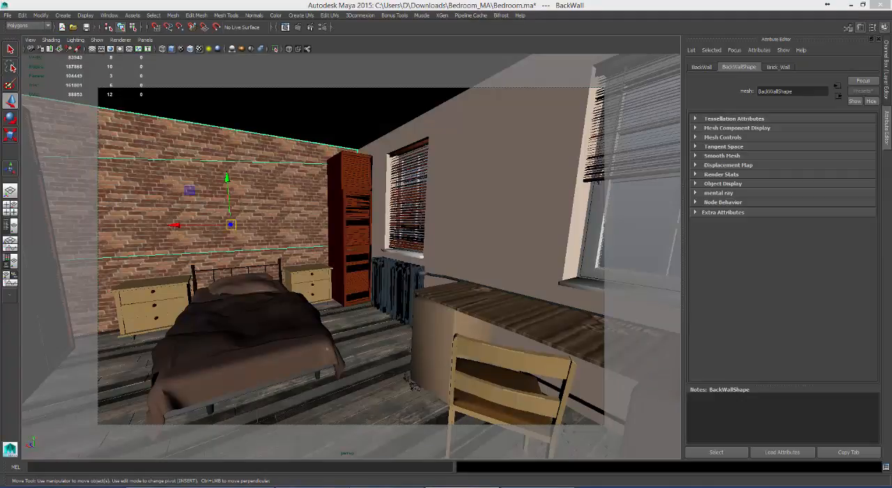
pyautogui.click(352, 225)
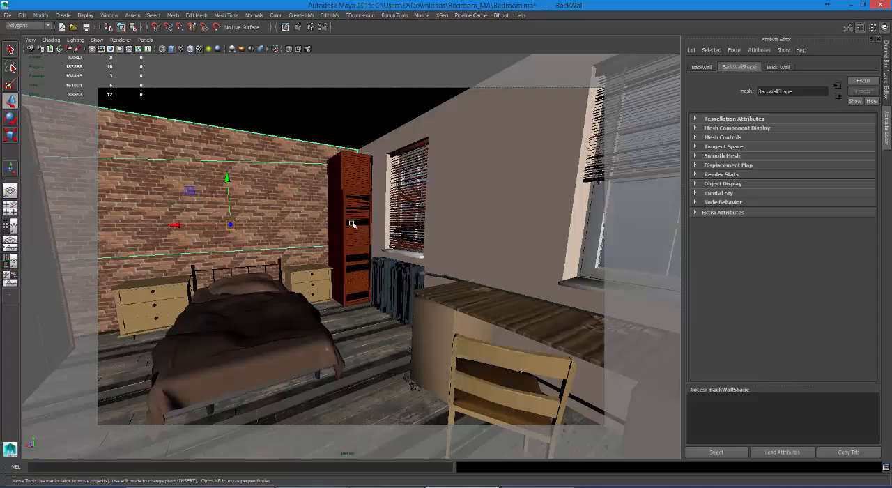
pyautogui.click(364, 159)
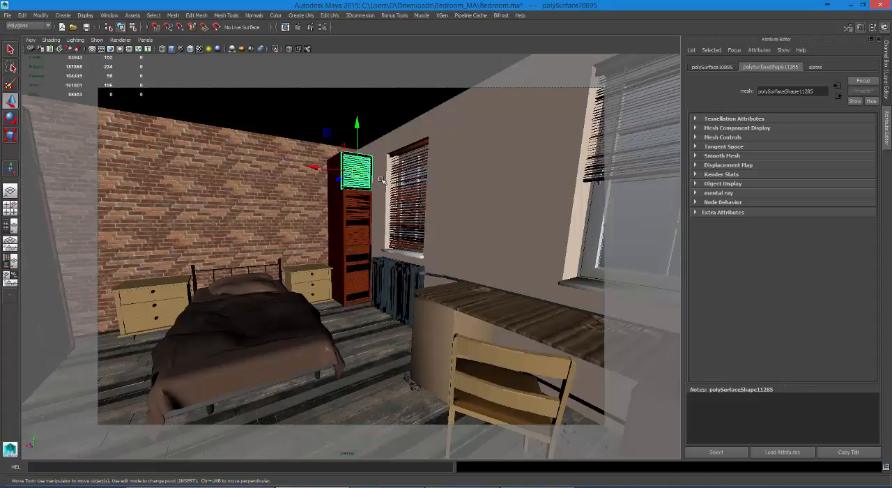
pyautogui.click(440, 177)
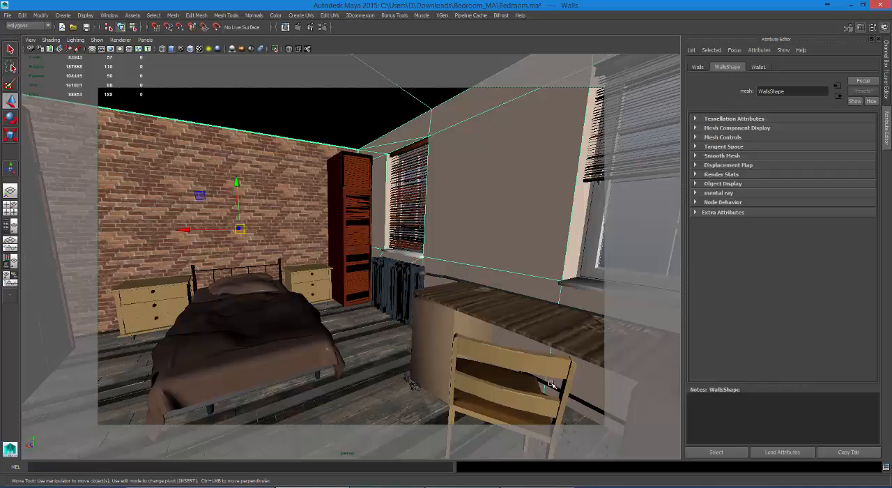
# Step: Switch to the Hypershade layout and render the bedroom's current perspective view again with mental ray
pyautogui.press('space')
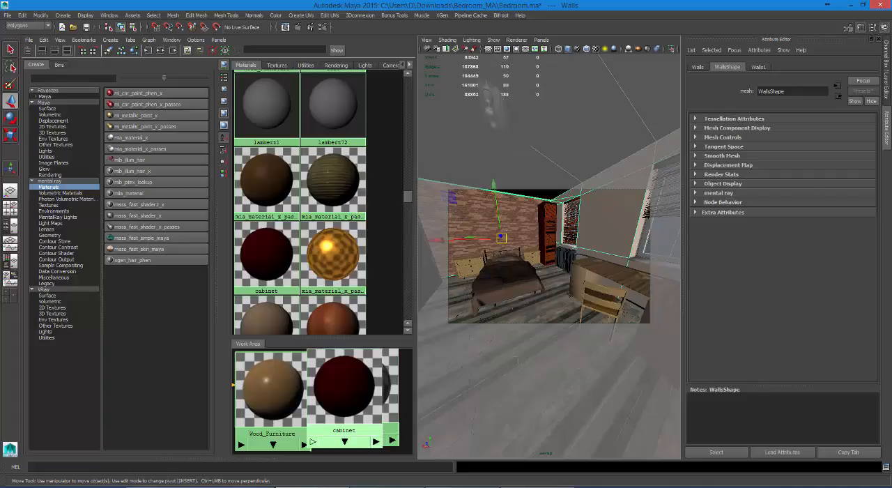
pyautogui.moveTo(891, 164); pyautogui.dragTo(600, 99)
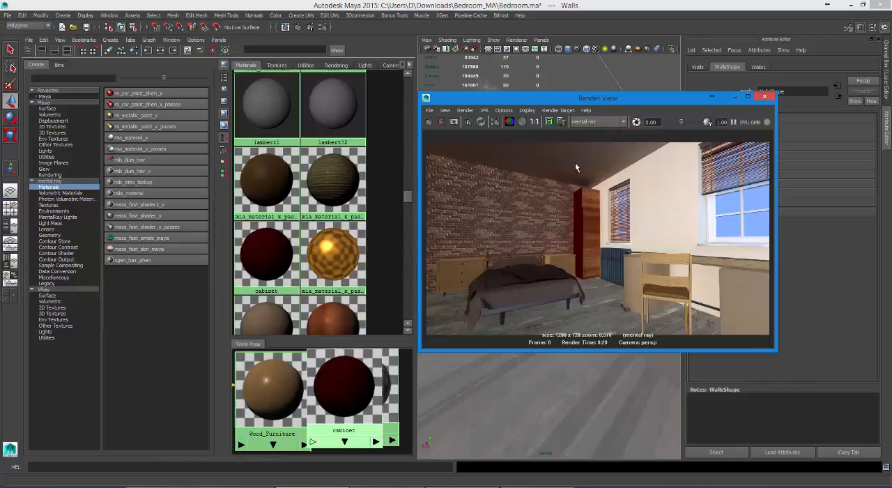
pyautogui.moveTo(630, 99); pyautogui.dragTo(299, 87)
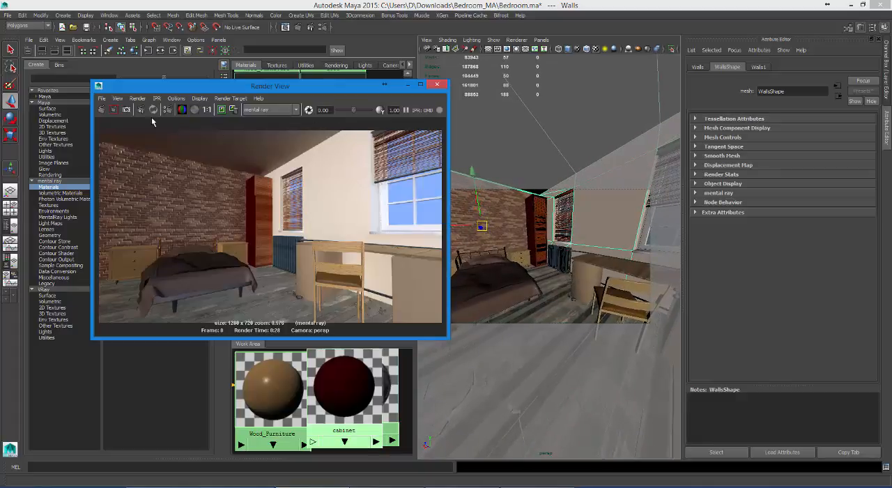
pyautogui.click(99, 109)
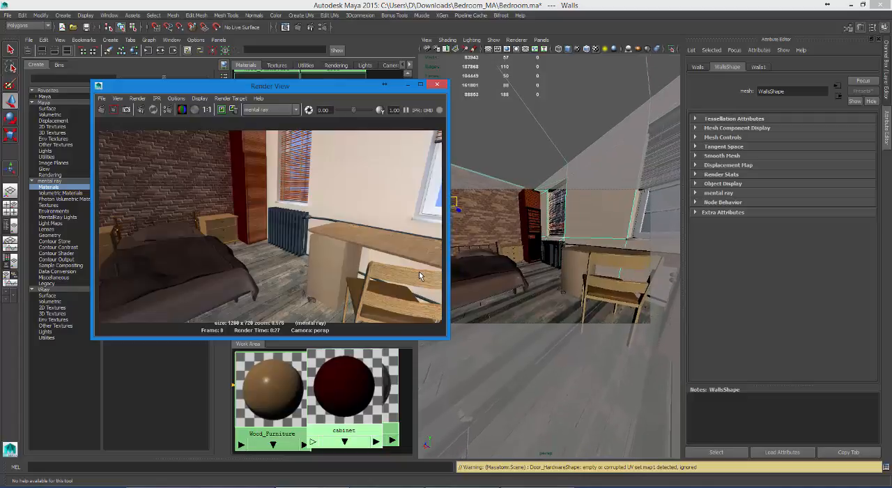
# Step: Enlarge the Render View, examine the bedroom render at actual size and close the window
pyautogui.moveTo(284, 88); pyautogui.dragTo(385, 78)
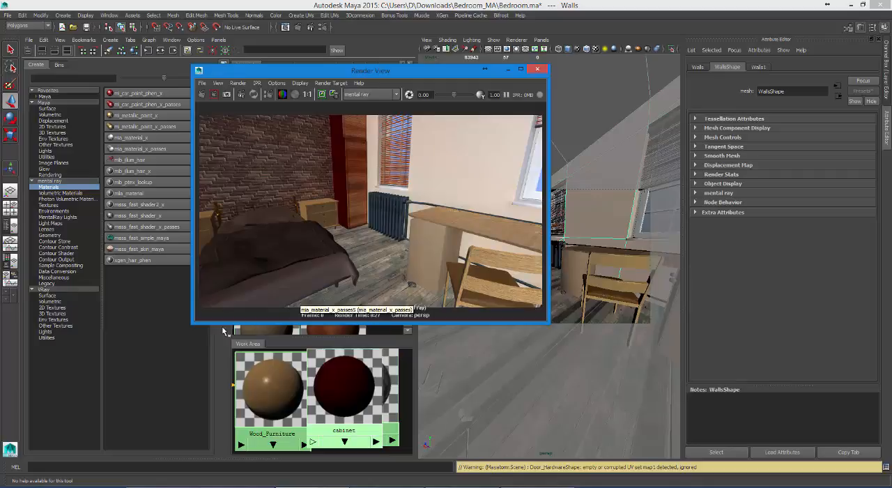
pyautogui.moveTo(193, 326); pyautogui.dragTo(19, 417)
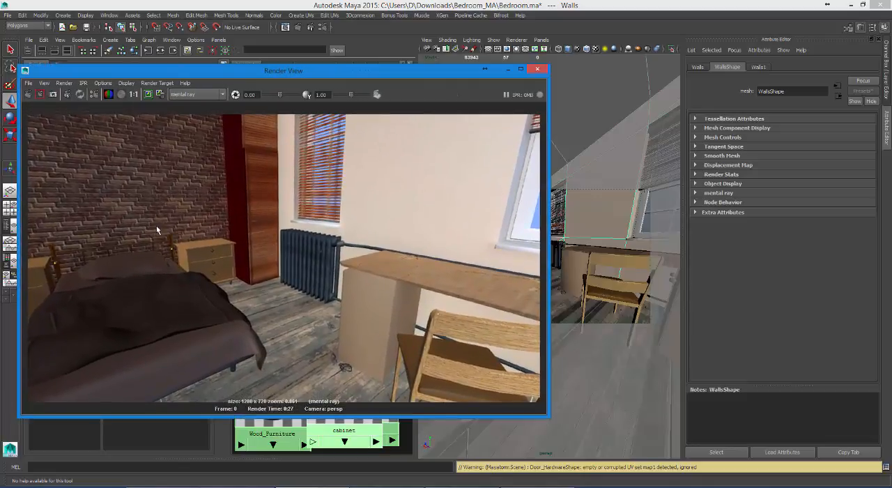
pyautogui.click(132, 97)
pyautogui.moveTo(226, 71); pyautogui.dragTo(303, 18)
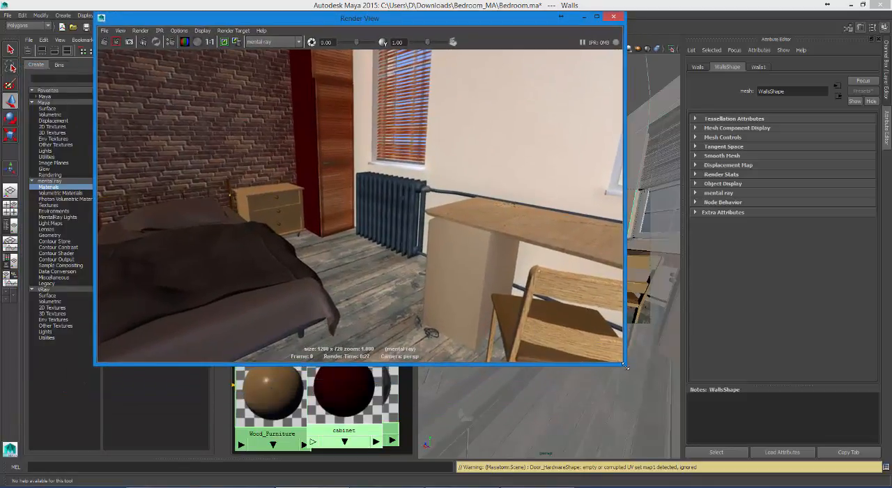
pyautogui.moveTo(625, 368); pyautogui.dragTo(706, 412)
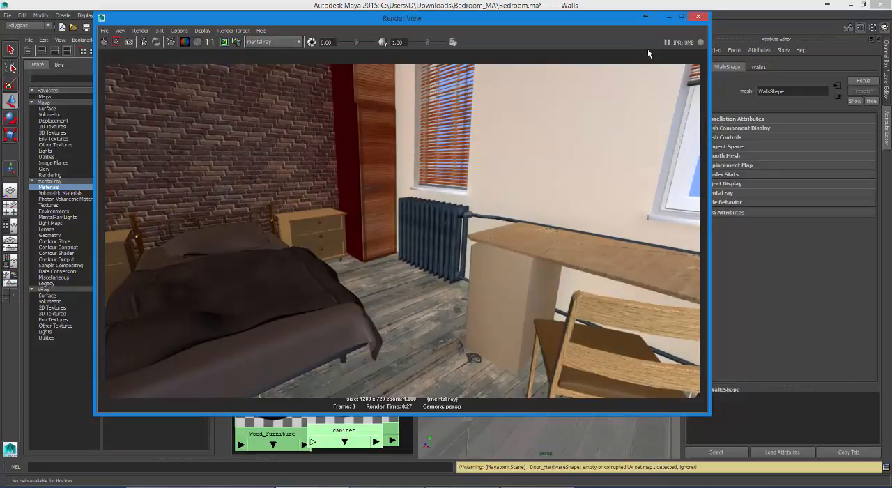
pyautogui.click(698, 16)
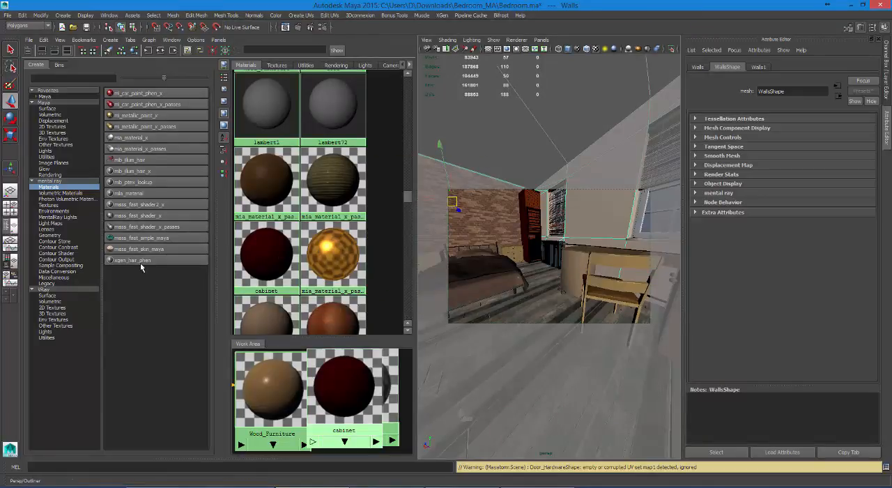
# Step: Show the persp1 camera in a widened pane beside the persp view and display it with textures
pyautogui.click(10, 233)
pyautogui.click(74, 40)
pyautogui.moveTo(94, 49)
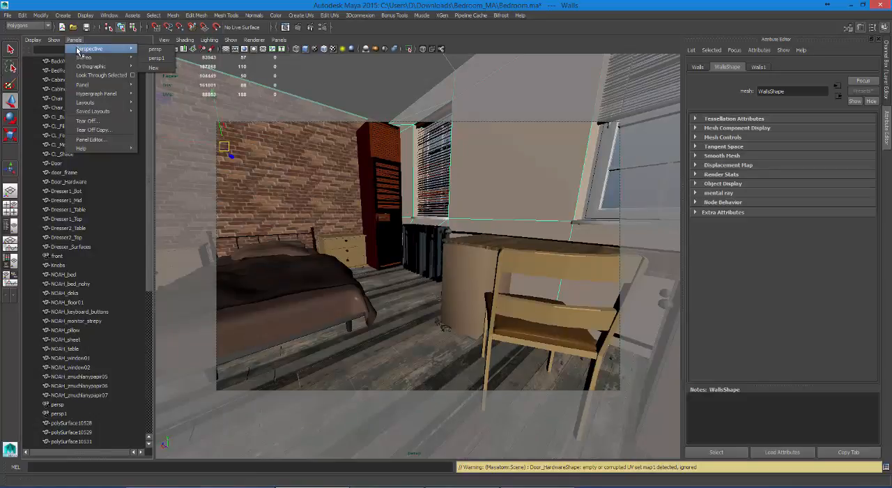
pyautogui.click(152, 57)
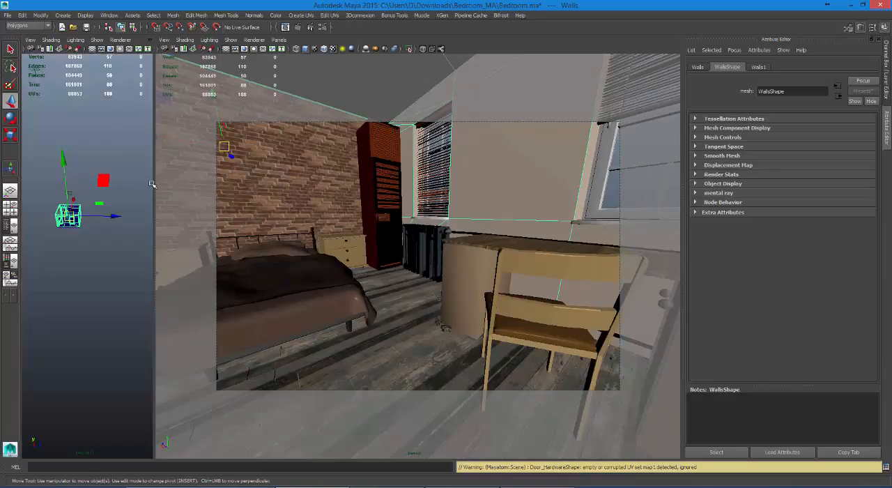
pyautogui.click(129, 183)
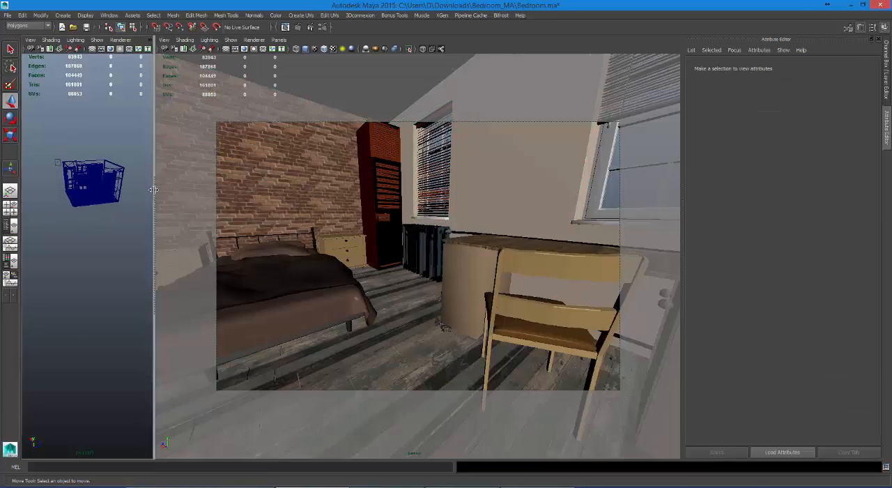
pyautogui.moveTo(153, 189); pyautogui.dragTo(295, 199)
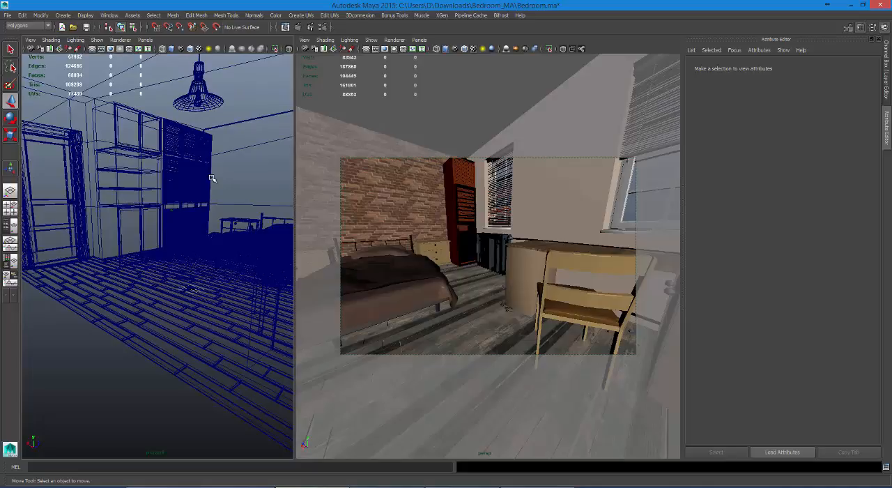
pyautogui.press('6')
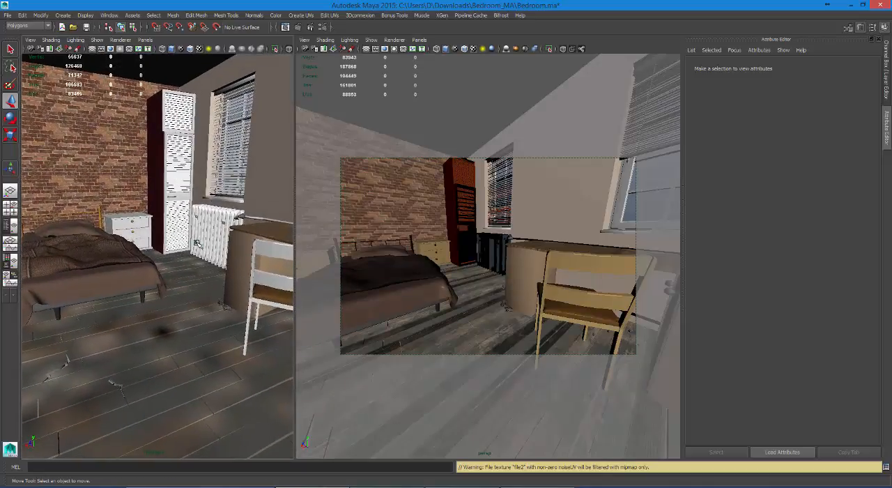
# Step: Select the persp camera and lock its translate, rotate, scale and visibility channels
pyautogui.click(197, 243)
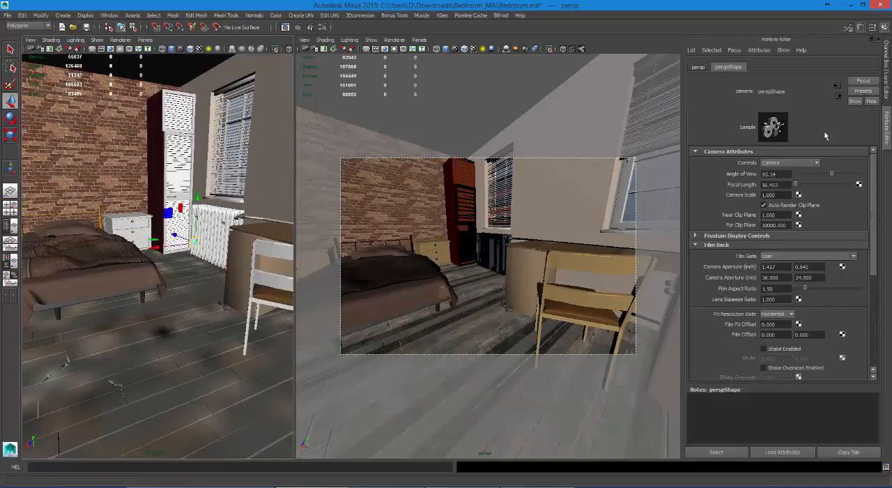
pyautogui.click(887, 70)
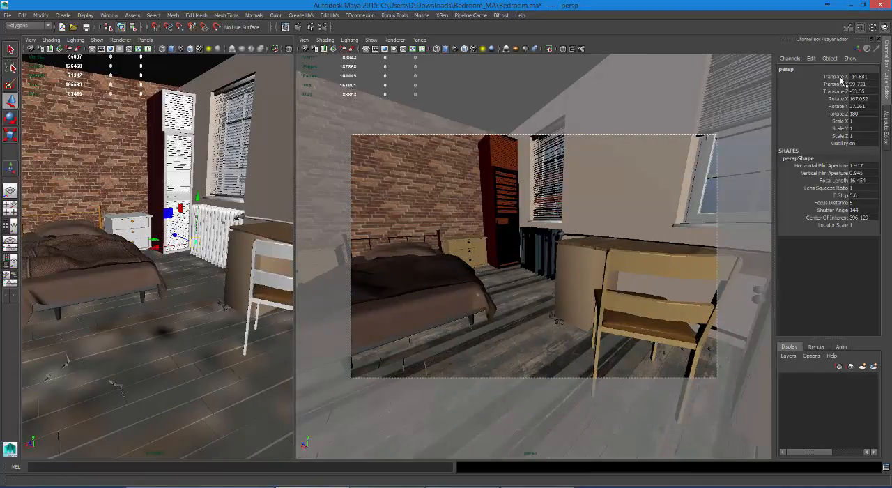
pyautogui.moveTo(841, 81); pyautogui.dragTo(833, 142)
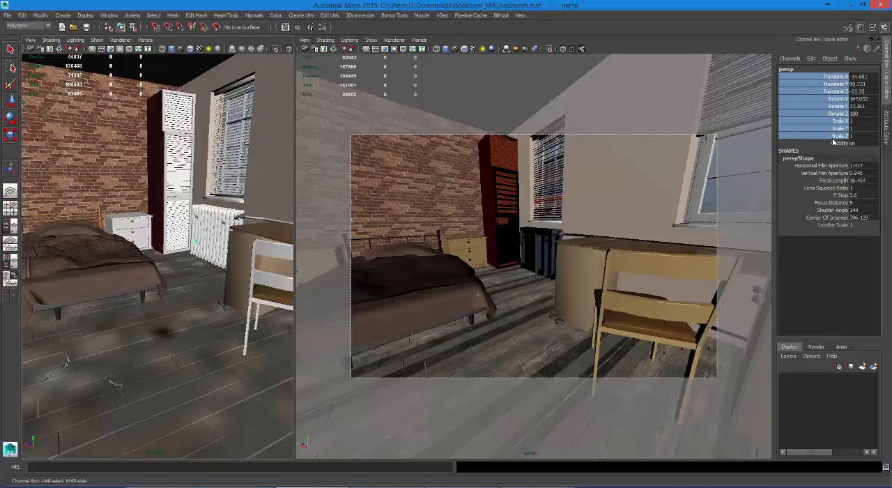
pyautogui.rightClick(828, 120)
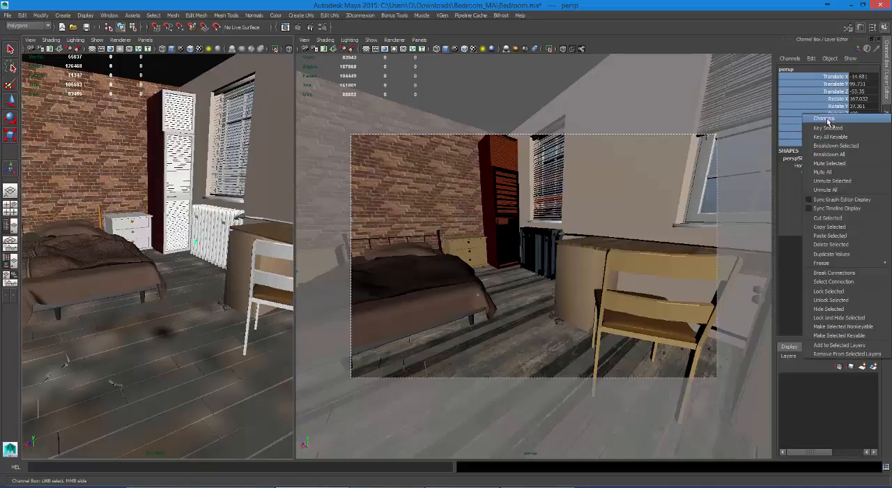
pyautogui.click(854, 293)
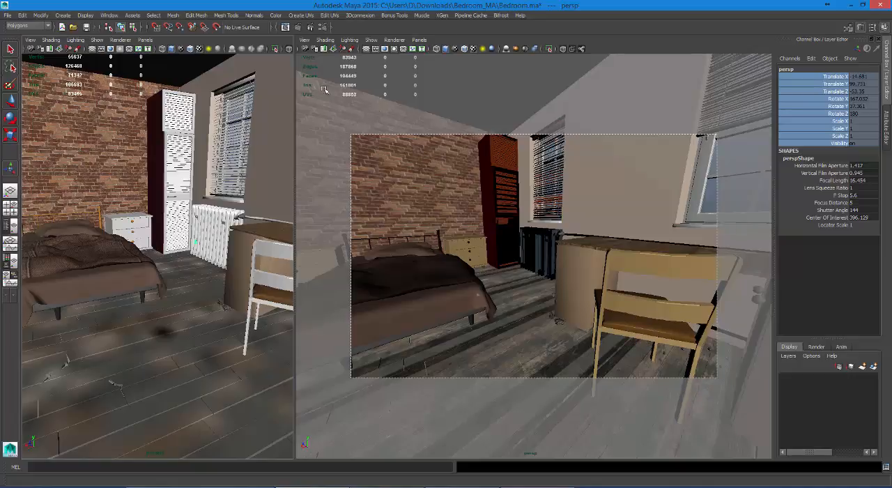
# Step: Set the persp camera's gate display to No Gate
pyautogui.click(307, 40)
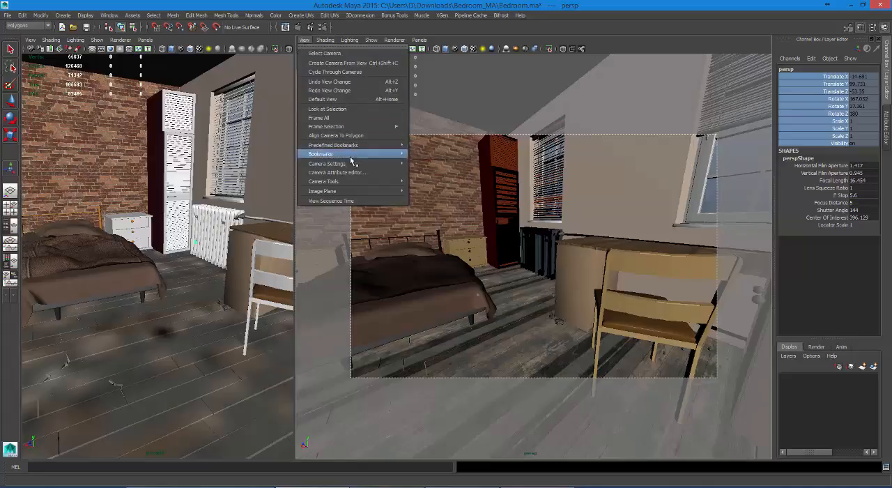
pyautogui.moveTo(356, 163)
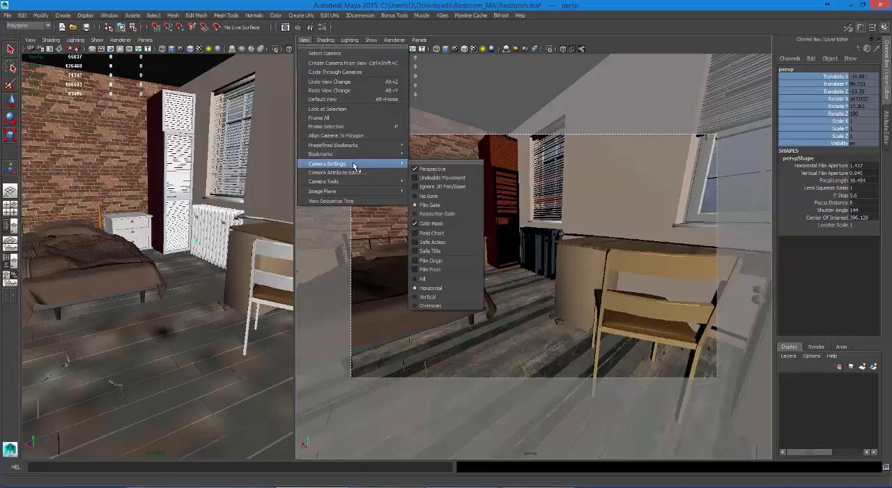
pyautogui.click(437, 198)
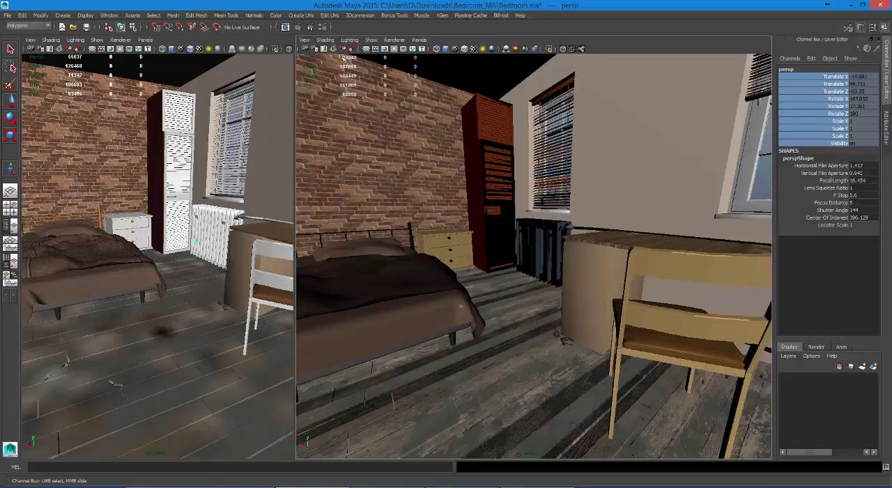
# Step: Set the persp camera's gate display to Resolution Gate
pyautogui.click(305, 40)
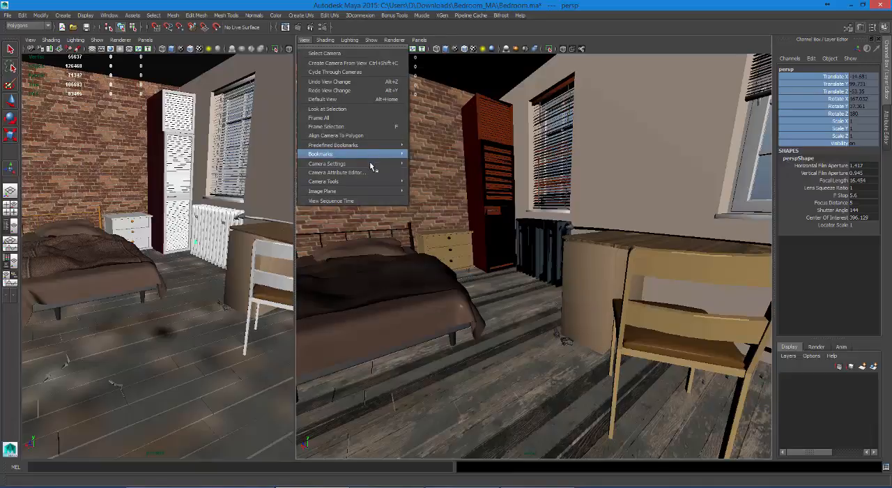
pyautogui.moveTo(371, 165)
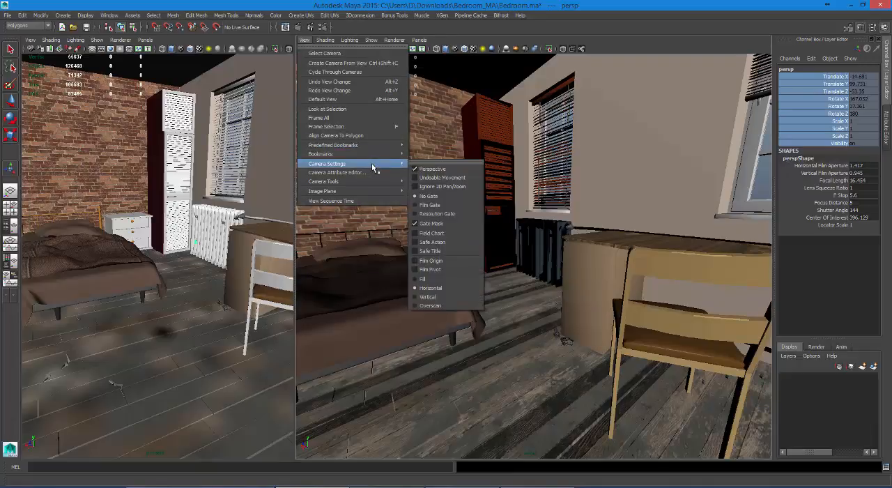
pyautogui.click(438, 214)
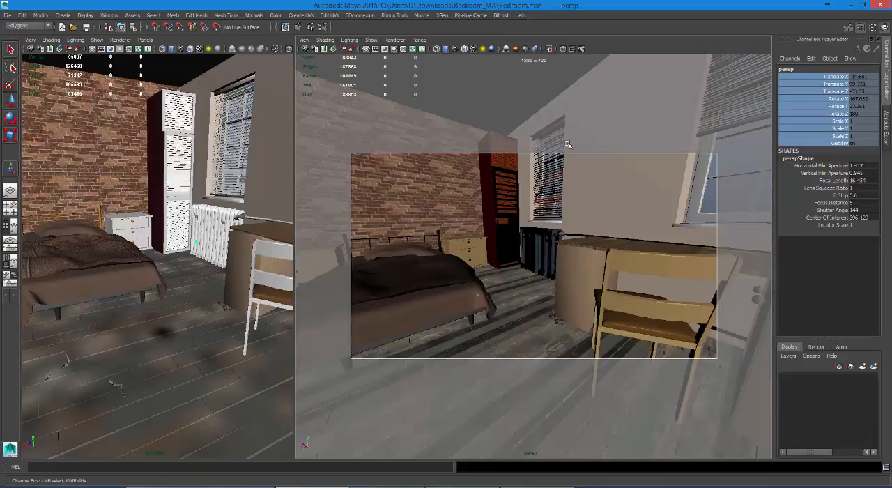
# Step: Switch the persp camera's gate display to Film Gate
pyautogui.click(305, 40)
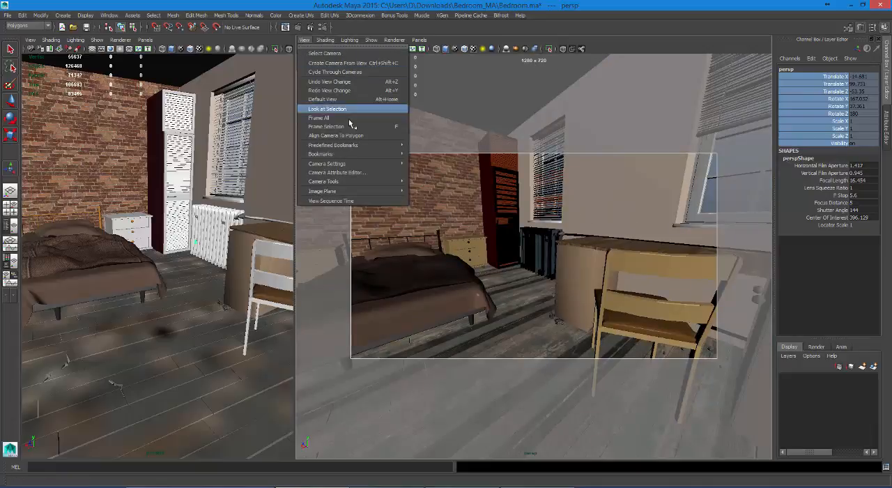
pyautogui.moveTo(380, 168)
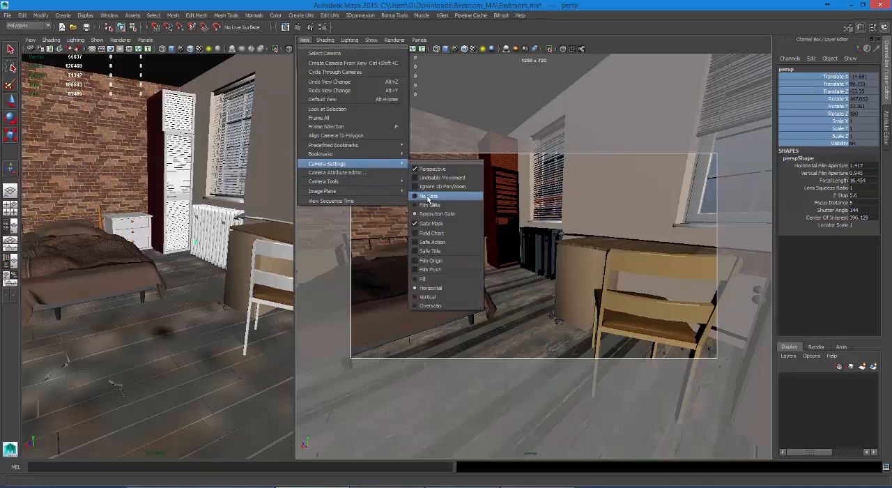
pyautogui.click(443, 205)
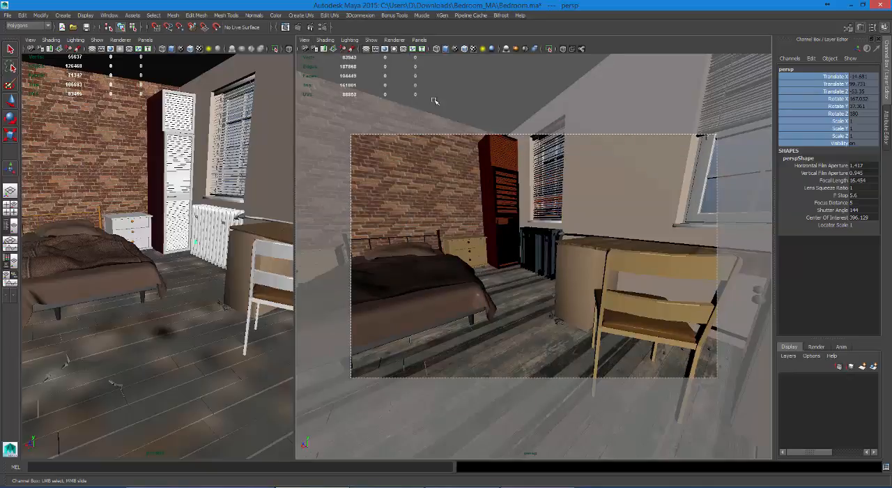
# Step: Open the persp camera's attributes and set its film gate preset to 35mm Academy
pyautogui.click(305, 40)
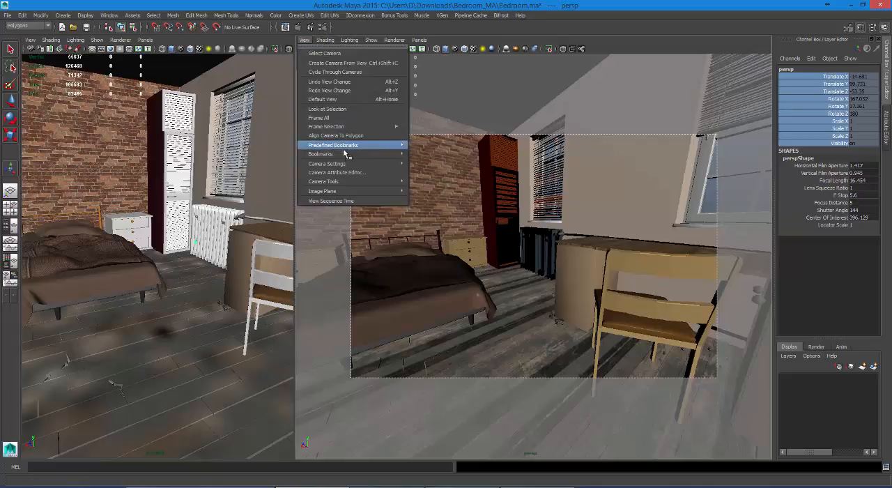
pyautogui.click(355, 172)
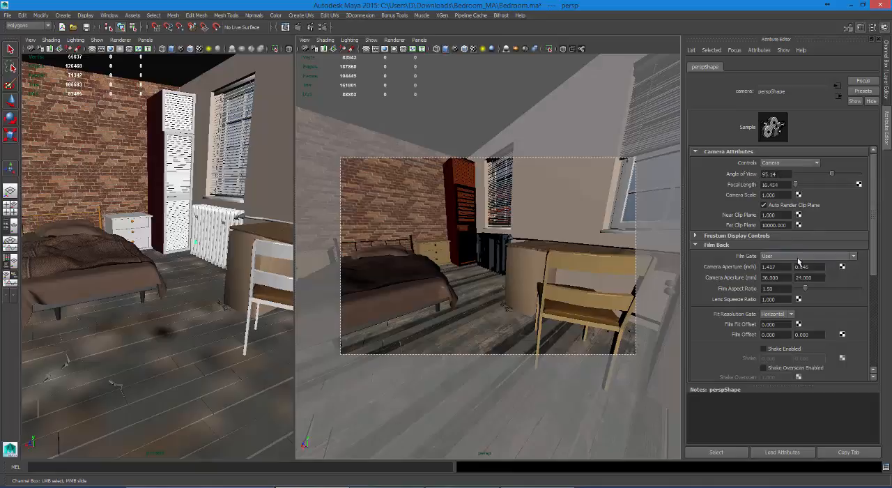
pyautogui.click(788, 257)
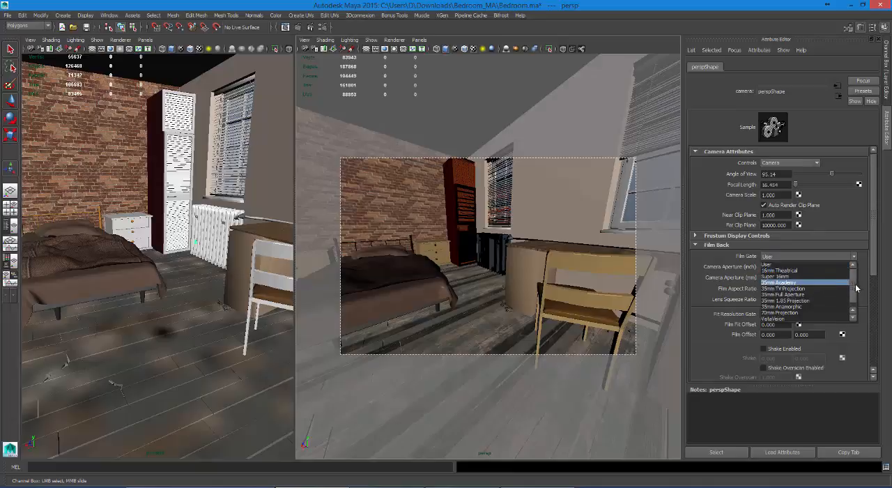
pyautogui.moveTo(854, 284); pyautogui.dragTo(831, 290)
pyautogui.click(807, 276)
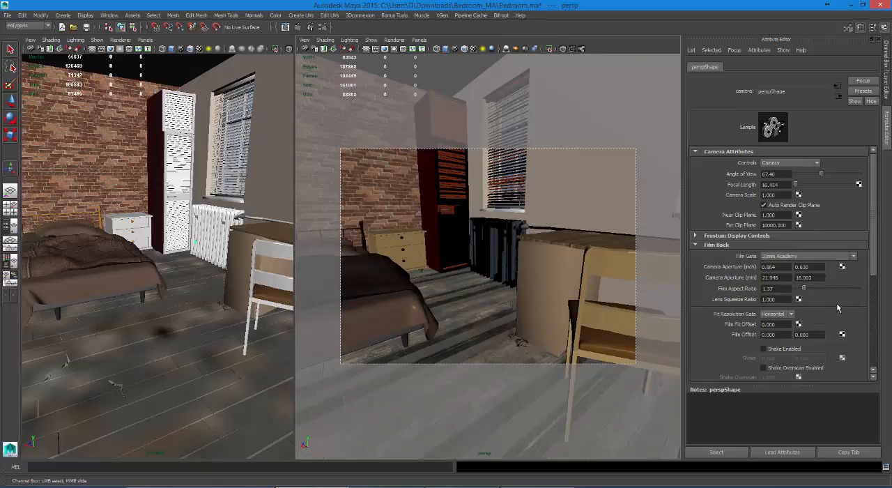
# Step: Try the Super 16mm, 70mm Projection, 35mm TV Projection and 35mm Full Aperture film gates on the persp camera, ending on Super 16mm again
pyautogui.click(799, 256)
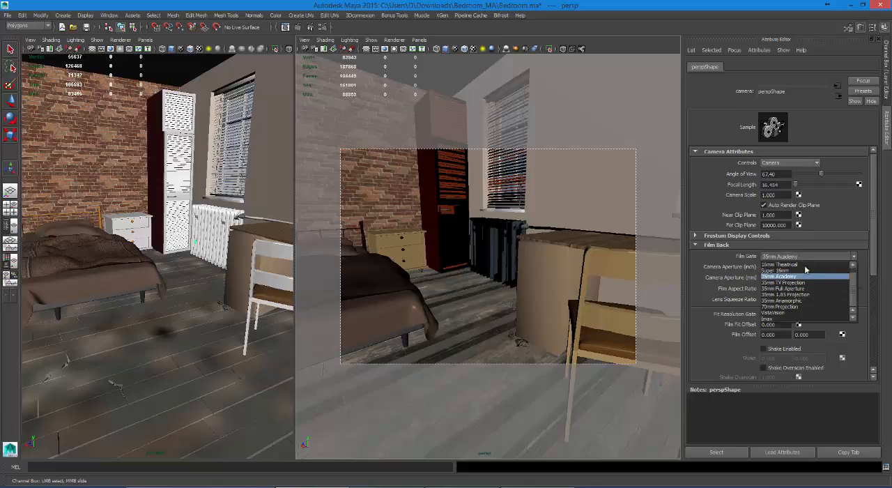
pyautogui.click(805, 271)
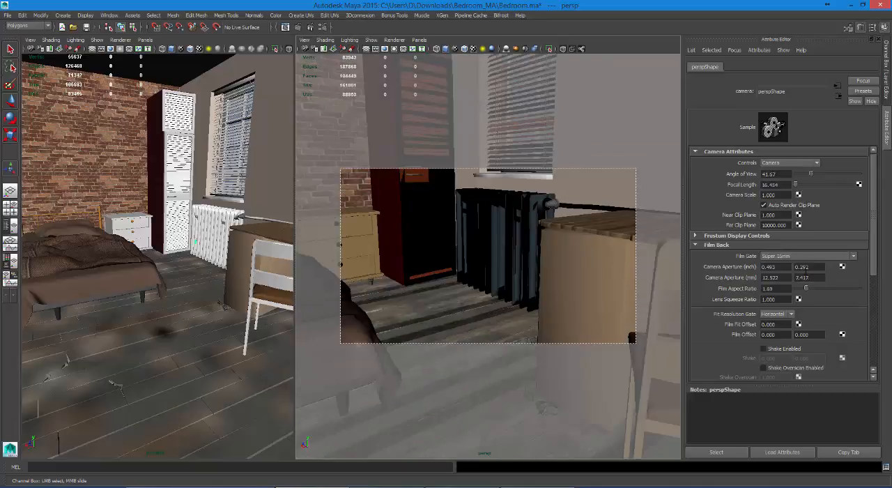
pyautogui.click(801, 257)
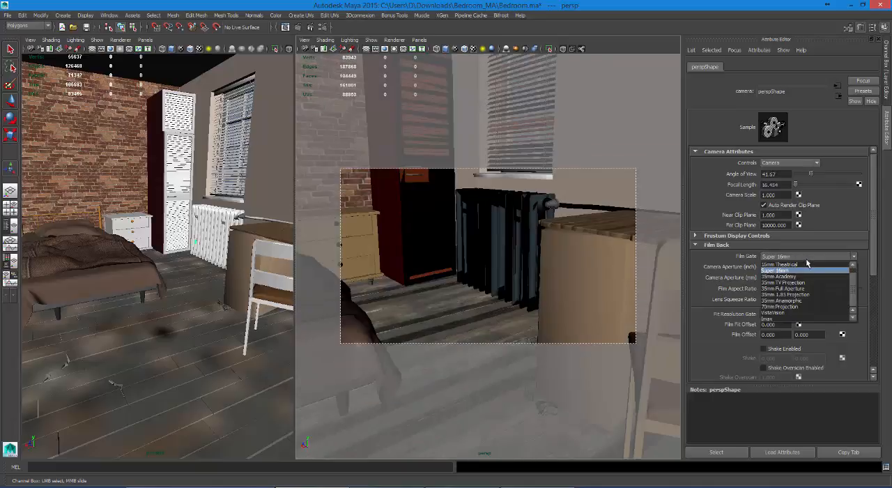
pyautogui.click(814, 304)
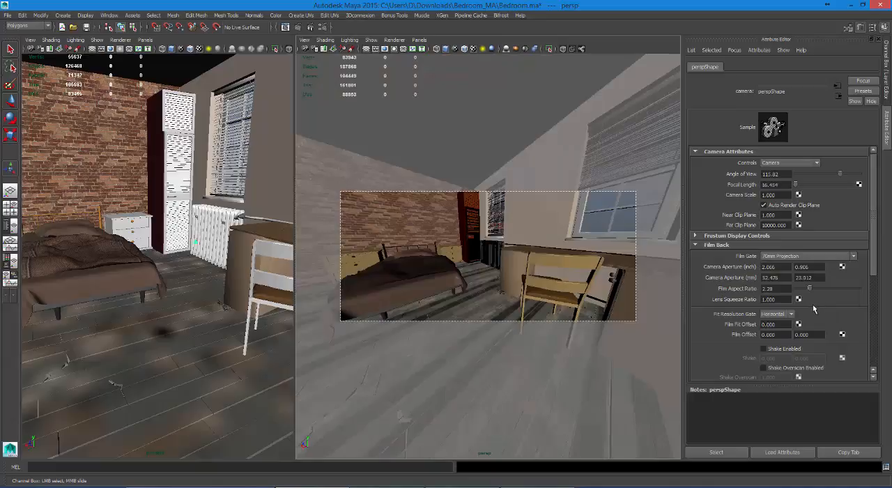
pyautogui.click(801, 258)
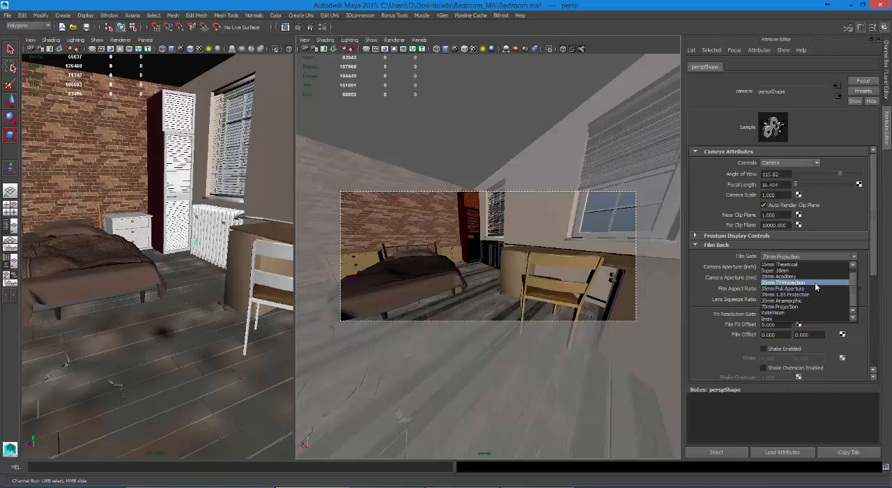
pyautogui.click(815, 282)
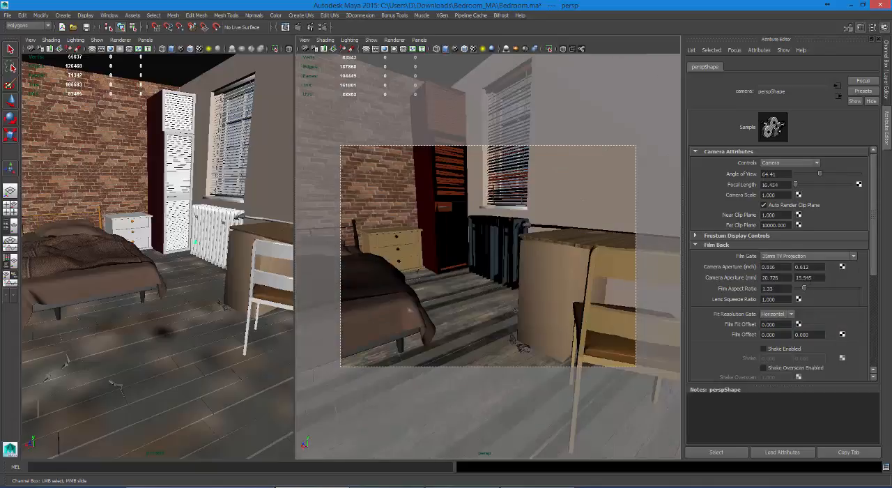
pyautogui.click(809, 257)
pyautogui.click(815, 288)
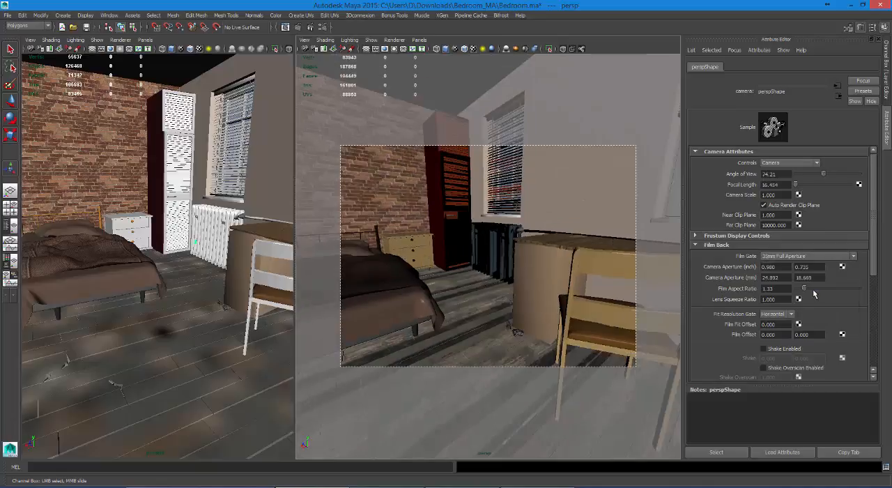
pyautogui.click(805, 258)
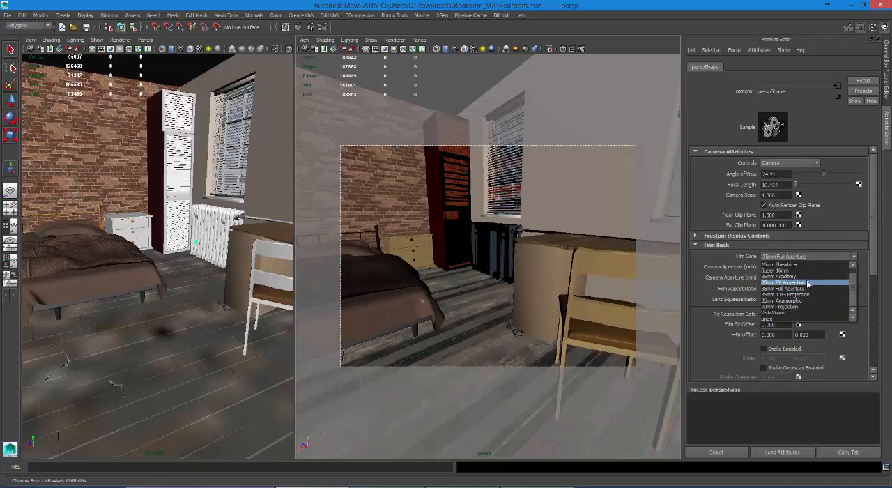
pyautogui.click(805, 270)
# Step: Compare the 35mm 1.85 Projection and 35mm Anamorphic film gates and keep 35mm 1.85 Projection for the persp camera
pyautogui.click(802, 258)
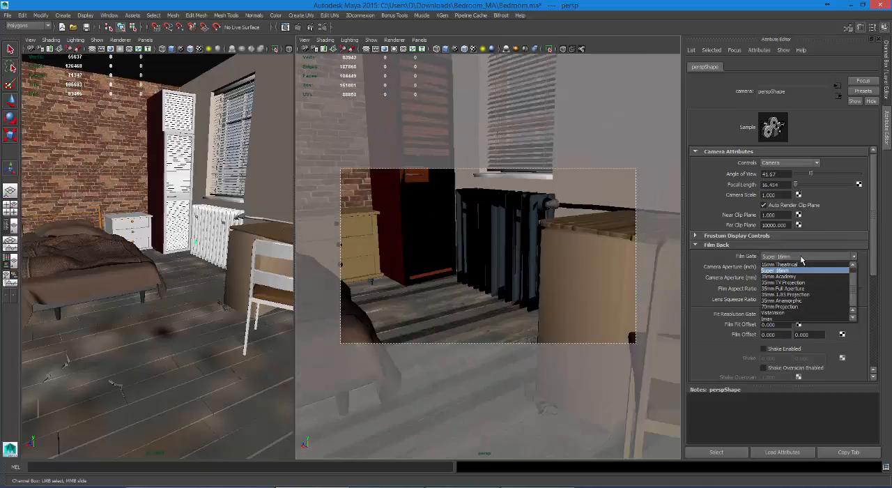
pyautogui.click(805, 295)
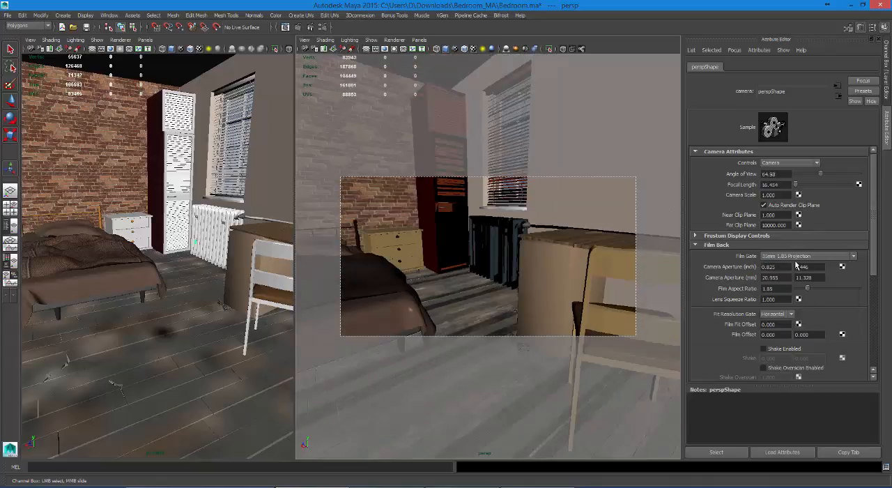
pyautogui.click(796, 258)
pyautogui.click(803, 304)
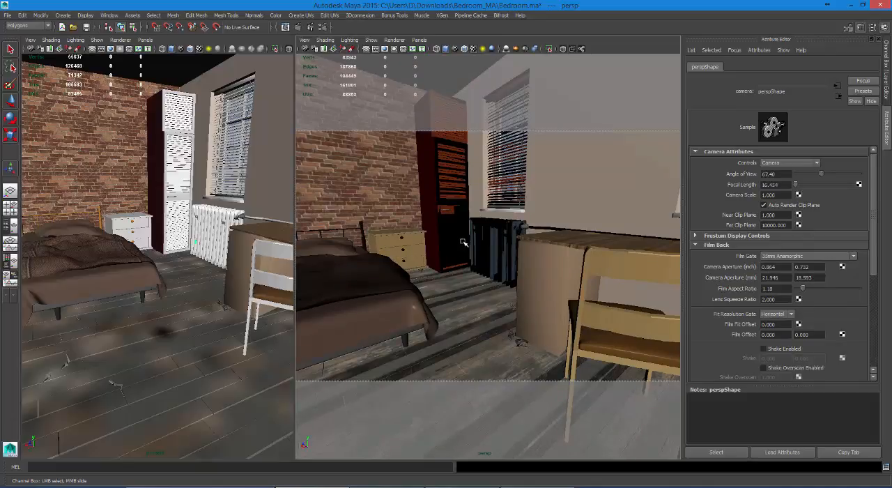
pyautogui.click(774, 257)
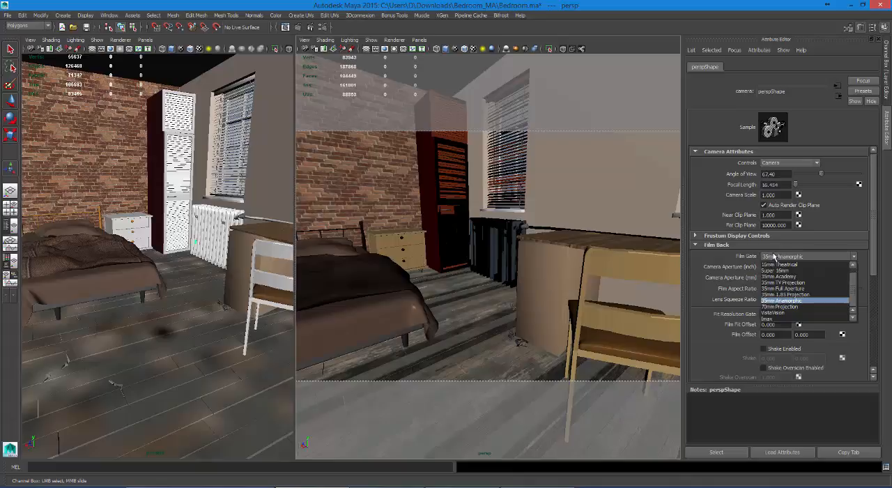
pyautogui.click(805, 294)
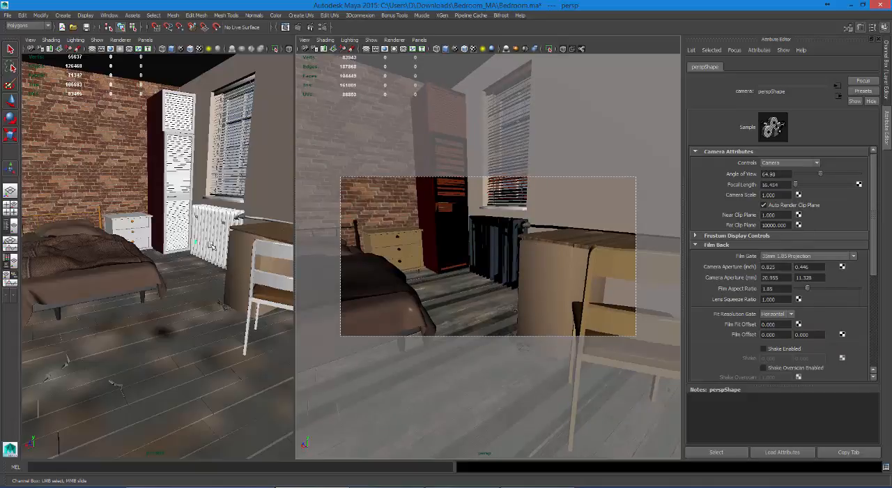
# Step: Unlock the persp camera's transform channels and move it back to frame the bed, both nightstands and the desk chair
pyautogui.click(196, 243)
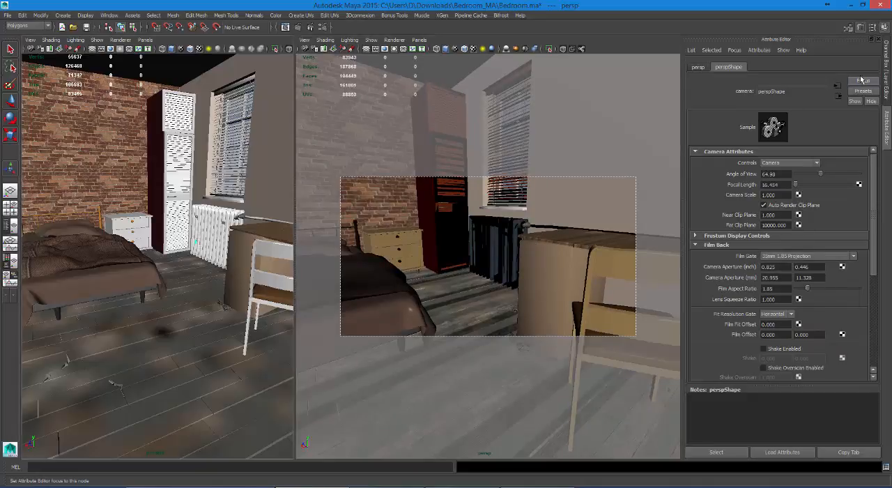
pyautogui.click(886, 78)
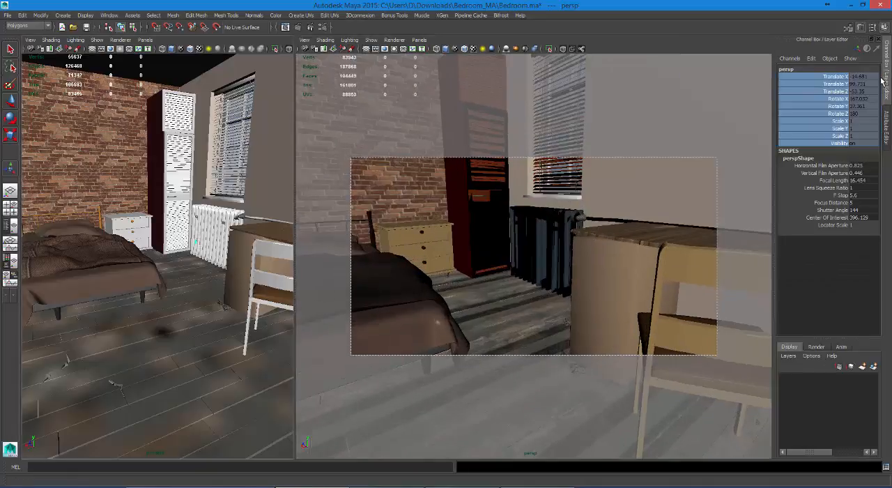
pyautogui.rightClick(827, 82)
pyautogui.click(832, 264)
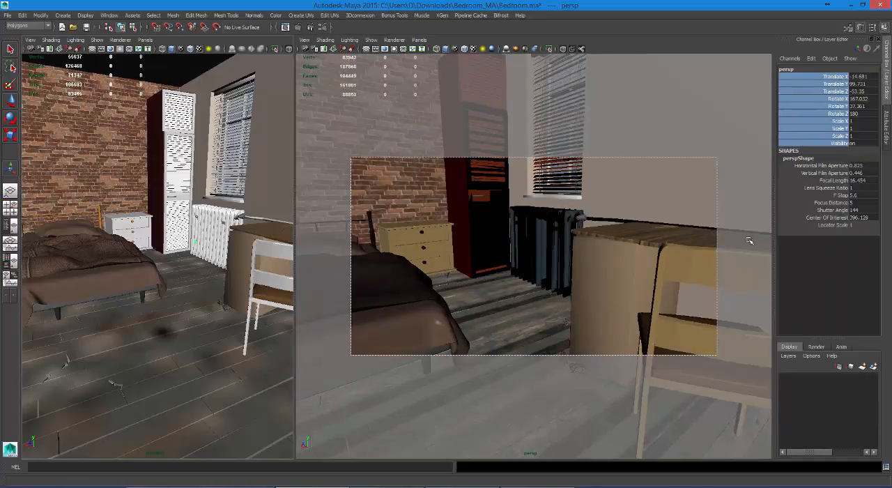
pyautogui.middleClick(608, 225)
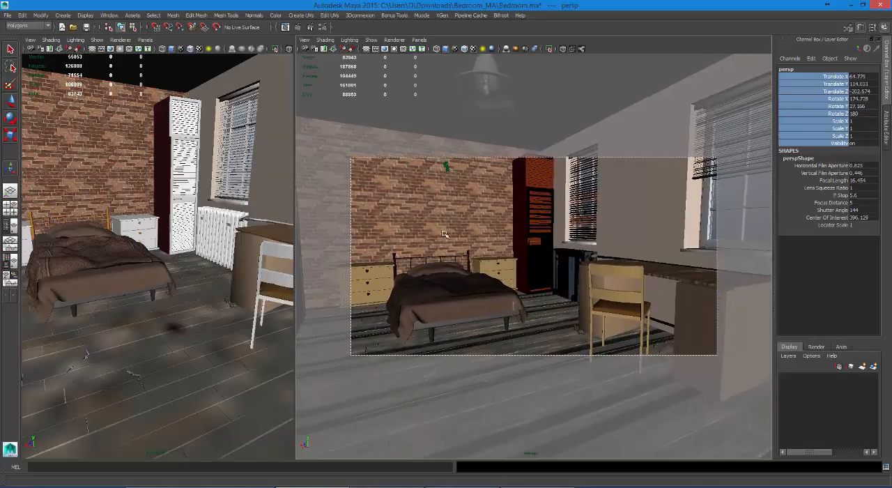
# Step: Select the persp camera in the persp1 view and lock only its translate and rotate channels
pyautogui.click(242, 258)
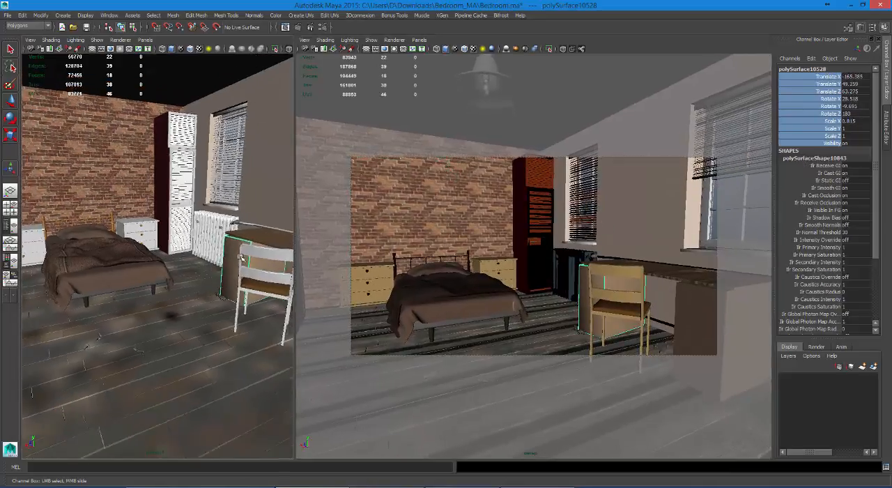
pyautogui.click(244, 354)
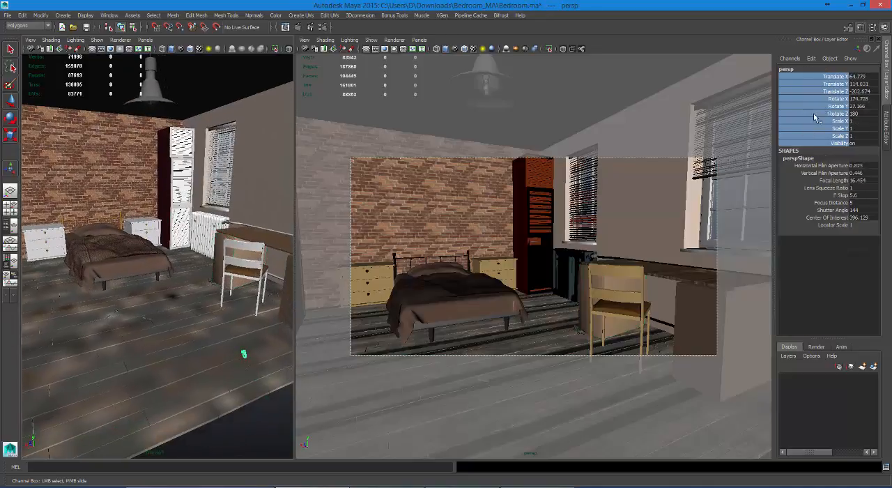
pyautogui.click(832, 79)
pyautogui.moveTo(833, 77); pyautogui.dragTo(828, 113)
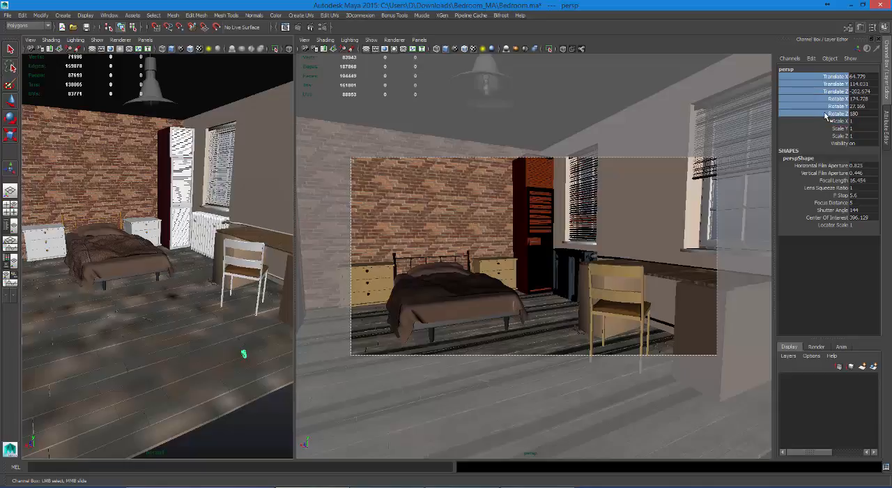
pyautogui.rightClick(830, 107)
pyautogui.click(844, 293)
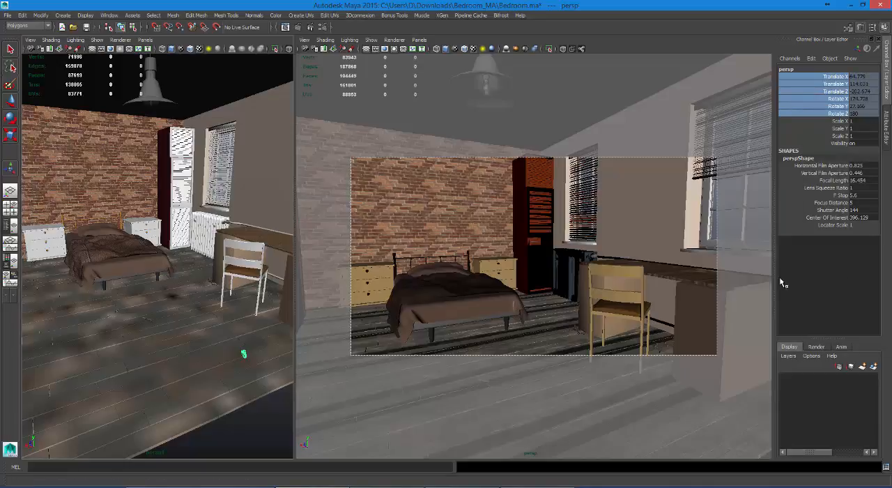
# Step: Make the persp view active and render the reframed bedroom with mental ray
pyautogui.click(430, 305)
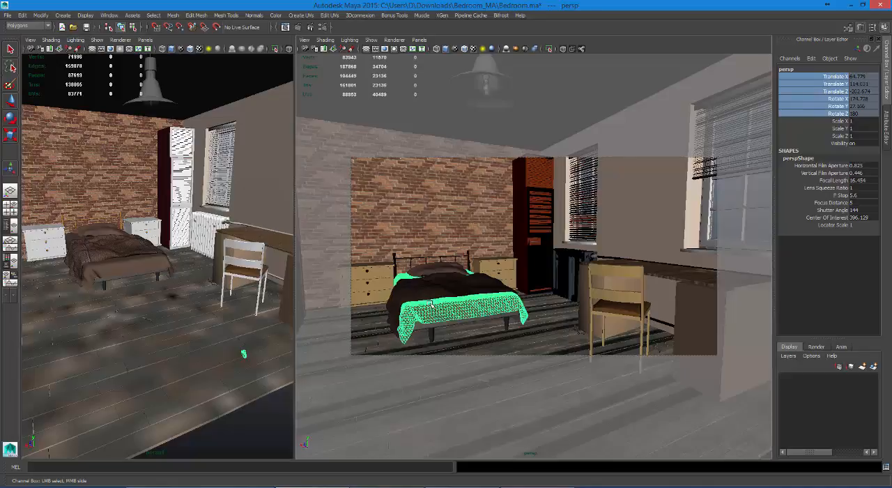
pyautogui.click(219, 253)
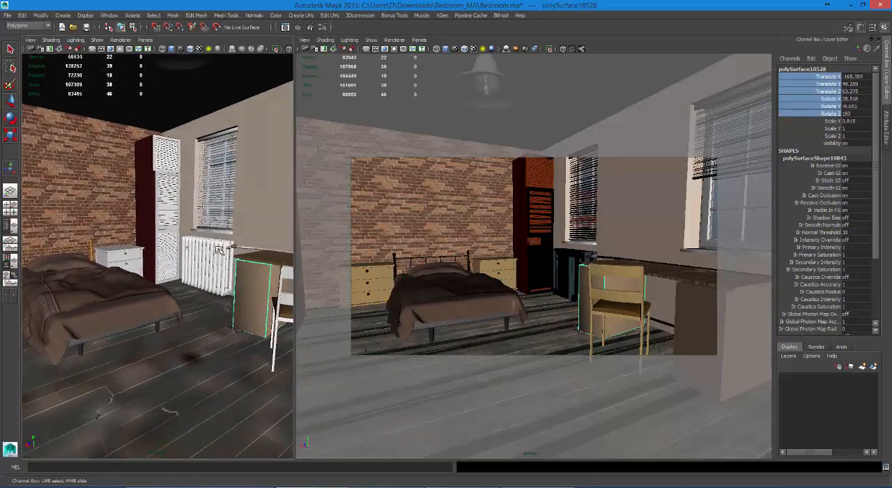
pyautogui.click(431, 227)
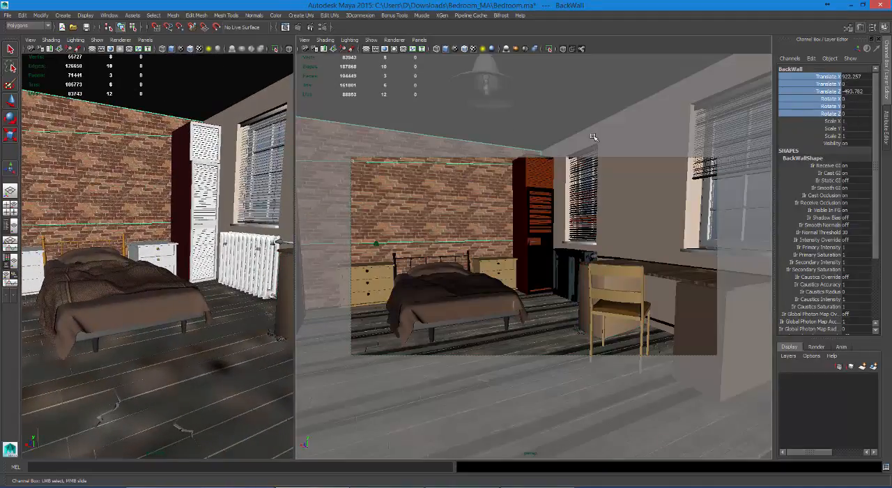
pyautogui.click(298, 28)
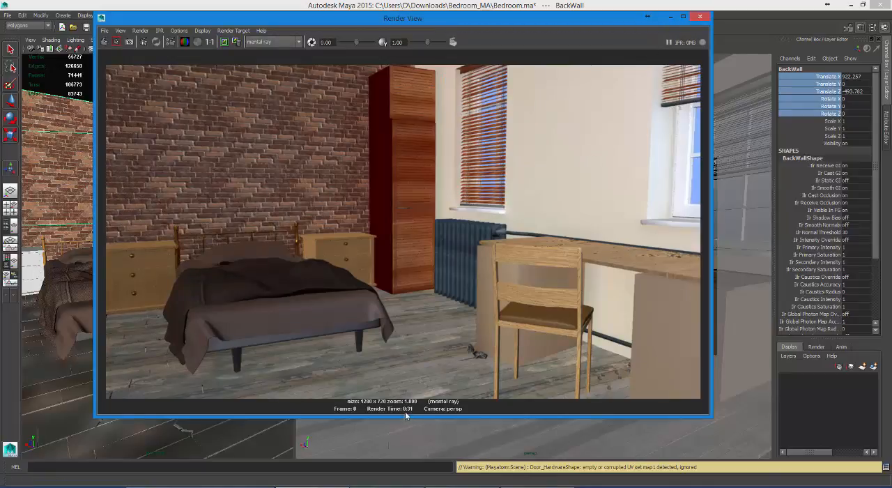
# Step: Close the finished render and turn off Final Gathering in mental ray's Indirect Lighting render settings
pyautogui.click(699, 18)
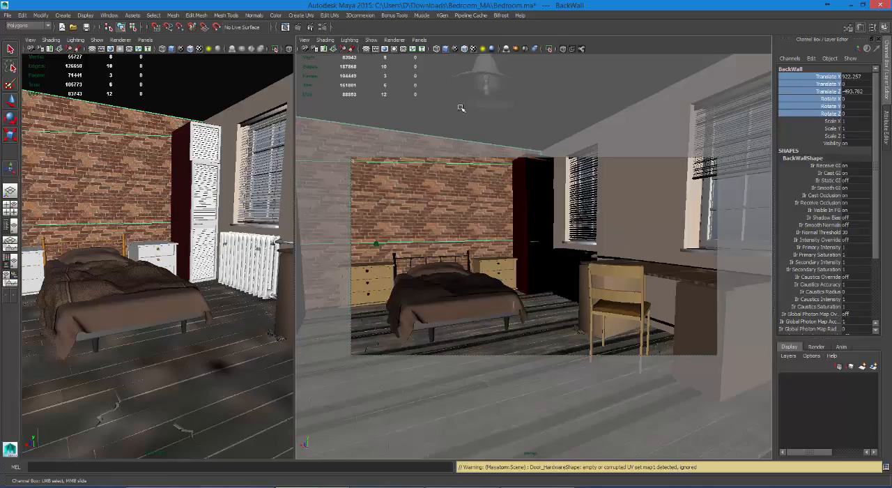
pyautogui.click(324, 27)
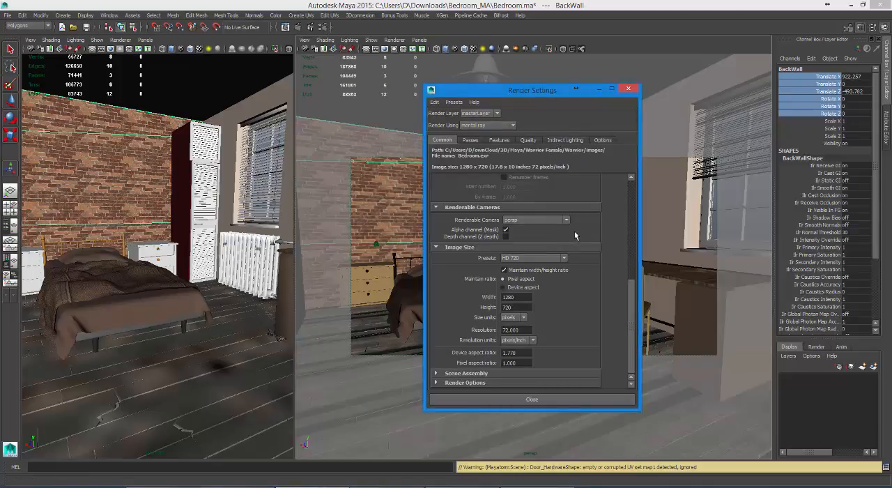
pyautogui.click(565, 139)
pyautogui.moveTo(542, 88); pyautogui.dragTo(608, 37)
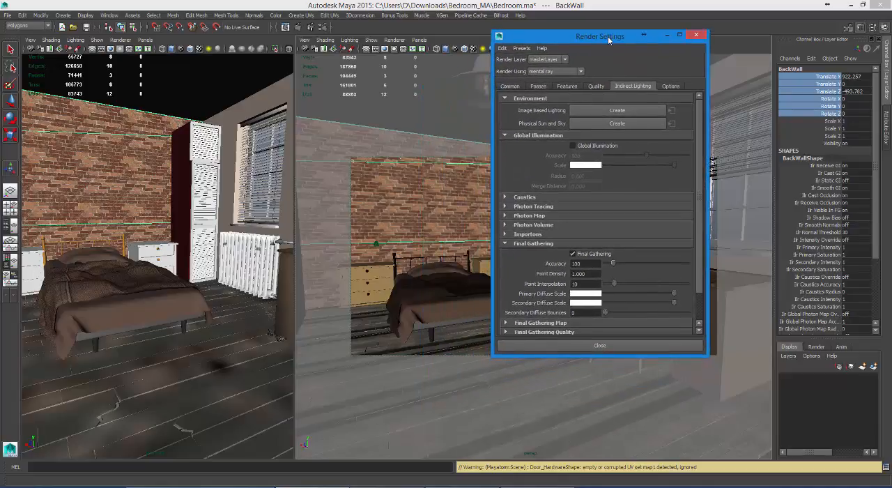
pyautogui.scroll(-2, 703, 257)
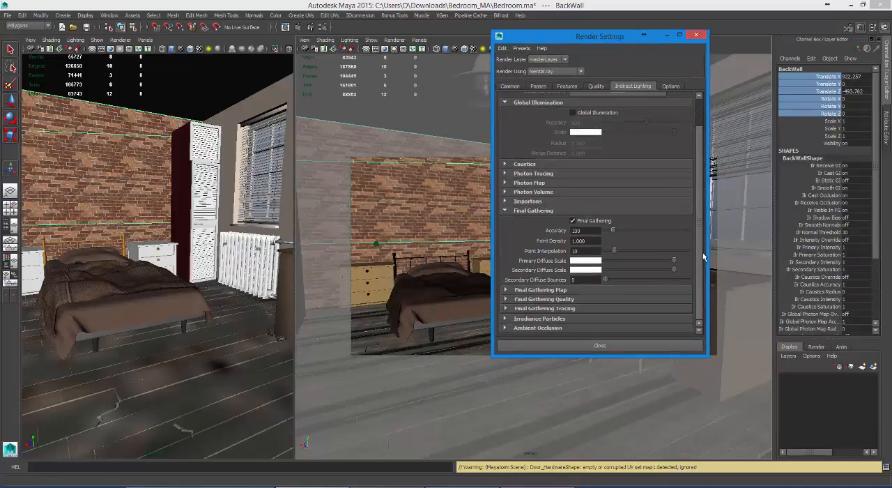
pyautogui.click(573, 220)
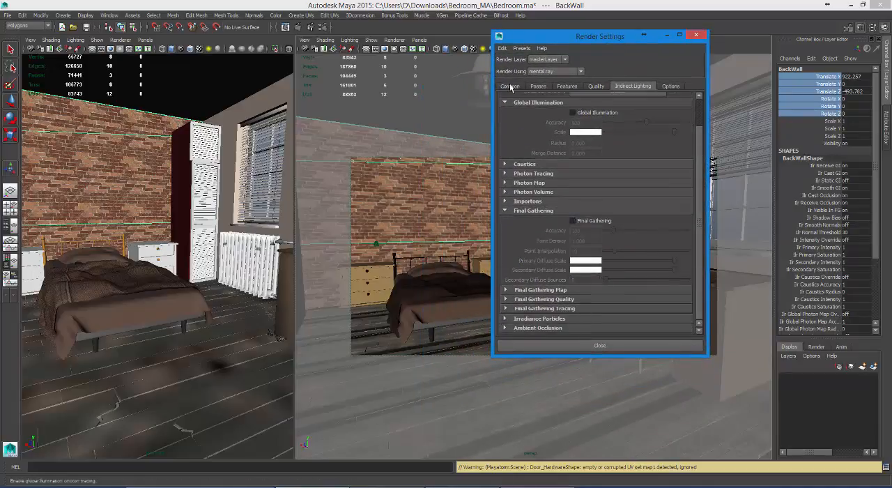
# Step: Keep the existing render in the Render View and render the persp camera again without Final Gathering
pyautogui.click(298, 31)
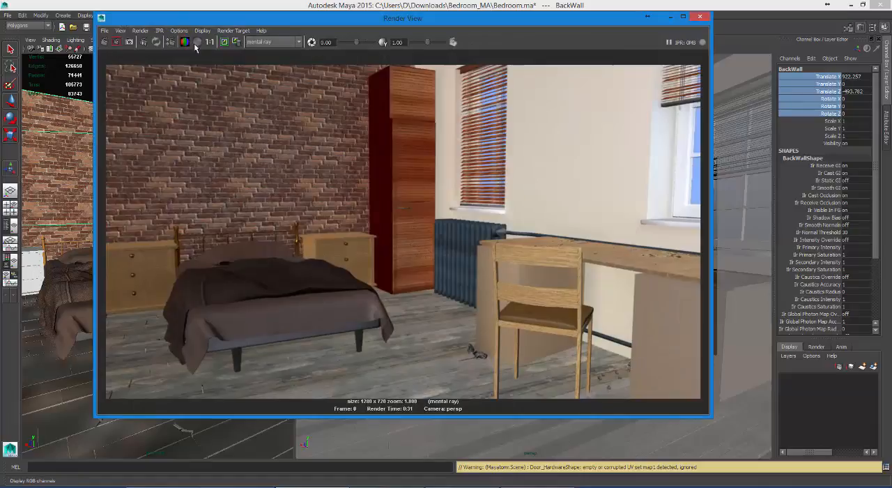
pyautogui.click(223, 43)
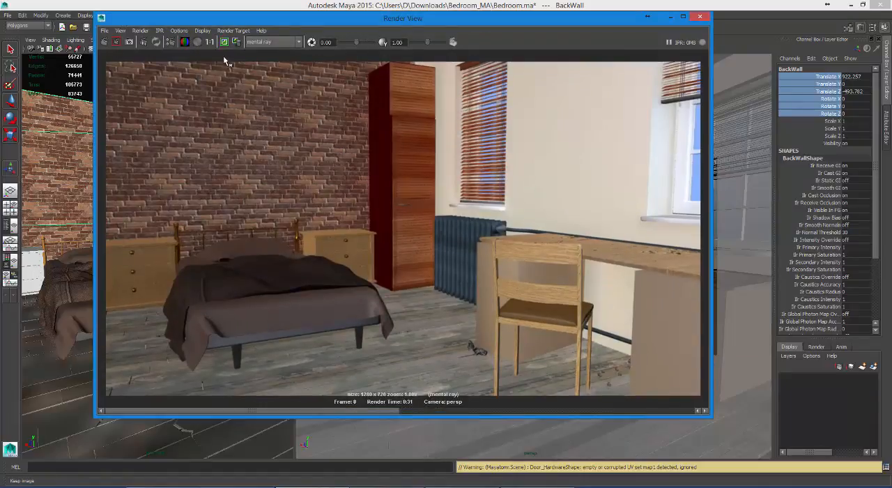
pyautogui.click(106, 42)
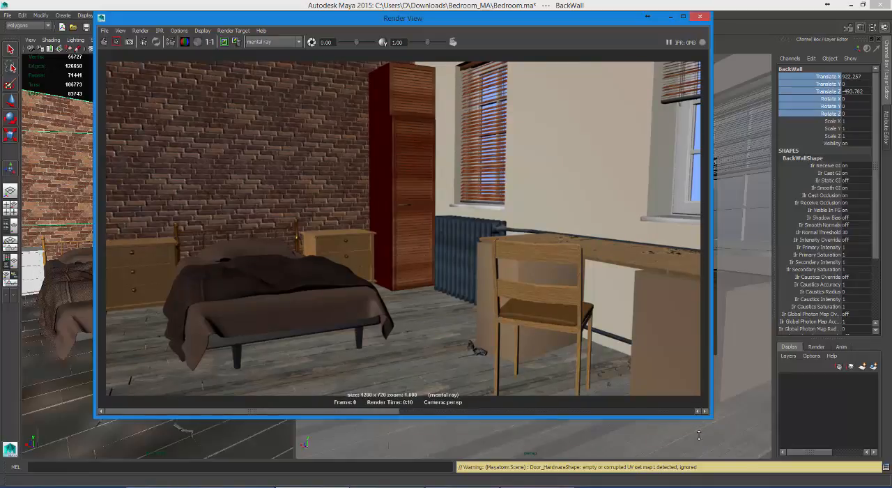
# Step: Compare the renders with and without Final Gathering, then close the Render View
pyautogui.moveTo(699, 418); pyautogui.dragTo(690, 439)
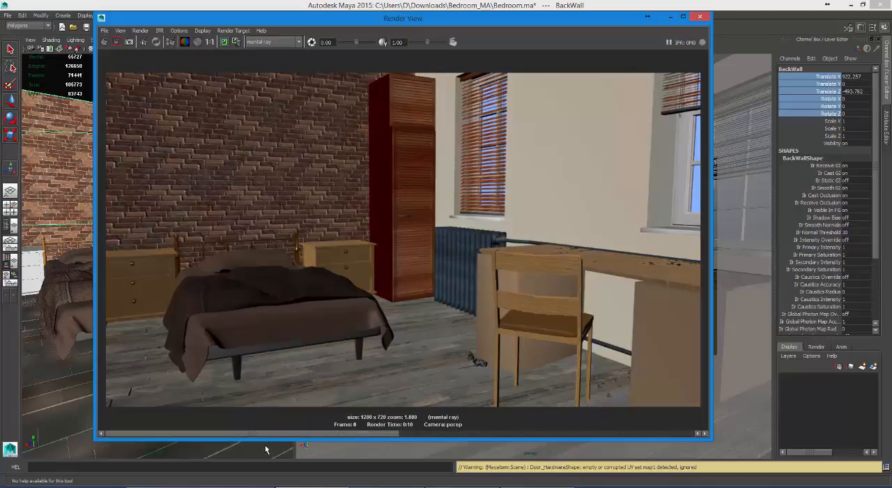
pyautogui.moveTo(411, 433); pyautogui.dragTo(565, 432)
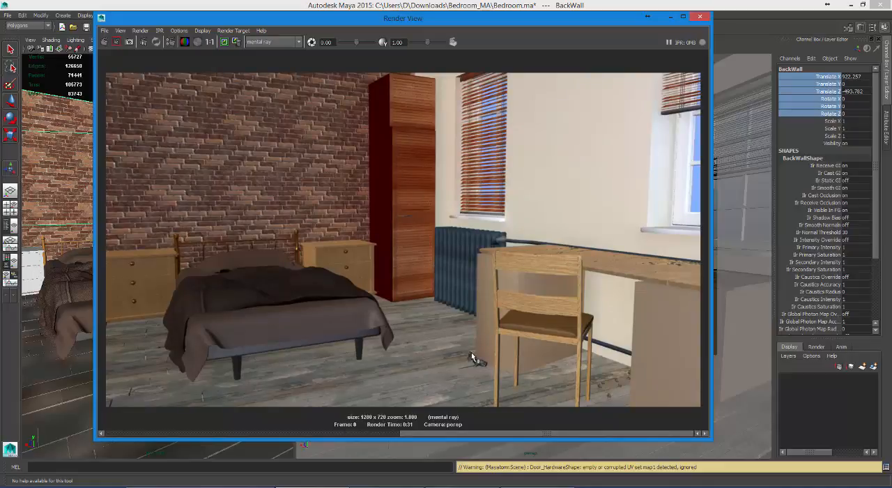
pyautogui.moveTo(486, 434); pyautogui.dragTo(190, 435)
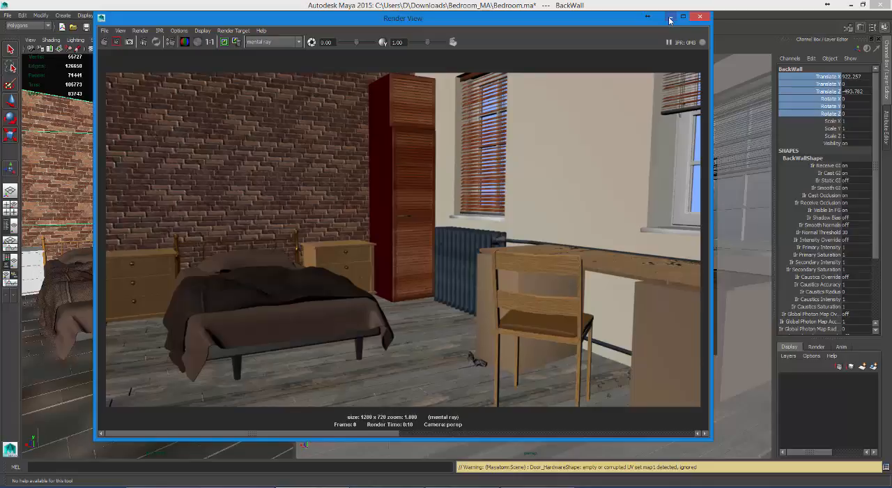
pyautogui.click(701, 17)
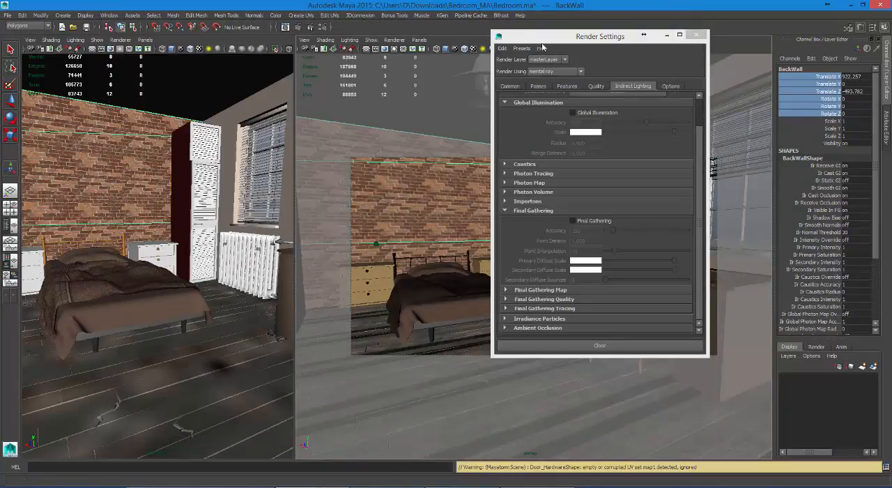
# Step: Review the Environment, Global Illumination and Final Gathering options in the Indirect Lighting settings and close the render settings
pyautogui.moveTo(541, 42); pyautogui.dragTo(493, 47)
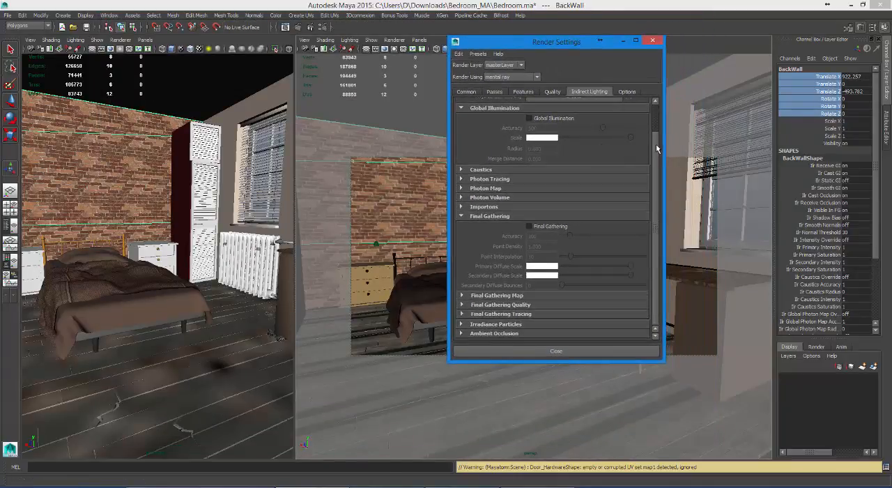
pyautogui.scroll(2, 656, 144)
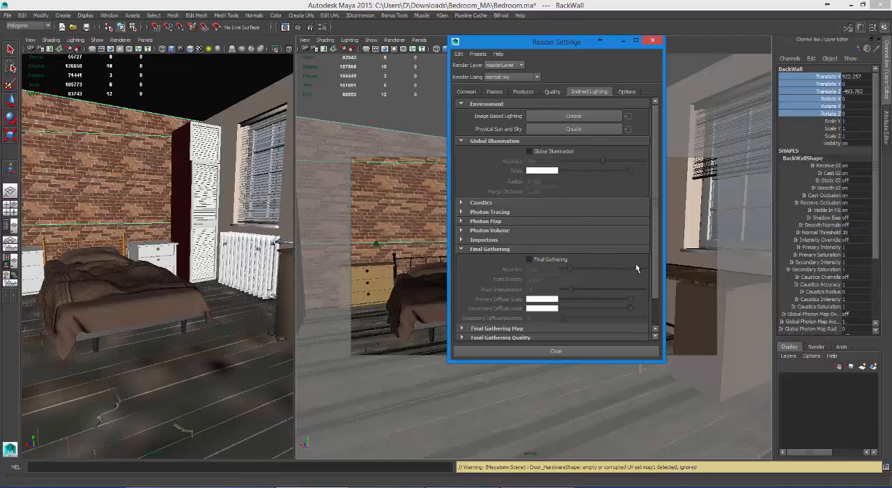
pyautogui.scroll(-2, 656, 260)
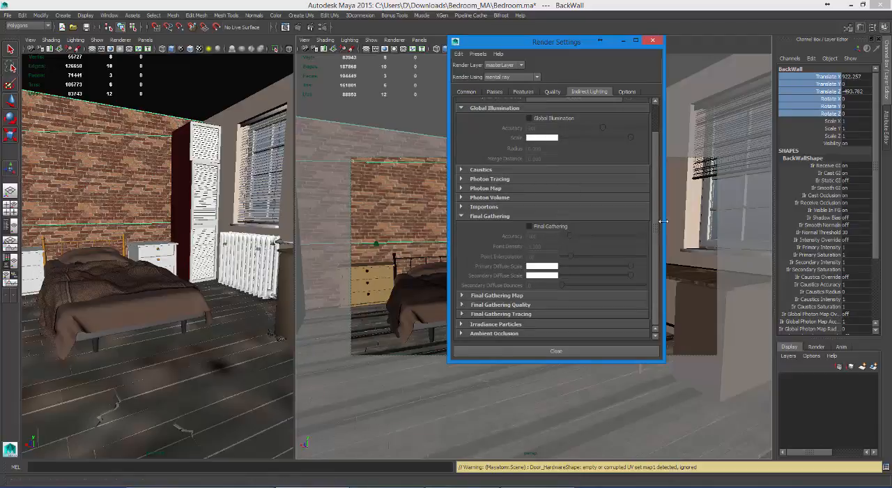
pyautogui.scroll(2, 656, 182)
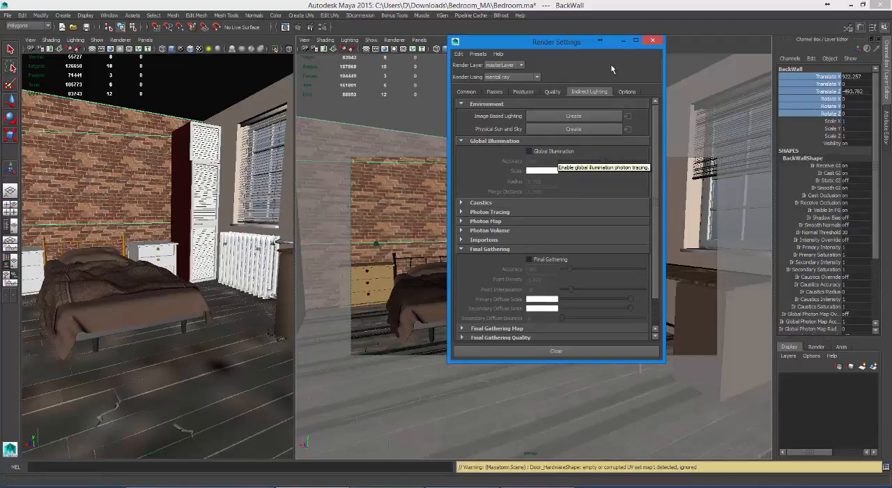
pyautogui.click(653, 40)
# Step: Create a directional light, move it outside the room to about -467 in X and scale it up to about 202
pyautogui.click(202, 217)
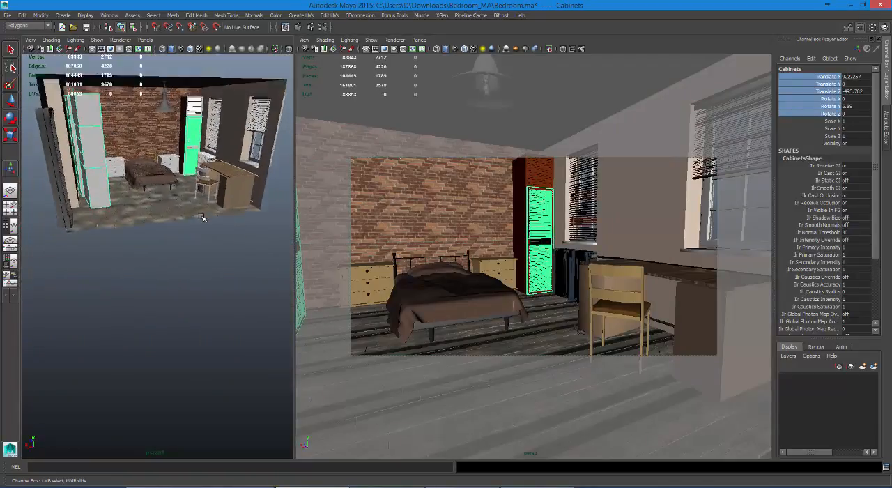
pyautogui.click(62, 14)
pyautogui.moveTo(73, 48)
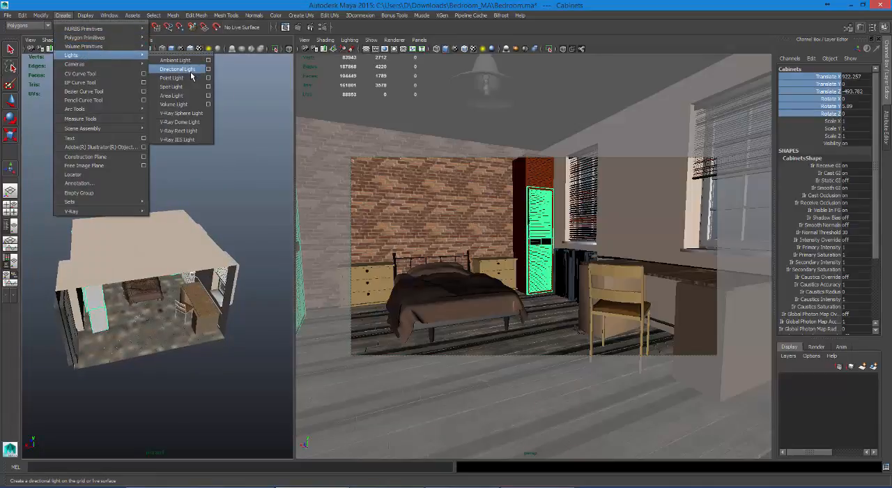
pyautogui.click(191, 71)
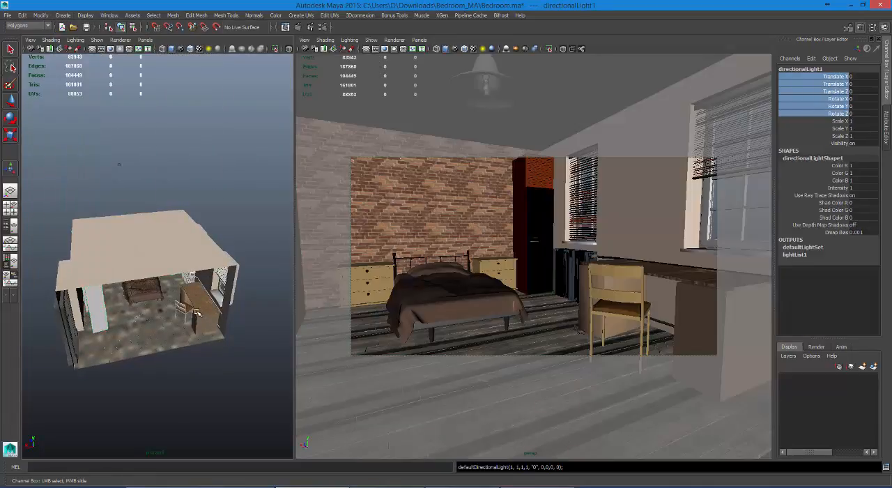
pyautogui.press('w')
pyautogui.moveTo(111, 327); pyautogui.dragTo(235, 306)
pyautogui.press('r')
pyautogui.press('w')
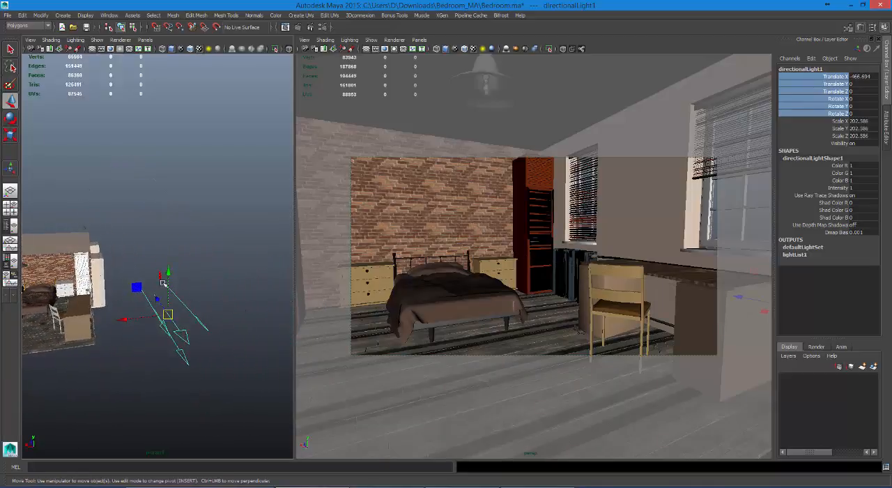
# Step: Raise the directional light to about 242 in Y and rotate it to about -27 in X and -94 in Y, facing the windows
pyautogui.moveTo(165, 278); pyautogui.dragTo(173, 202)
pyautogui.press('e')
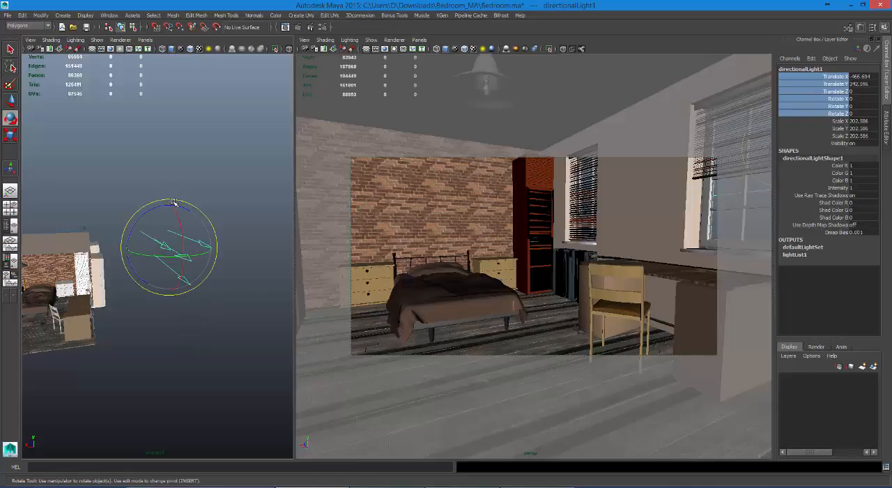
pyautogui.moveTo(171, 258); pyautogui.dragTo(162, 256)
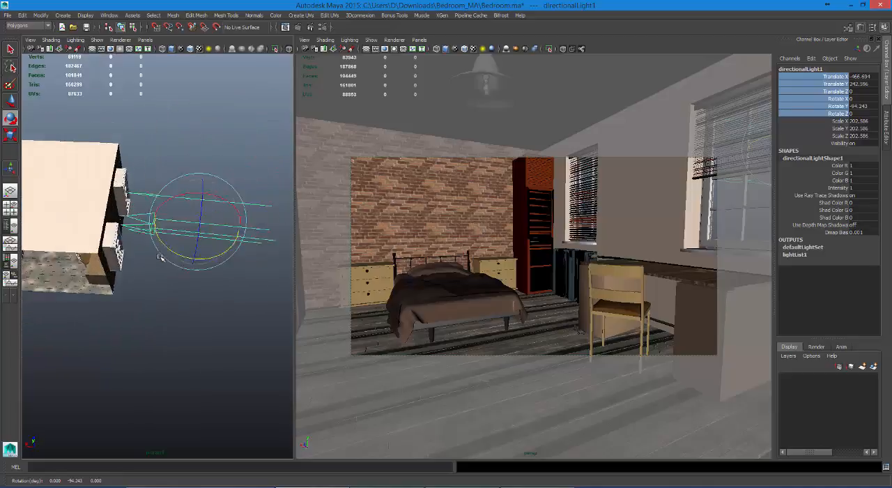
pyautogui.moveTo(200, 229); pyautogui.dragTo(182, 229)
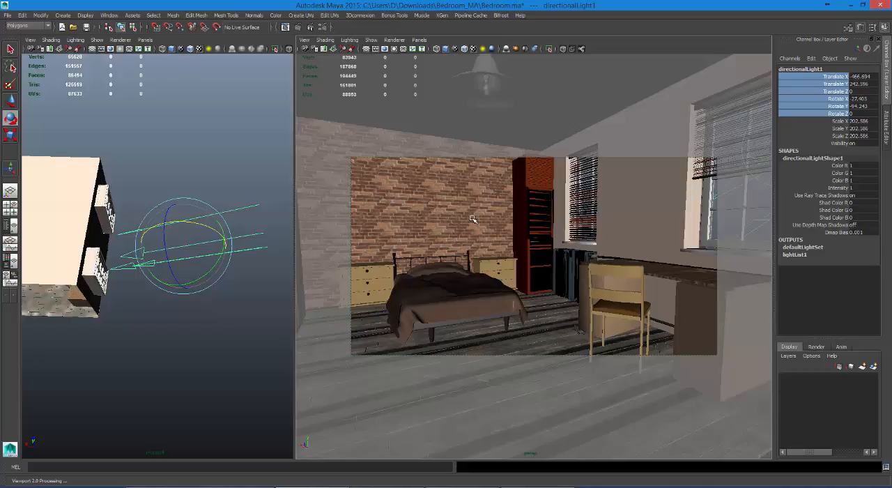
# Step: Preview scene lighting in the persp view, move the directional light to about -1019, 399, -136 and rotate it toward the brick back wall
pyautogui.press('7')
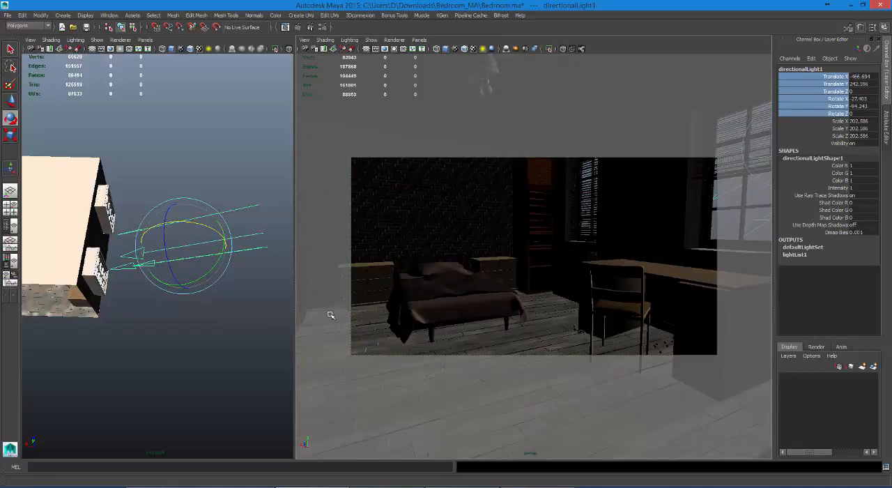
pyautogui.moveTo(198, 281); pyautogui.dragTo(186, 288)
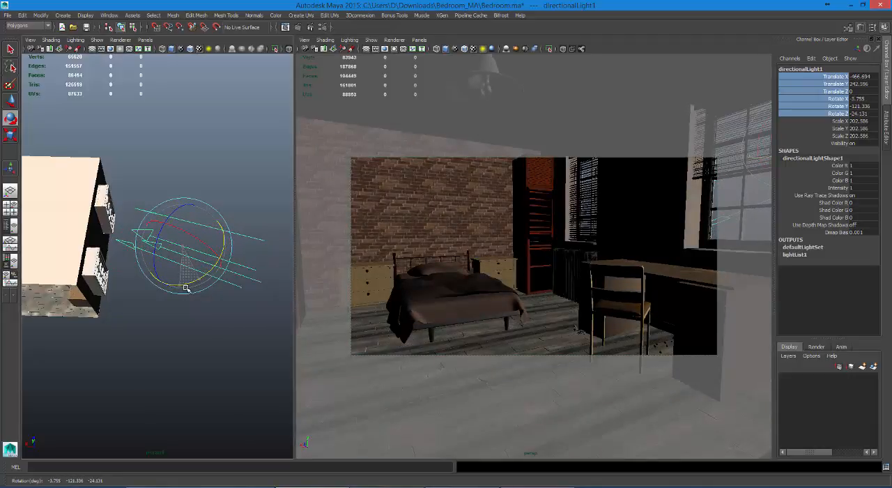
pyautogui.press('w')
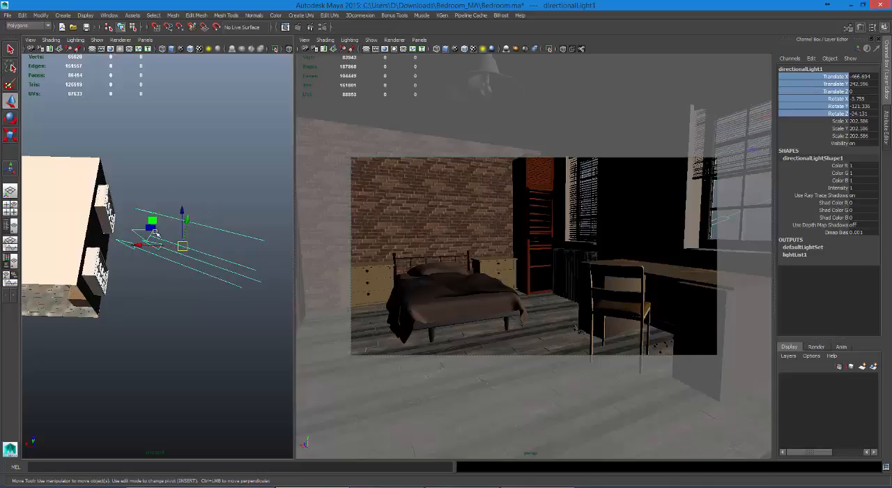
pyautogui.moveTo(156, 234); pyautogui.dragTo(239, 214)
pyautogui.keyDown('alt'); pyautogui.moveTo(239, 214); pyautogui.dragTo(197, 198); pyautogui.keyUp('alt')
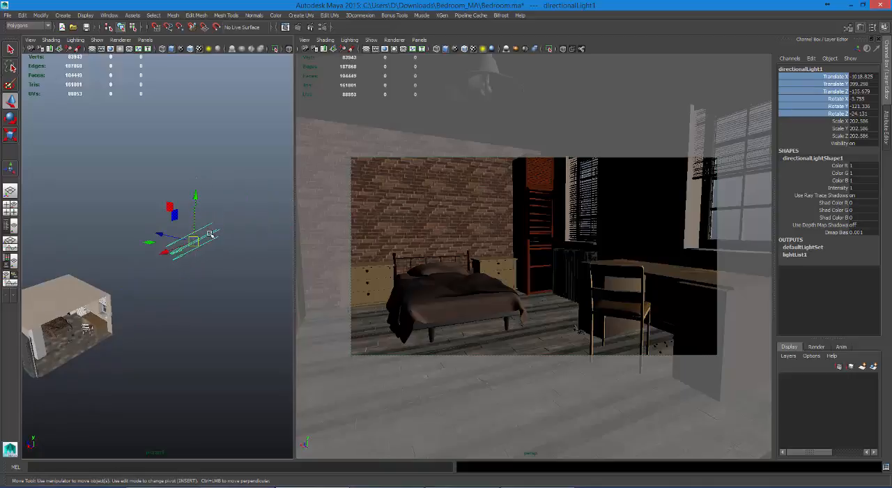
pyautogui.press('e')
pyautogui.moveTo(204, 267); pyautogui.dragTo(180, 274)
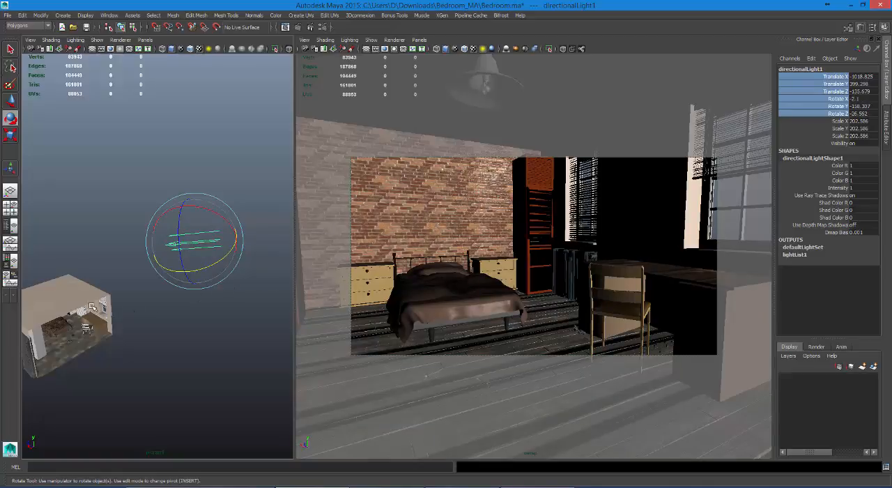
pyautogui.click(64, 311)
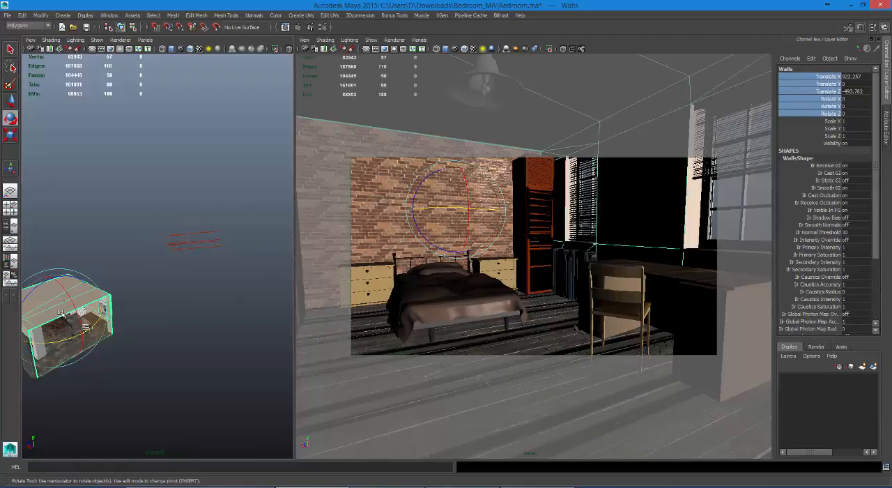
pyautogui.moveTo(57, 316); pyautogui.dragTo(68, 293, button='right')
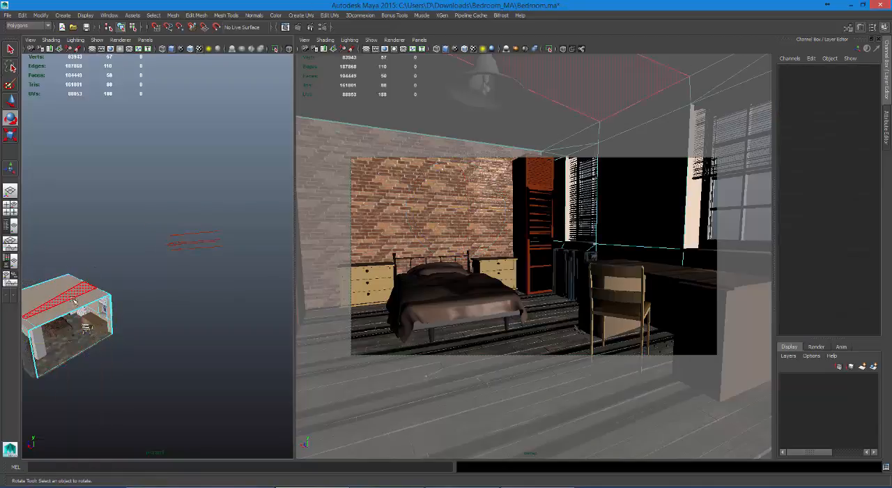
pyautogui.keyDown('alt'); pyautogui.moveTo(76, 304); pyautogui.dragTo(89, 313); pyautogui.keyUp('alt')
pyautogui.scroll(6, 89, 313)
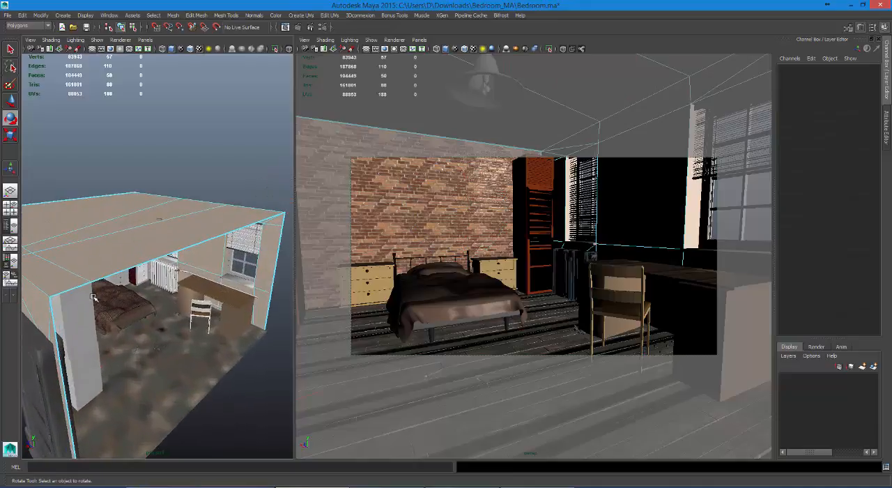
pyautogui.click(91, 282)
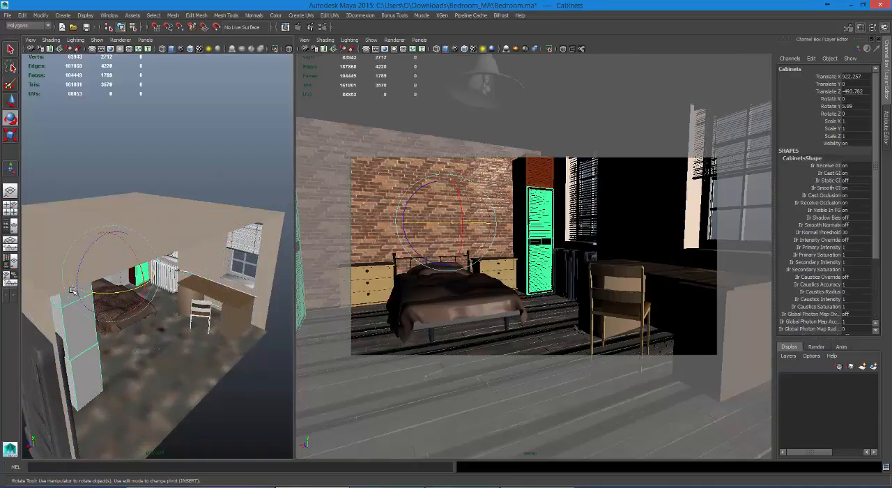
pyautogui.click(169, 240)
pyautogui.click(211, 377)
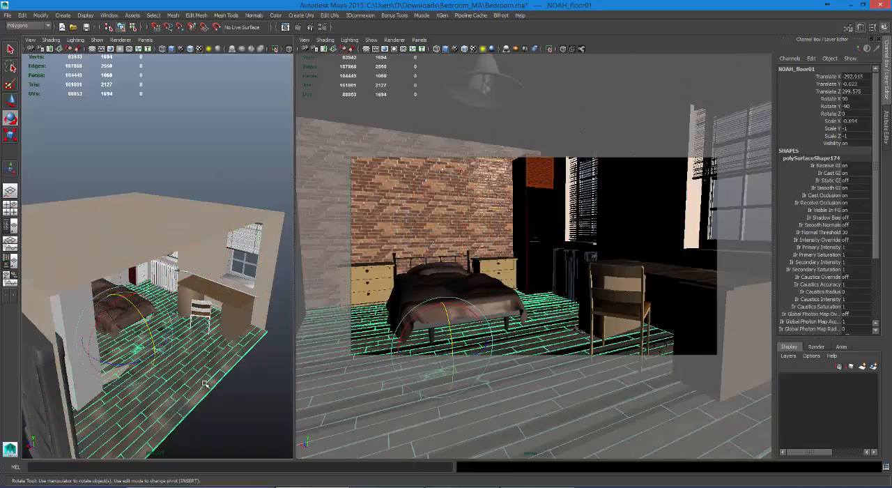
# Step: Extrude the two top edges of the walls' open side down to the floor to close off the room
pyautogui.click(185, 234)
pyautogui.moveTo(182, 229); pyautogui.dragTo(185, 204, button='right')
pyautogui.click(192, 246)
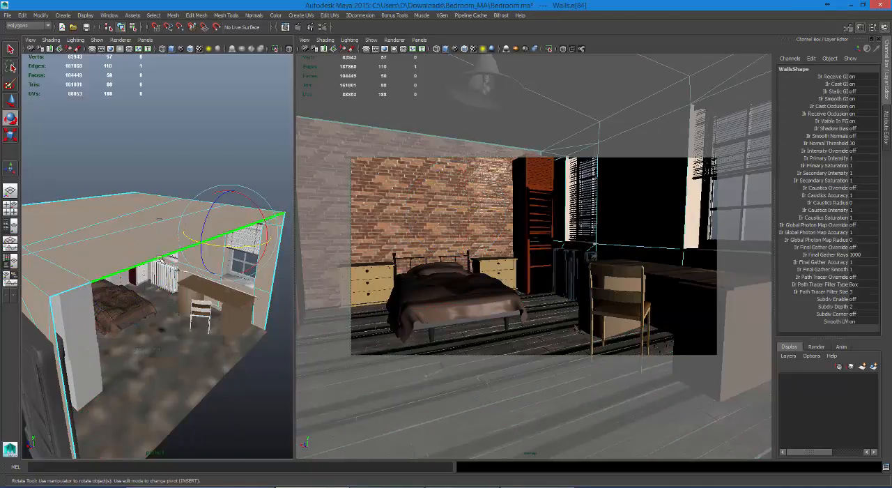
pyautogui.click(80, 288)
pyautogui.keyDown('shift'); pyautogui.rightClick(110, 267); pyautogui.keyUp('shift')
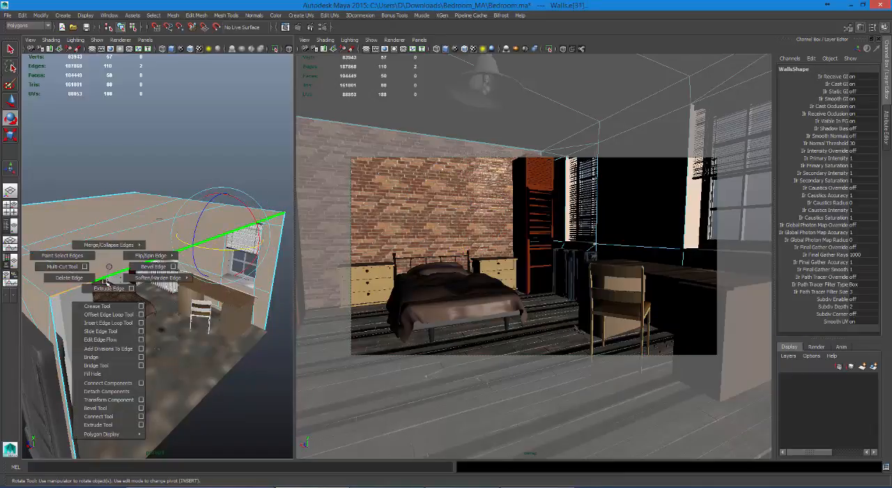
pyautogui.click(108, 288)
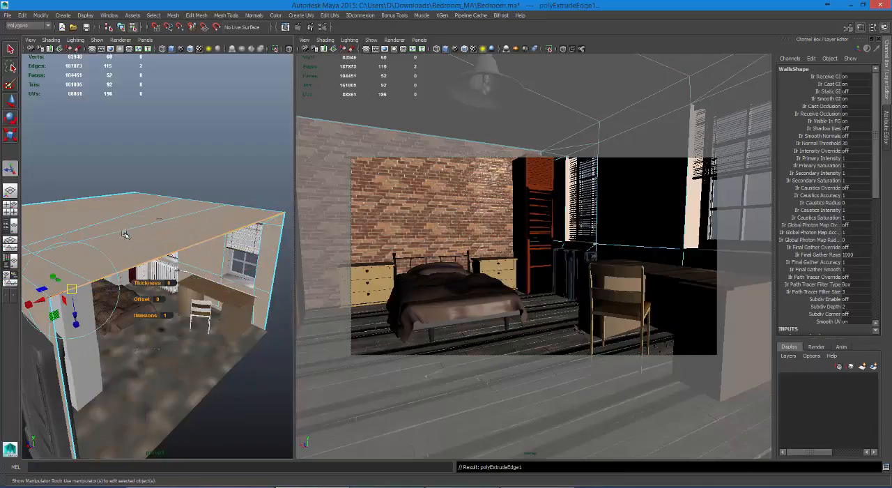
pyautogui.click(125, 234)
pyautogui.moveTo(222, 203); pyautogui.dragTo(210, 367)
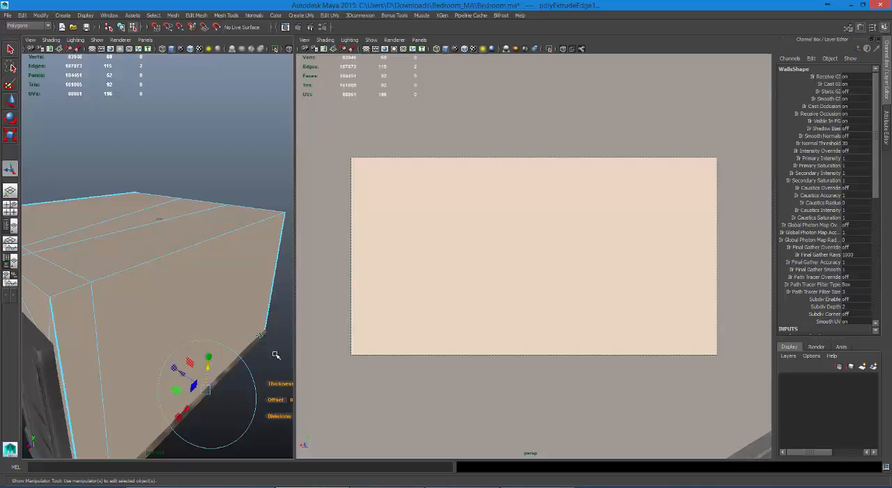
pyautogui.keyDown('alt'); pyautogui.moveTo(278, 357); pyautogui.dragTo(261, 350, button='middle'); pyautogui.keyUp('alt')
pyautogui.scroll(4, 266, 355)
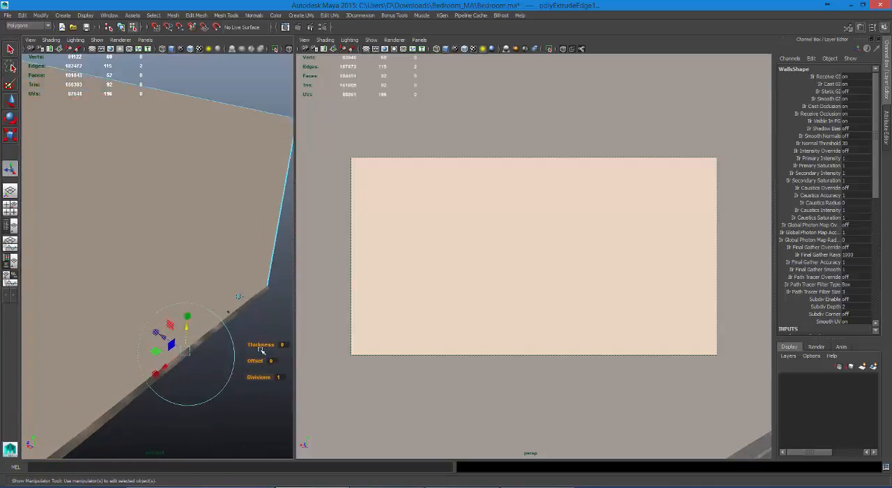
pyautogui.scroll(3, 261, 350)
pyautogui.click(258, 337)
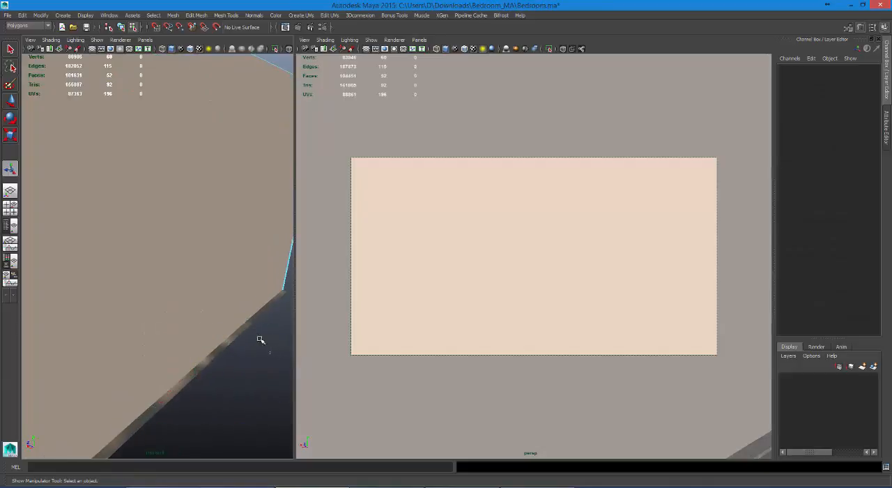
pyautogui.moveTo(242, 280); pyautogui.dragTo(279, 293, button='right')
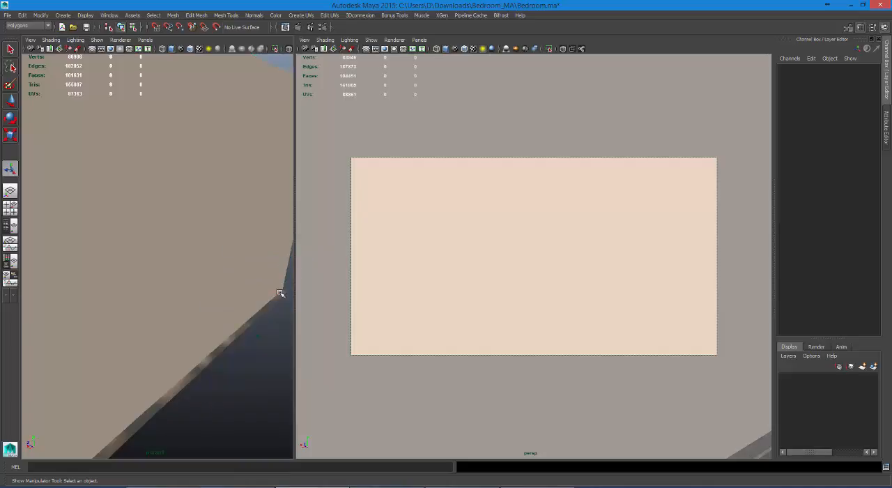
# Step: Unlock the translate and rotate channels of the persp camera
pyautogui.click(255, 329)
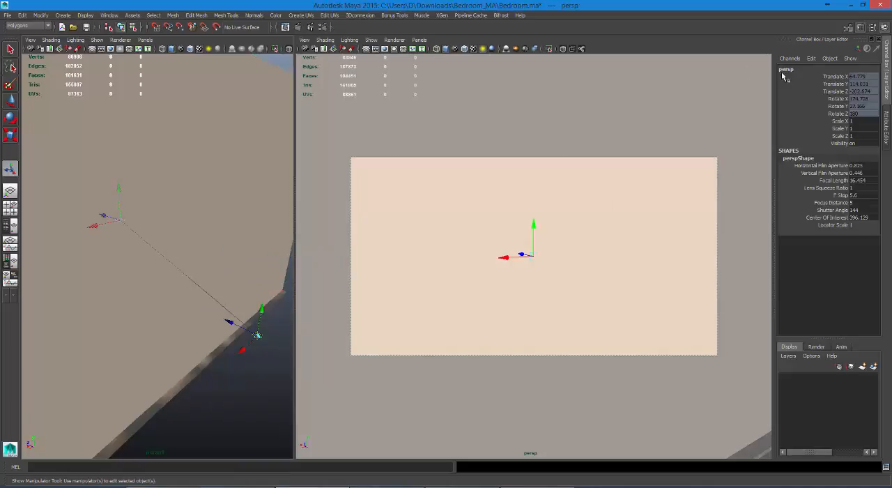
pyautogui.moveTo(833, 75); pyautogui.dragTo(833, 114)
pyautogui.rightClick(829, 115)
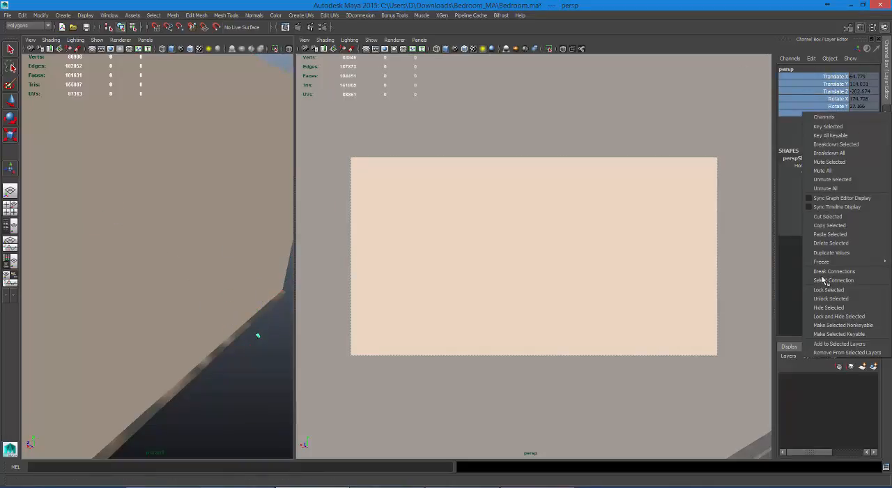
pyautogui.click(823, 300)
# Step: Move the persp camera inside the closed room to about 34, 101, -127, facing the bed, and lock its translate and rotate channels
pyautogui.scroll(2, 673, 253)
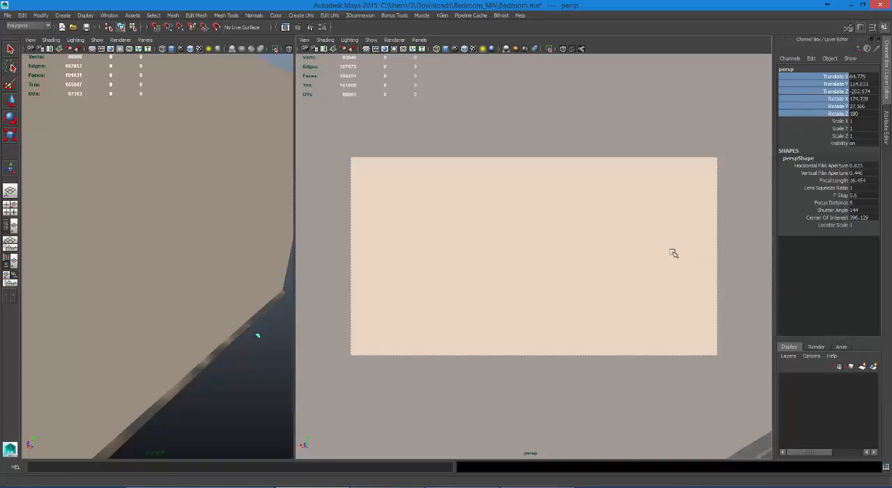
pyautogui.scroll(3, 672, 253)
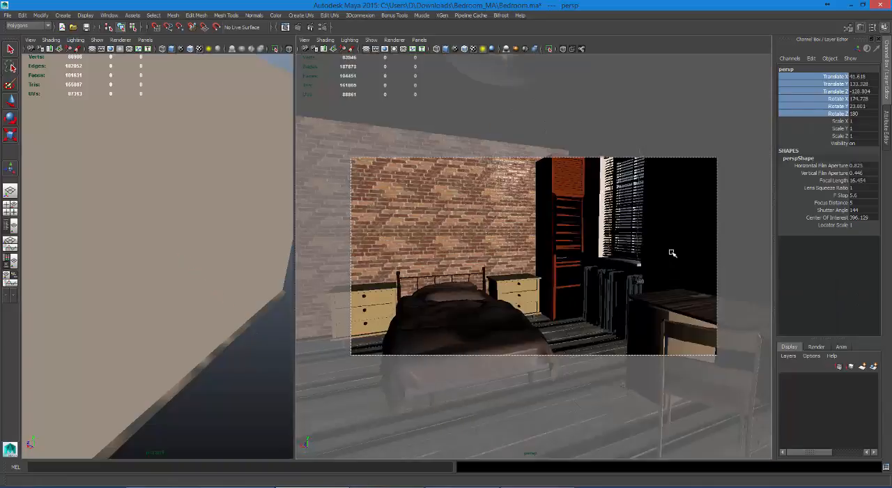
pyautogui.scroll(-3, 670, 254)
pyautogui.scroll(3, 669, 254)
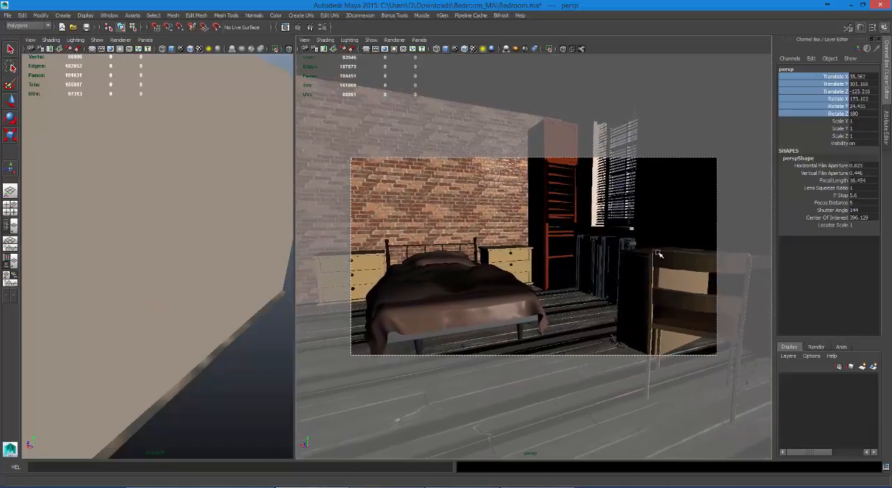
pyautogui.rightClick(817, 81)
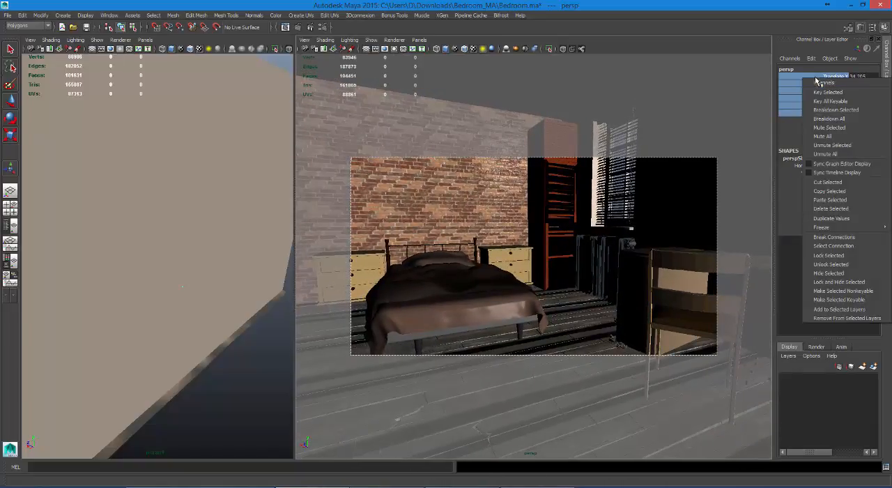
pyautogui.click(824, 260)
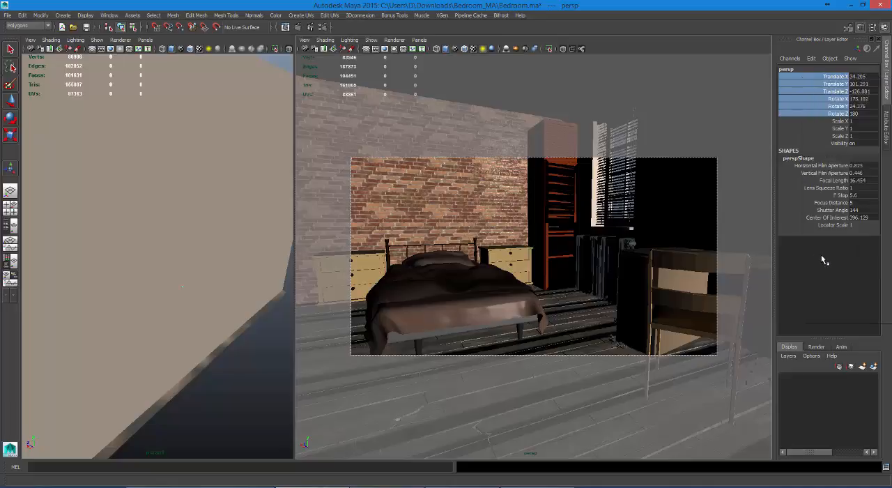
# Step: Render the persp view with mental ray to check the lighting in the closed room, then close the render window
pyautogui.click(216, 198)
pyautogui.press('f')
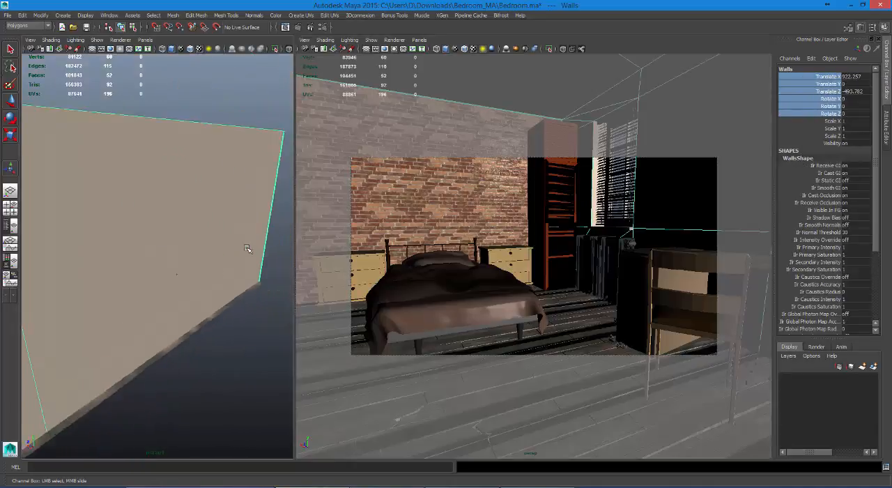
pyautogui.click(296, 27)
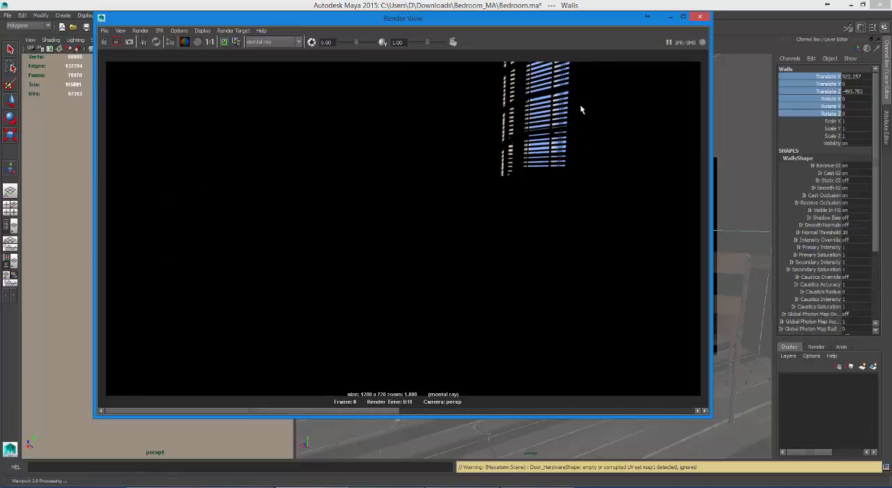
pyautogui.click(694, 19)
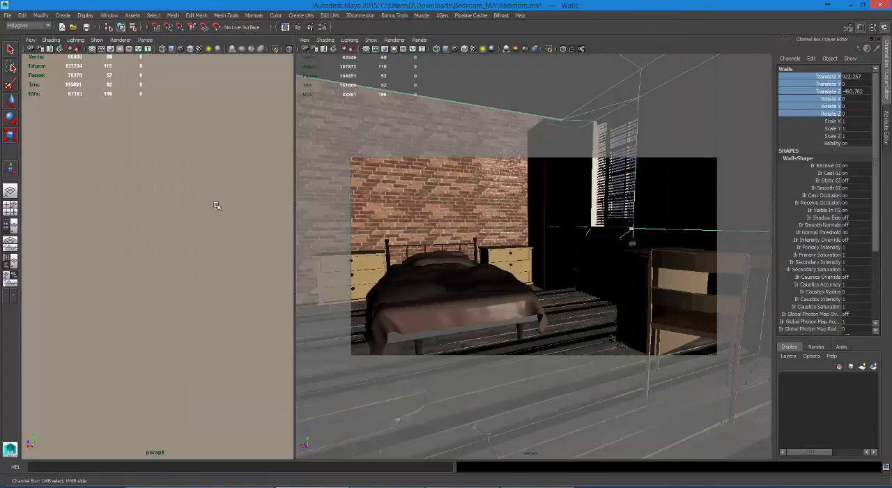
# Step: Rotate the directional light outside the room to about -3 in X, -127 in Y and -25 in Z
pyautogui.click(498, 208)
pyautogui.scroll(-3, 214, 207)
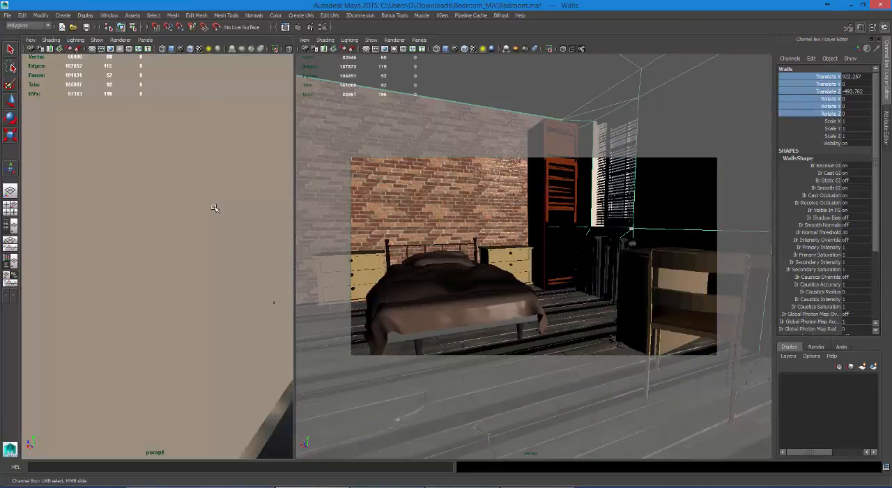
pyautogui.scroll(-4, 215, 208)
pyautogui.keyDown('alt'); pyautogui.moveTo(215, 207); pyautogui.dragTo(249, 199); pyautogui.keyUp('alt')
pyautogui.click(251, 202)
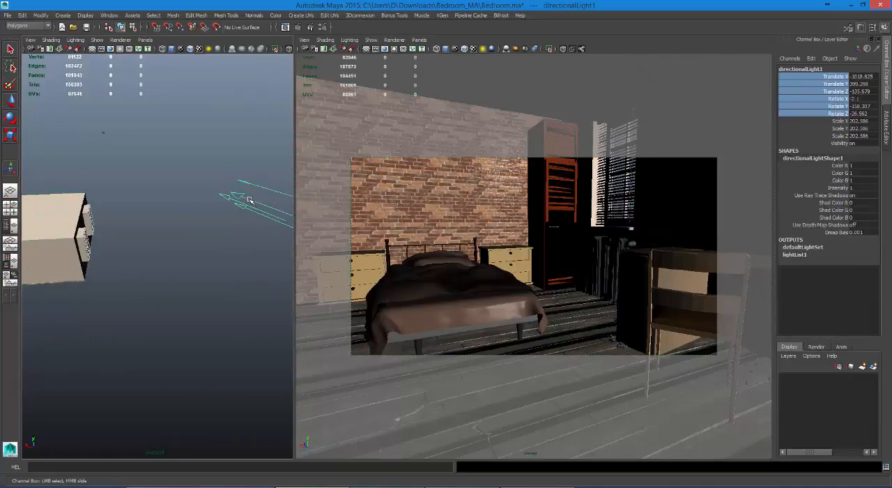
pyautogui.press('e')
pyautogui.moveTo(245, 233); pyautogui.dragTo(271, 224)
# Step: Move the directional light to about -826 in X and 257 in Y and render the frame with mental ray
pyautogui.press('w')
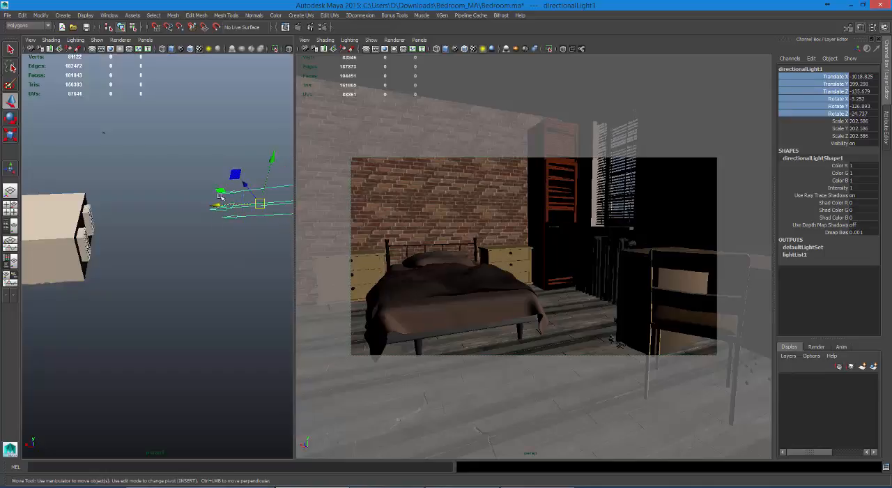
pyautogui.moveTo(235, 175); pyautogui.dragTo(182, 210)
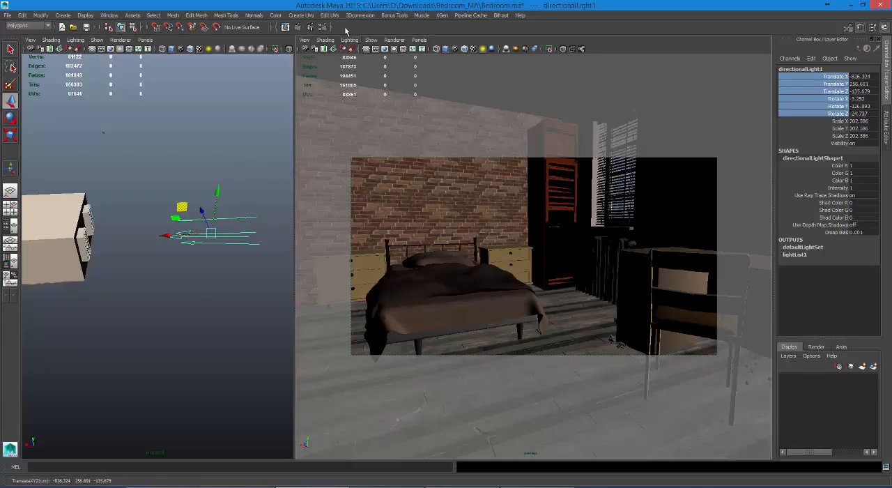
pyautogui.click(299, 28)
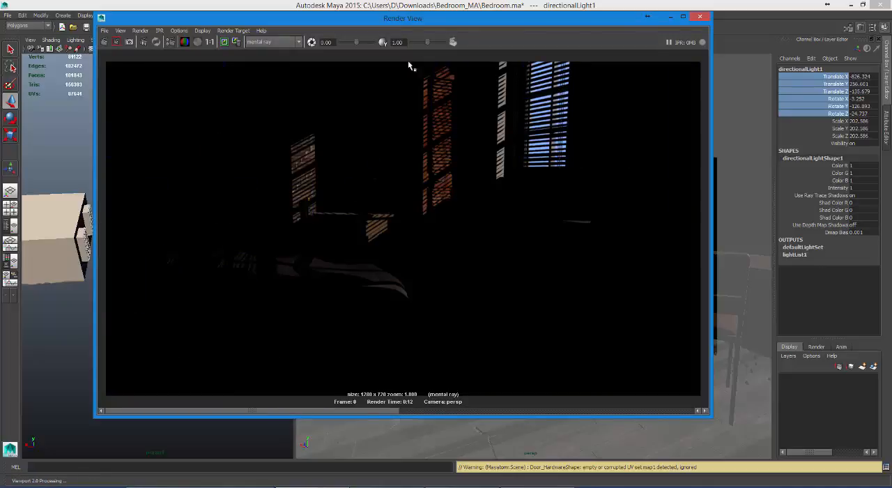
pyautogui.moveTo(414, 22); pyautogui.dragTo(412, 78)
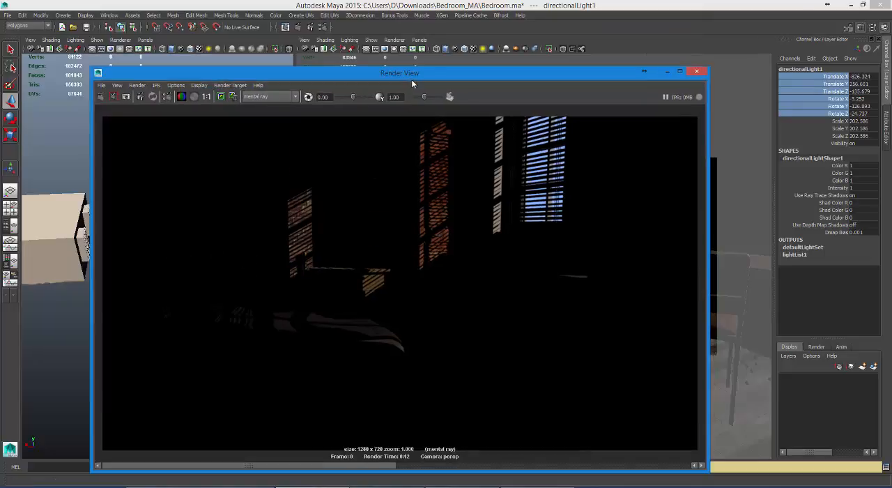
# Step: Check the Enable Default Light option in the Common render settings and review the Indirect Lighting settings beside the render
pyautogui.click(322, 28)
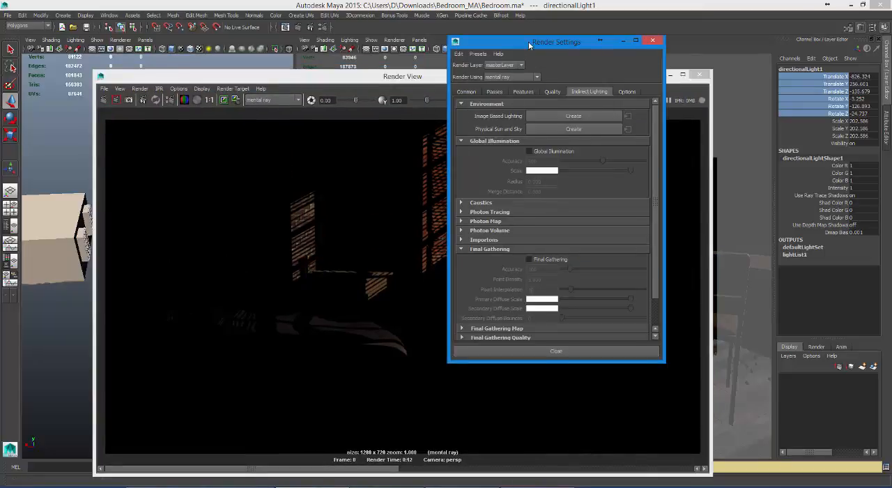
pyautogui.moveTo(530, 45); pyautogui.dragTo(534, 37)
pyautogui.click(471, 84)
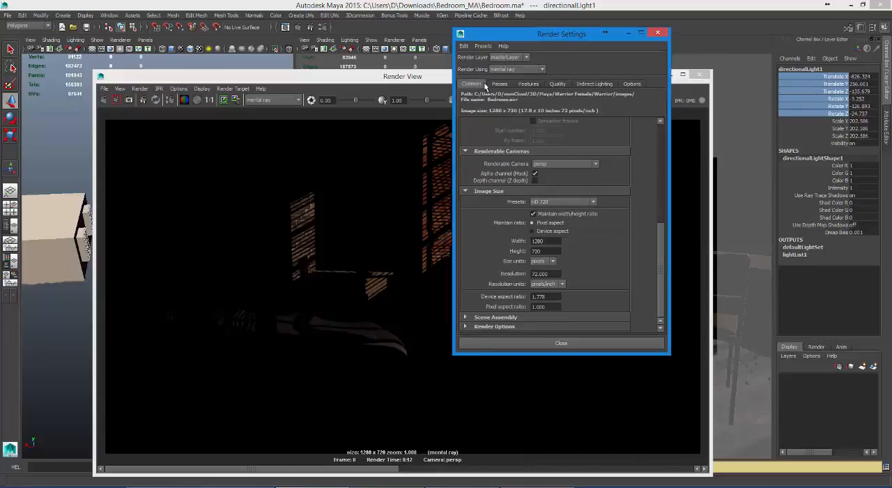
pyautogui.click(514, 328)
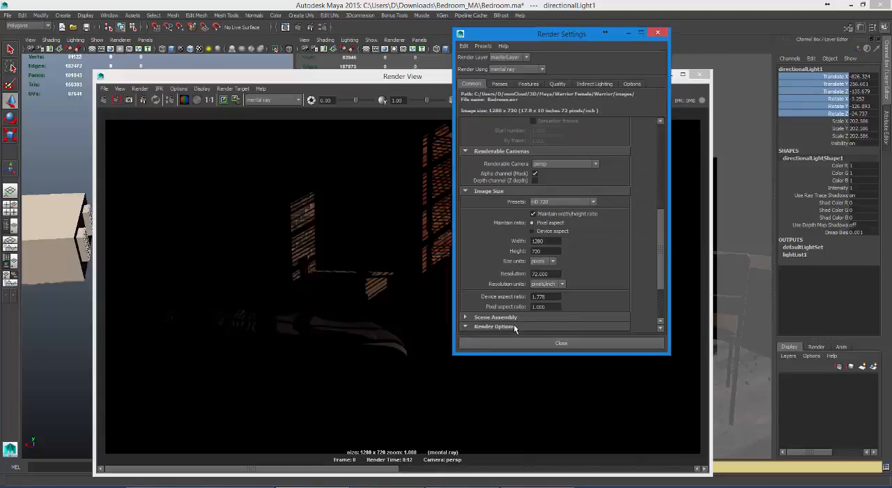
pyautogui.scroll(-3, 663, 255)
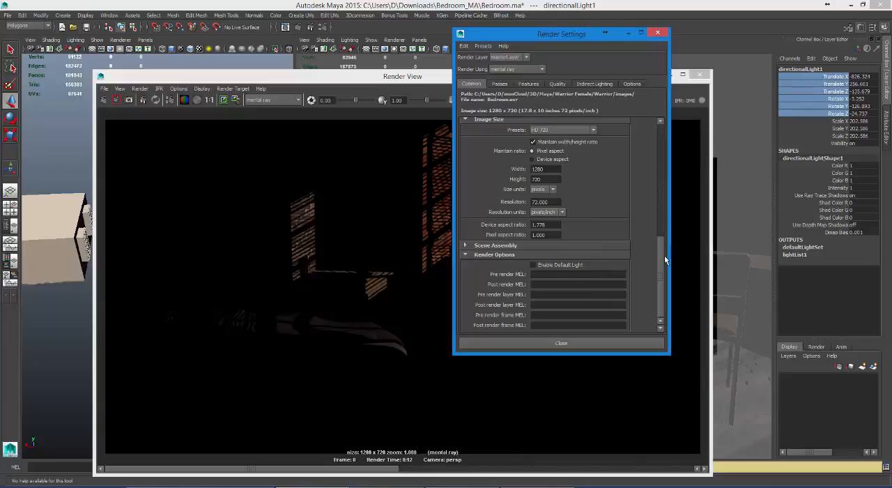
pyautogui.scroll(8, 661, 256)
pyautogui.click(596, 85)
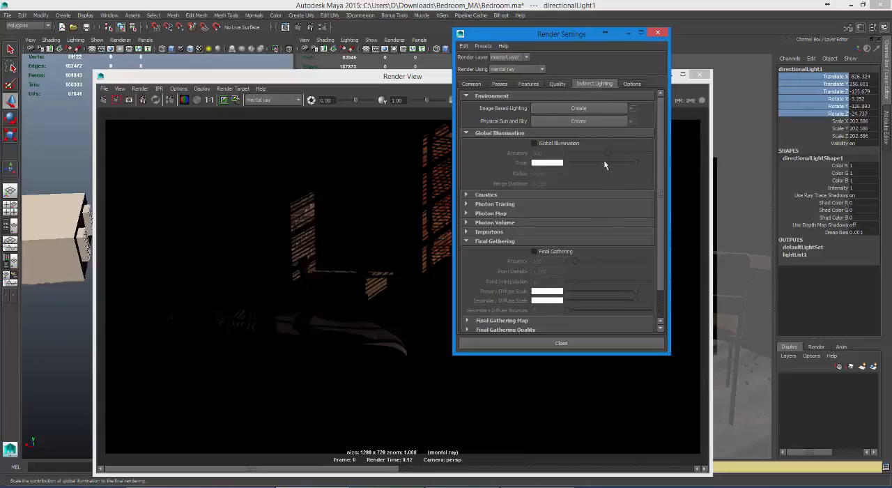
pyautogui.moveTo(563, 33); pyautogui.dragTo(728, 119)
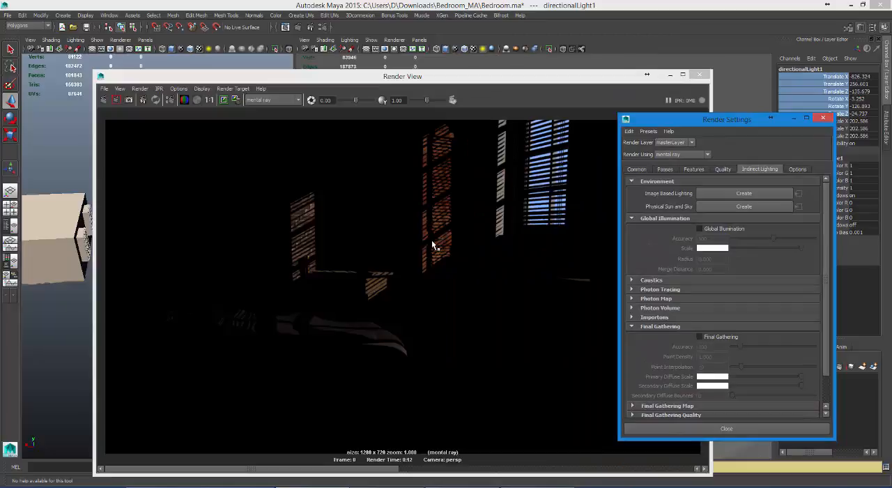
# Step: Show the Outliner beside the persp view, filter it to list only lights, and select the directional light
pyautogui.click(10, 230)
pyautogui.moveTo(279, 76); pyautogui.dragTo(318, 149)
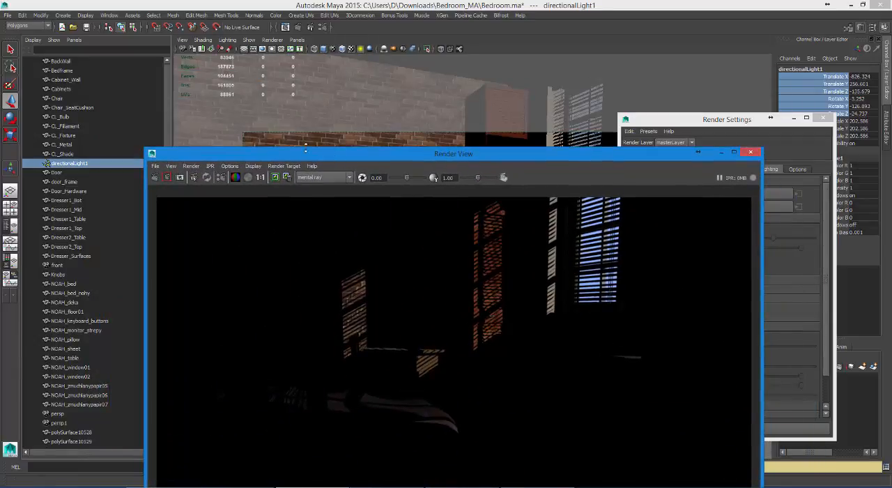
pyautogui.click(54, 39)
pyautogui.moveTo(59, 56)
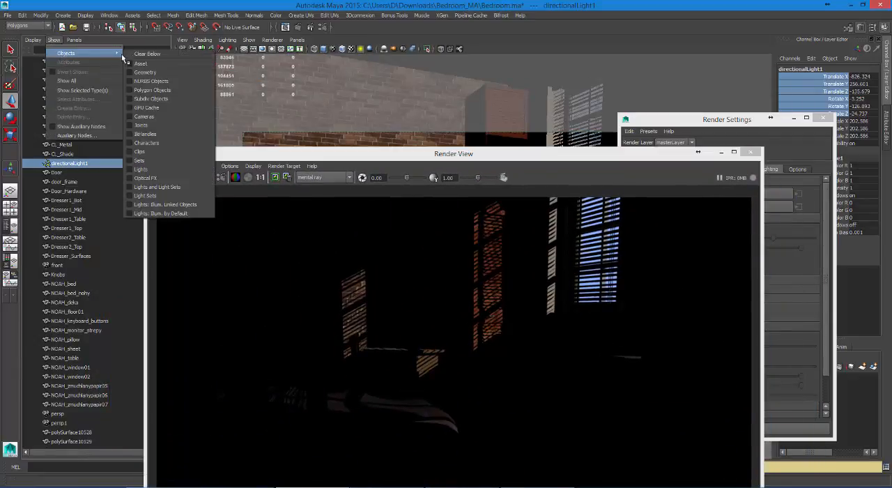
pyautogui.click(142, 170)
pyautogui.click(54, 40)
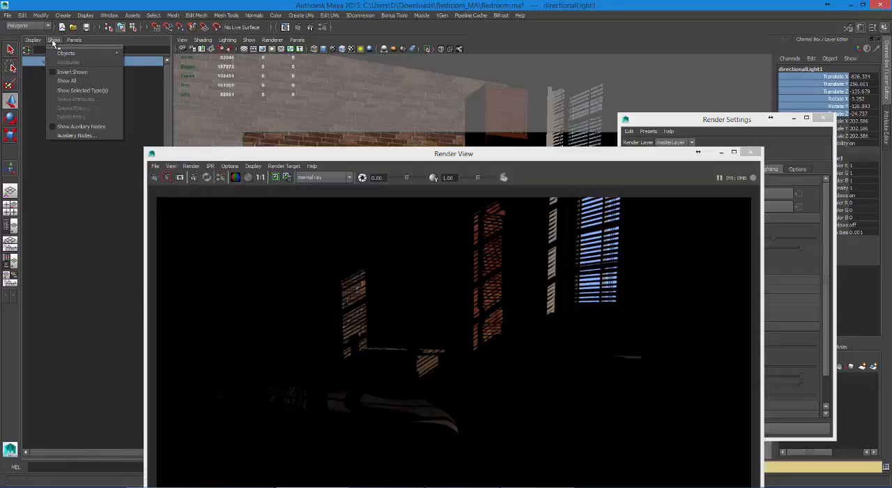
pyautogui.moveTo(63, 53)
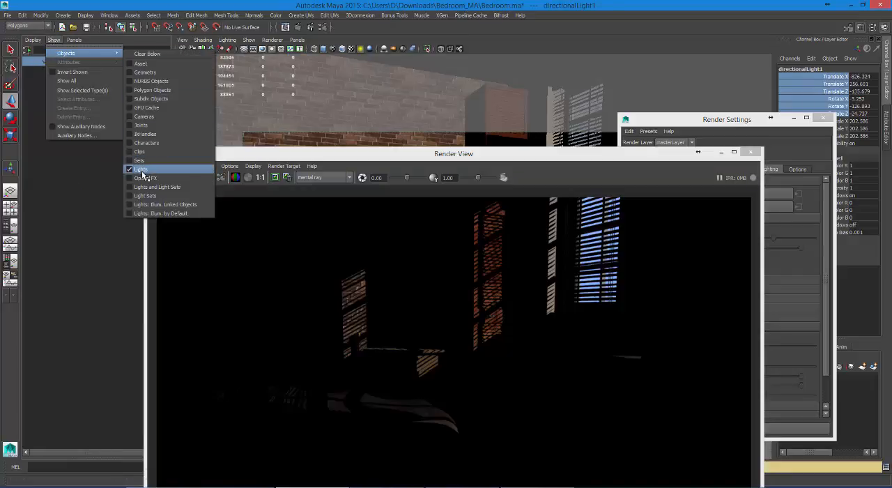
pyautogui.click(65, 157)
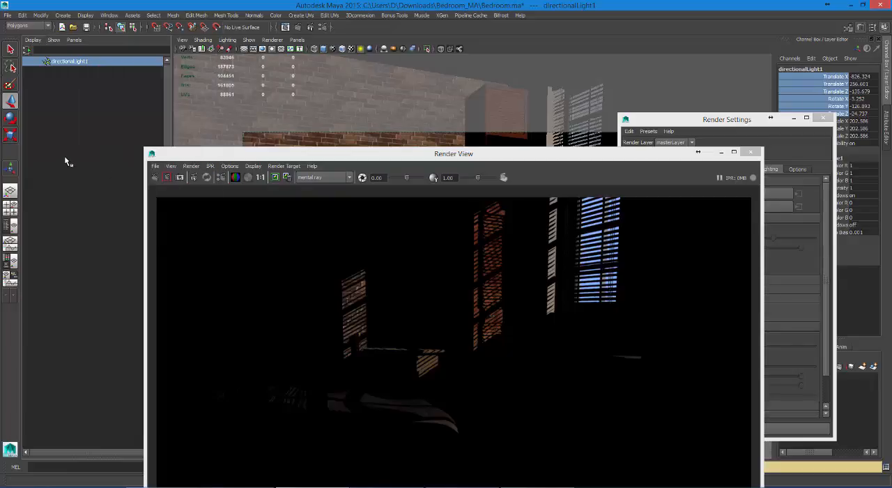
pyautogui.click(64, 156)
pyautogui.click(70, 61)
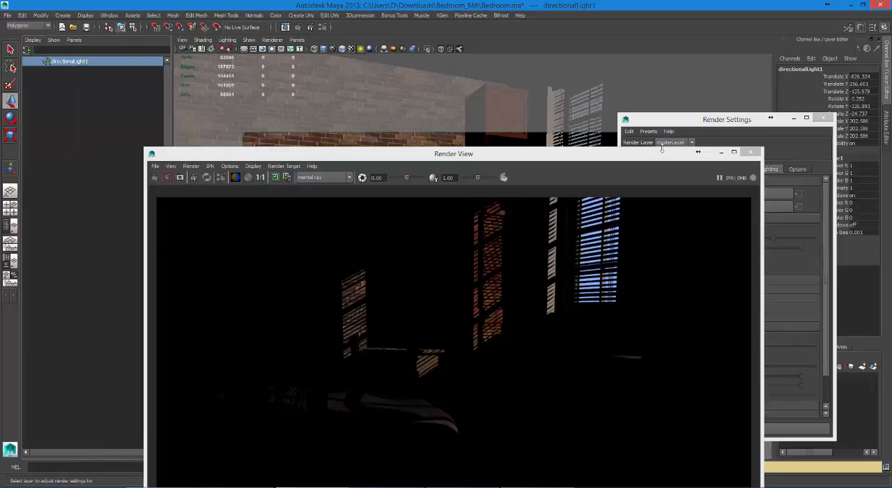
# Step: Arrange the Render Settings and a smaller Render View side by side and display the directional light's shape attributes
pyautogui.moveTo(654, 156); pyautogui.dragTo(616, 50)
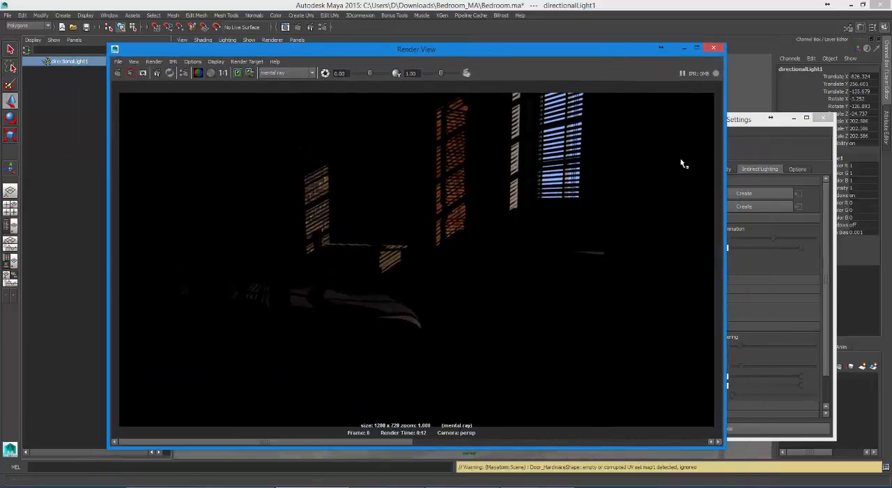
pyautogui.moveTo(751, 124); pyautogui.dragTo(158, 135)
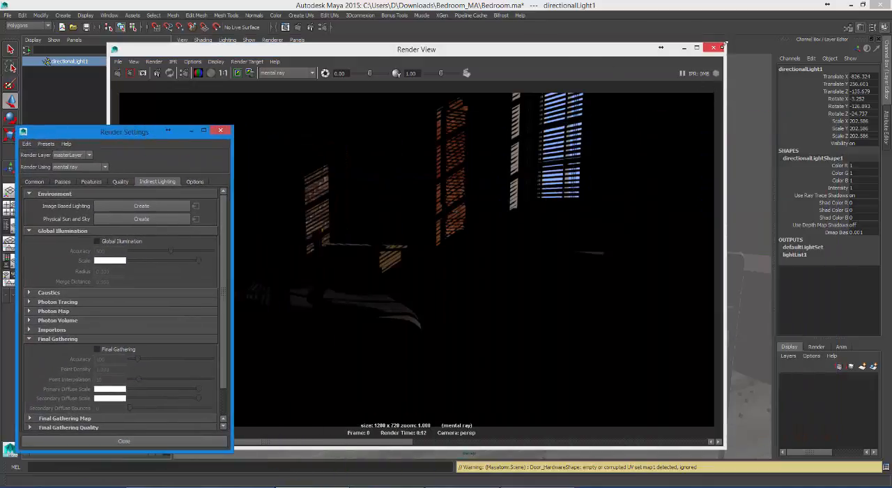
pyautogui.moveTo(725, 43); pyautogui.dragTo(531, 158)
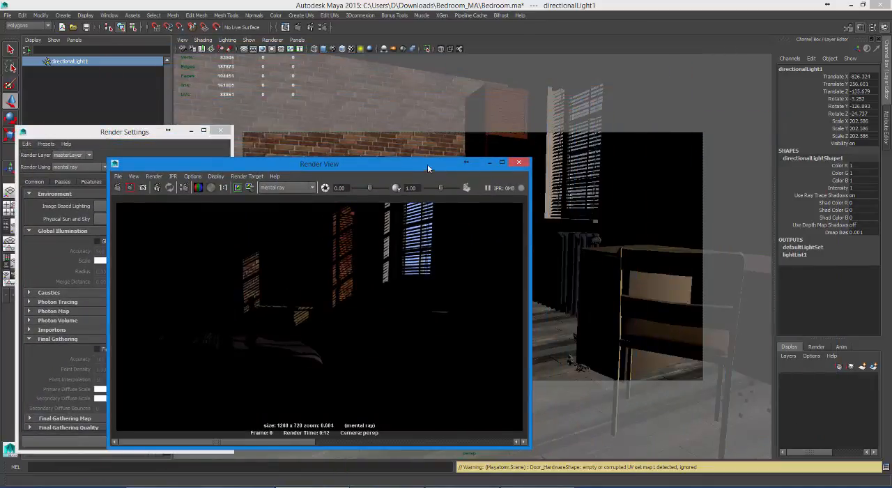
pyautogui.moveTo(428, 163); pyautogui.dragTo(525, 54)
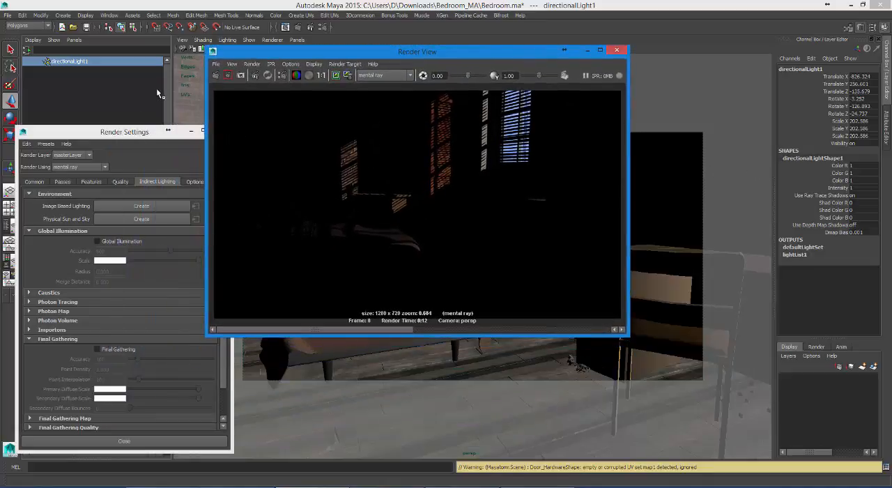
pyautogui.hotkey('ctrl', 'a')
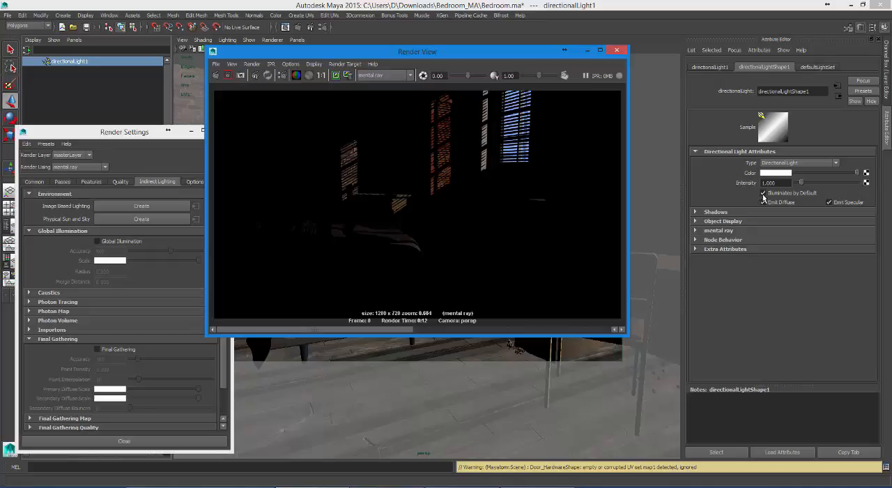
pyautogui.click(762, 202)
# Step: Switch to the Chrome browser, close the Dealzon blog page and open 3drender.com in a new tab
pyautogui.moveTo(201, 486)
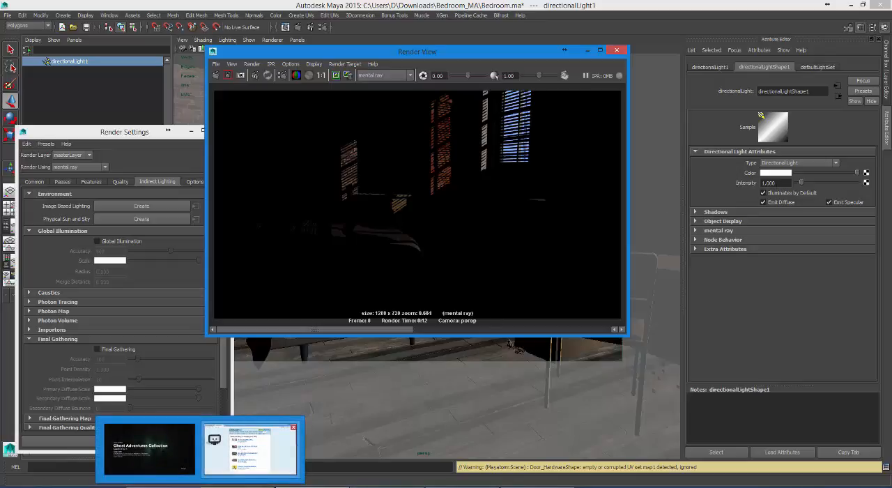
pyautogui.click(252, 464)
pyautogui.moveTo(353, 32); pyautogui.dragTo(487, 43)
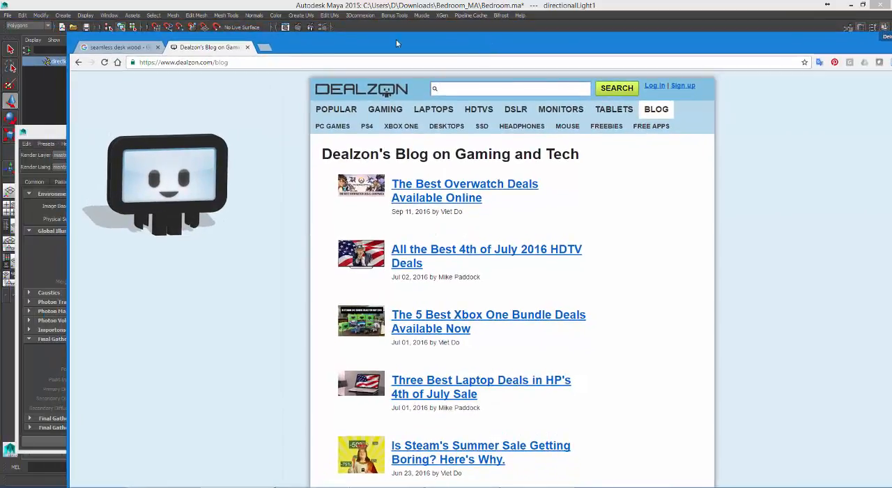
pyautogui.click(247, 47)
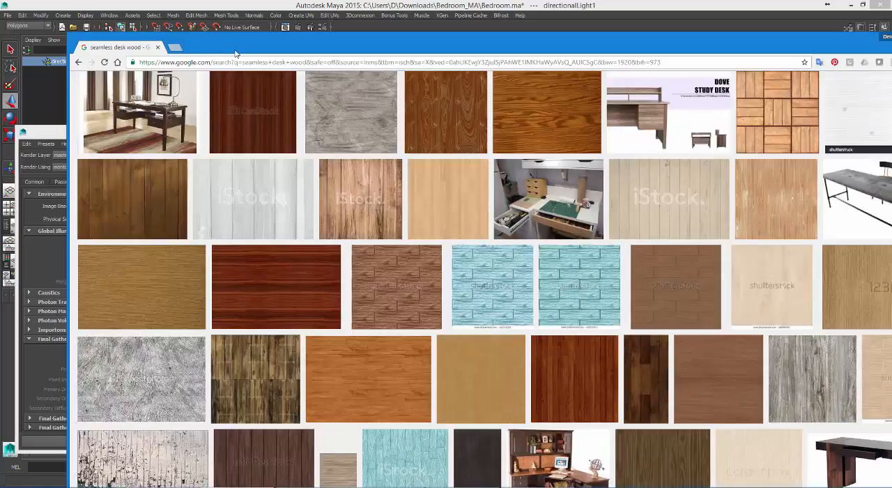
pyautogui.click(172, 47)
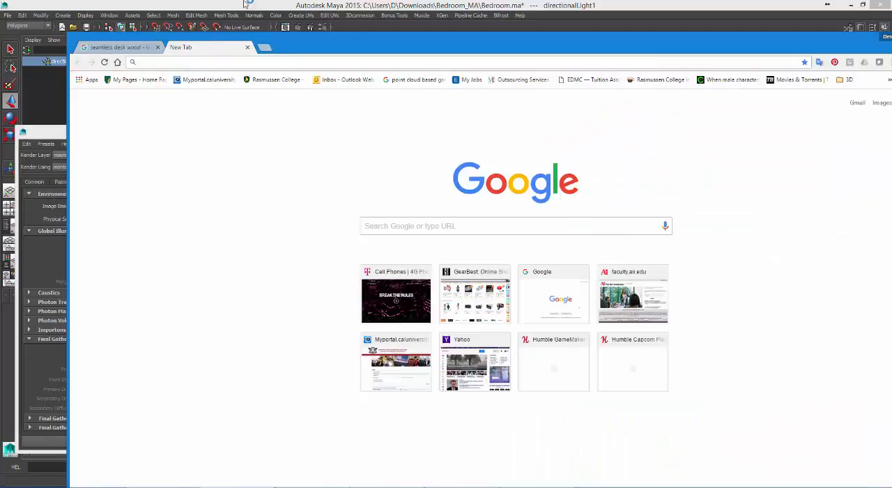
pyautogui.moveTo(342, 48); pyautogui.dragTo(342, 75)
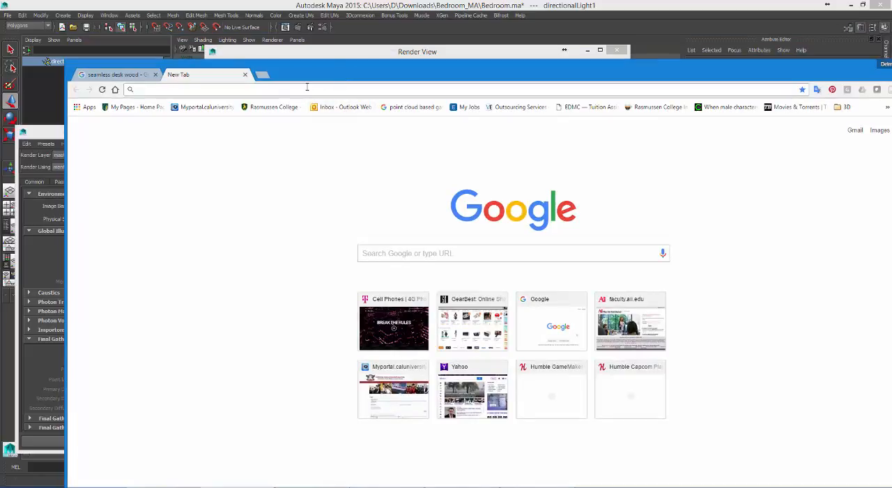
pyautogui.write('3dartscafe.com')
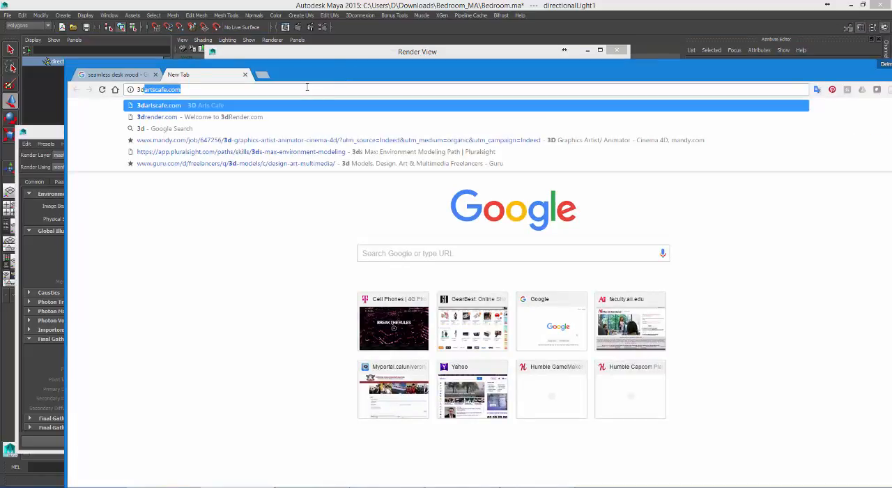
pyautogui.press('Down')
pyautogui.press('Return')
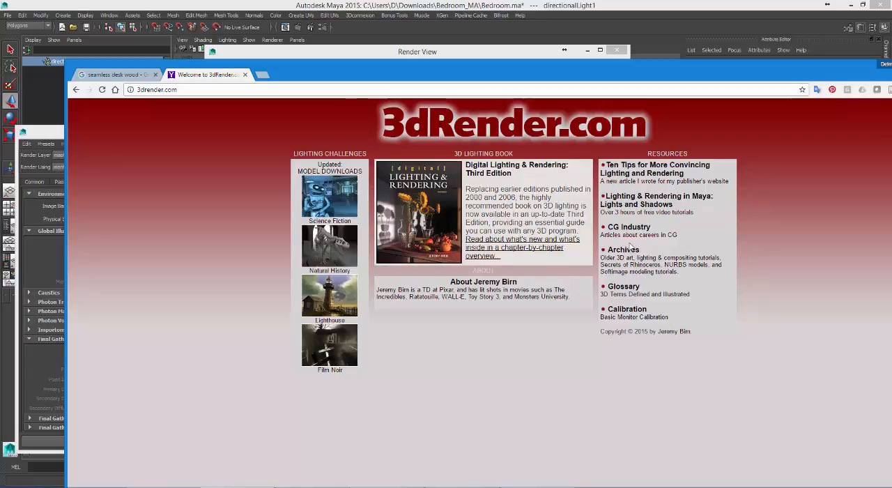
# Step: Open the Color Temperature entry in the 3dRender.com glossary to bring up the Kelvin chart
pyautogui.click(625, 287)
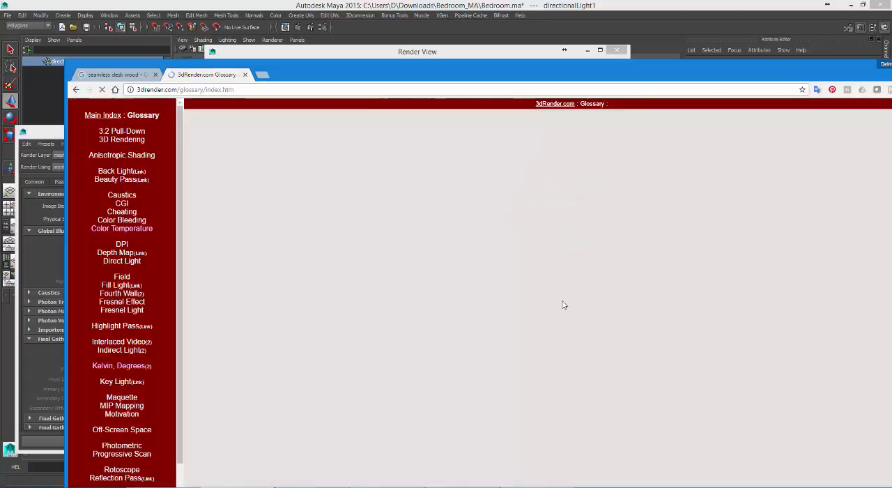
pyautogui.scroll(-2, 160, 314)
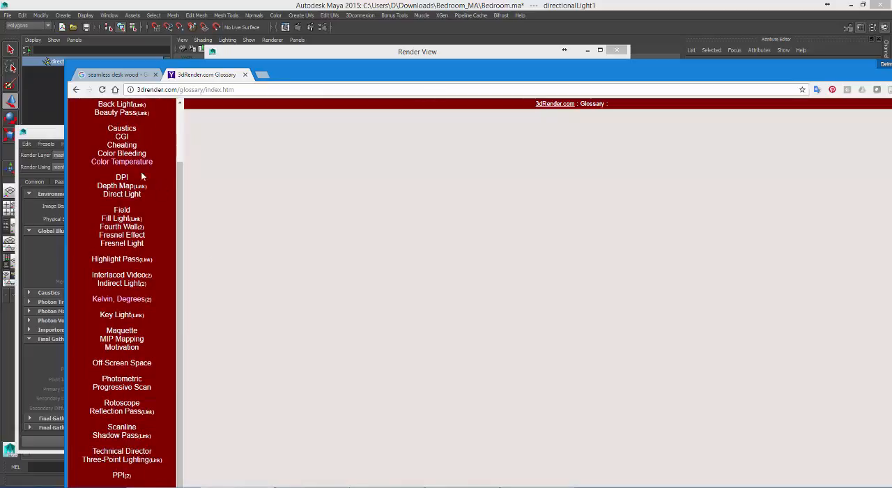
pyautogui.click(123, 162)
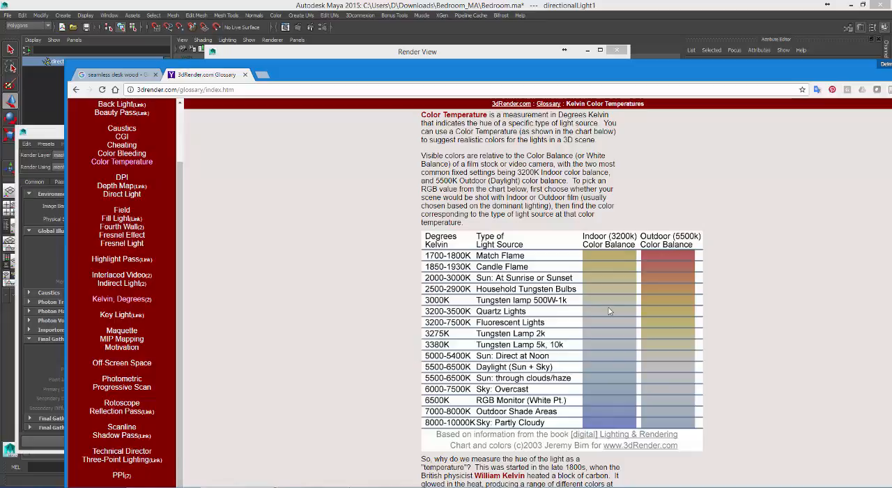
# Step: Resize and arrange the browser, Maya and Render View windows so the color temperature chart sits beside the directional light's attributes
pyautogui.doubleClick(606, 66)
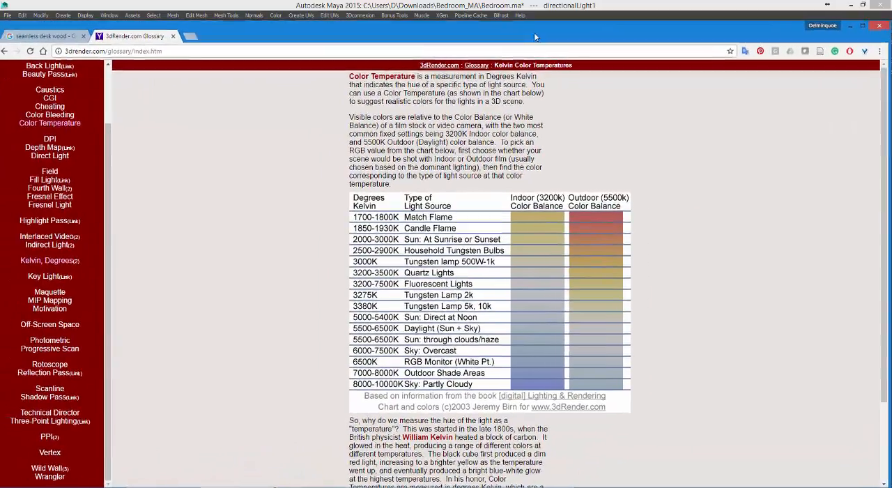
pyautogui.moveTo(535, 34); pyautogui.dragTo(540, 35)
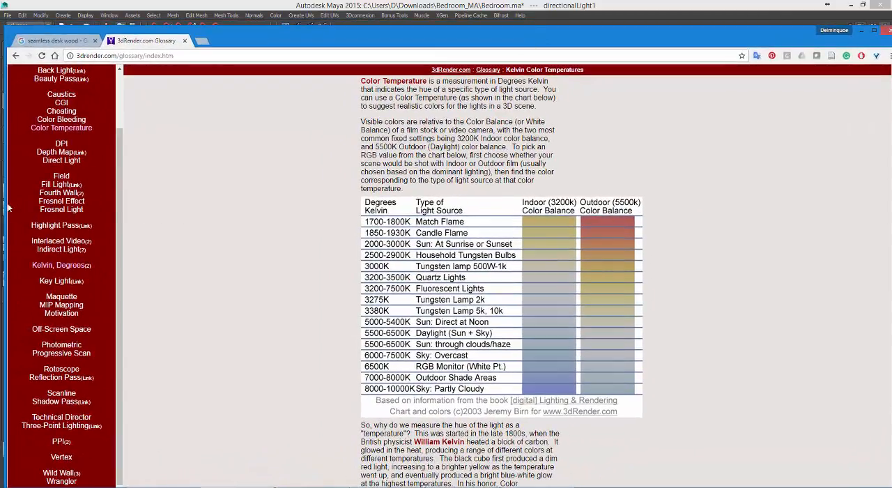
pyautogui.moveTo(8, 207); pyautogui.dragTo(460, 214)
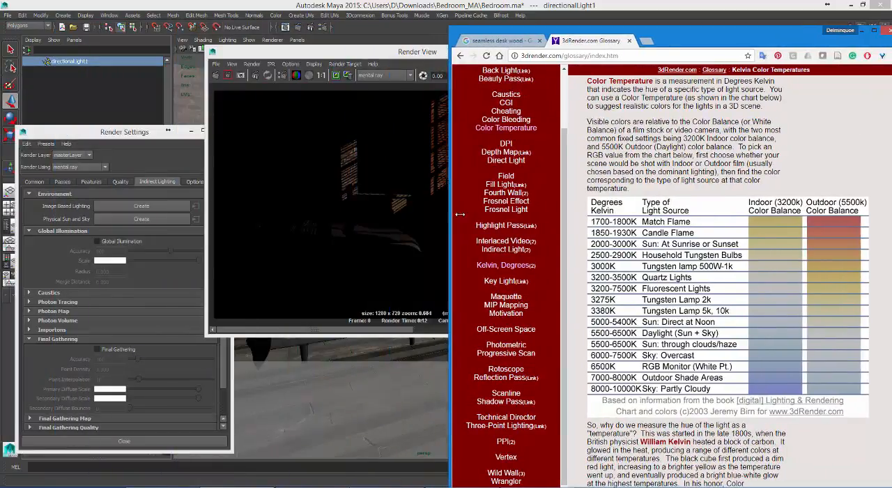
pyautogui.moveTo(722, 31); pyautogui.dragTo(474, 25)
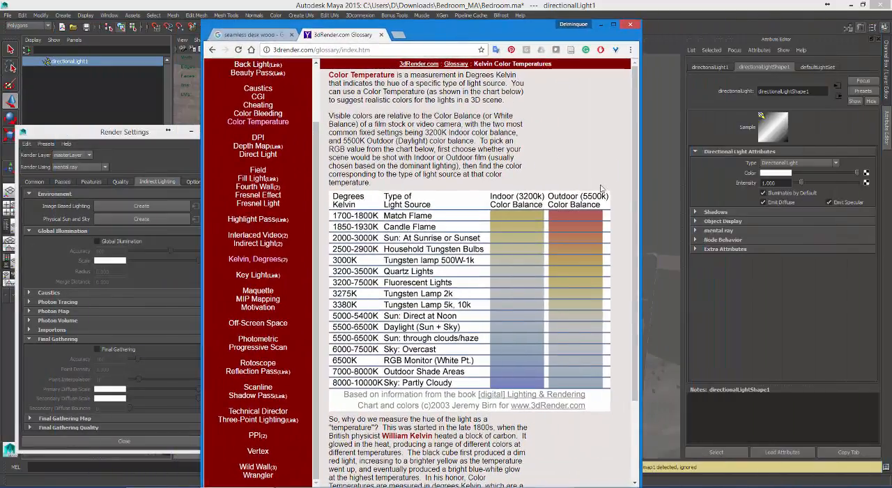
pyautogui.moveTo(636, 187)
pyautogui.mouseDown()
pyautogui.moveTo(636, 276)
pyautogui.moveTo(635, 193)
pyautogui.mouseUp()
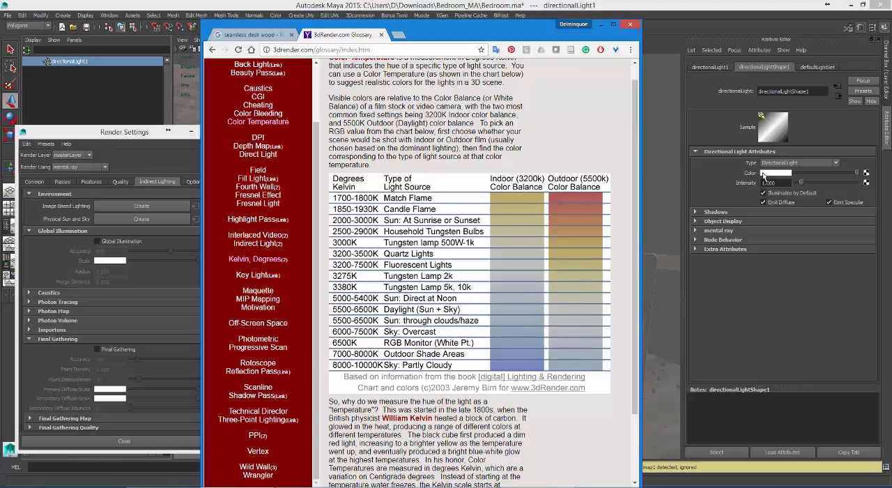
pyautogui.moveTo(508, 35); pyautogui.dragTo(344, 16)
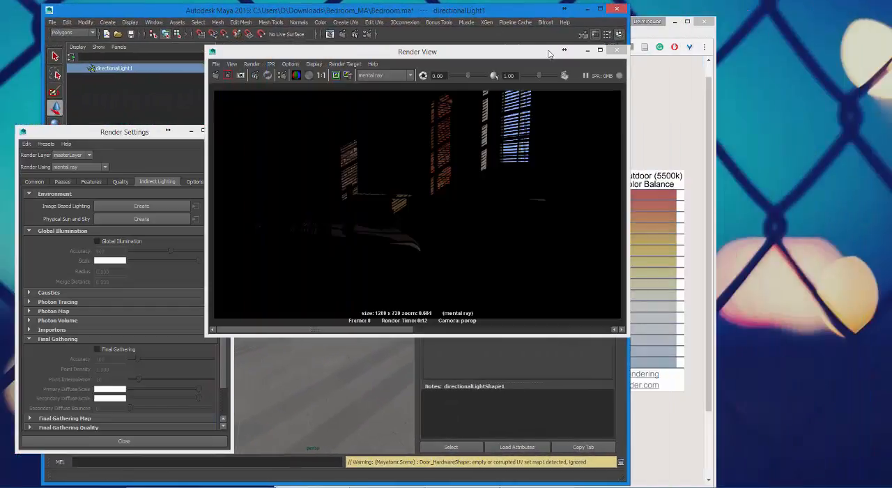
pyautogui.moveTo(528, 54); pyautogui.dragTo(311, 98)
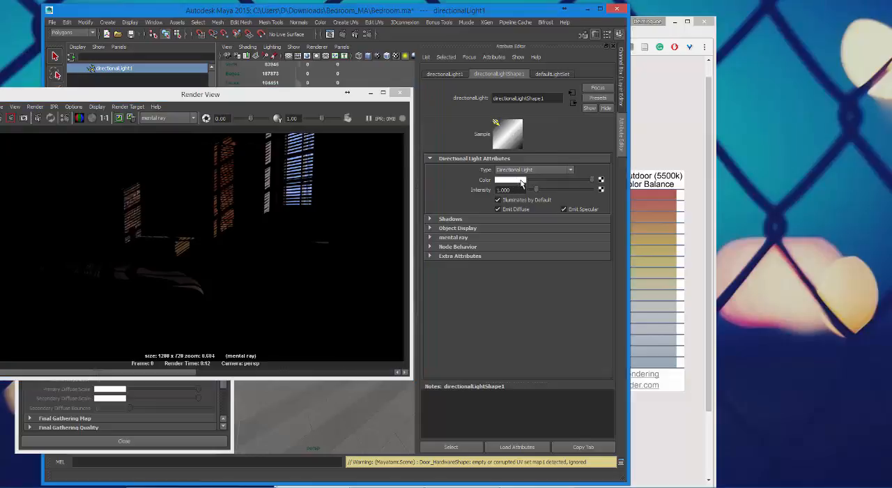
pyautogui.click(670, 35)
pyautogui.moveTo(594, 29); pyautogui.dragTo(782, 23)
pyautogui.click(456, 12)
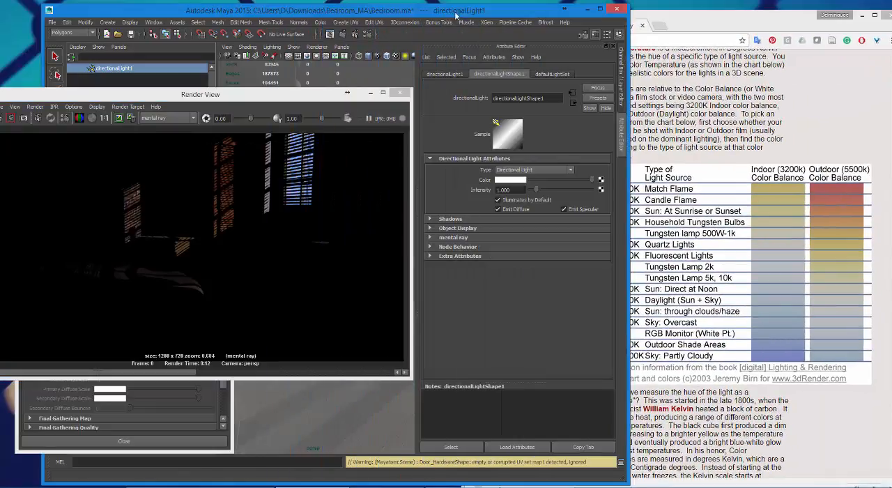
# Step: Sample the directional light's color from the 5500-6500K range in the chart's Outdoor (5500k) column
pyautogui.click(514, 180)
pyautogui.click(458, 162)
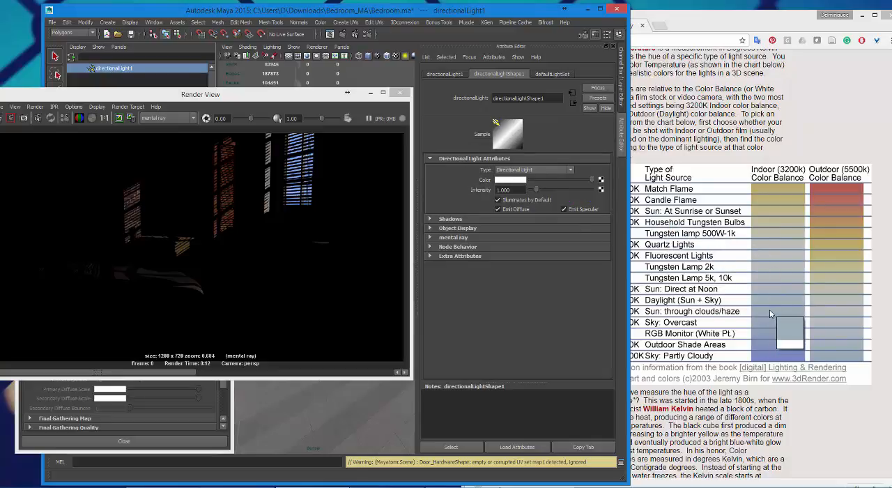
pyautogui.click(814, 309)
# Step: Maximize Maya, keep the current image in the Render View and render the frame again with mental ray
pyautogui.click(407, 11)
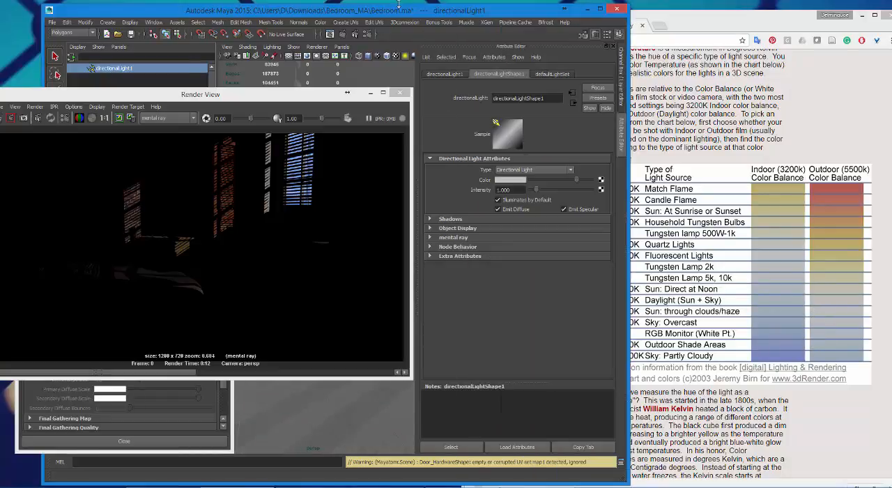
pyautogui.doubleClick(398, 11)
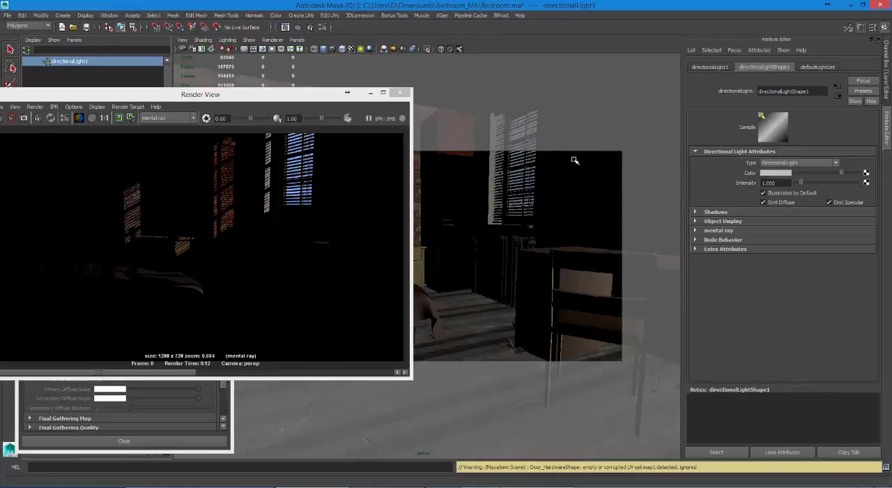
pyautogui.moveTo(369, 94); pyautogui.dragTo(641, 98)
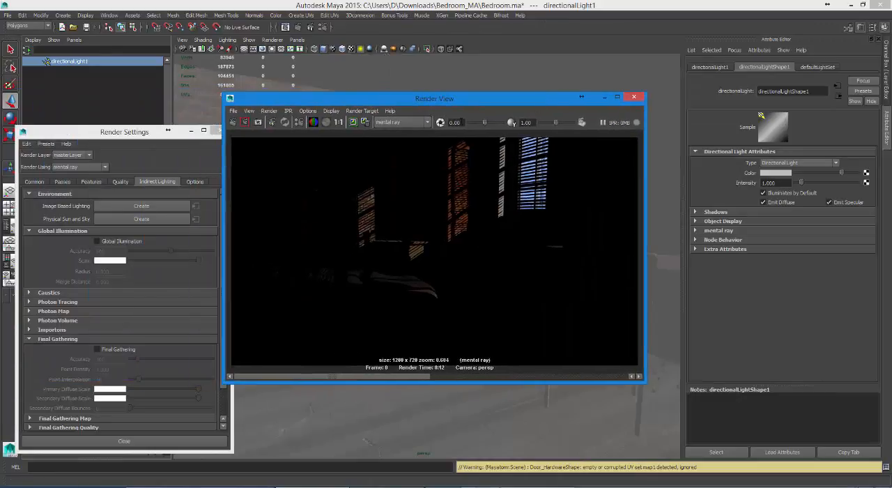
pyautogui.click(354, 123)
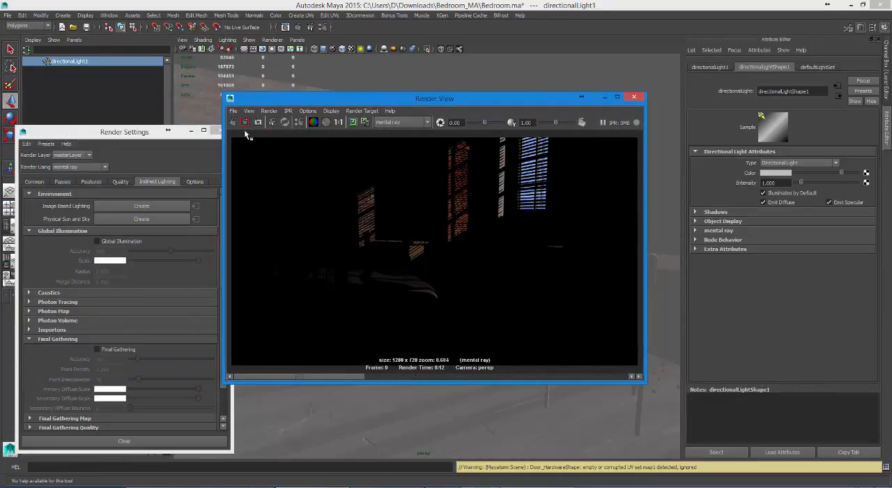
pyautogui.click(237, 126)
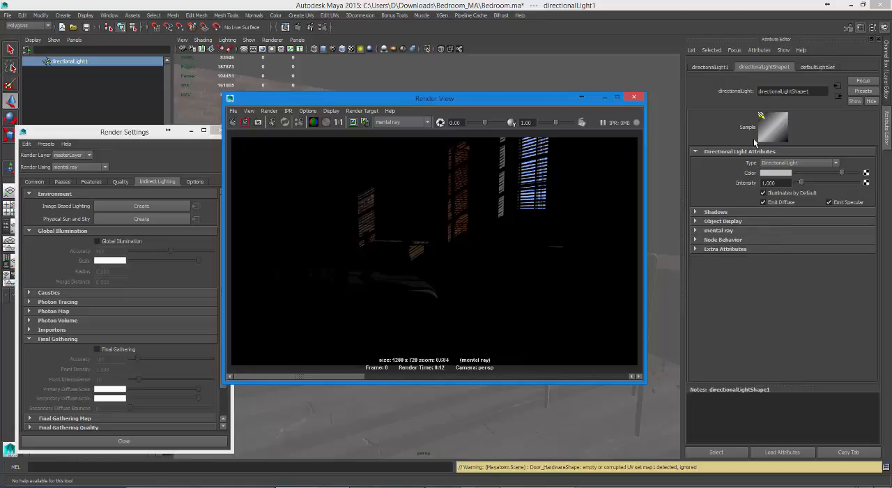
# Step: Enable Emit Photons in the directional light's mental ray Caustic and Global Illumination settings
pyautogui.click(695, 235)
pyautogui.click(695, 231)
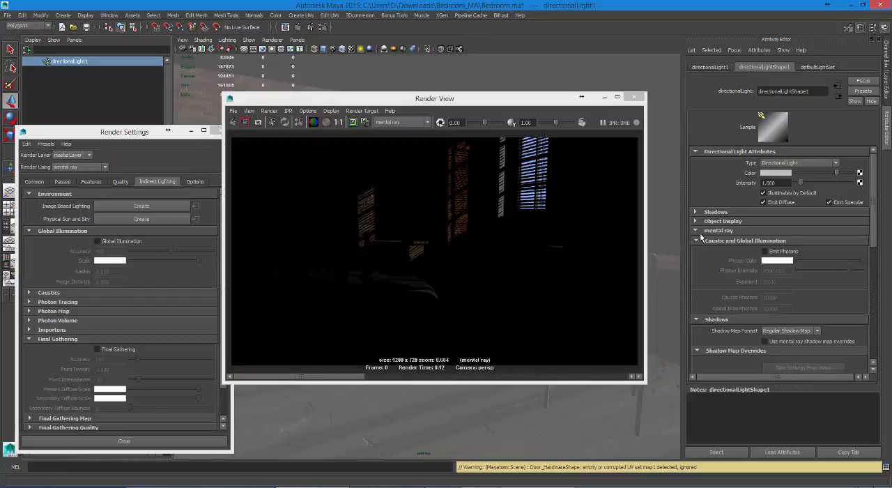
pyautogui.click(764, 251)
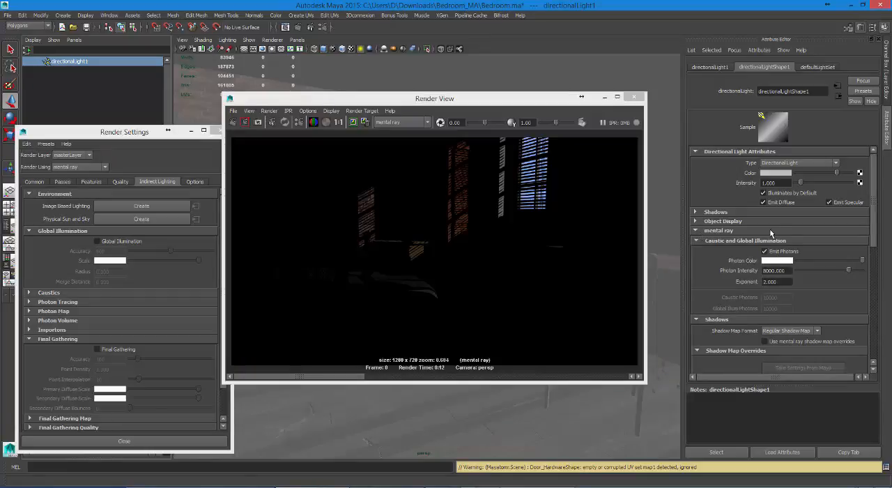
# Step: Uncover the chart beside the light's attributes and sample the Photon Color from the 5500-6500K range of its Indoor (3200k) column
pyautogui.doubleClick(714, 9)
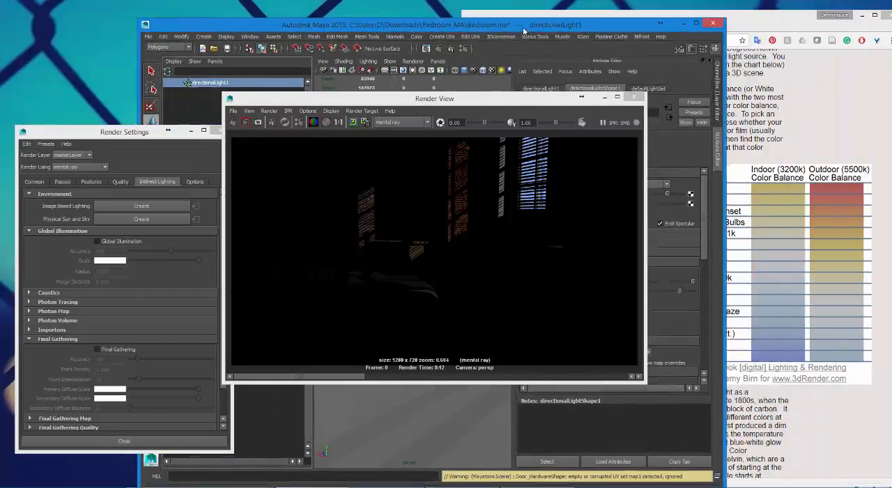
pyautogui.moveTo(492, 23); pyautogui.dragTo(485, 23)
pyautogui.moveTo(437, 99); pyautogui.dragTo(203, 95)
pyautogui.click(548, 186)
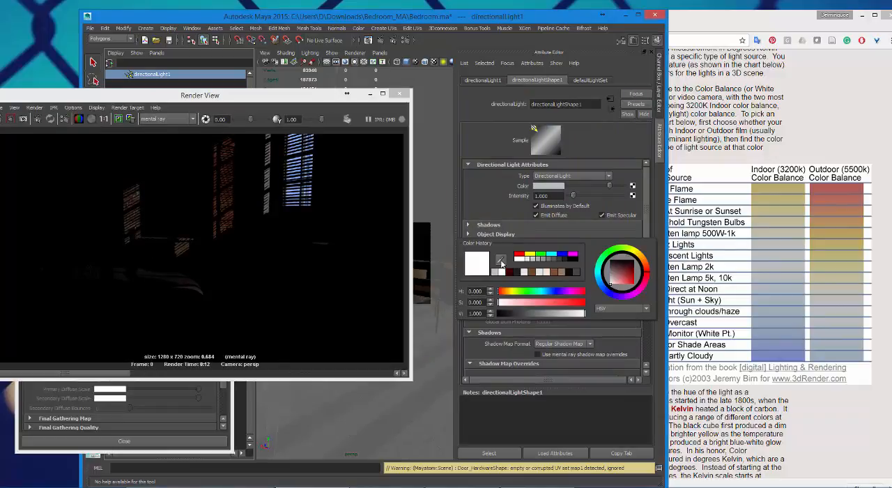
pyautogui.click(771, 305)
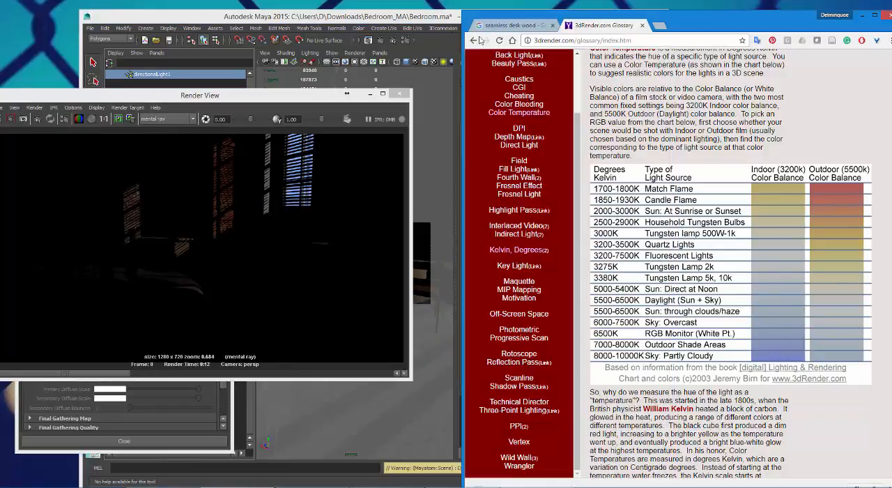
pyautogui.click(423, 19)
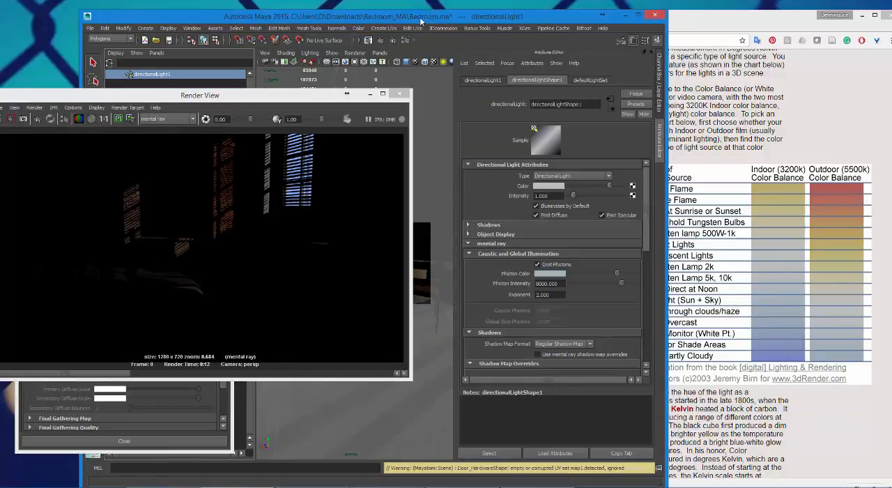
# Step: Maximize Maya, enlarge the Render View and place it between the Render Settings and the light's attributes, with Render Settings in front
pyautogui.click(637, 15)
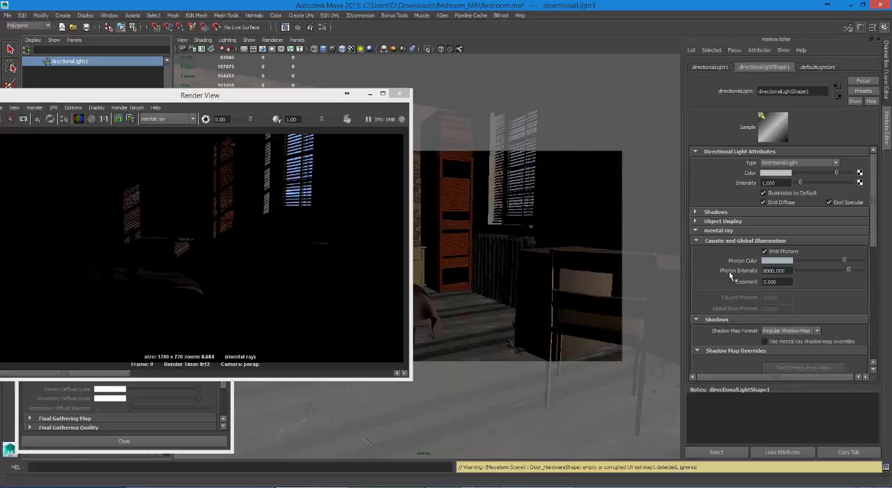
pyautogui.moveTo(293, 97); pyautogui.dragTo(389, 64)
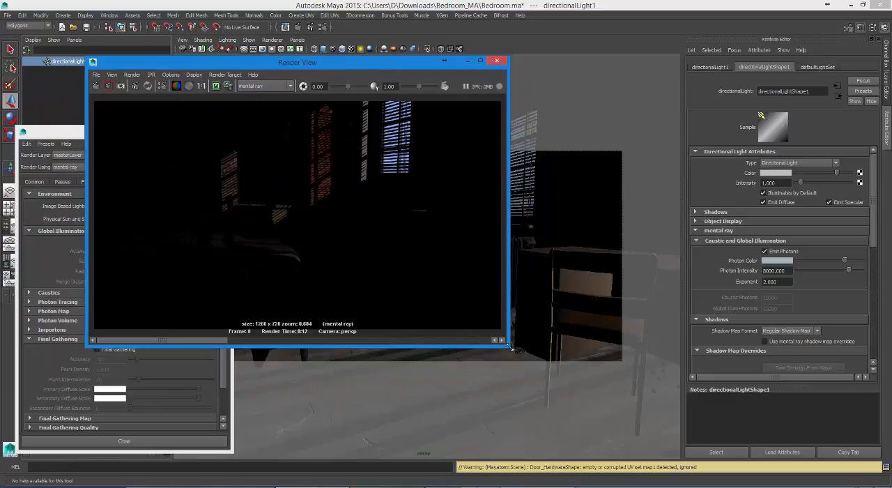
pyautogui.moveTo(510, 346); pyautogui.dragTo(543, 392)
pyautogui.moveTo(565, 380); pyautogui.dragTo(572, 387)
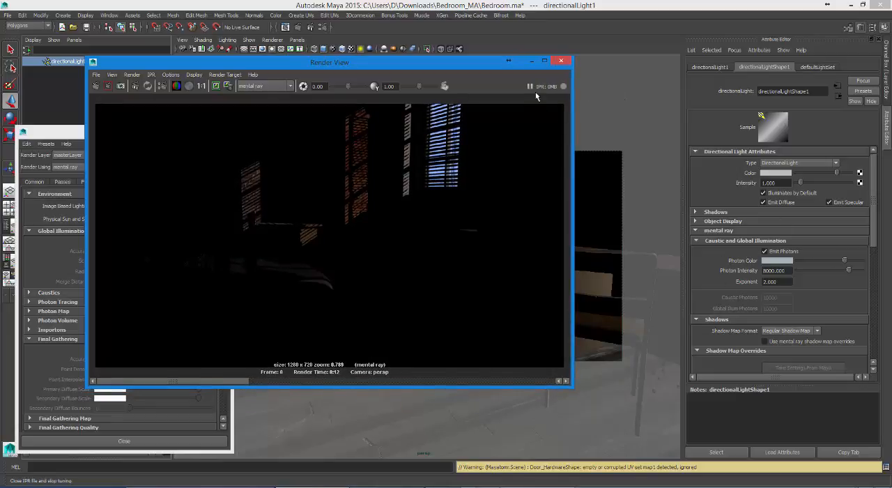
pyautogui.moveTo(464, 63); pyautogui.dragTo(534, 93)
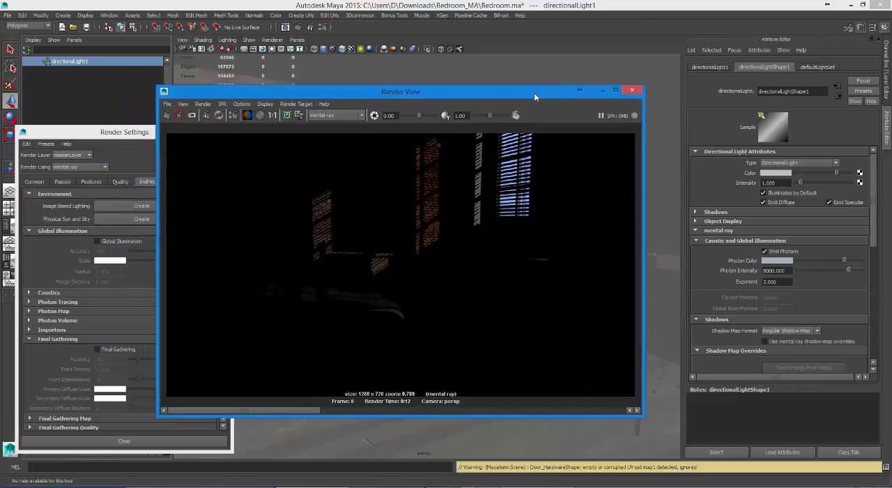
pyautogui.click(115, 131)
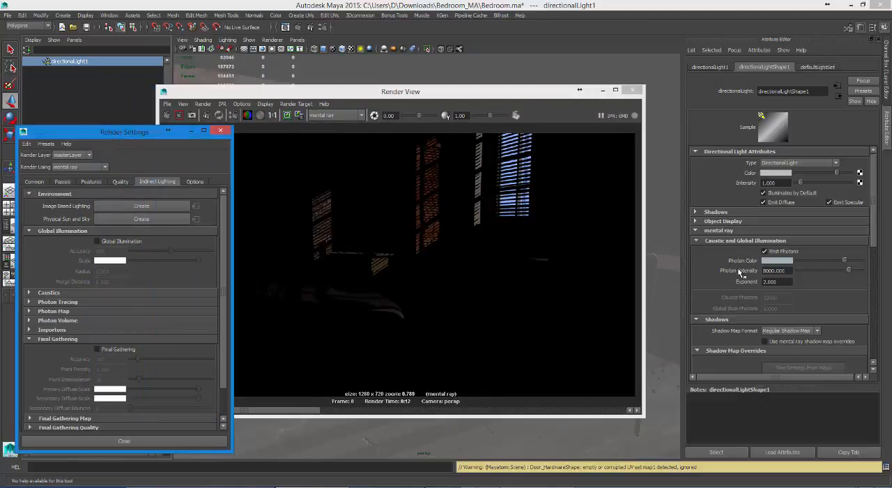
# Step: Set the directional light's photon Exponent to 1.2 and save the scene under its current name
pyautogui.click(772, 282)
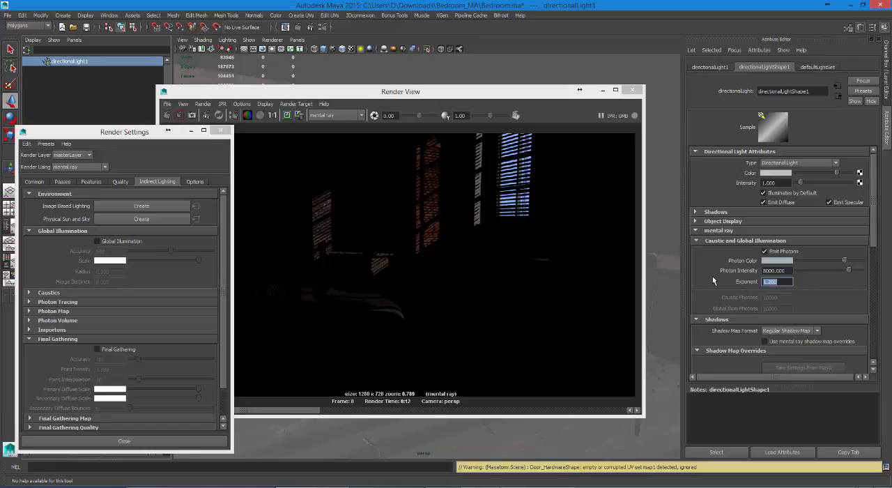
pyautogui.moveTo(520, 94); pyautogui.dragTo(543, 86)
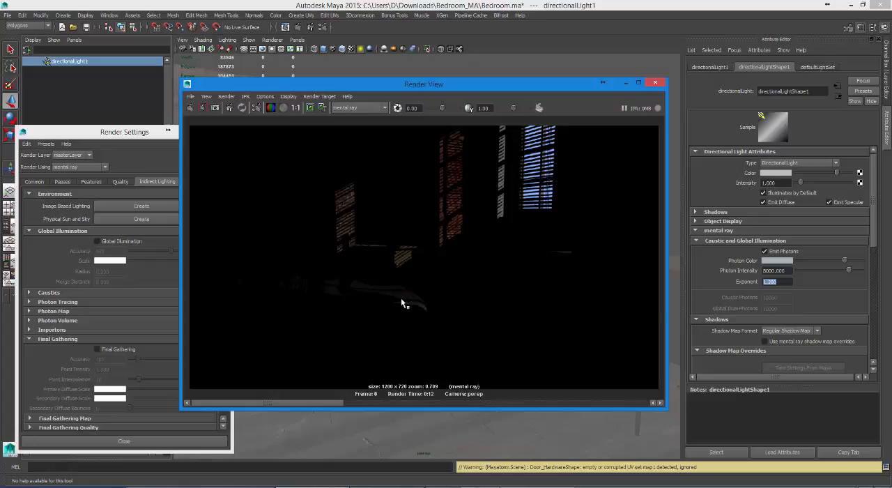
pyautogui.click(7, 14)
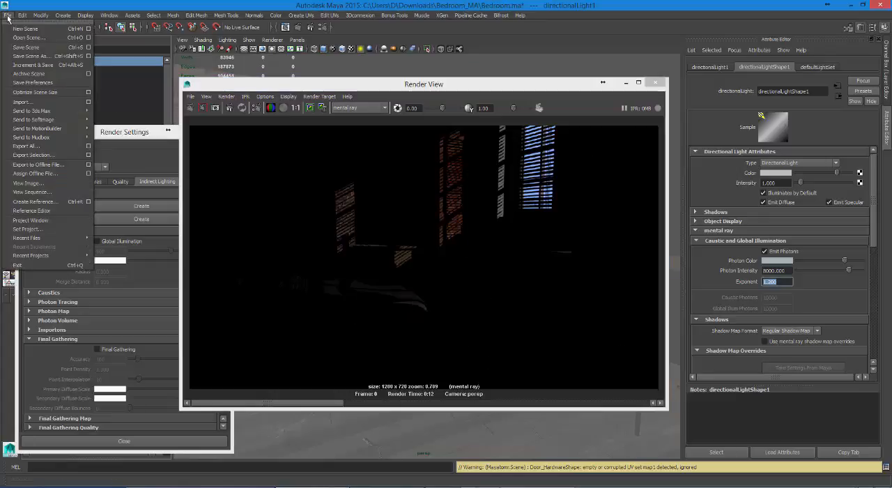
pyautogui.click(42, 48)
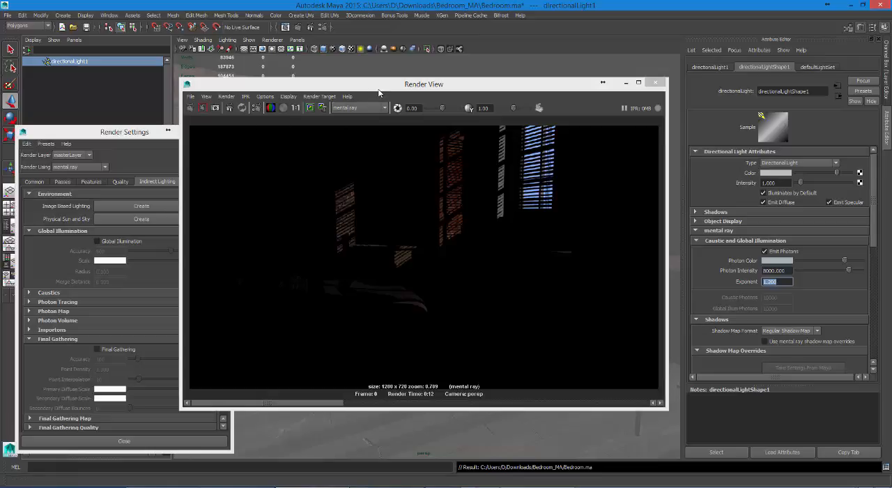
# Step: Arrange the Render Settings over the Render View's edge and enable Global Illumination in the mental ray indirect lighting settings
pyautogui.moveTo(379, 93); pyautogui.dragTo(355, 99)
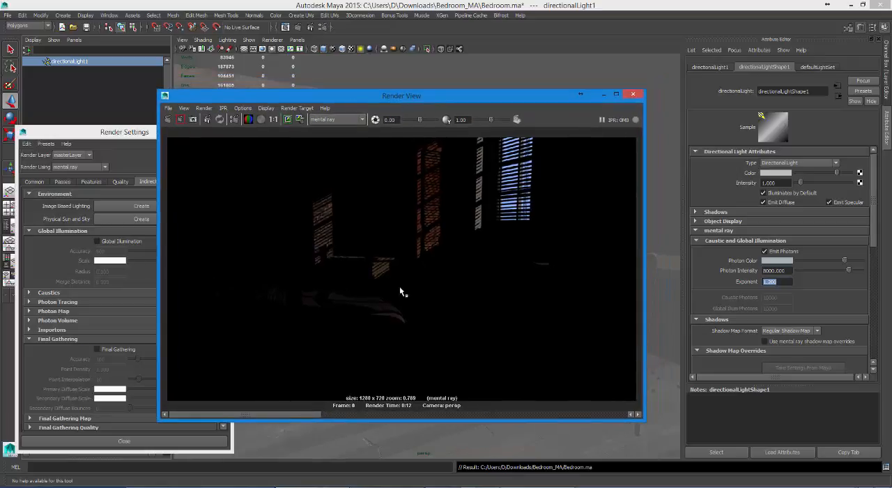
pyautogui.moveTo(452, 98); pyautogui.dragTo(434, 94)
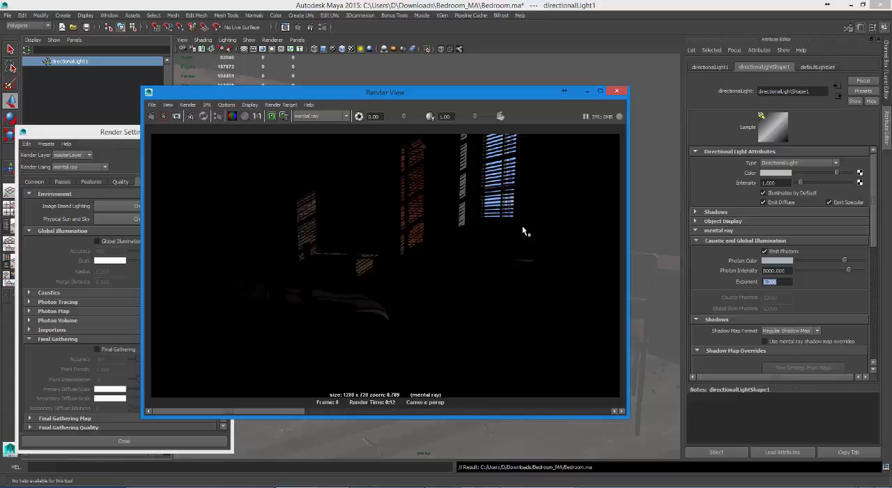
pyautogui.click(588, 92)
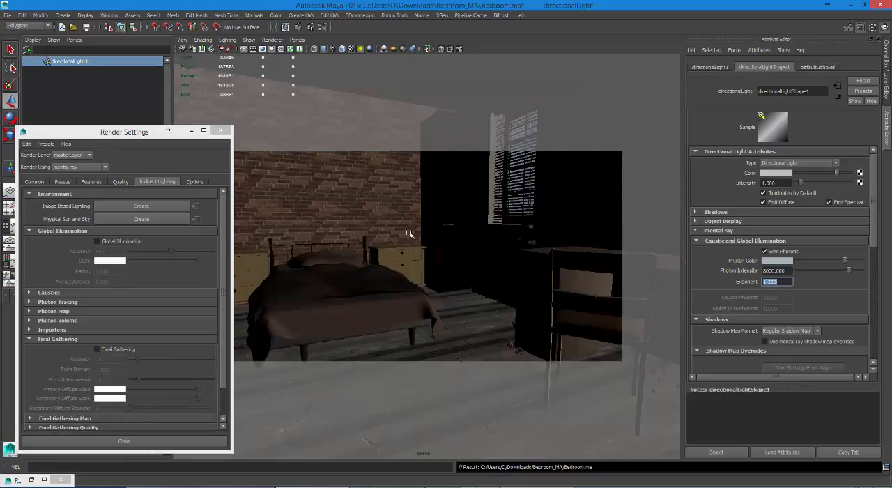
pyautogui.click(32, 479)
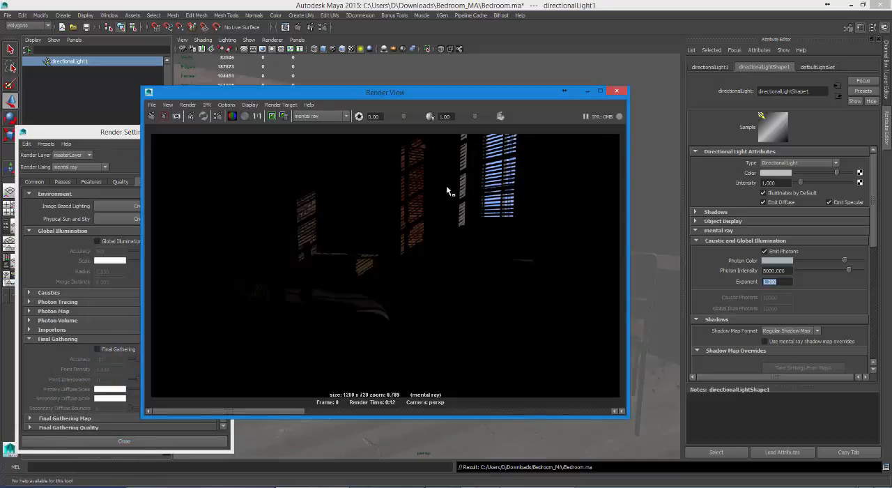
pyautogui.moveTo(136, 133); pyautogui.dragTo(628, 130)
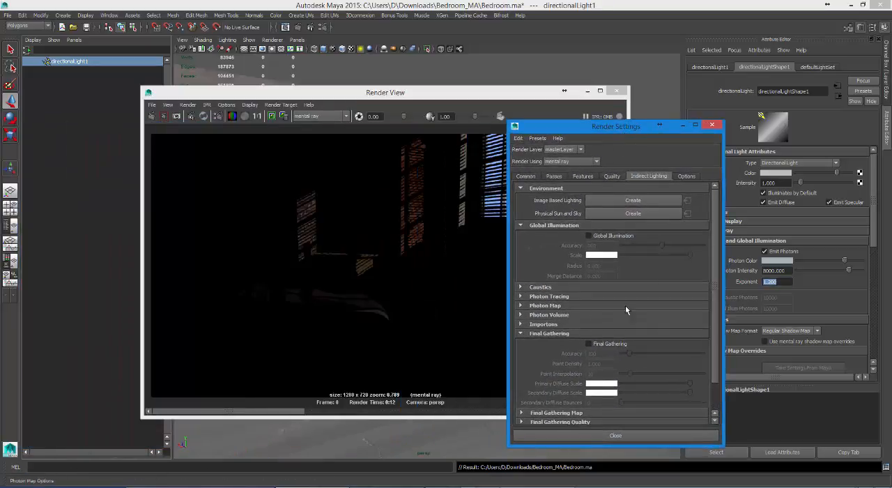
pyautogui.click(589, 236)
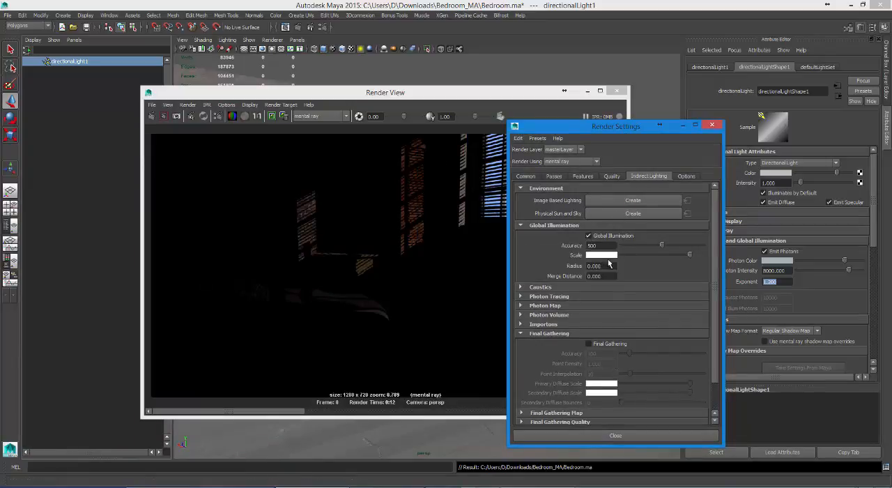
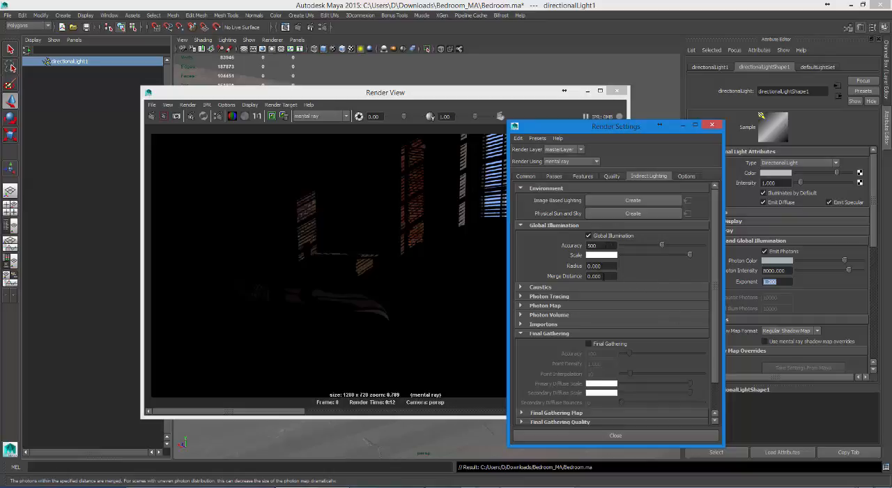
# Step: Set the Global Illumination Radius to 0.2
pyautogui.moveTo(605, 266); pyautogui.dragTo(562, 267)
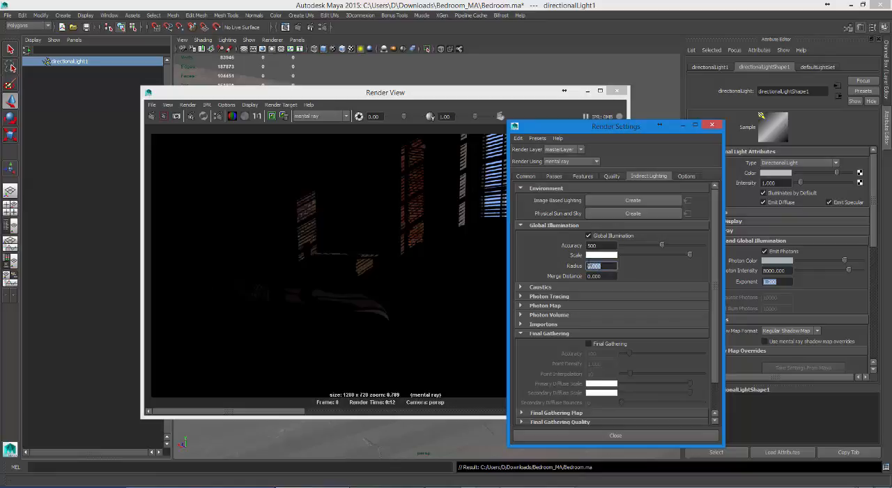
pyautogui.write('.2')
pyautogui.press('Return')
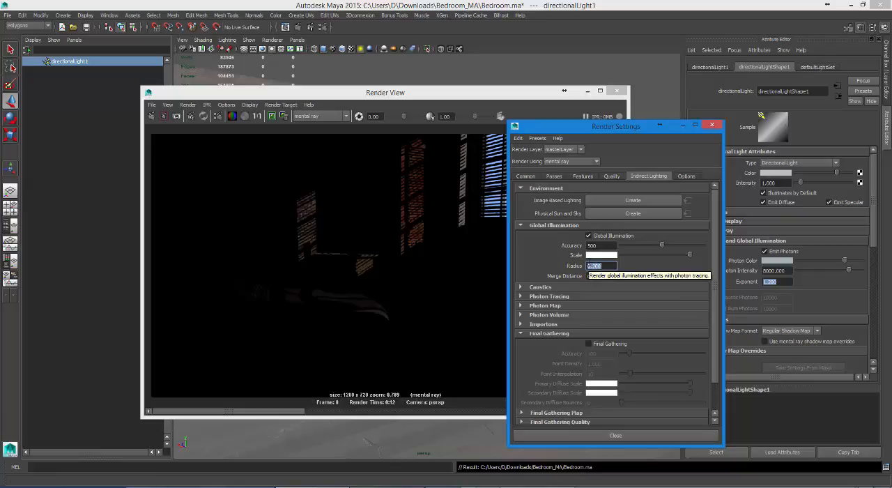
# Step: Try a brightness value of 5 for the Global Illumination Scale color and return it to 1
pyautogui.click(611, 257)
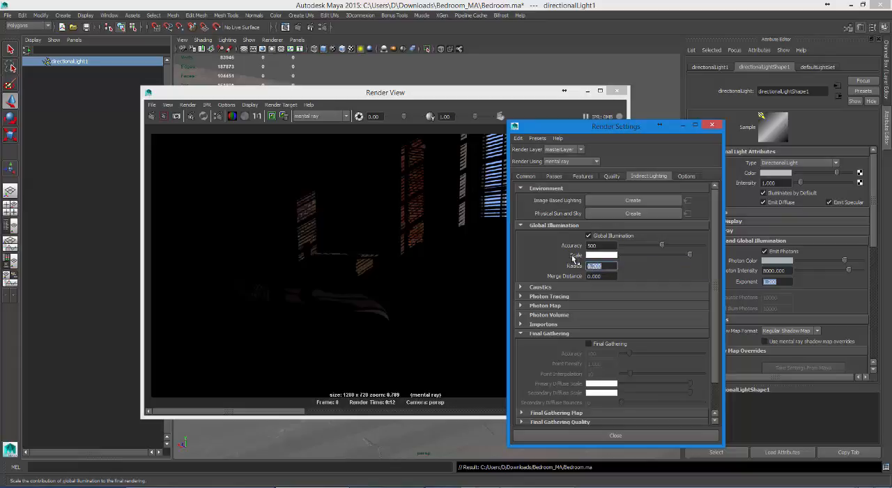
pyautogui.click(593, 256)
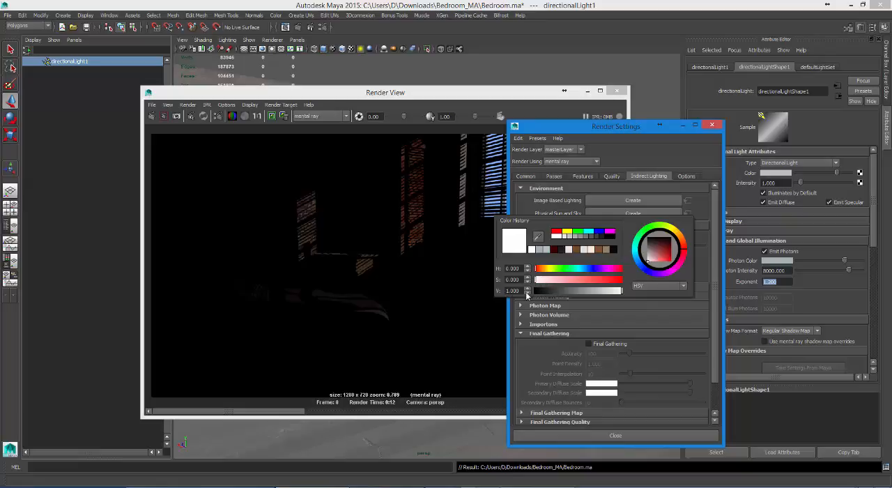
pyautogui.moveTo(520, 290); pyautogui.dragTo(472, 286)
pyautogui.write('5')
pyautogui.press('Return')
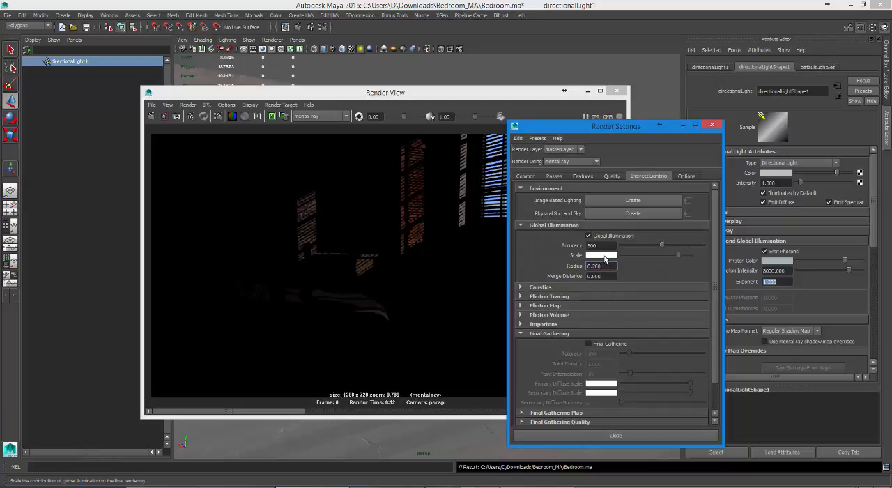
pyautogui.click(607, 255)
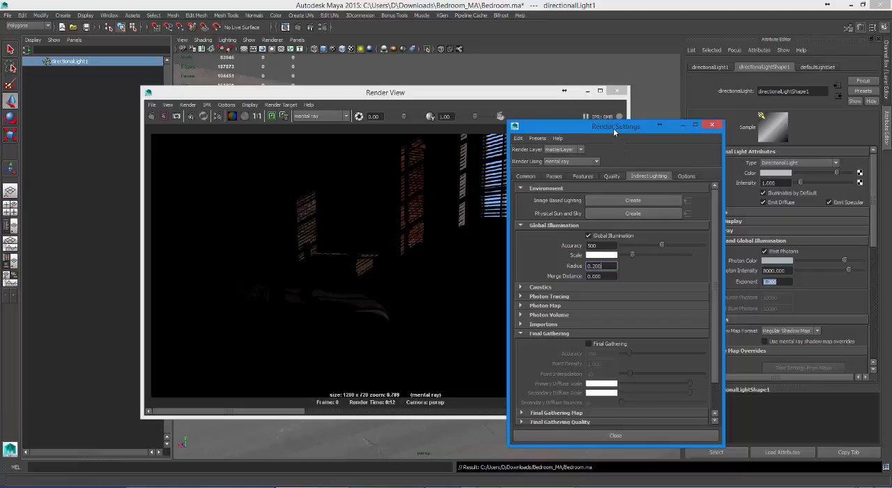
# Step: Move the Render Settings aside, bring the Render View to the front and render the current frame
pyautogui.moveTo(614, 131); pyautogui.dragTo(589, 152)
pyautogui.click(366, 164)
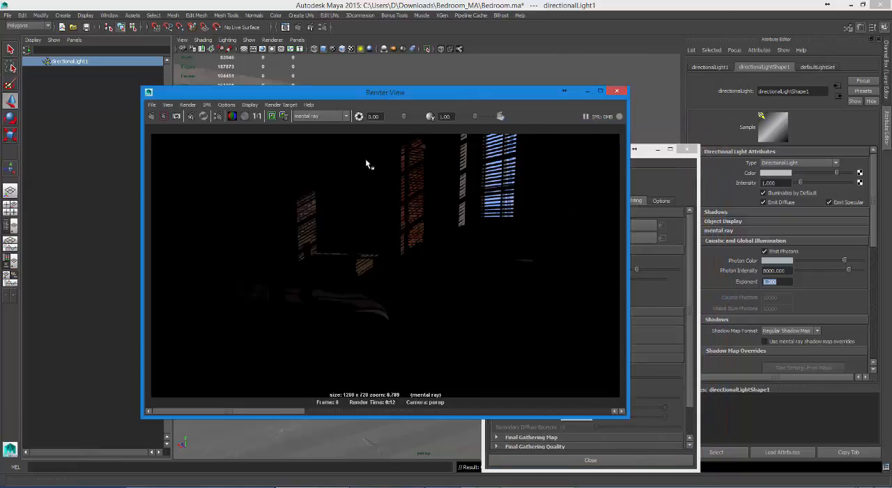
pyautogui.click(153, 118)
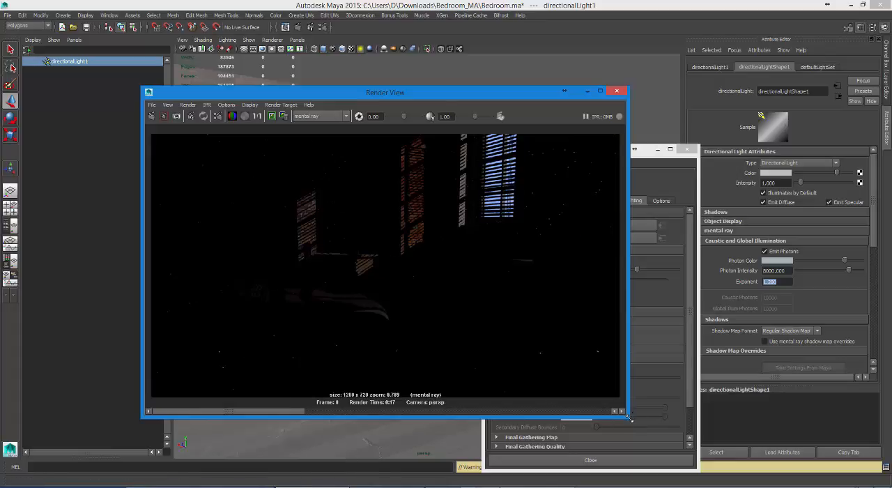
# Step: Enlarge the Render View to fit the full image beside the light's attributes, and place the Render Settings in front over its edge
pyautogui.moveTo(628, 417); pyautogui.dragTo(746, 486)
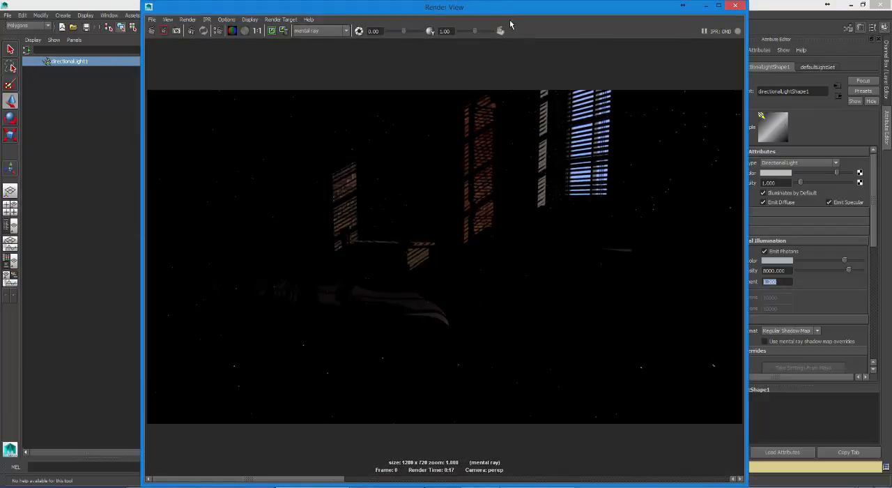
pyautogui.moveTo(481, 9); pyautogui.dragTo(368, 20)
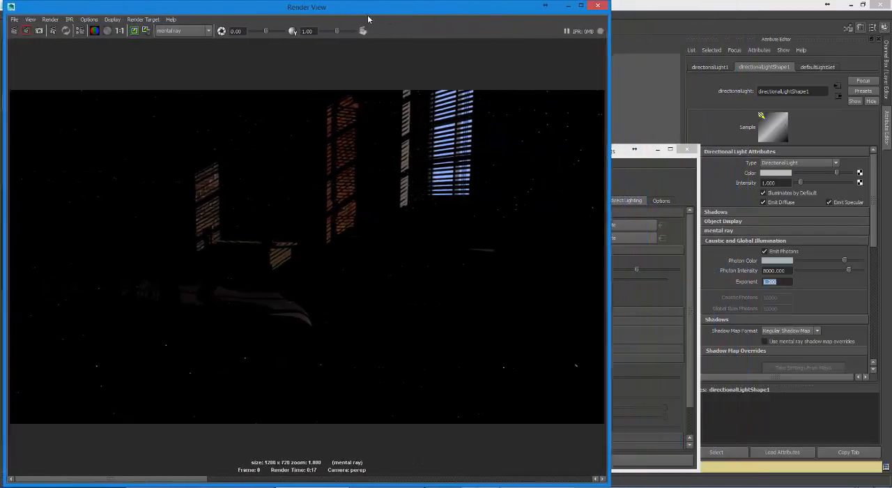
pyautogui.click(619, 156)
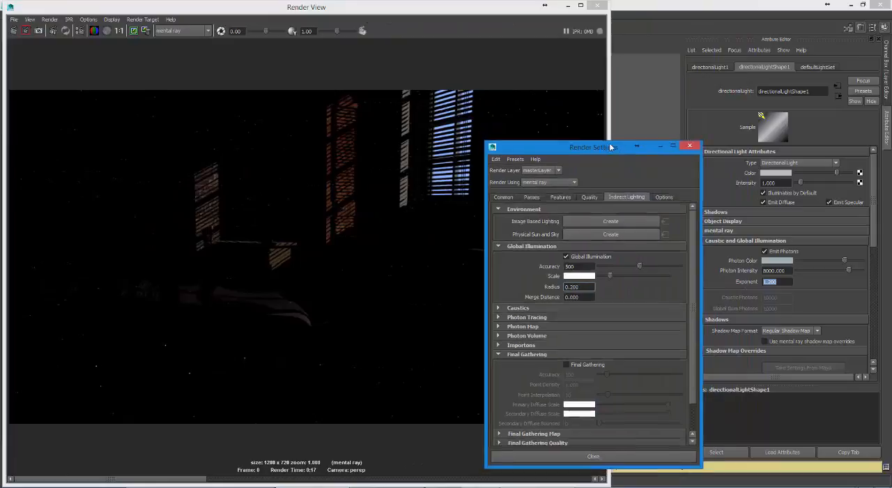
pyautogui.moveTo(611, 147); pyautogui.dragTo(621, 80)
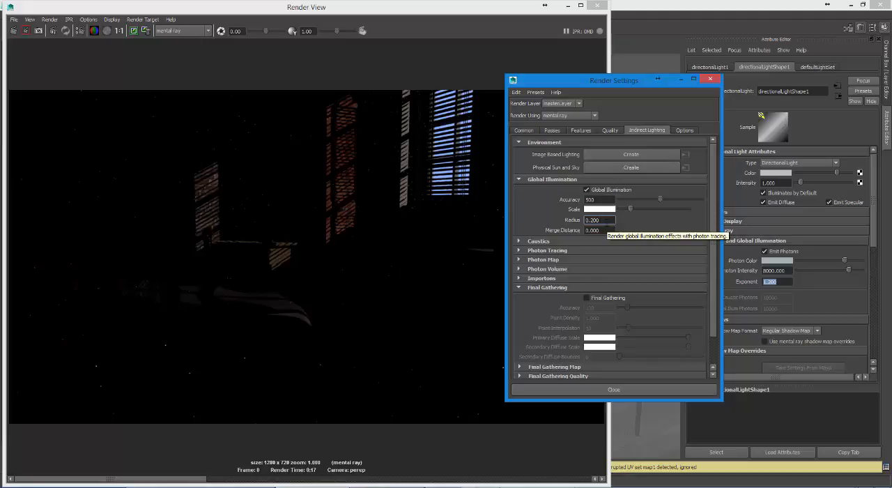
# Step: Set the Global Illumination Radius to 10 and render the frame again
pyautogui.write('10')
pyautogui.press('Return')
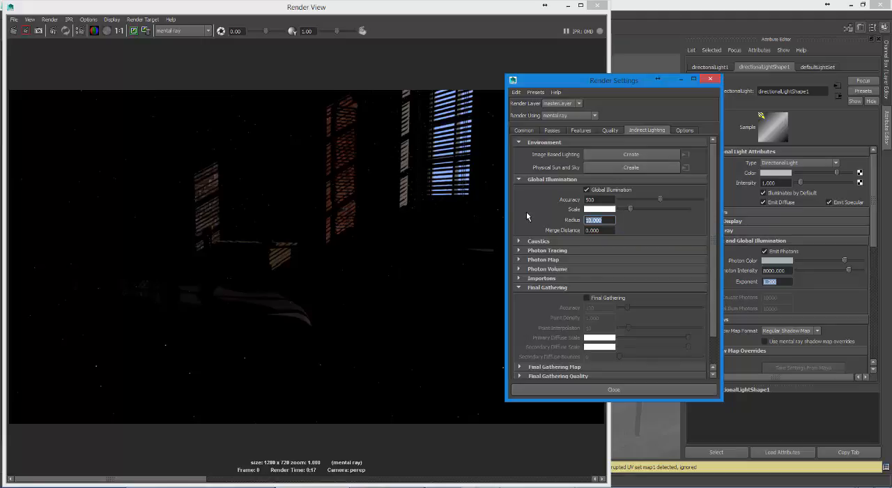
pyautogui.click(12, 32)
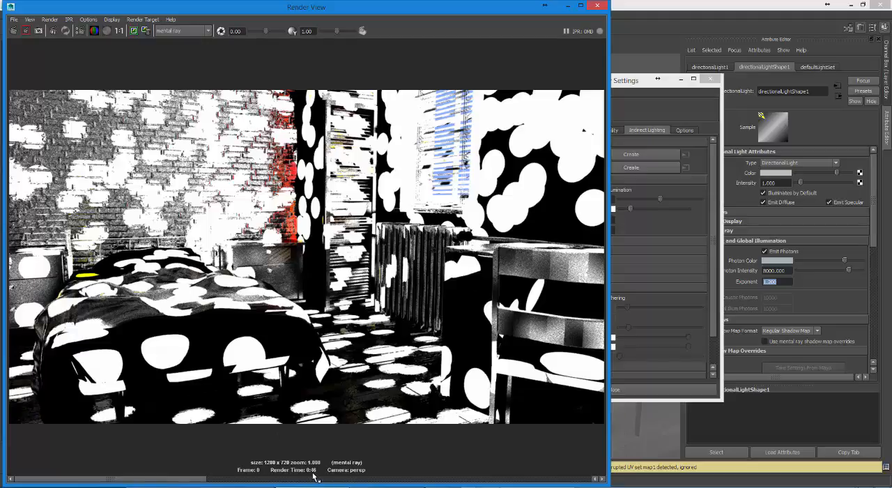
# Step: Uncover the light's attributes, set the directional light's Photon Intensity to 2000 and re-render the bedroom
pyautogui.moveTo(645, 89); pyautogui.dragTo(620, 62)
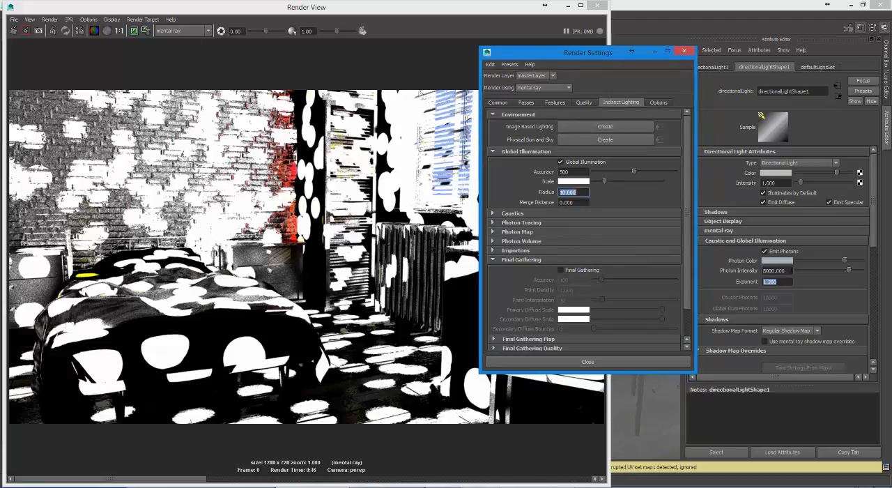
pyautogui.doubleClick(774, 270)
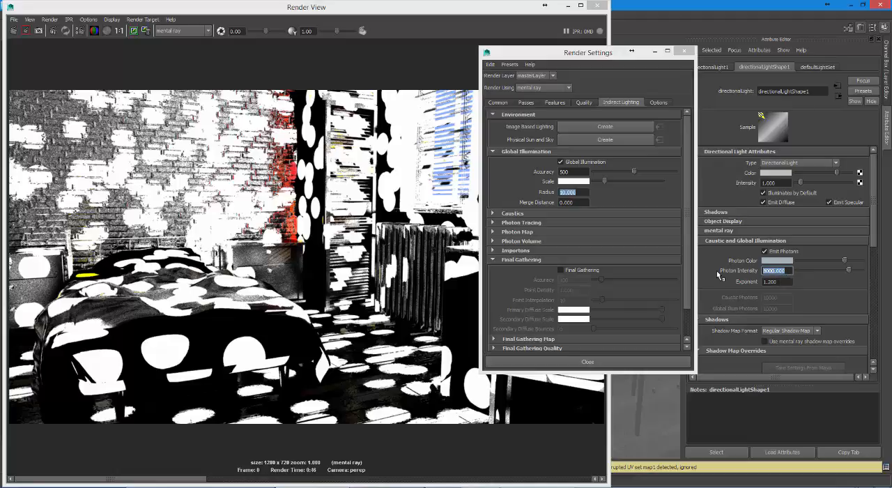
pyautogui.write('2000')
pyautogui.press('Return')
pyautogui.click(14, 32)
pyautogui.click(13, 31)
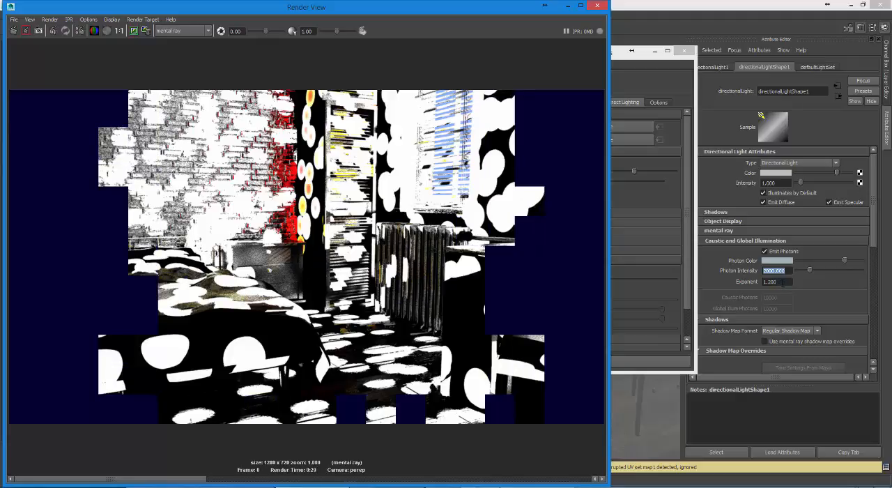
# Step: Set the directional light's photon Exponent to 1.8 and re-render the bedroom
pyautogui.click(783, 283)
pyautogui.moveTo(782, 282); pyautogui.dragTo(750, 279)
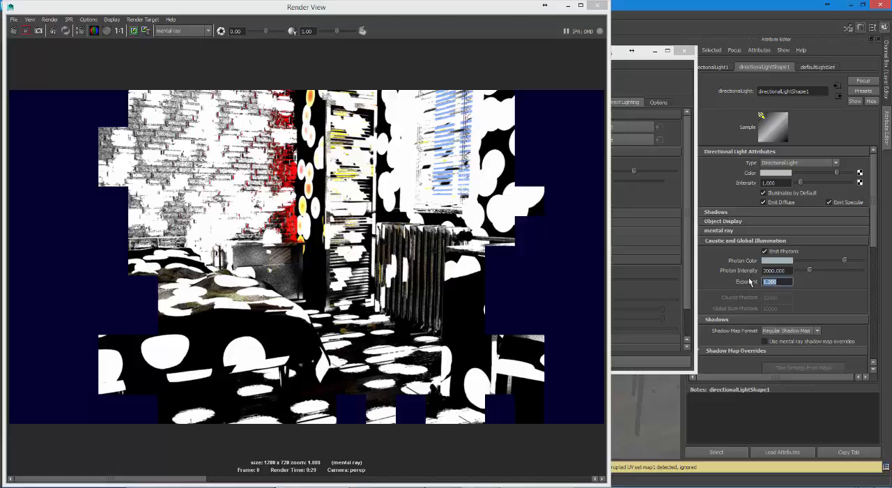
pyautogui.write('1.8')
pyautogui.press('Return')
pyautogui.click(11, 31)
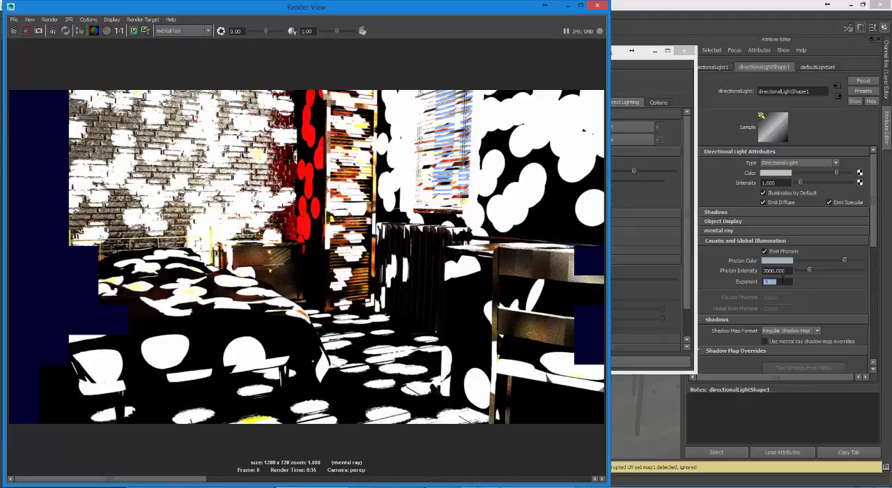
# Step: Reduce the directional light's Photon Intensity to 1000 and render the frame again
pyautogui.click(785, 270)
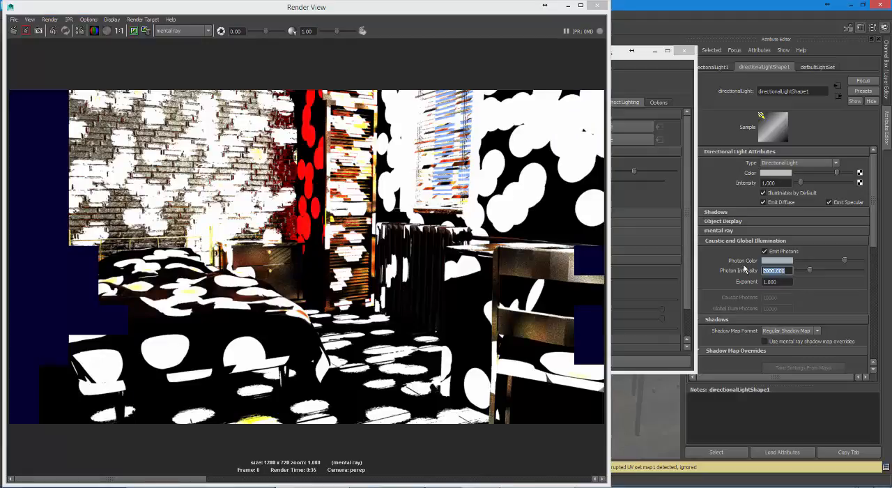
pyautogui.write('1000')
pyautogui.press('Return')
pyautogui.moveTo(875, 243); pyautogui.dragTo(857, 265)
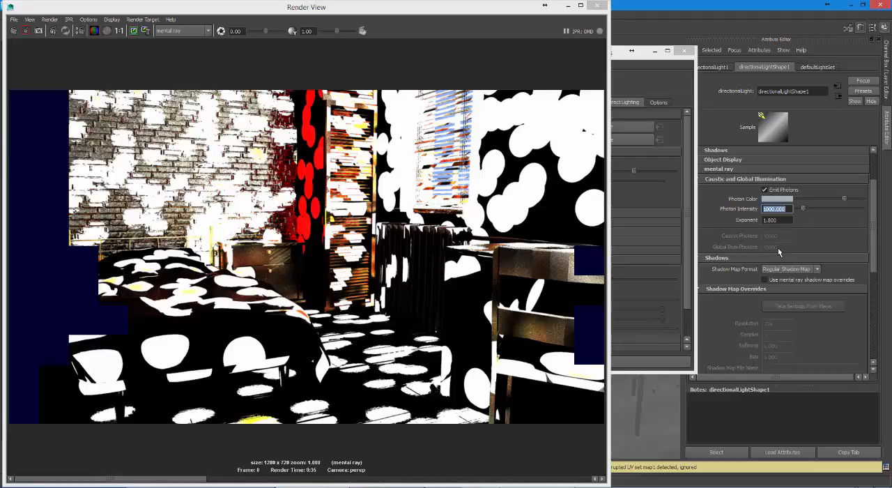
pyautogui.click(19, 33)
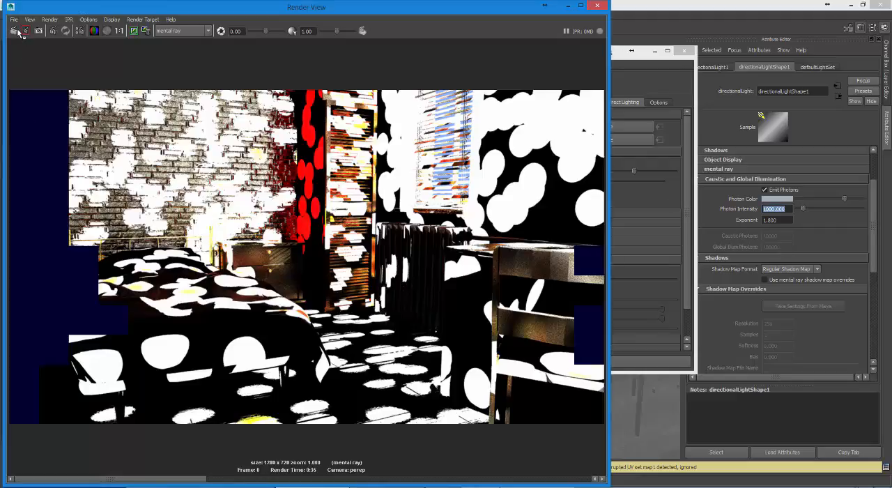
pyautogui.click(19, 32)
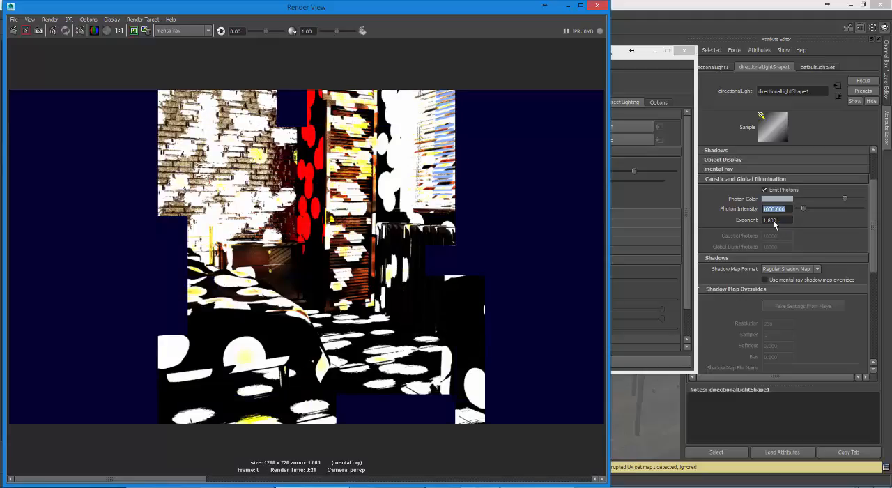
# Step: Raise the directional light's photon Exponent to 2 and render the frame again
pyautogui.click(774, 221)
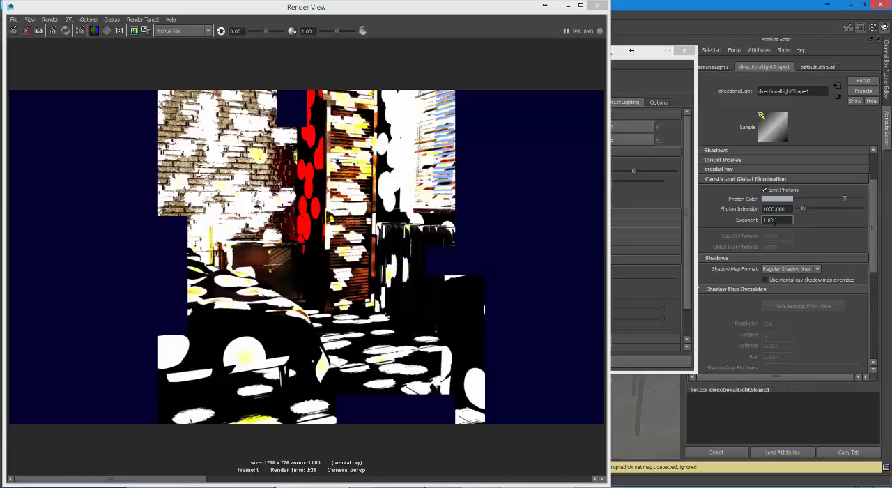
pyautogui.write('2')
pyautogui.press('Return')
pyautogui.click(14, 31)
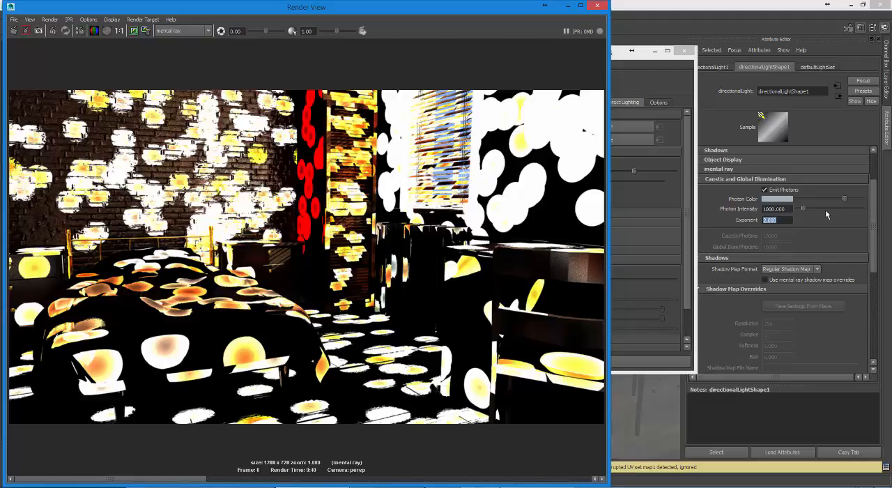
# Step: Bring the Render Settings forward, set the Global Illumination Radius to 30 and re-render the bedroom
pyautogui.click(618, 57)
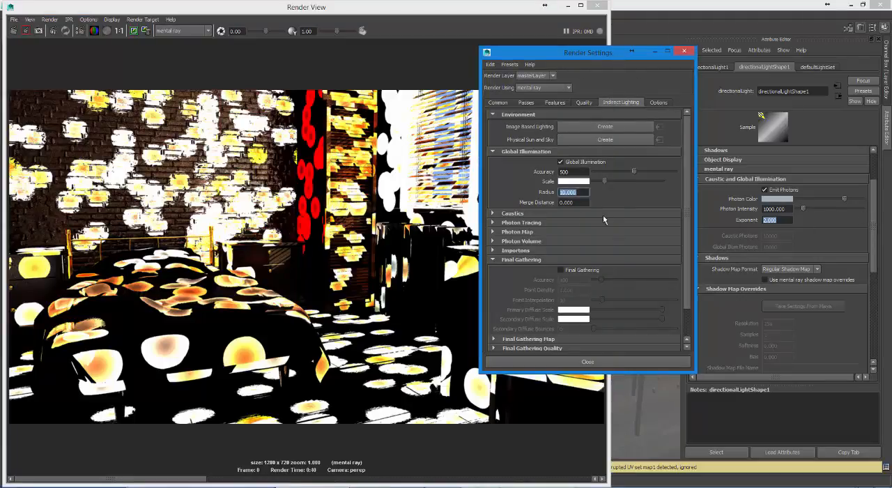
pyautogui.click(578, 193)
pyautogui.doubleClick(578, 193)
pyautogui.write('30')
pyautogui.press('Return')
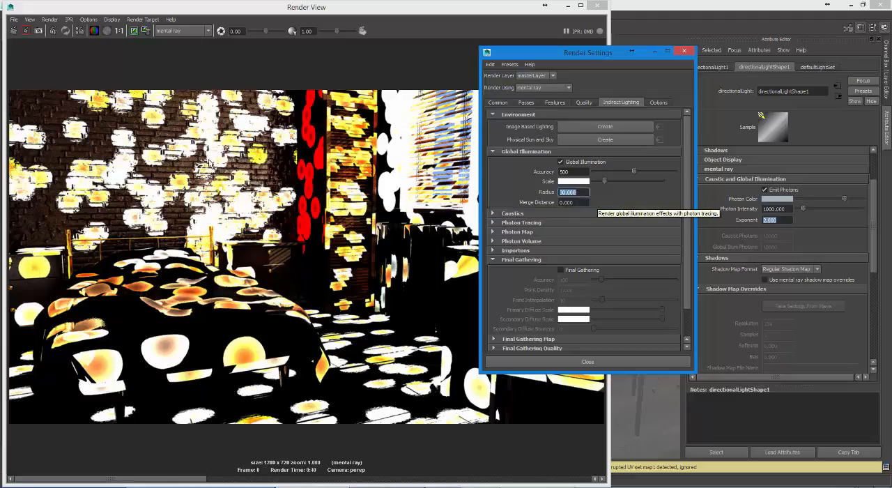
pyautogui.click(14, 31)
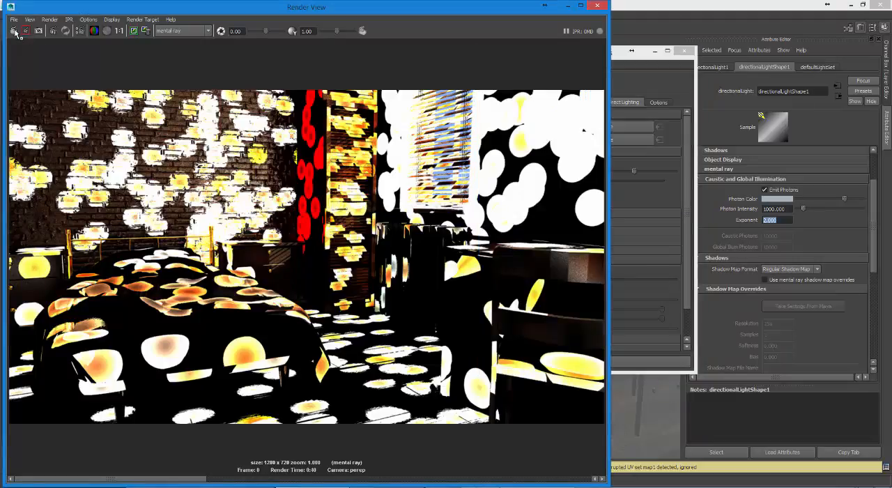
pyautogui.click(14, 32)
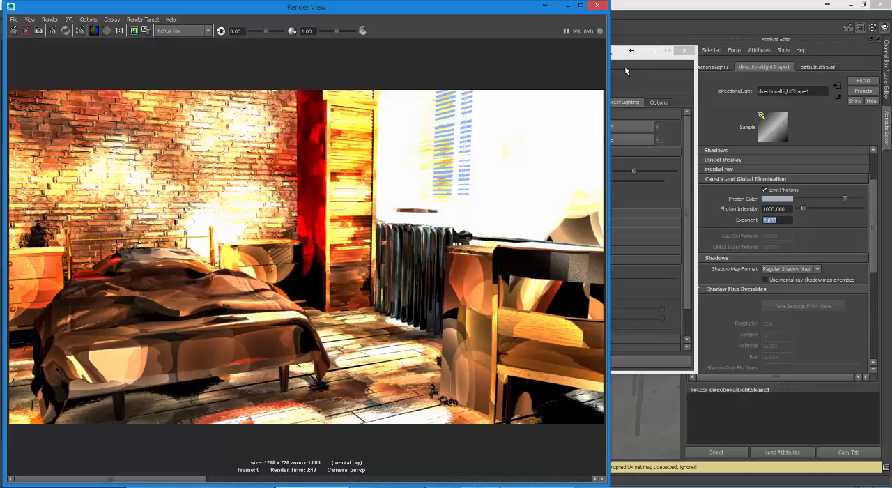
# Step: Increase the Global Illumination Radius to 100 and re-render the bedroom
pyautogui.click(625, 66)
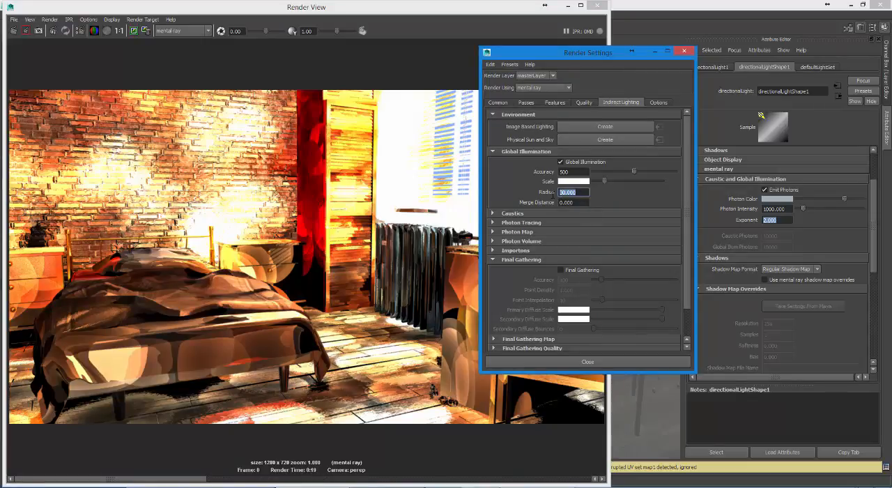
pyautogui.write('100')
pyautogui.press('Return')
pyautogui.click(15, 32)
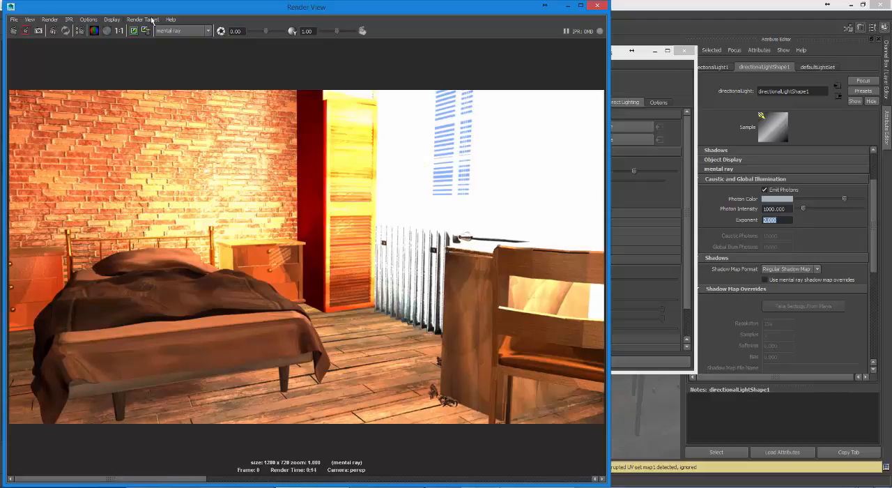
# Step: Increase the Global Illumination Radius to 300 and render the frame again
pyautogui.click(641, 87)
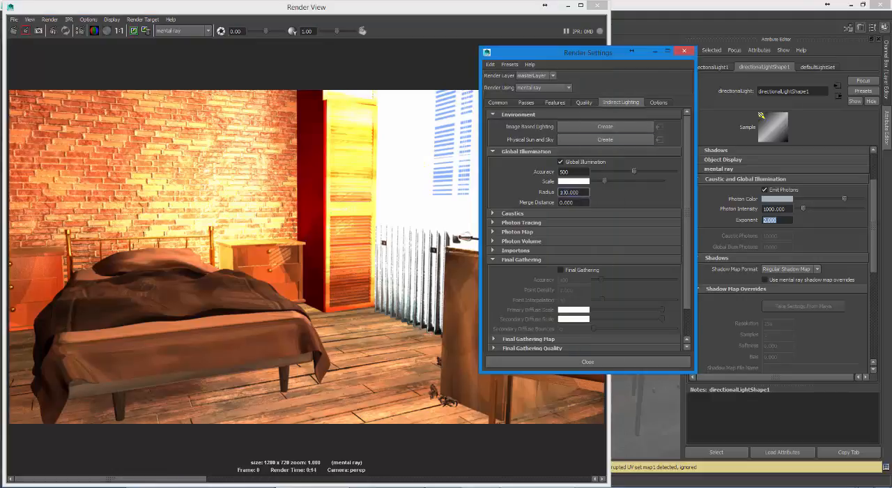
pyautogui.doubleClick(563, 192)
pyautogui.write('300')
pyautogui.press('Return')
pyautogui.click(14, 31)
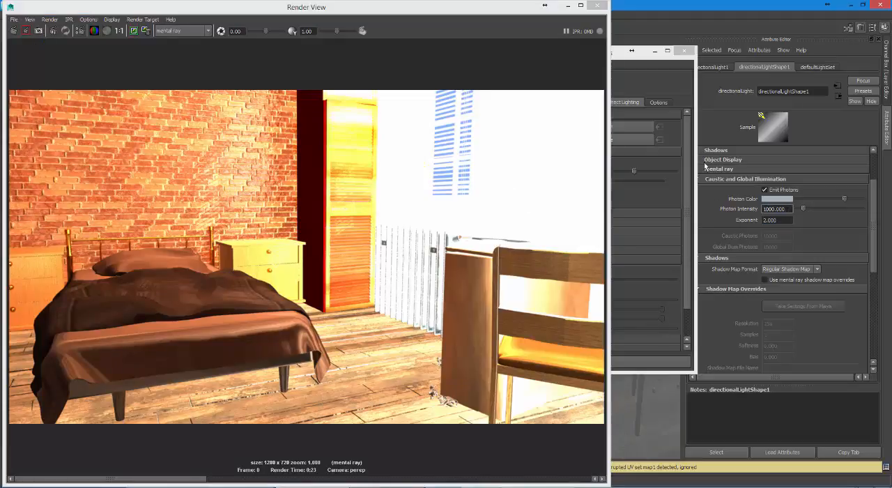
# Step: Set the brightness value of the Global Illumination Scale color to 0.1 and render the bedroom again
pyautogui.click(663, 87)
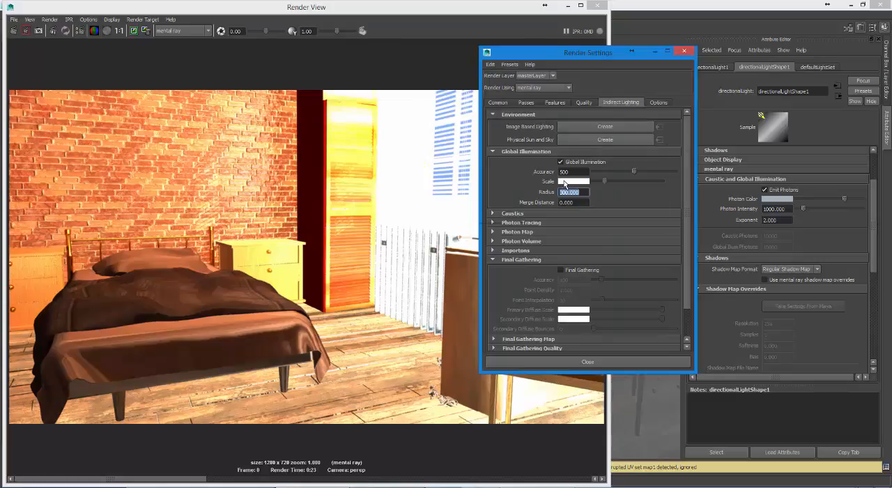
pyautogui.click(564, 181)
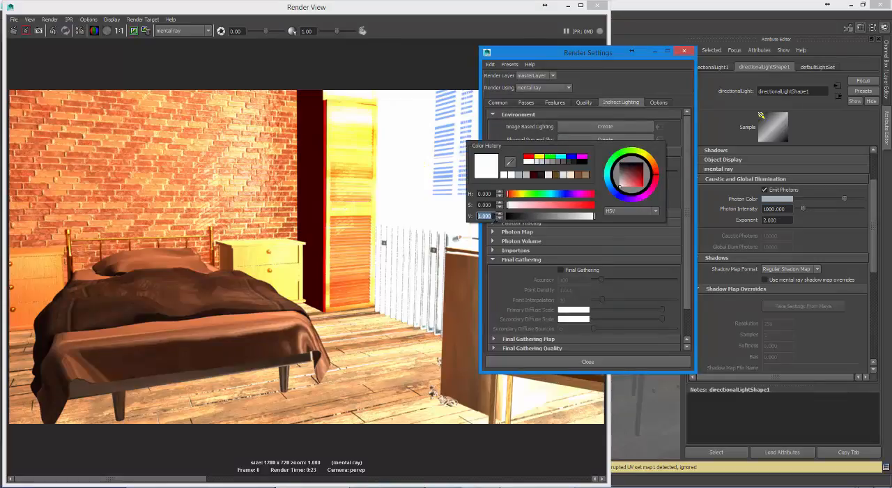
pyautogui.write('.1')
pyautogui.press('Return')
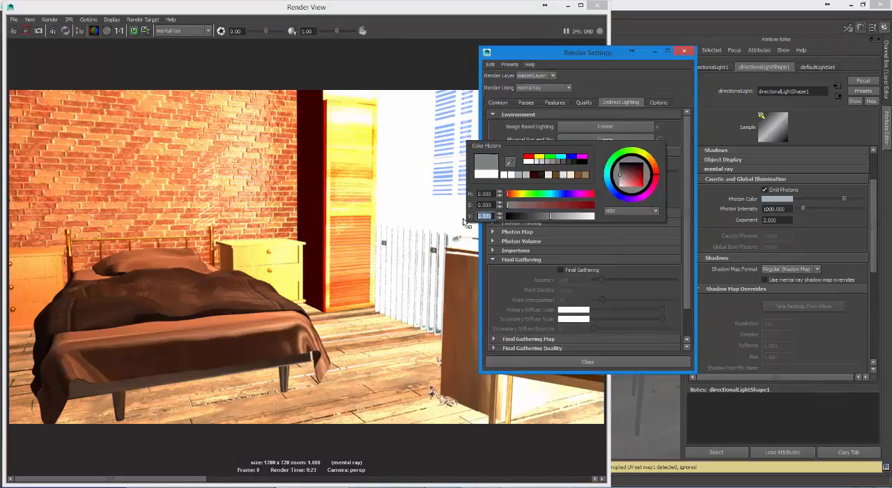
pyautogui.click(16, 32)
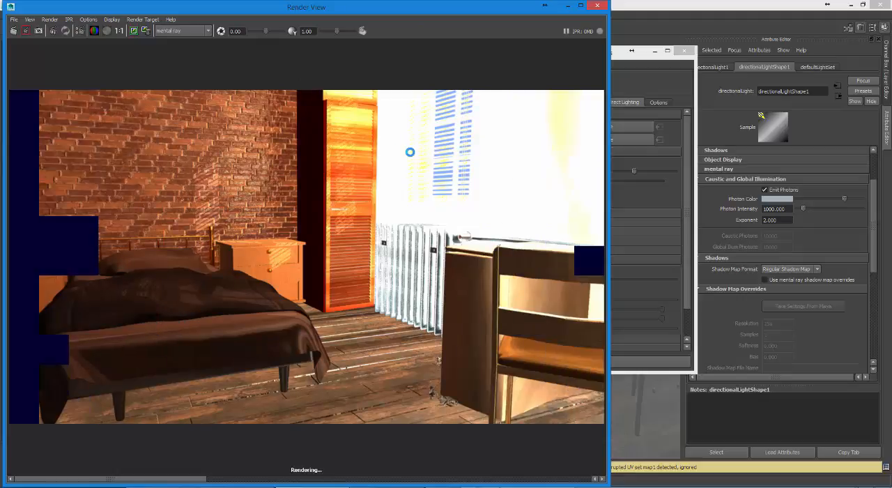
# Step: Darken the diffuse color of the walls' material to a very dark brown and re-render the frame
pyautogui.doubleClick(397, 7)
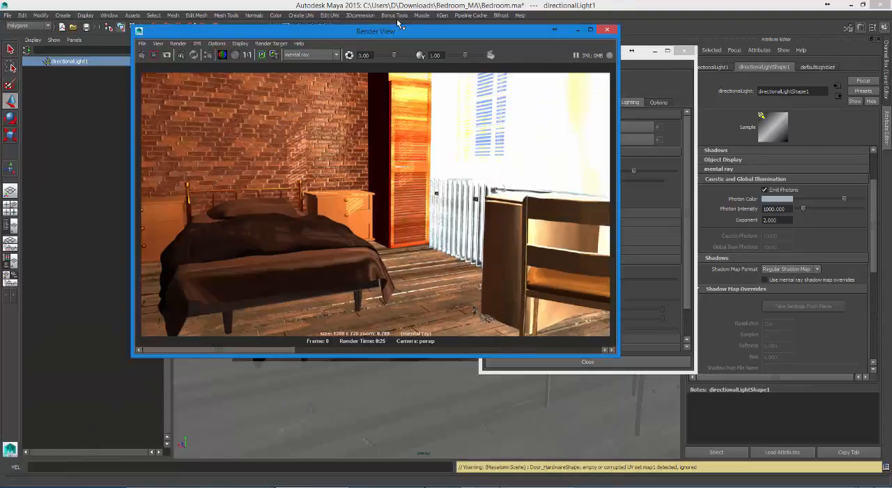
pyautogui.moveTo(397, 22); pyautogui.dragTo(300, 133)
pyautogui.moveTo(571, 56); pyautogui.dragTo(588, 313)
pyautogui.click(577, 200)
pyautogui.rightClick(577, 200)
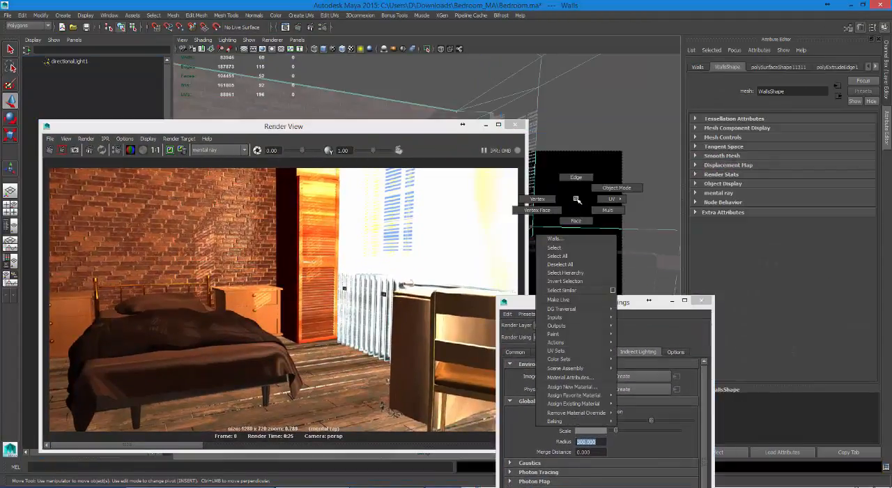
pyautogui.click(570, 377)
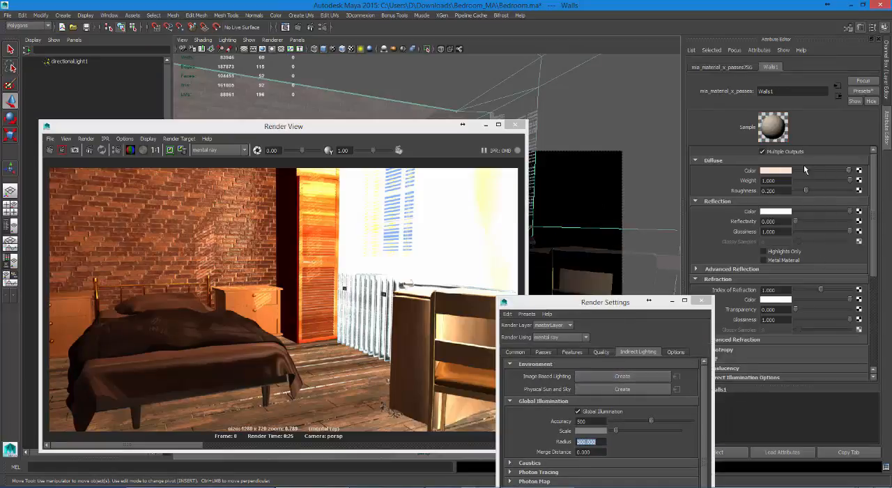
pyautogui.moveTo(822, 171)
pyautogui.mouseDown()
pyautogui.moveTo(799, 171)
pyautogui.moveTo(808, 171)
pyautogui.mouseUp()
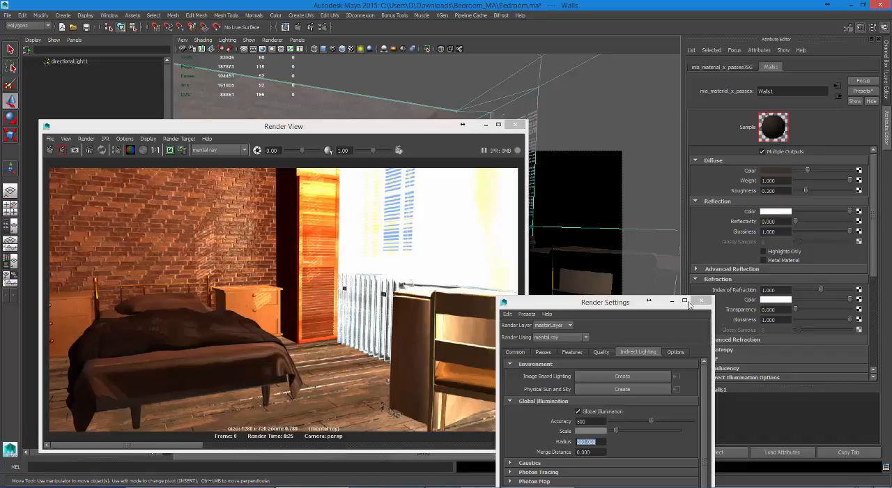
pyautogui.moveTo(641, 306); pyautogui.dragTo(607, 130)
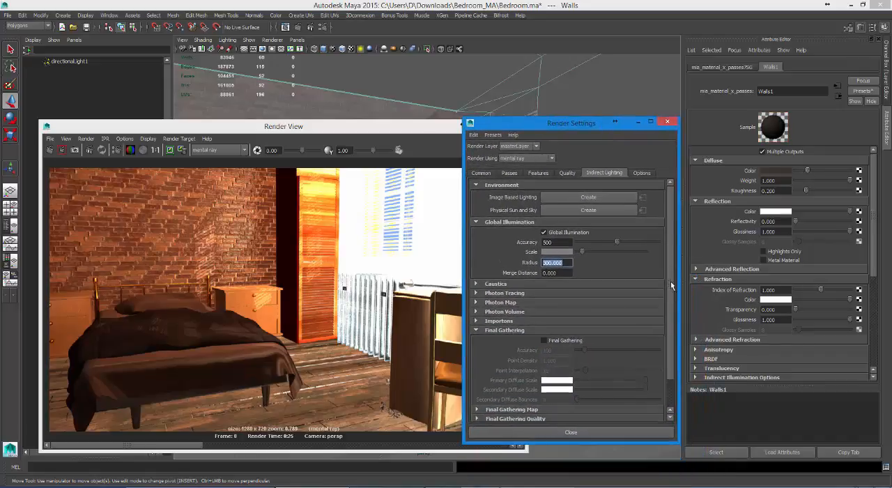
pyautogui.click(169, 150)
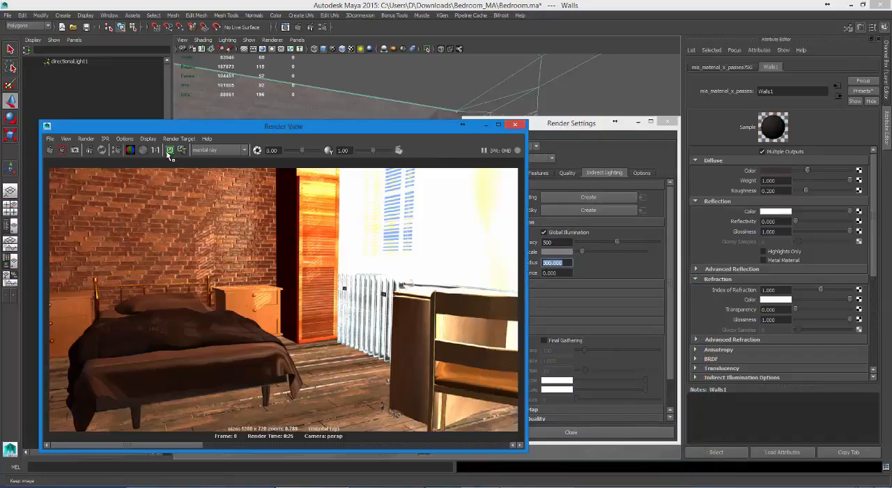
pyautogui.click(50, 151)
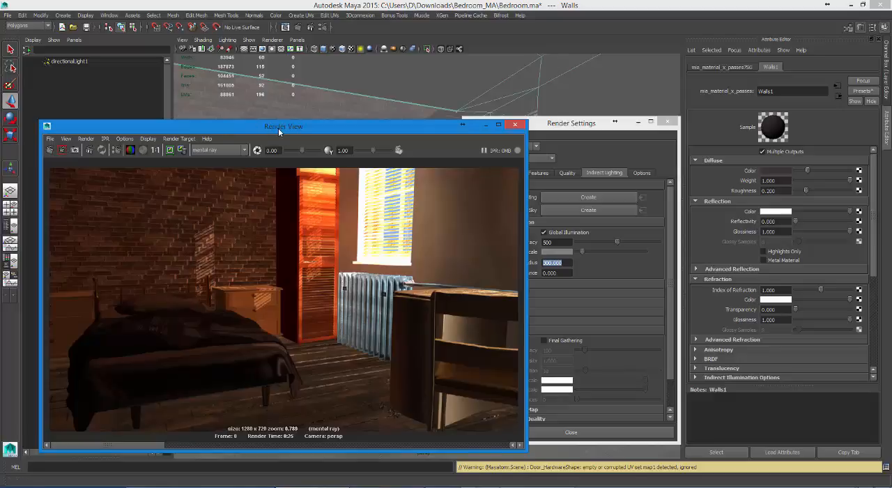
# Step: Darken the diffuse color of the window frame's plastic material to a mid grey and render again
pyautogui.moveTo(279, 128); pyautogui.dragTo(269, 267)
pyautogui.moveTo(485, 117); pyautogui.dragTo(189, 30)
pyautogui.click(492, 204)
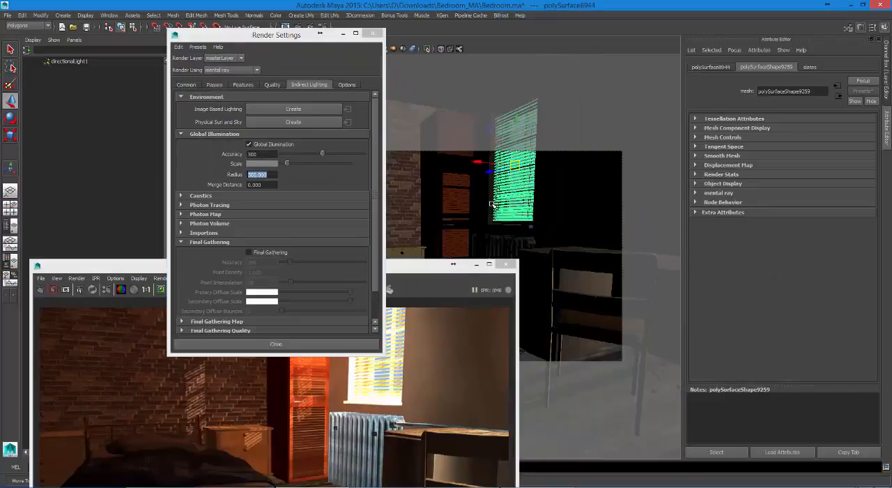
pyautogui.click(492, 219)
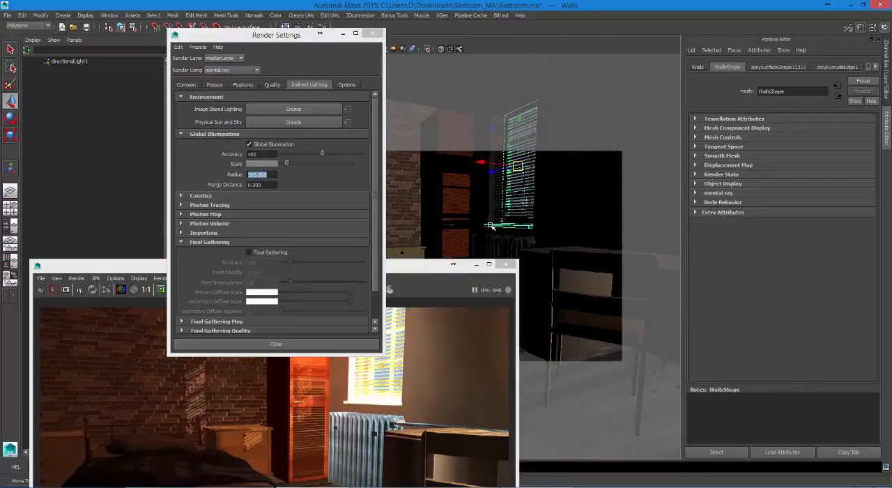
pyautogui.click(493, 225)
pyautogui.rightClick(500, 227)
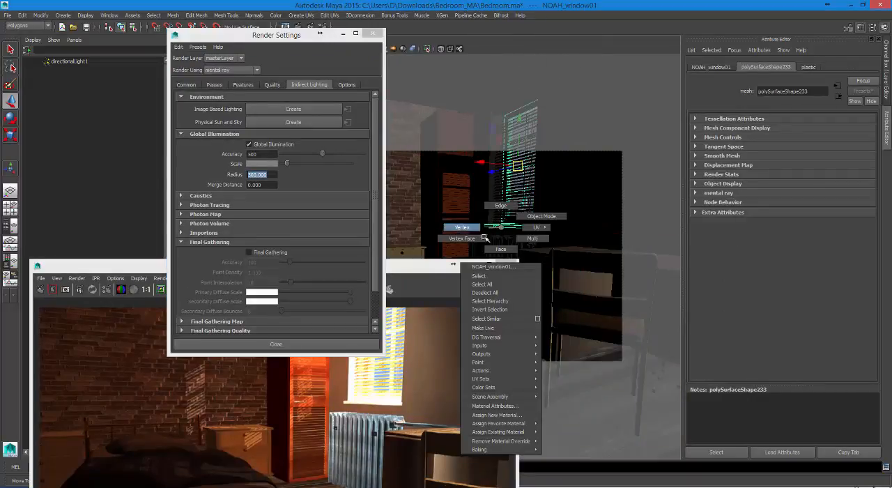
pyautogui.click(516, 406)
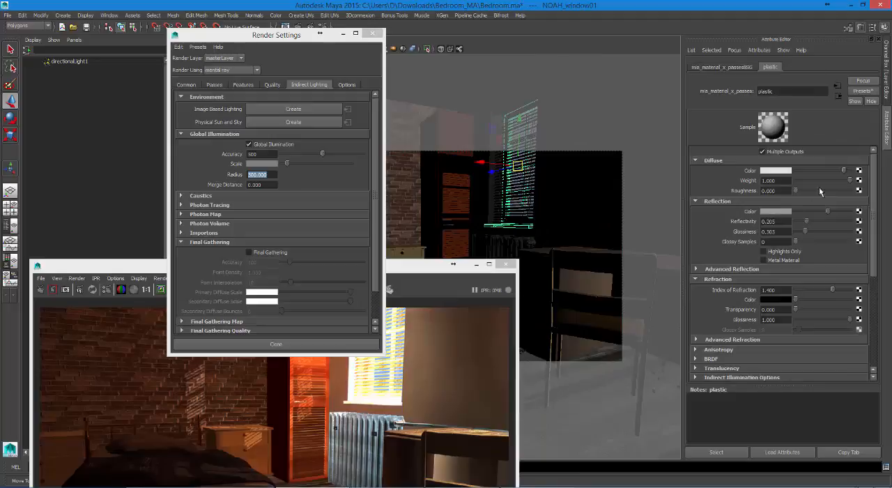
pyautogui.moveTo(840, 169); pyautogui.dragTo(815, 169)
pyautogui.moveTo(426, 265); pyautogui.dragTo(533, 89)
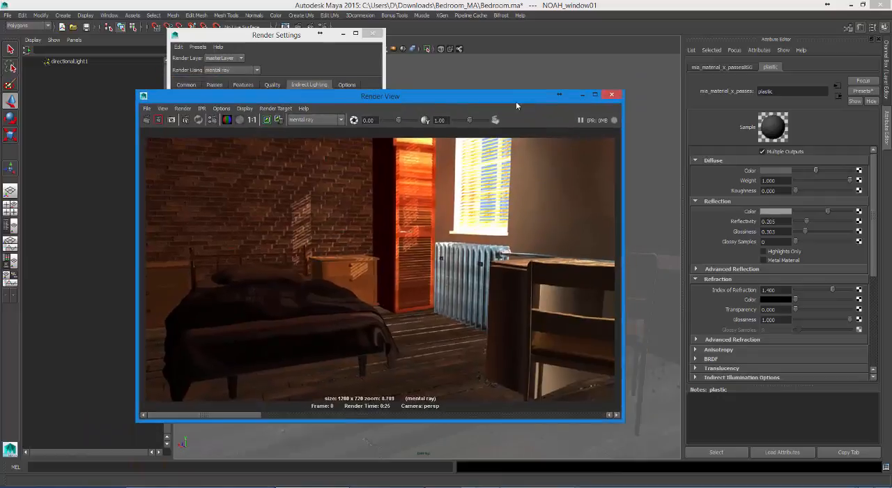
pyautogui.click(147, 119)
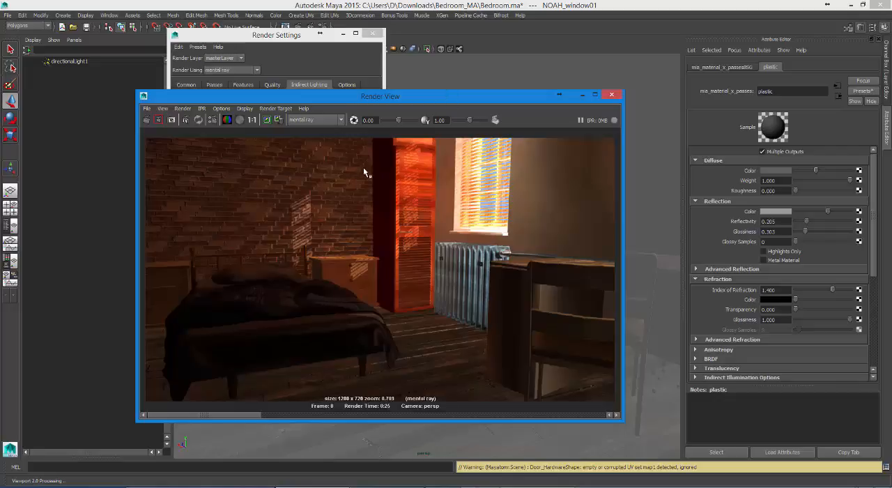
# Step: Lower the diffuse Weight of the radiator's material to about 0.338 and re-render the bedroom
pyautogui.moveTo(490, 98); pyautogui.dragTo(305, 153)
pyautogui.click(493, 258)
pyautogui.rightClick(496, 259)
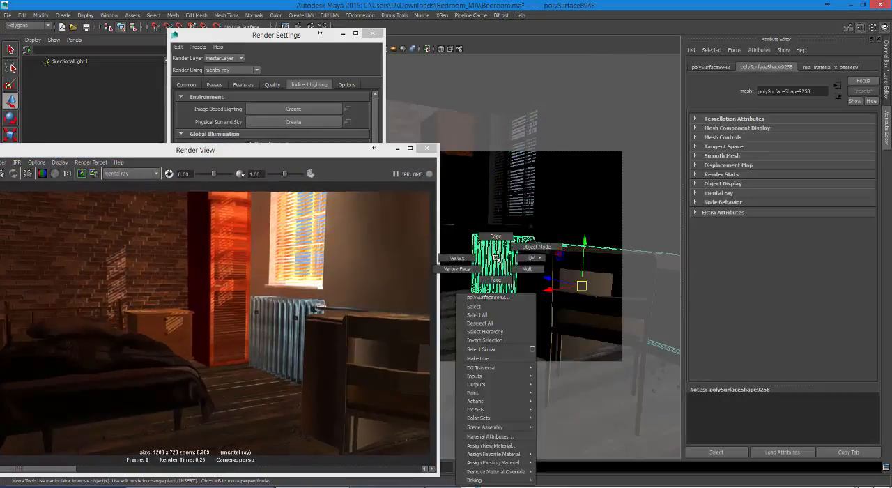
pyautogui.click(490, 437)
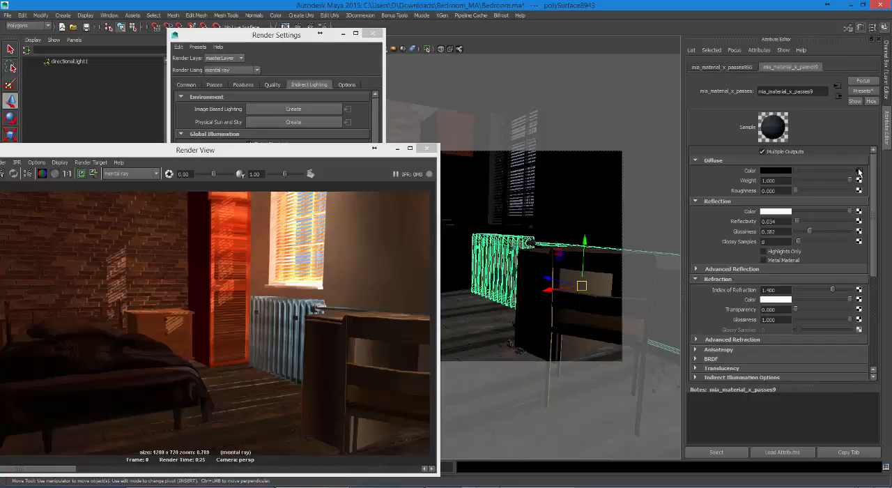
pyautogui.moveTo(850, 180); pyautogui.dragTo(824, 180)
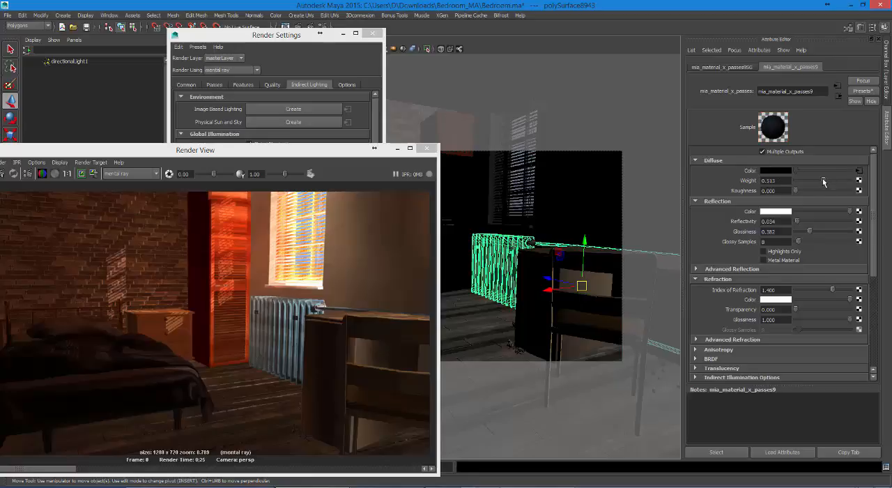
pyautogui.moveTo(837, 182); pyautogui.dragTo(826, 181)
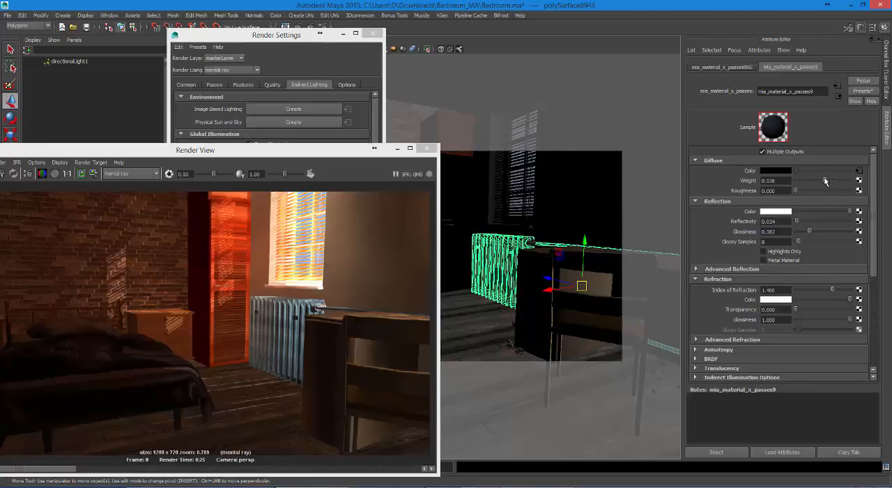
pyautogui.moveTo(331, 153); pyautogui.dragTo(557, 78)
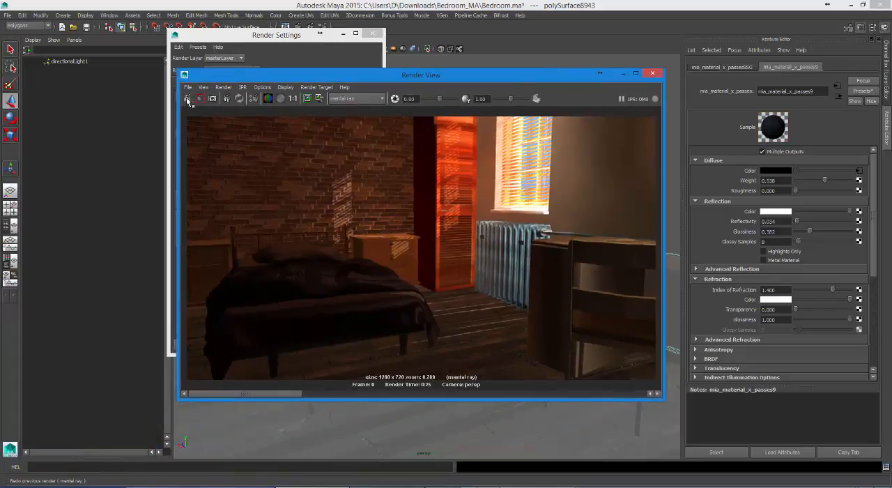
pyautogui.click(187, 99)
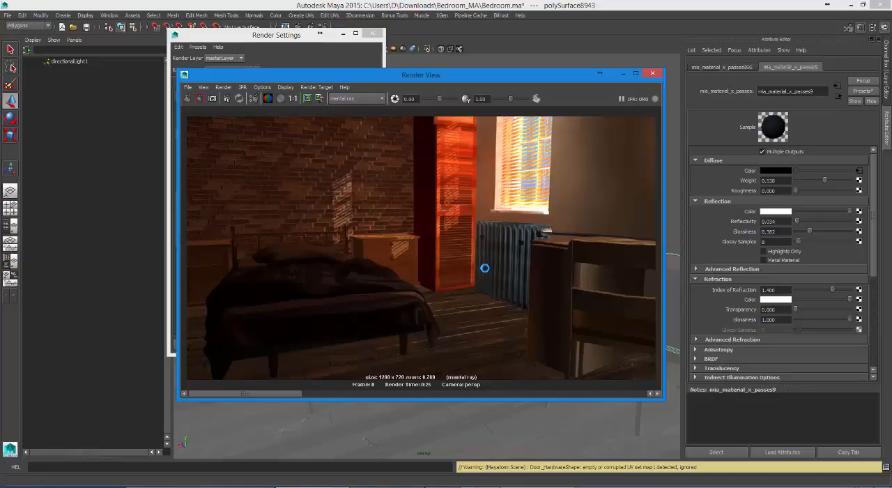
# Step: Widen the Render Settings and examine the Caustics, Photon Tracing, Photon Map, Photon Volume and Importons options
pyautogui.click(267, 36)
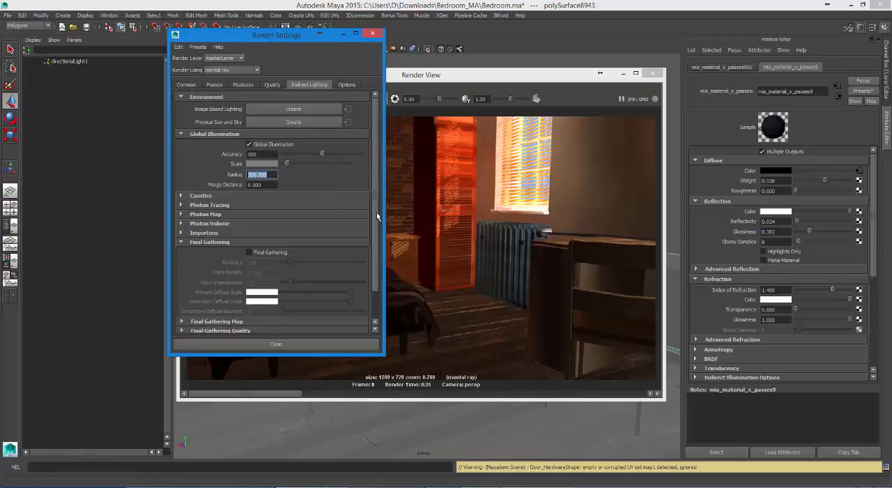
pyautogui.moveTo(384, 181); pyautogui.dragTo(428, 183)
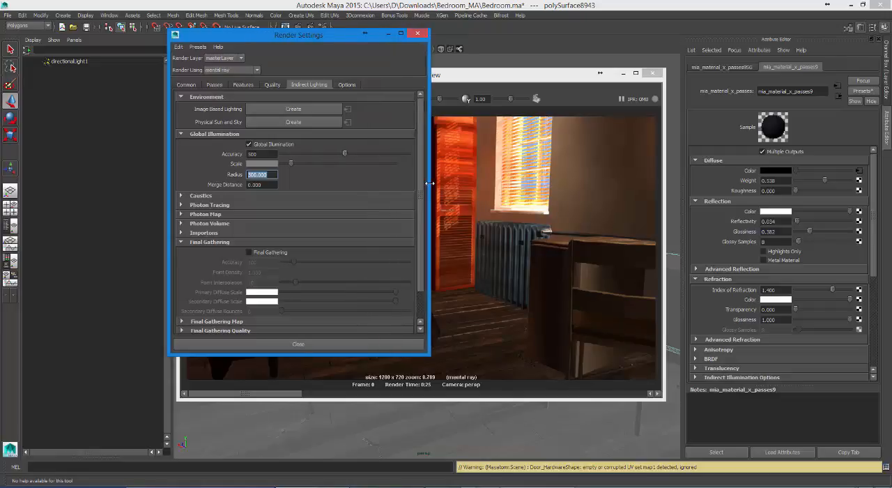
pyautogui.scroll(-1, 293, 209)
pyautogui.click(211, 189)
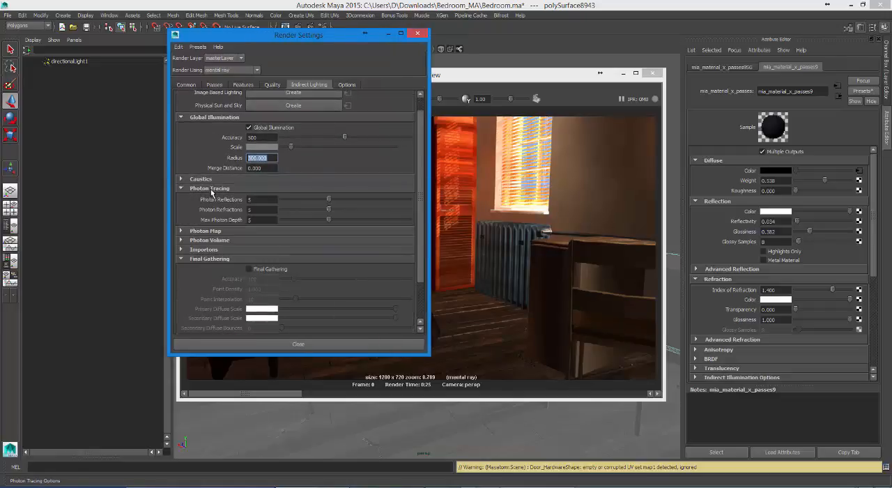
pyautogui.click(211, 190)
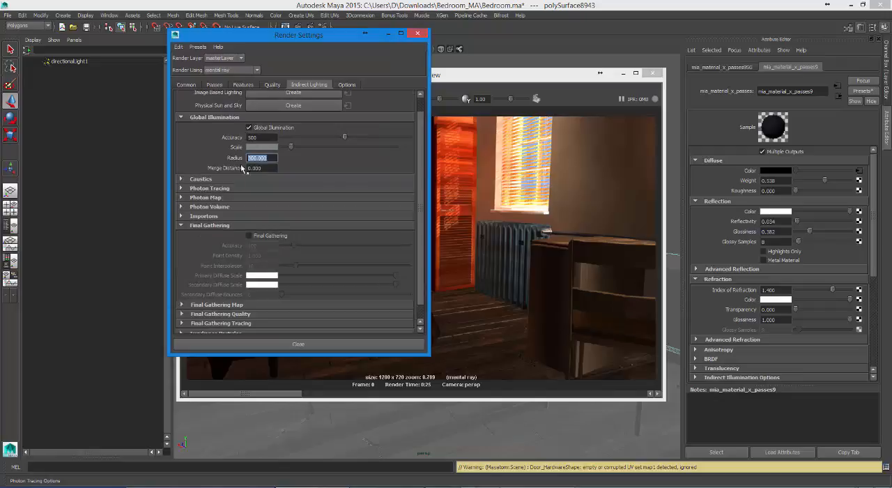
pyautogui.click(202, 179)
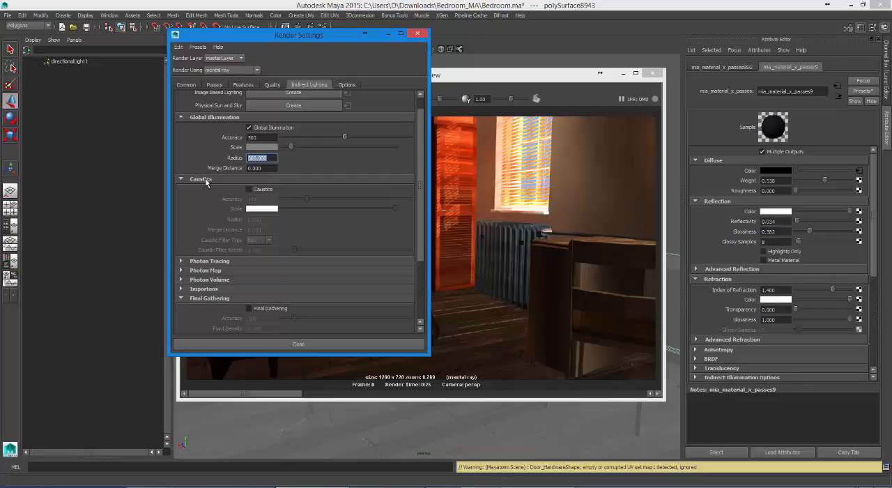
pyautogui.click(206, 180)
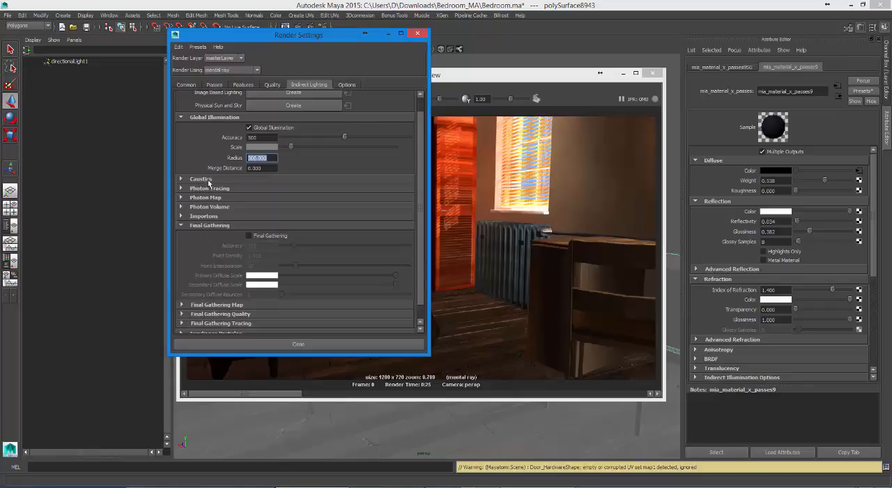
pyautogui.click(212, 190)
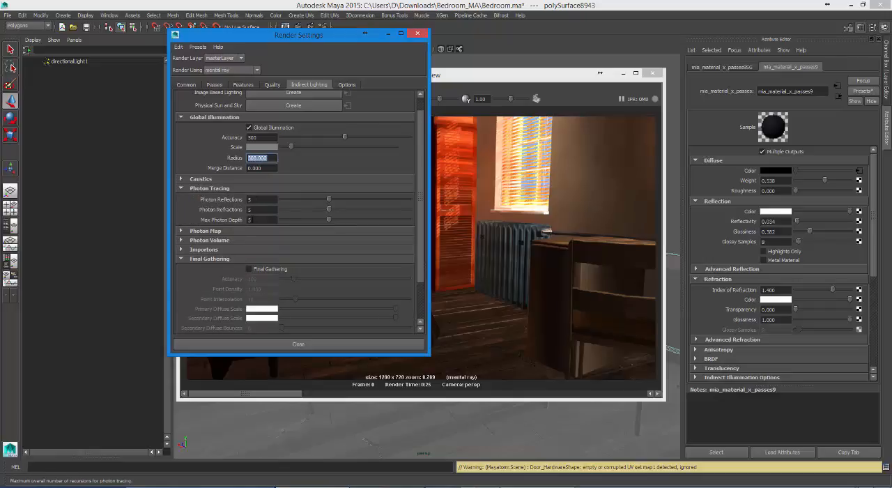
pyautogui.click(226, 189)
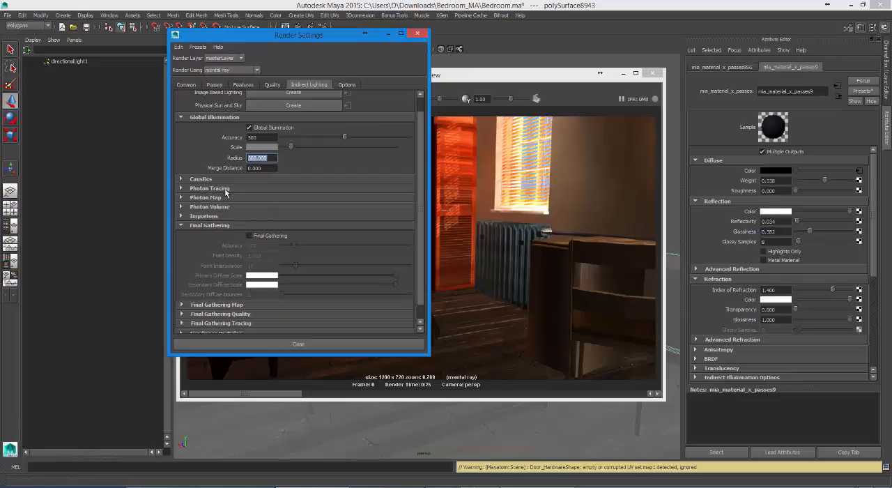
pyautogui.click(223, 198)
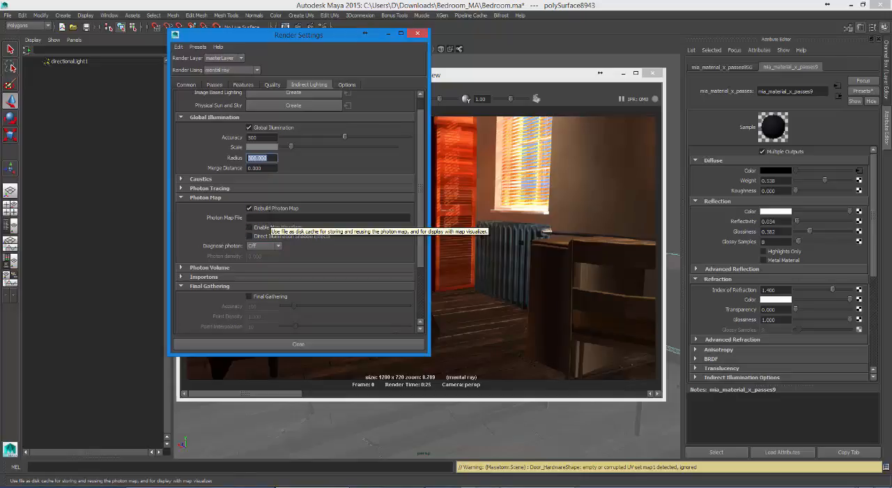
pyautogui.click(252, 199)
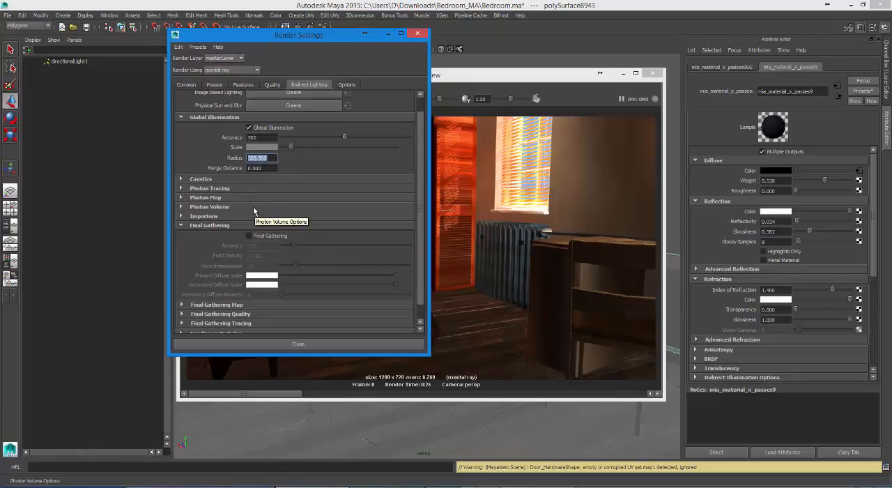
pyautogui.click(253, 207)
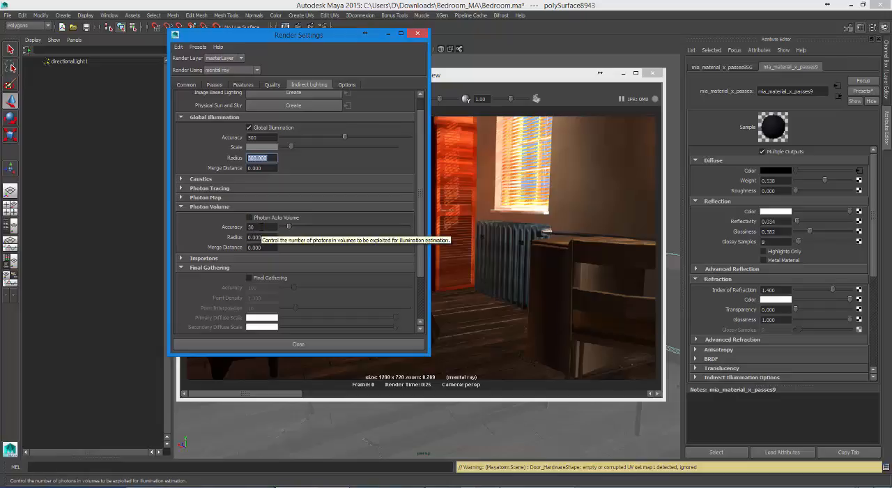
pyautogui.click(252, 207)
pyautogui.click(247, 217)
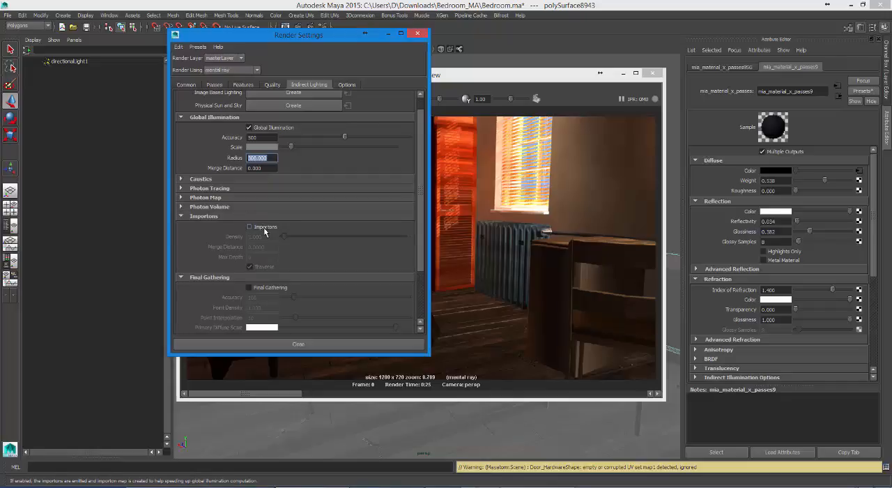
# Step: Enable Importons and Final Gathering in the indirect lighting settings and re-render the bedroom frame
pyautogui.click(262, 227)
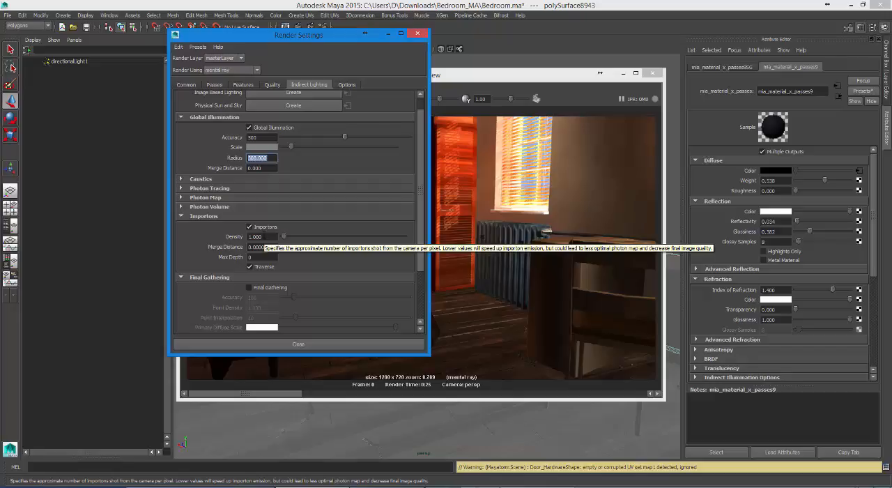
pyautogui.click(218, 218)
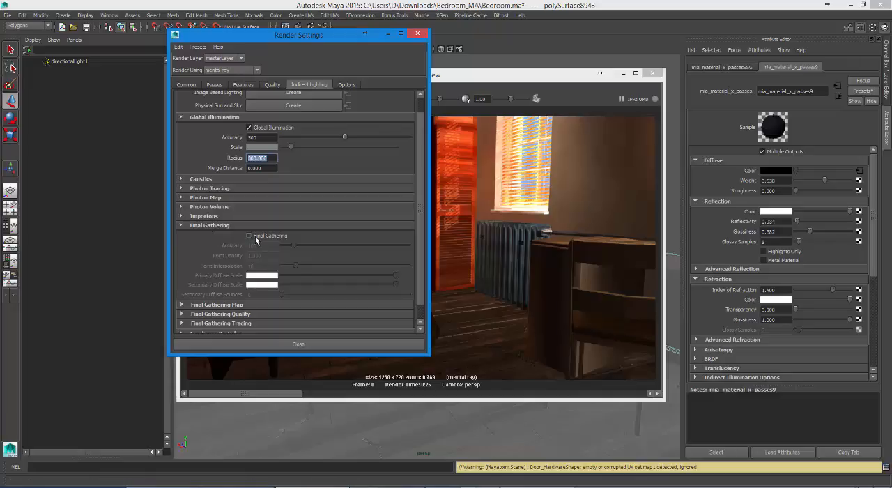
pyautogui.click(255, 237)
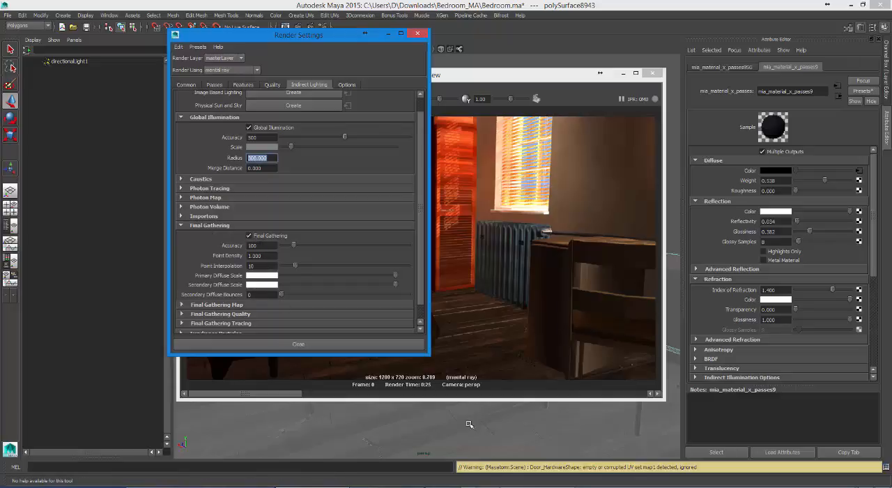
pyautogui.scroll(-1, 420, 293)
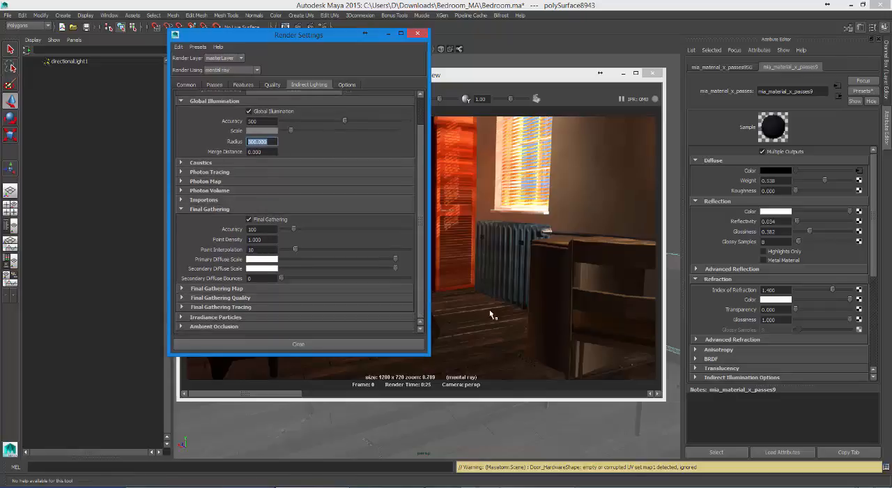
pyautogui.moveTo(353, 32); pyautogui.dragTo(273, 31)
pyautogui.click(401, 76)
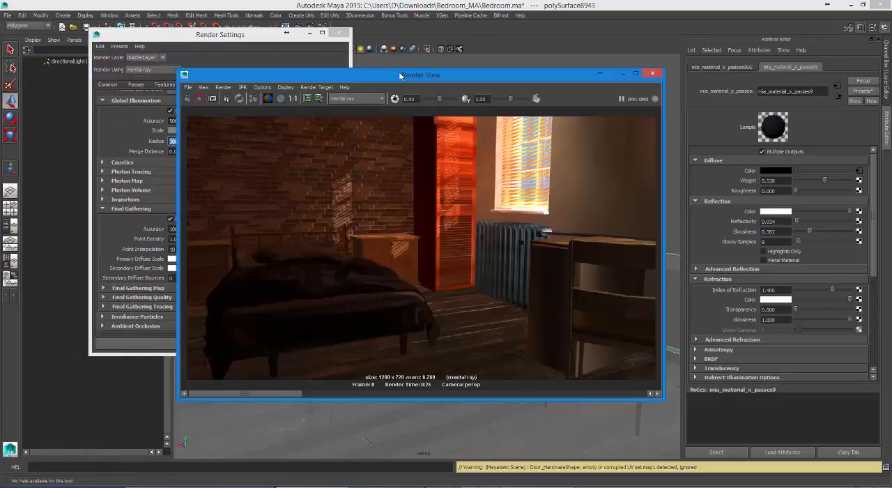
pyautogui.moveTo(400, 75); pyautogui.dragTo(468, 57)
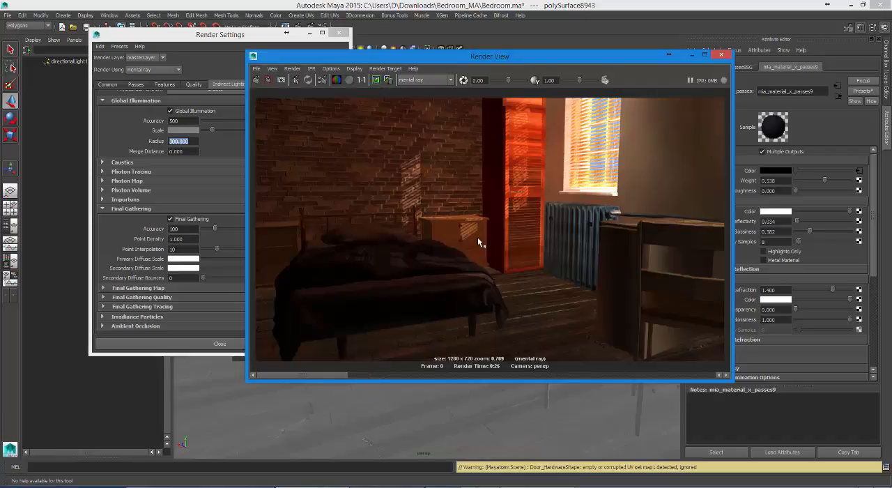
pyautogui.click(257, 81)
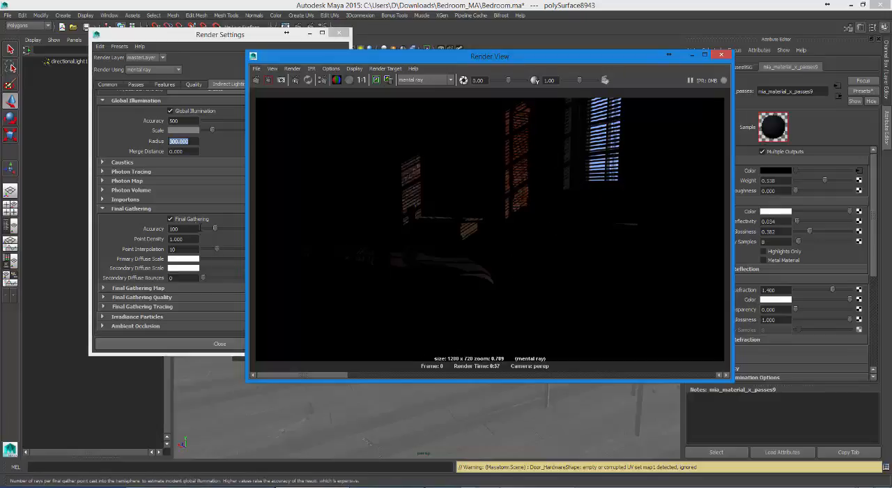
# Step: Try a test render with Final Gathering turned off and check the Importons options
pyautogui.click(188, 221)
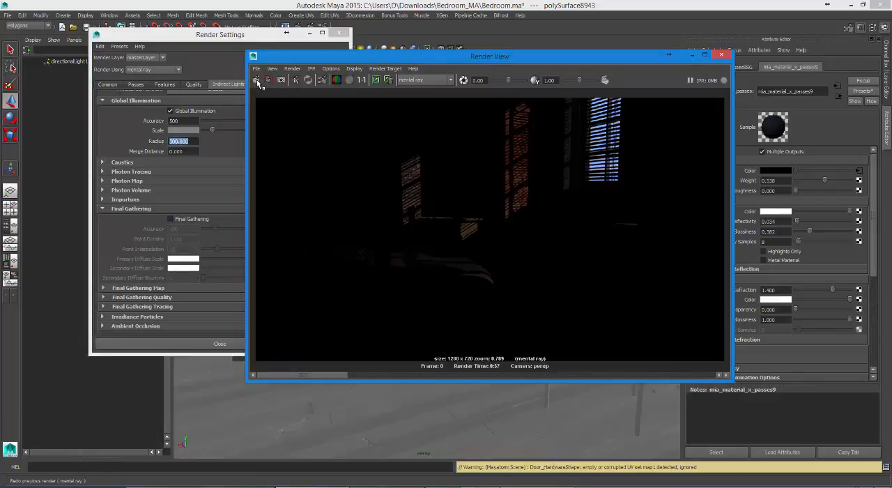
pyautogui.click(256, 80)
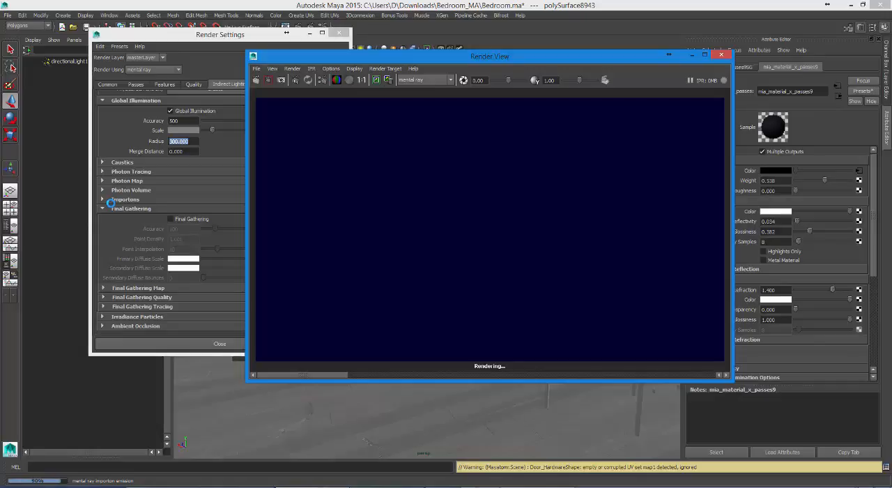
pyautogui.press('Escape')
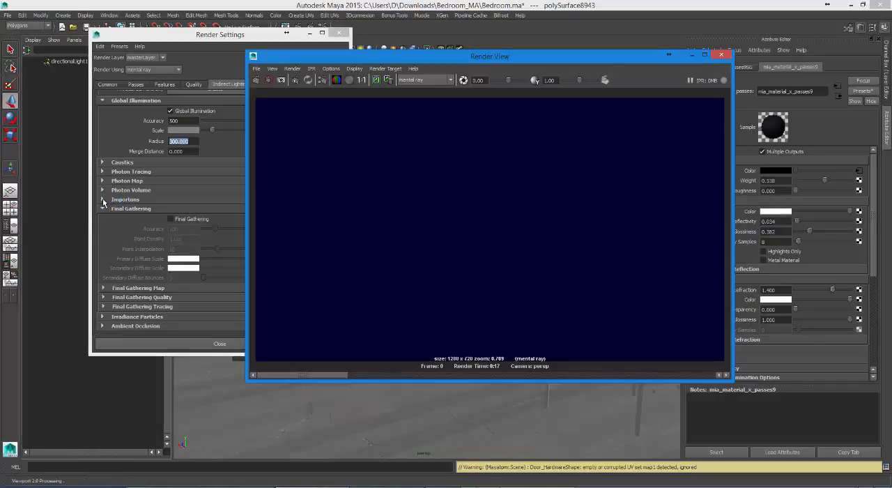
pyautogui.click(103, 200)
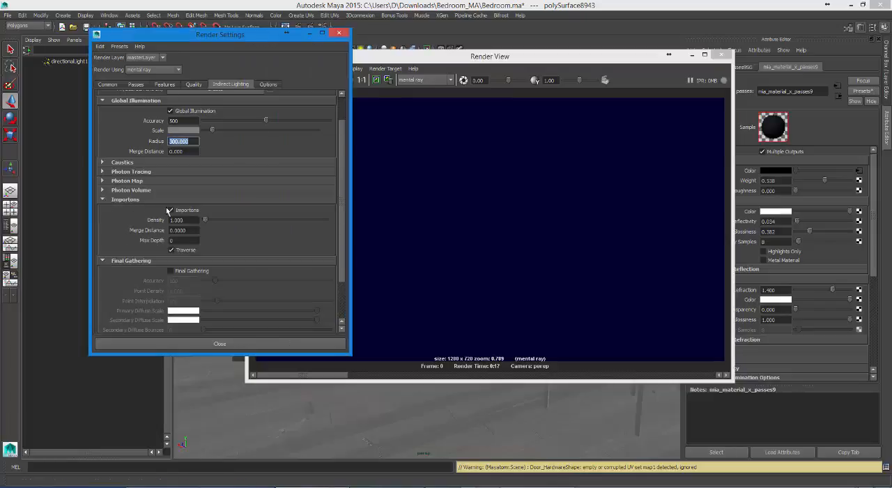
pyautogui.click(131, 202)
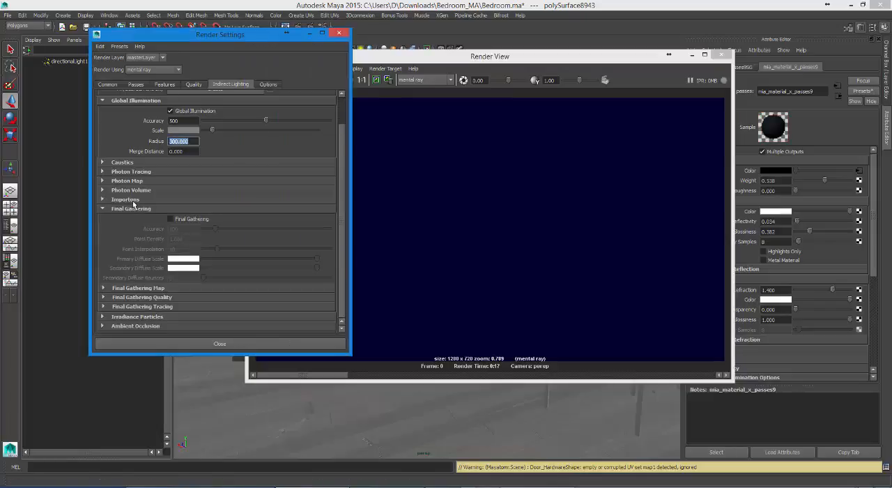
pyautogui.click(170, 219)
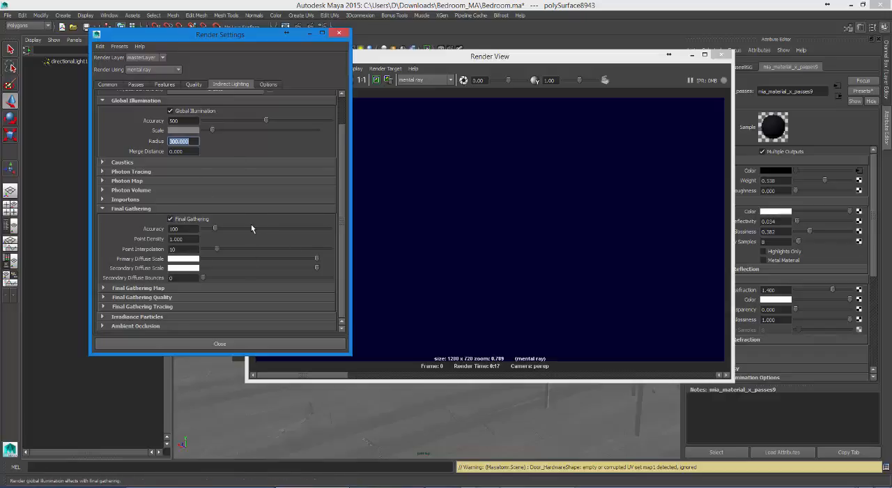
# Step: Re-render the bedroom with Final Gathering enabled and stop the render partway
pyautogui.click(429, 65)
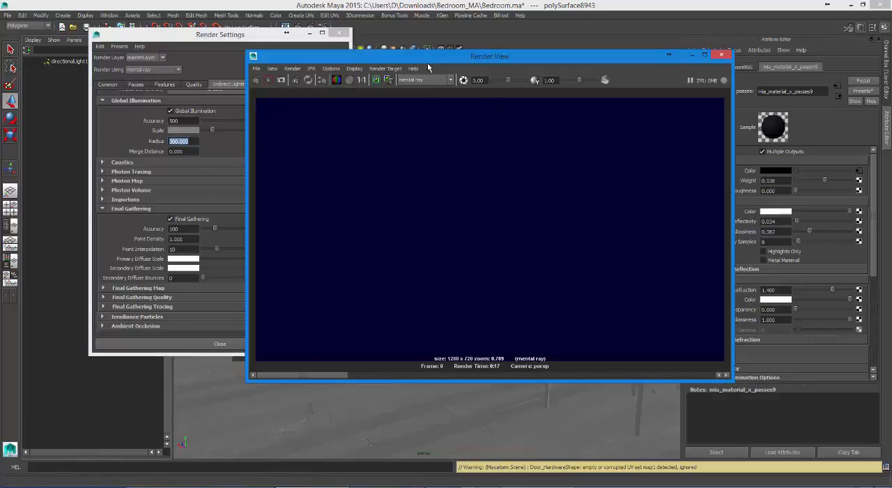
pyautogui.click(259, 82)
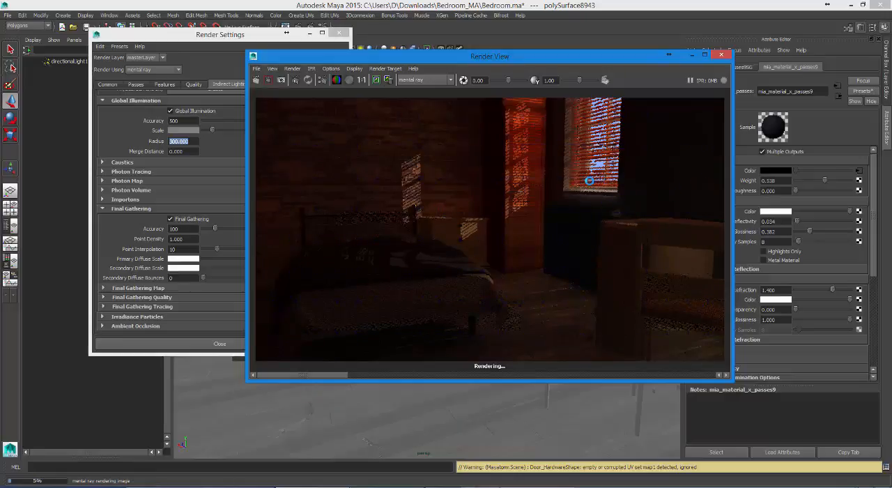
pyautogui.press('Escape')
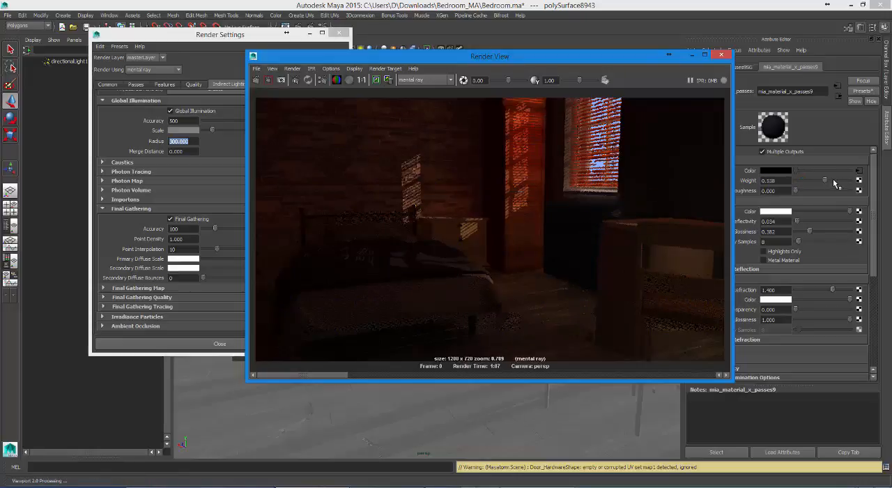
# Step: Raise the radiator material's diffuse Weight to about 0.803 and lighten the Walls1 diffuse color to a medium brownish grey
pyautogui.moveTo(836, 183); pyautogui.dragTo(840, 181)
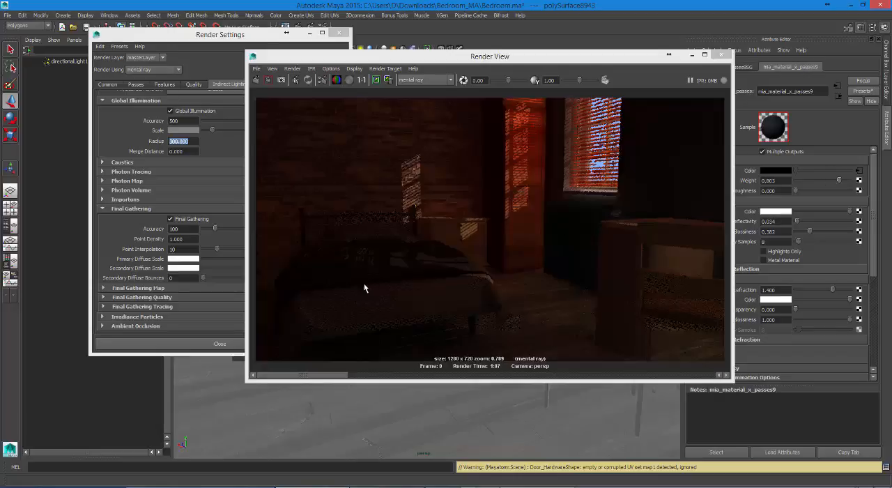
pyautogui.moveTo(570, 56); pyautogui.dragTo(351, 91)
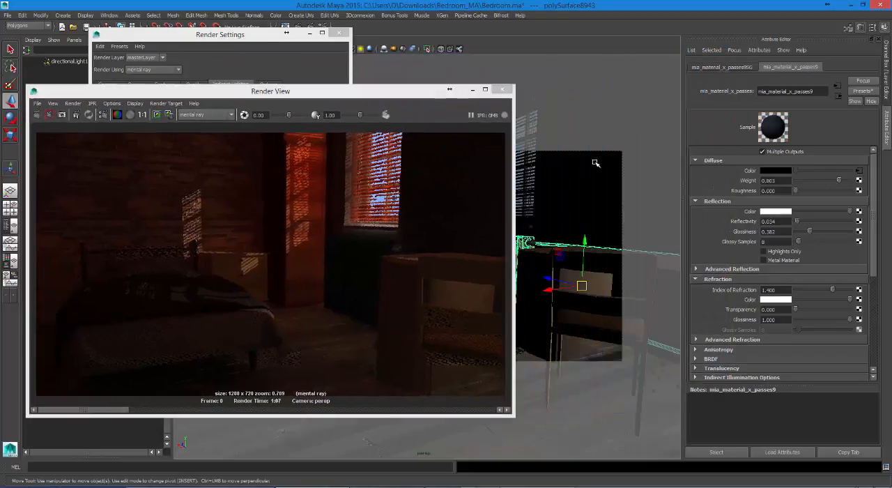
pyautogui.click(595, 163)
pyautogui.moveTo(594, 172); pyautogui.dragTo(594, 350, button='right')
pyautogui.click(813, 171)
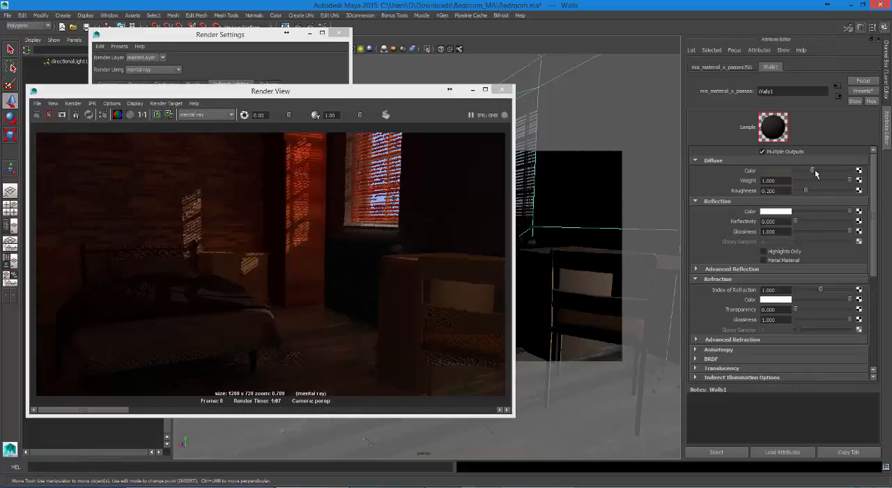
pyautogui.moveTo(817, 173); pyautogui.dragTo(820, 175)
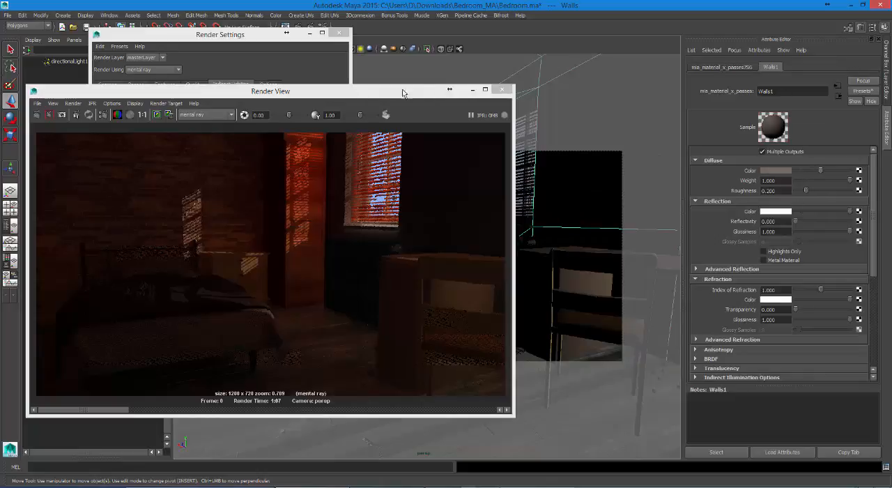
# Step: Render only the region covering the window, radiator and desk to check the lightened materials
pyautogui.moveTo(359, 93); pyautogui.dragTo(475, 74)
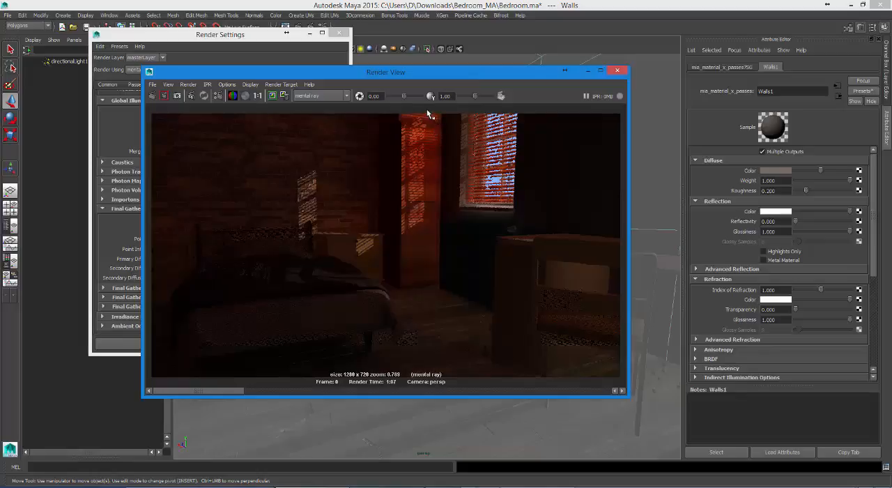
pyautogui.moveTo(427, 110); pyautogui.dragTo(626, 329)
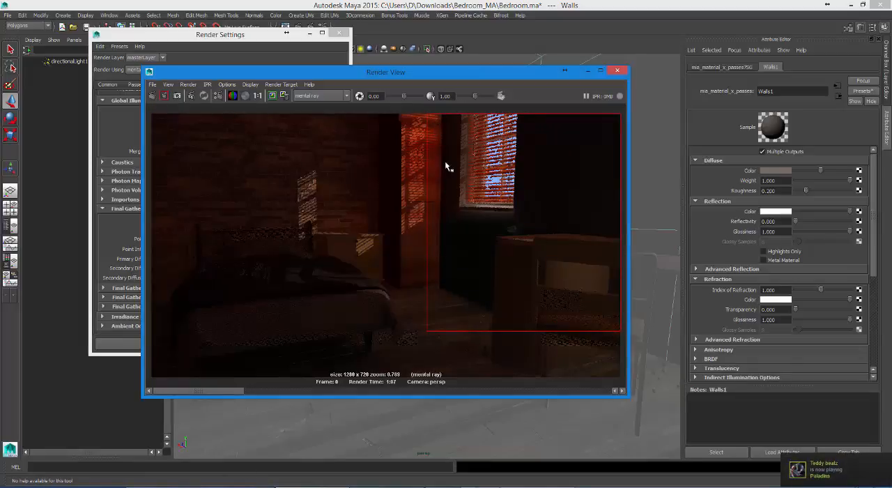
pyautogui.click(418, 116)
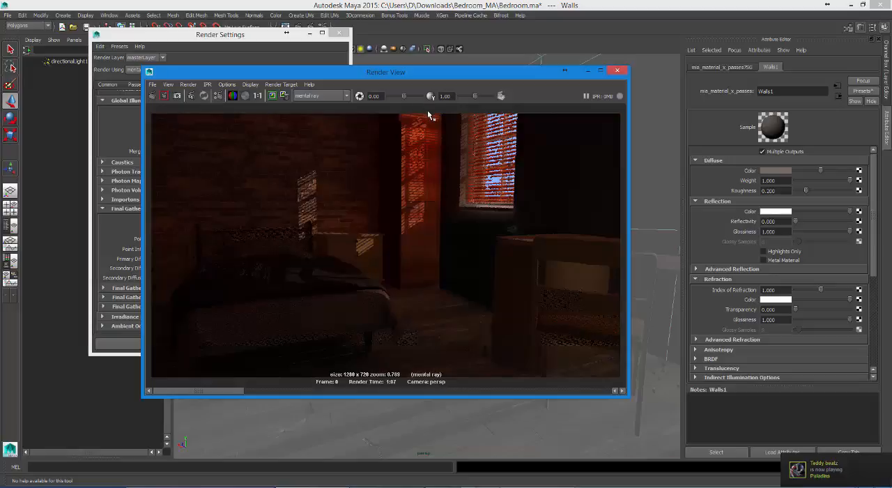
pyautogui.moveTo(427, 110); pyautogui.dragTo(630, 345)
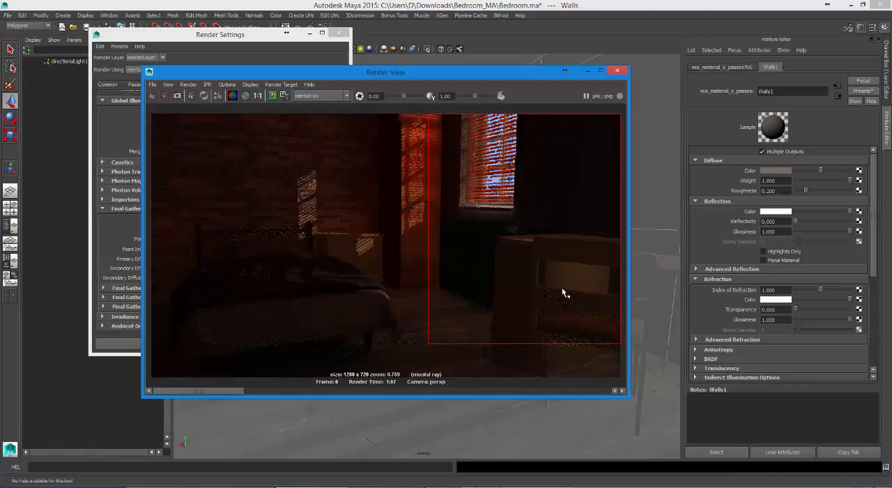
pyautogui.click(164, 96)
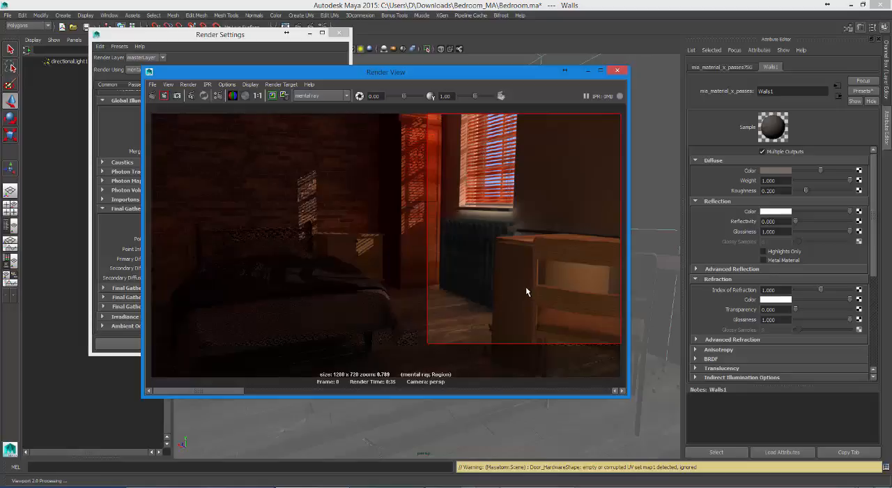
pyautogui.click(406, 331)
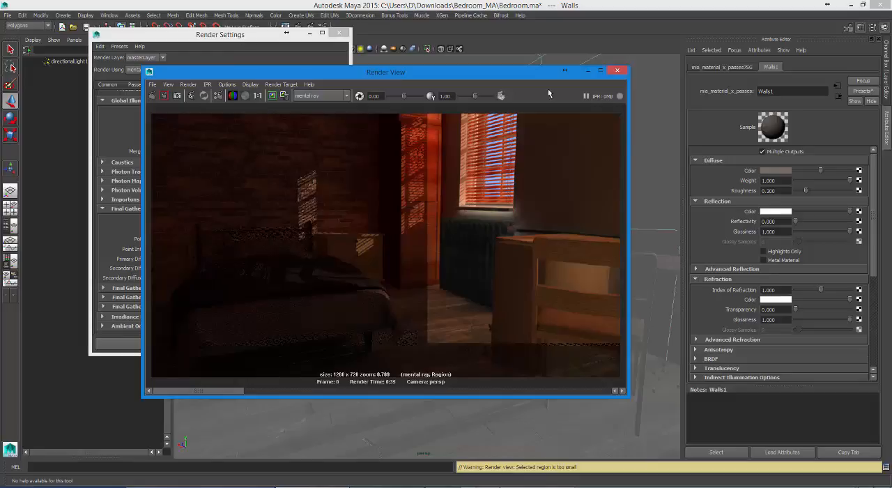
# Step: Set the FG / GI Multiplier of the window's plastic material to 0.1 in its indirect illumination options
pyautogui.moveTo(476, 72); pyautogui.dragTo(297, 96)
pyautogui.click(508, 227)
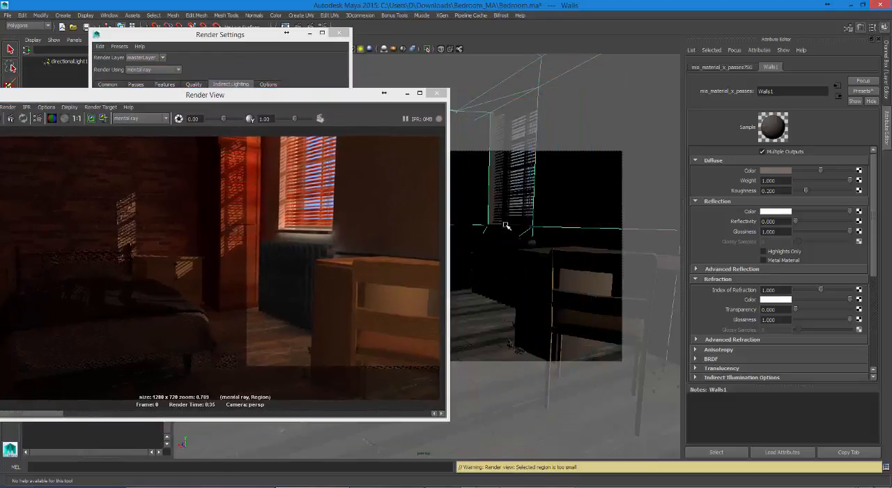
pyautogui.rightClick(507, 227)
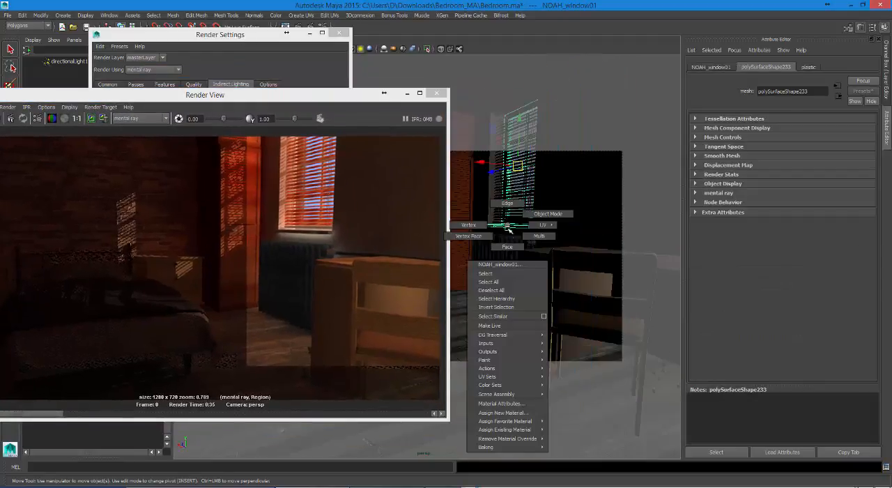
pyautogui.click(501, 403)
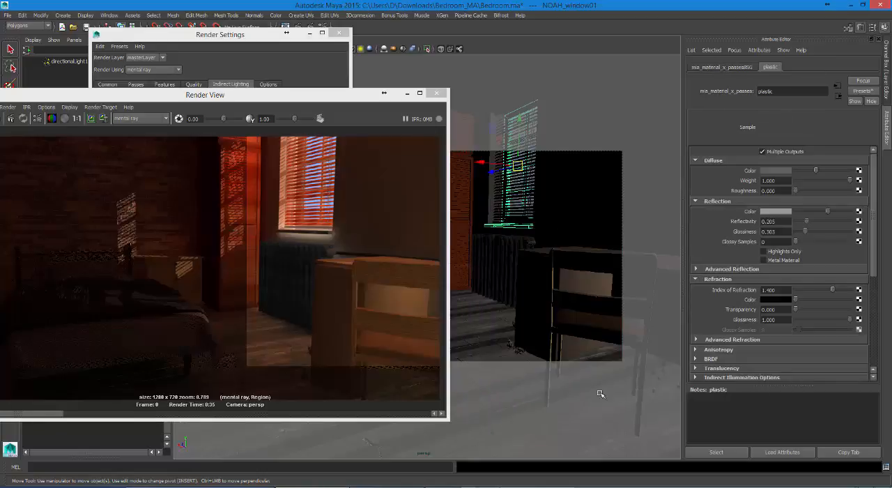
pyautogui.moveTo(874, 244); pyautogui.dragTo(873, 284)
pyautogui.click(789, 288)
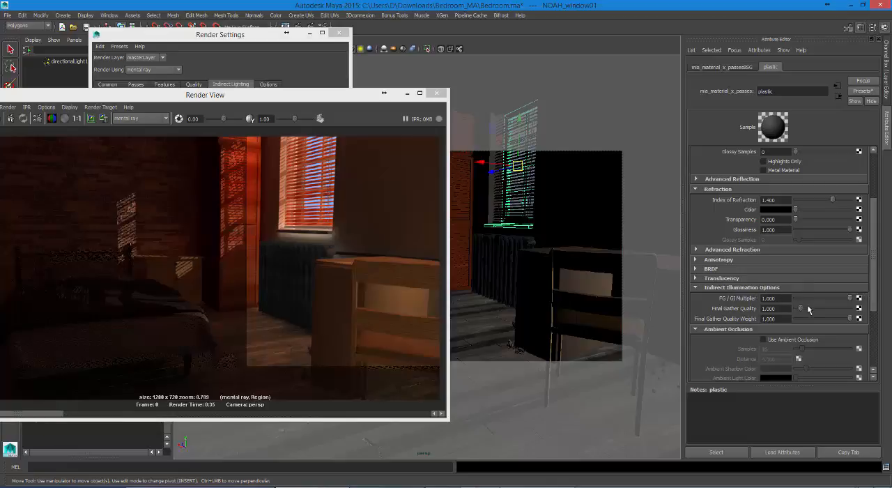
pyautogui.click(771, 299)
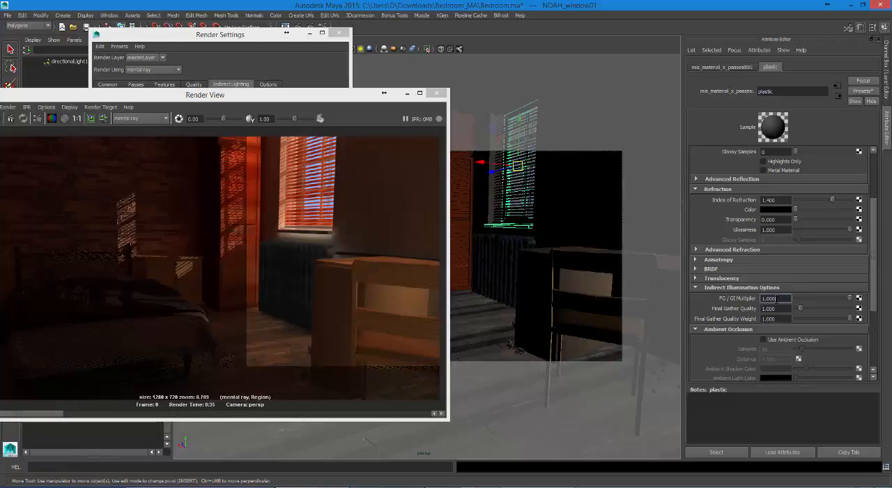
pyautogui.write('0.2')
pyautogui.press('Return')
pyautogui.write('0.1')
pyautogui.press('Return')
# Step: Render a small region around the window sill and the radiator's upper part
pyautogui.moveTo(369, 94); pyautogui.dragTo(521, 73)
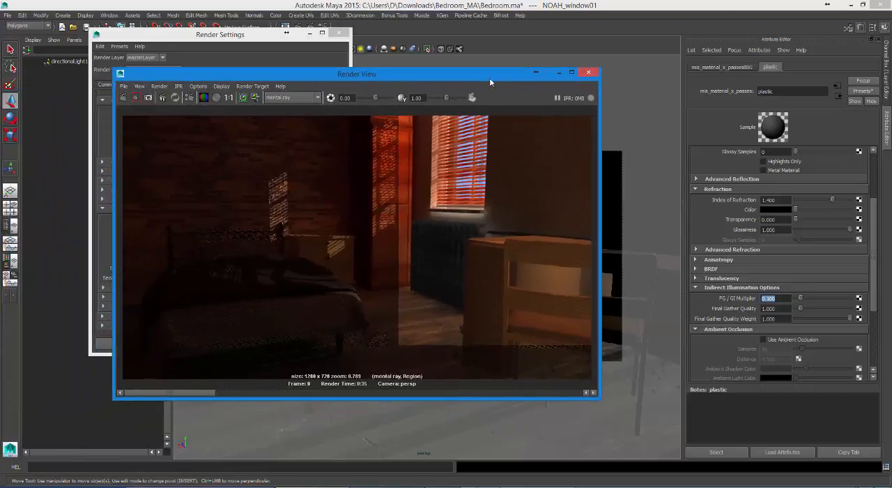
pyautogui.moveTo(494, 238); pyautogui.dragTo(527, 238)
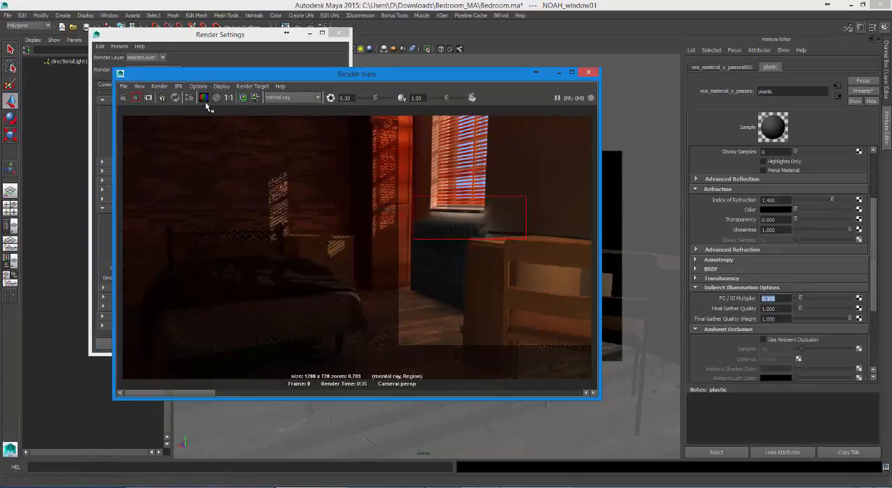
pyautogui.click(135, 98)
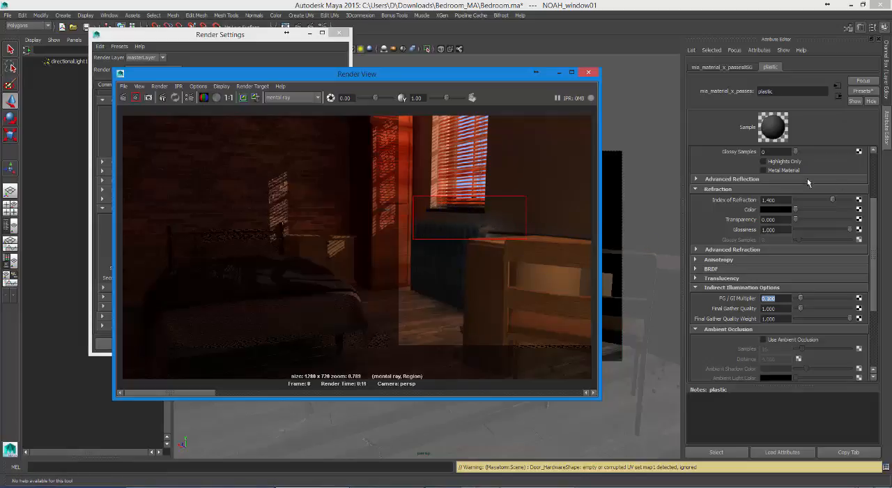
# Step: Render the same small region around the window sill and the radiator's upper part again
pyautogui.moveTo(877, 209); pyautogui.dragTo(827, 171)
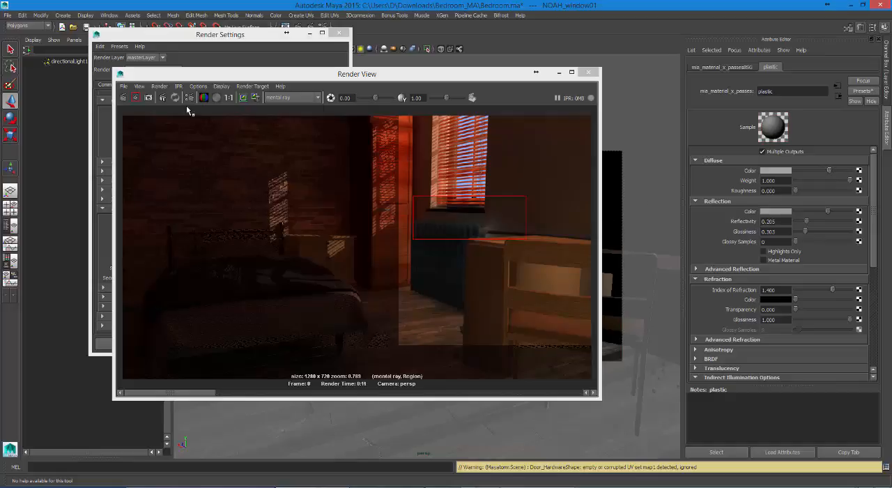
pyautogui.click(138, 98)
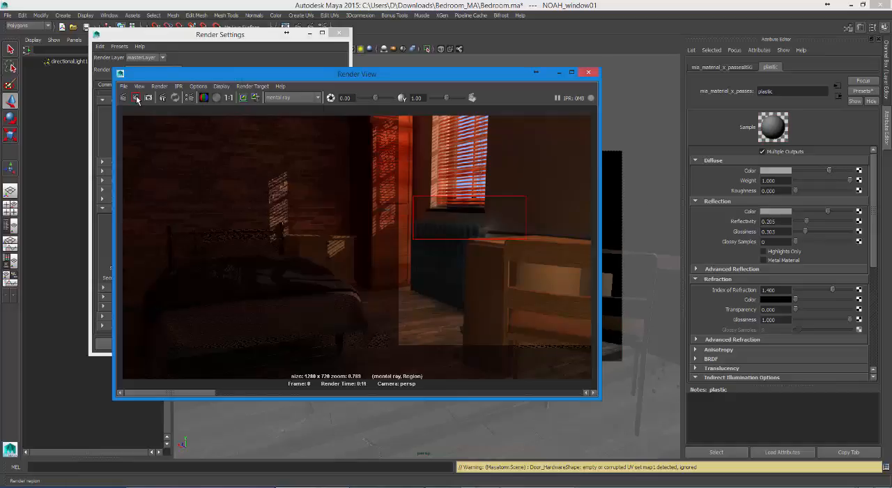
pyautogui.click(137, 98)
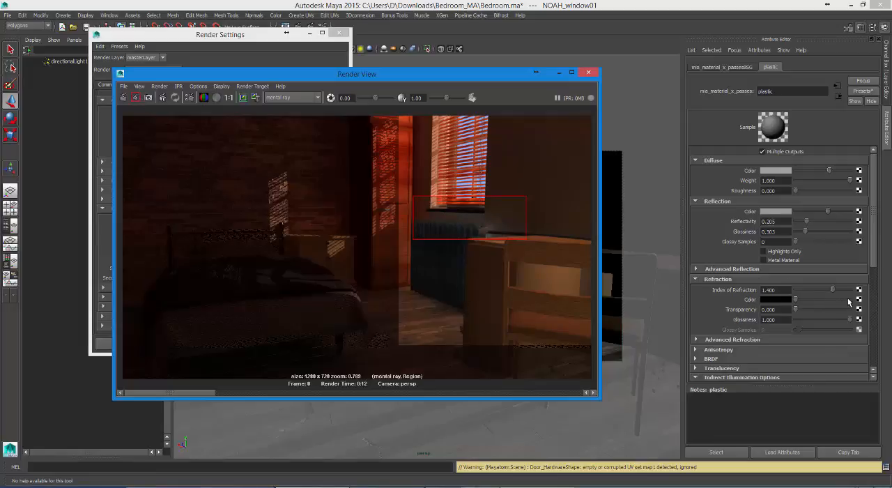
# Step: Set the plastic material's FG / GI Multiplier to 0.4 and lighten its diffuse color to a light grey
pyautogui.moveTo(873, 258); pyautogui.dragTo(876, 326)
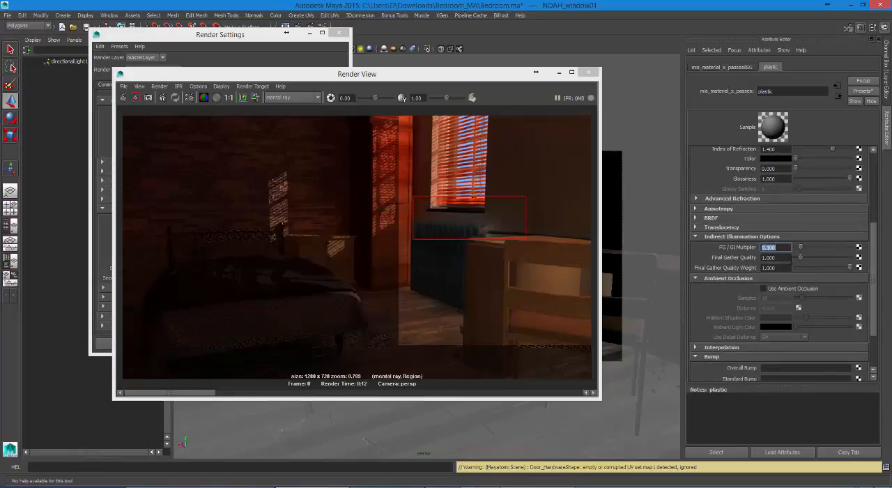
pyautogui.write('0.2')
pyautogui.press('Return')
pyautogui.press('BackSpace')
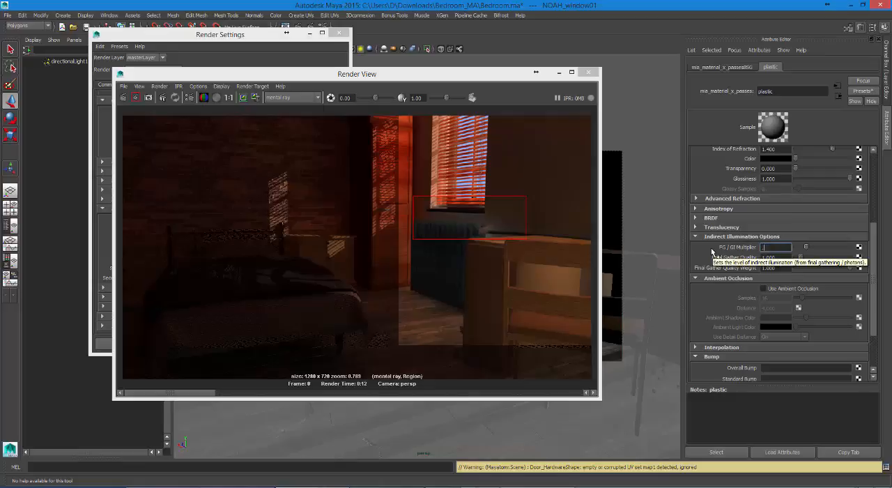
pyautogui.write('.4')
pyautogui.press('Return')
pyautogui.scroll(5, 834, 177)
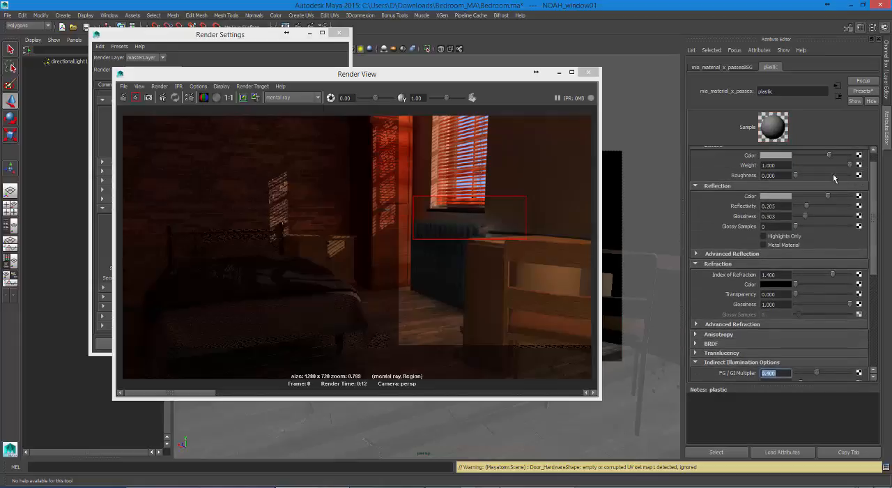
pyautogui.moveTo(832, 155); pyautogui.dragTo(840, 159)
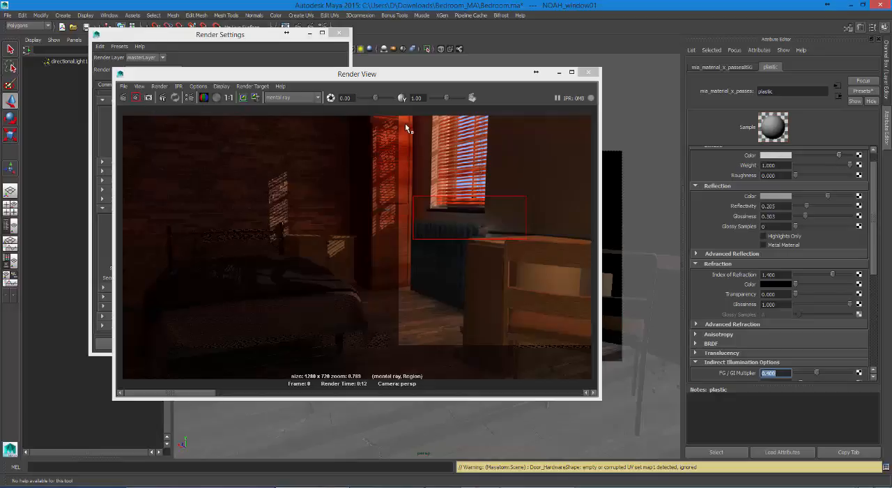
# Step: Render a region covering the window blinds, the sill and the upper part of the radiator
pyautogui.moveTo(412, 124); pyautogui.dragTo(527, 245)
pyautogui.click(137, 98)
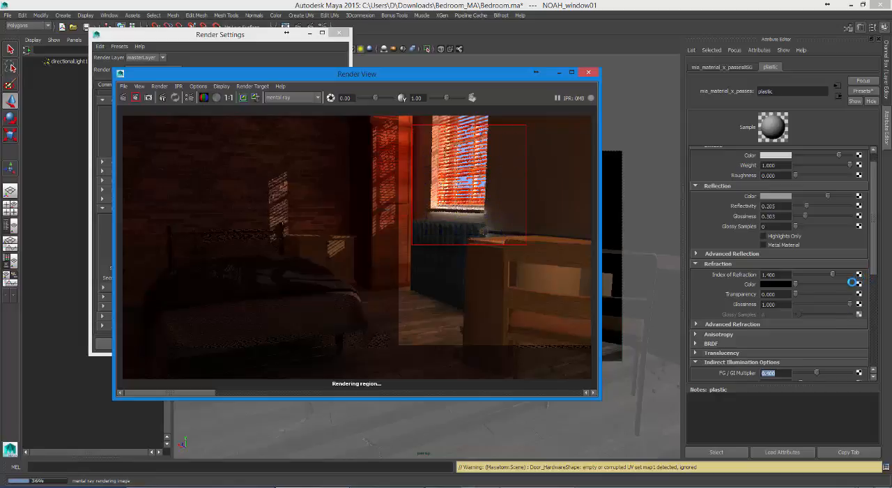
pyautogui.press('Escape')
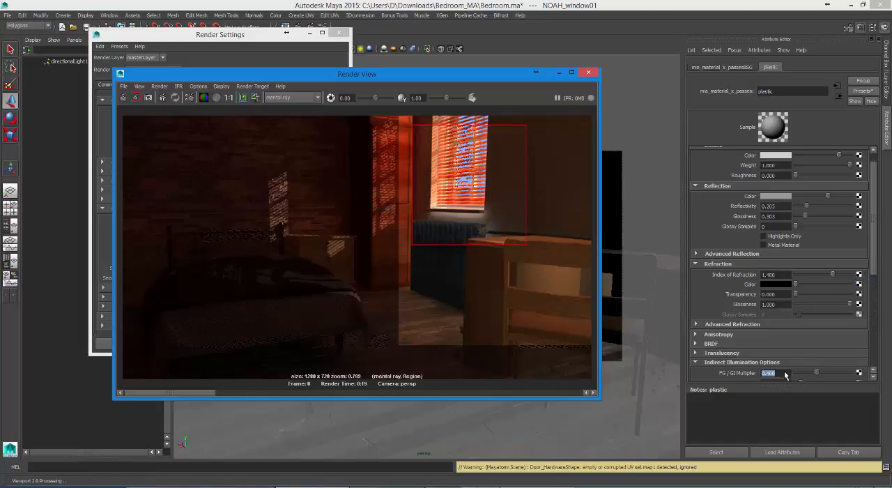
# Step: Set the plastic material's FG / GI Multiplier to 0.2 and clear the render region
pyautogui.scroll(-3, 785, 375)
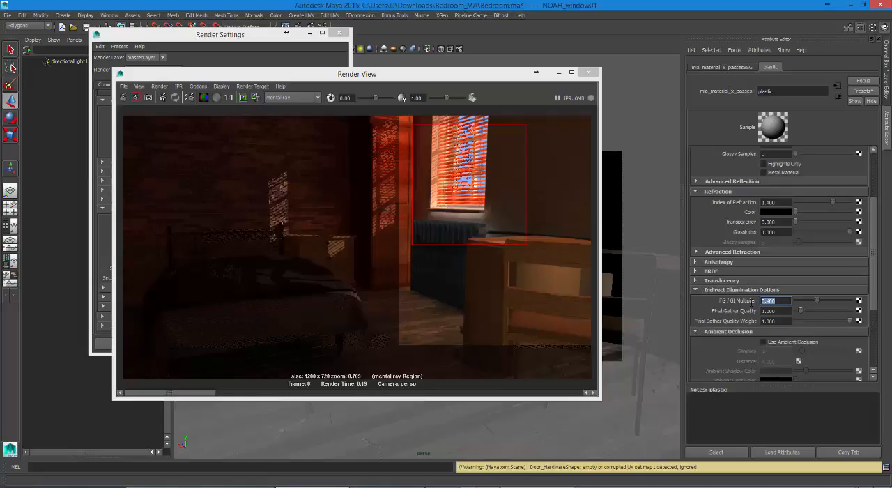
pyautogui.write('.2')
pyautogui.press('Return')
pyautogui.click(450, 231)
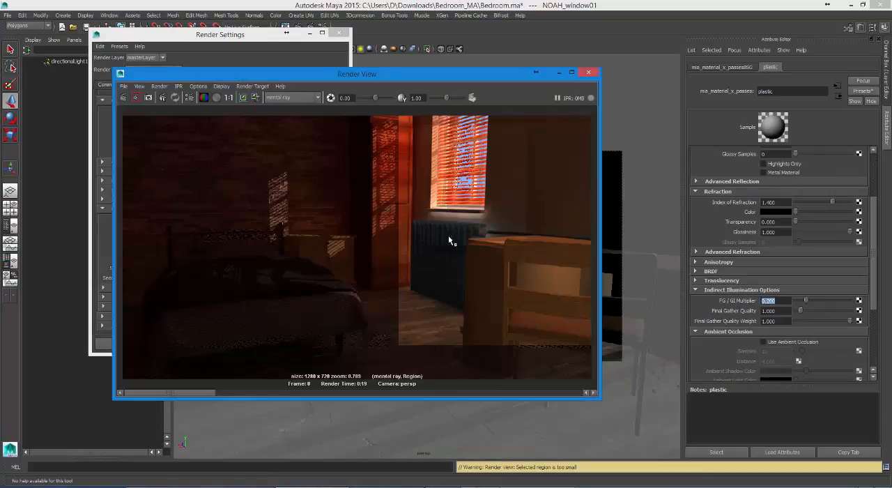
# Step: Set the FG / GI Multiplier of the radiator's material to 0.2 and render the full frame
pyautogui.moveTo(507, 77); pyautogui.dragTo(390, 69)
pyautogui.click(520, 246)
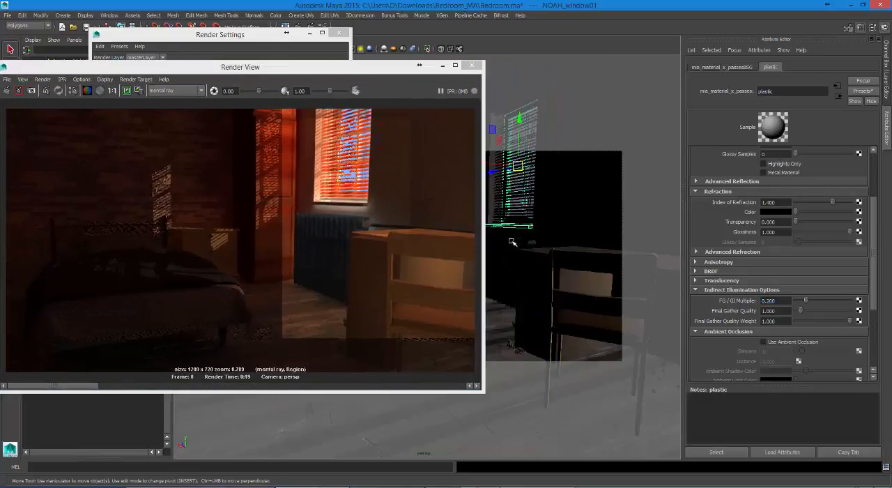
pyautogui.moveTo(509, 243); pyautogui.dragTo(510, 419, button='right')
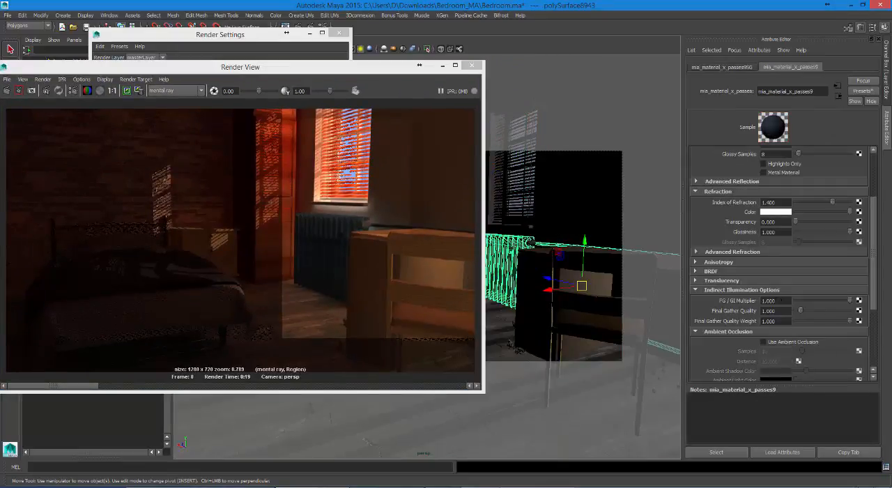
pyautogui.doubleClick(774, 300)
pyautogui.write('2')
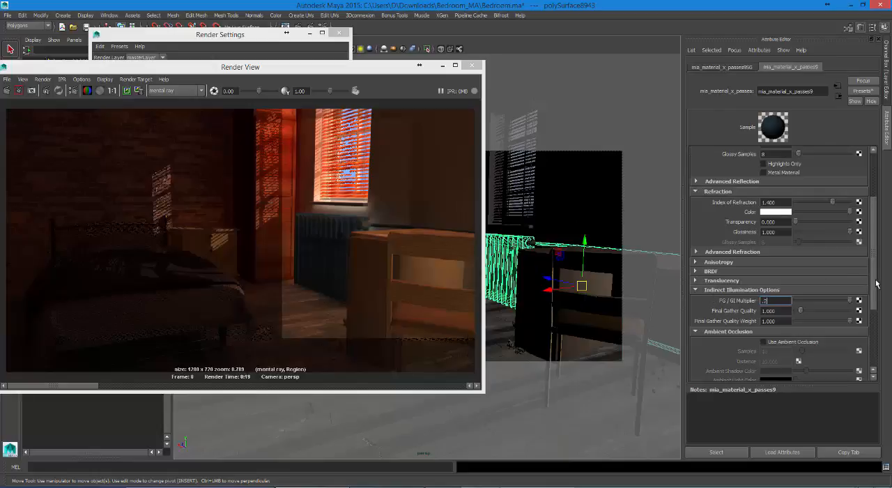
pyautogui.press('Return')
pyautogui.moveTo(874, 205); pyautogui.dragTo(844, 181)
pyautogui.moveTo(339, 67); pyautogui.dragTo(540, 70)
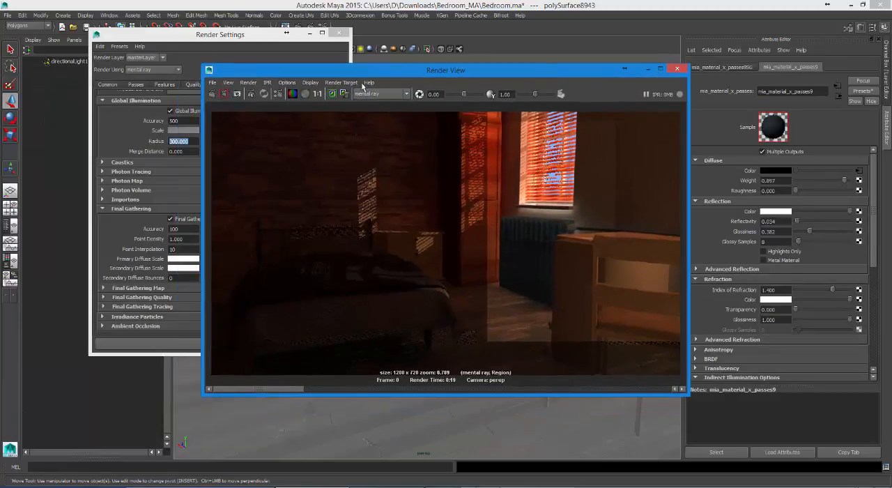
pyautogui.click(214, 94)
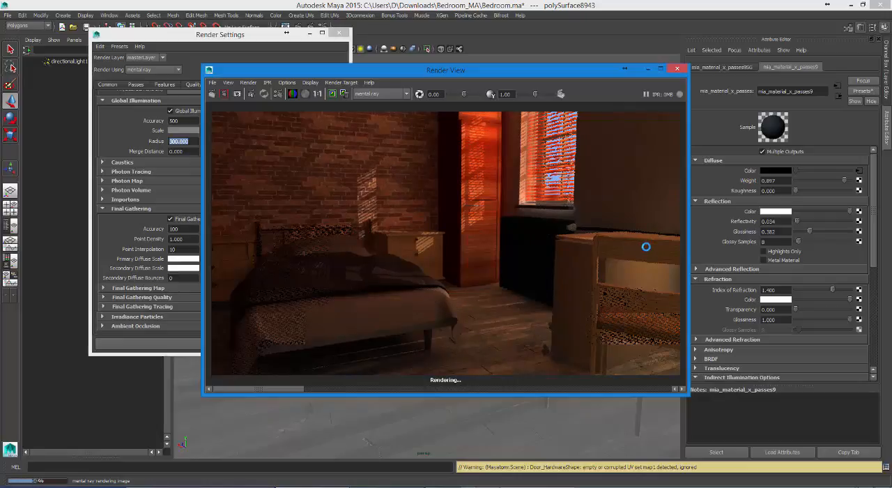
# Step: Set the radiator material's FG / GI Multiplier to 0.6 and render the full frame again
pyautogui.click(874, 343)
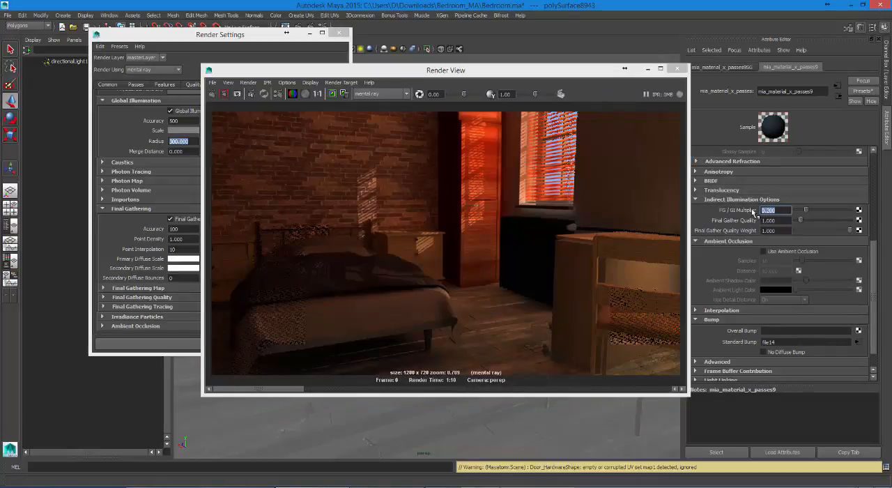
pyautogui.write('0.6')
pyautogui.press('Return')
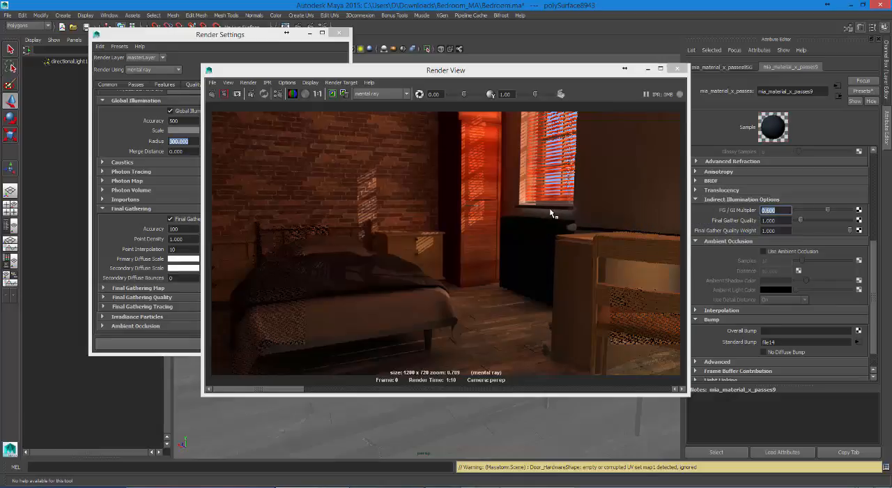
pyautogui.click(212, 96)
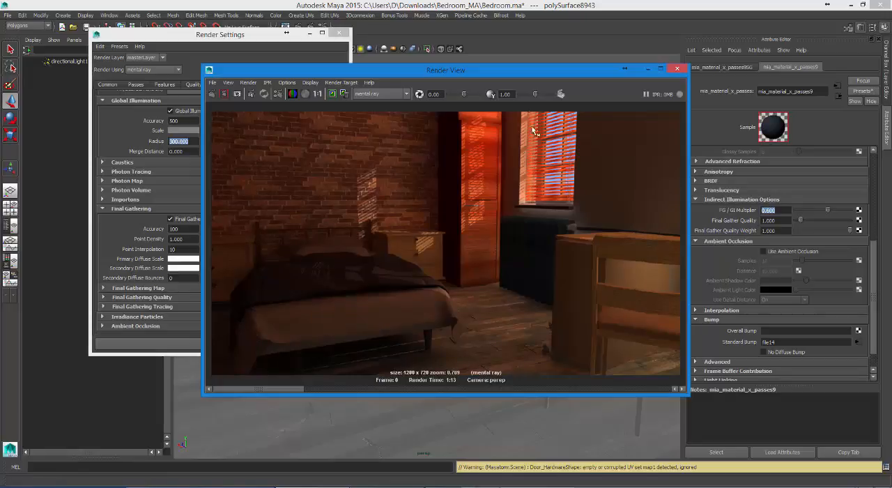
# Step: Set the directional light's Photon Intensity to 2000 and start a new full-frame render
pyautogui.moveTo(507, 77); pyautogui.dragTo(524, 165)
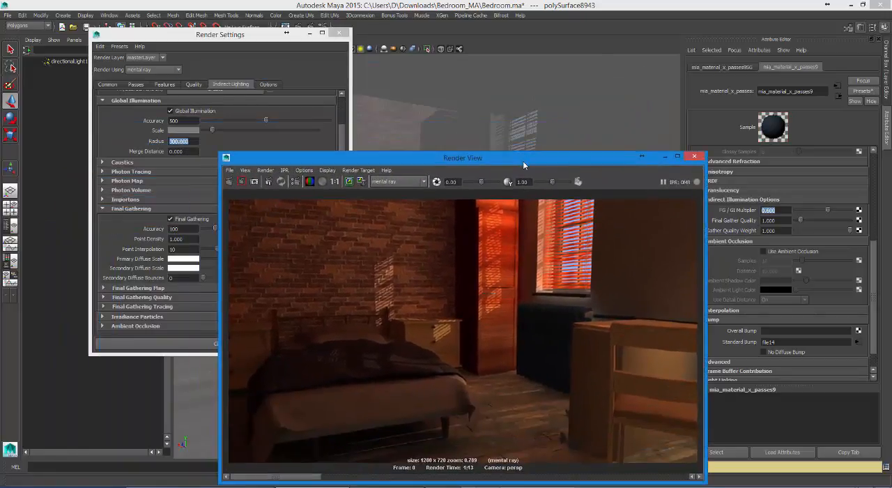
pyautogui.click(67, 61)
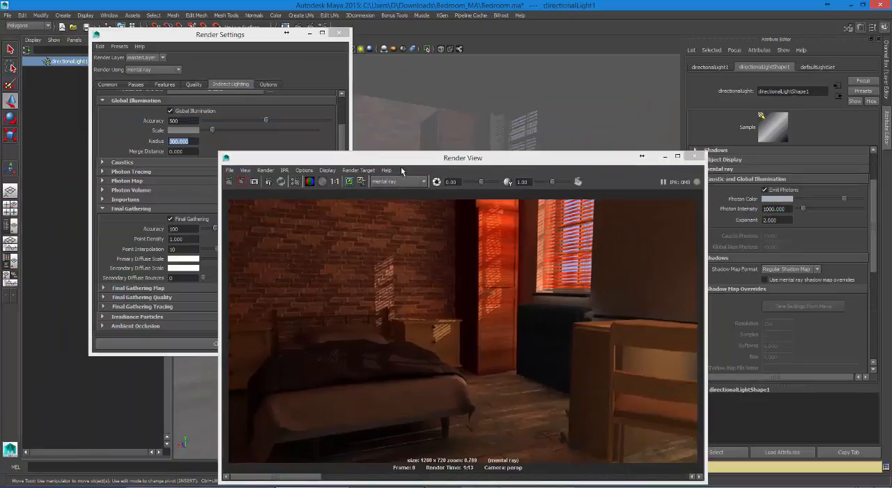
pyautogui.moveTo(391, 156); pyautogui.dragTo(309, 86)
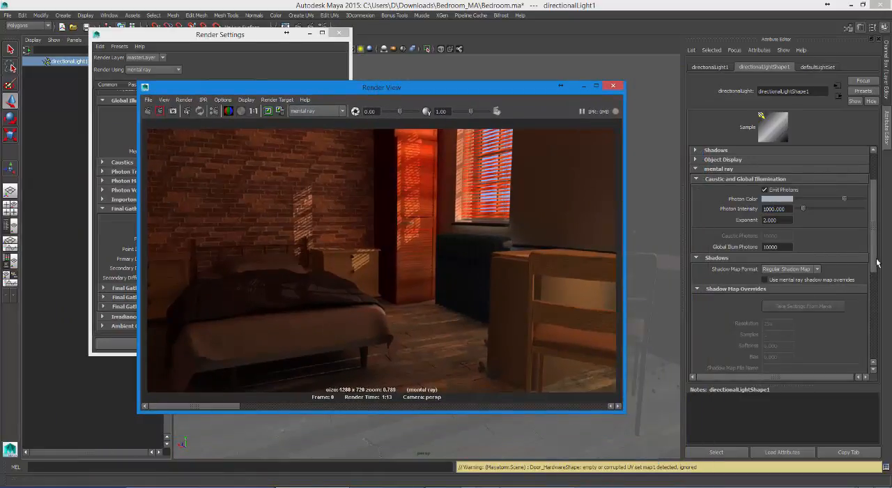
pyautogui.click(788, 209)
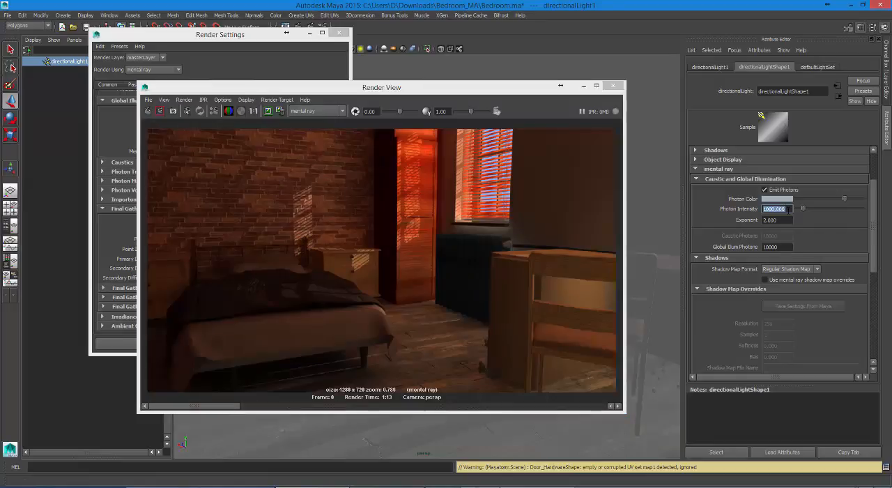
pyautogui.write('2000')
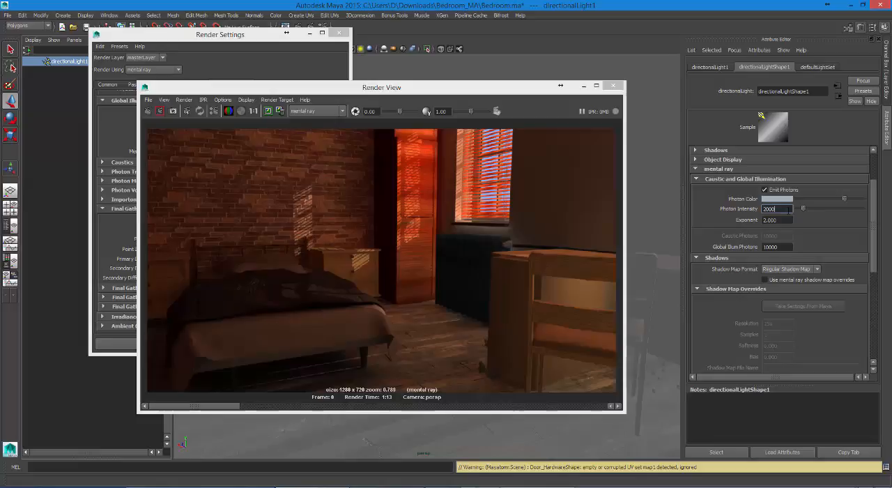
pyautogui.press('Return')
pyautogui.click(148, 112)
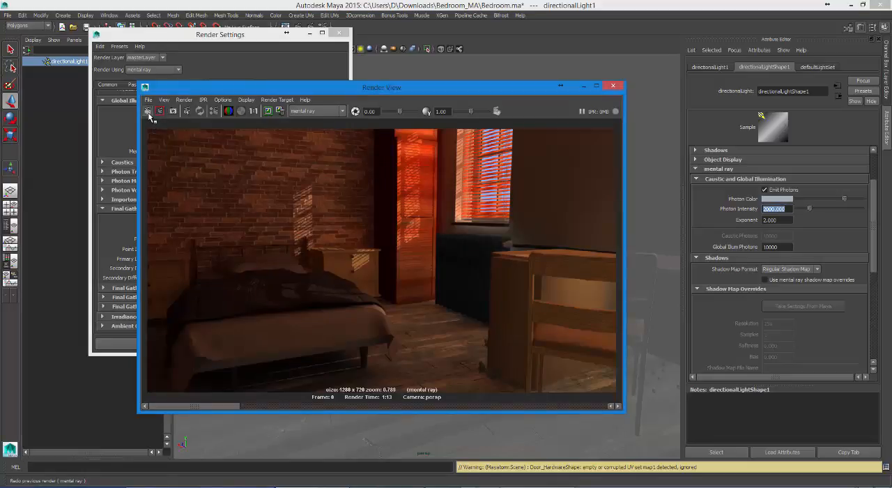
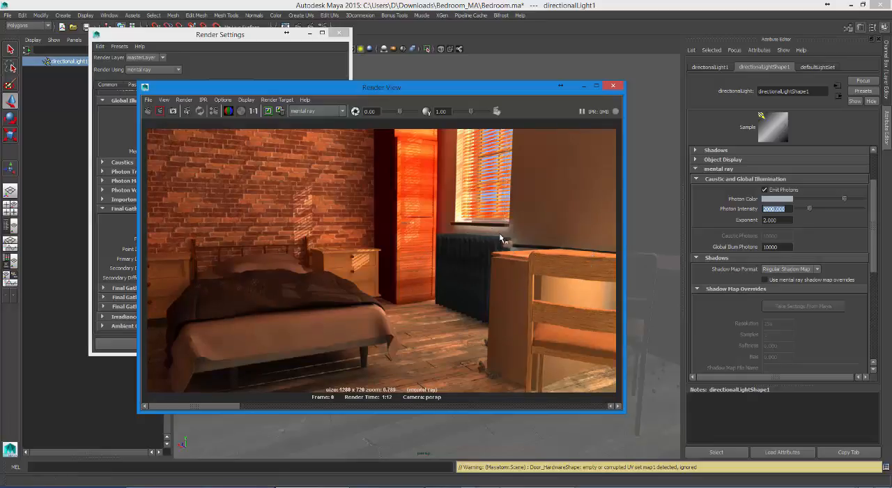
# Step: Set the reflection color of the window blinds' plastic material to a reddish brown sampled from the rendered image
pyautogui.moveTo(547, 89); pyautogui.dragTo(367, 99)
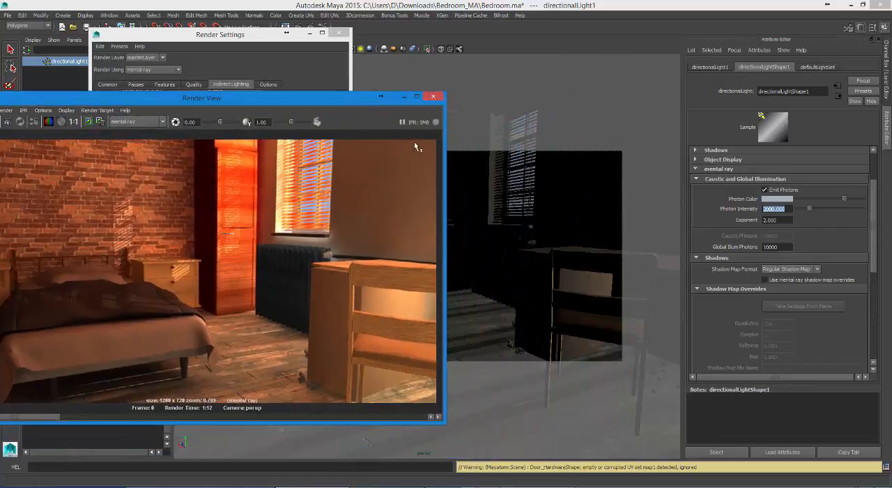
pyautogui.click(508, 227)
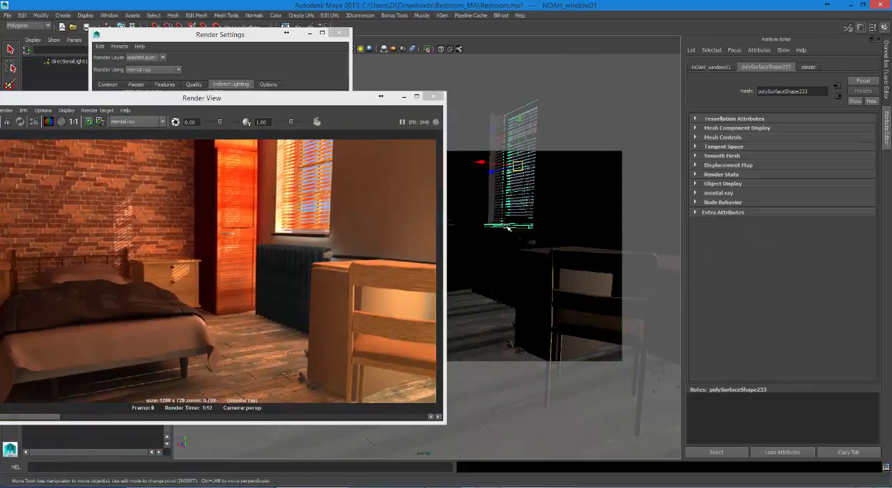
pyautogui.click(807, 67)
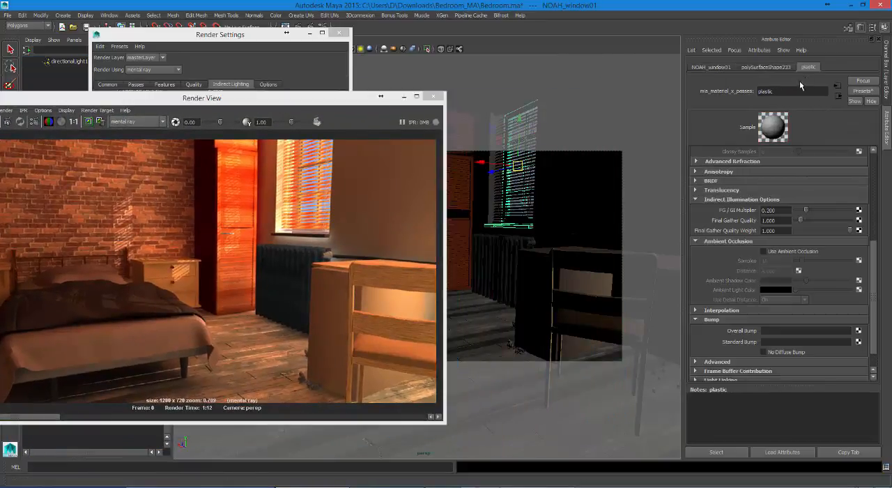
pyautogui.moveTo(874, 254); pyautogui.dragTo(811, 192)
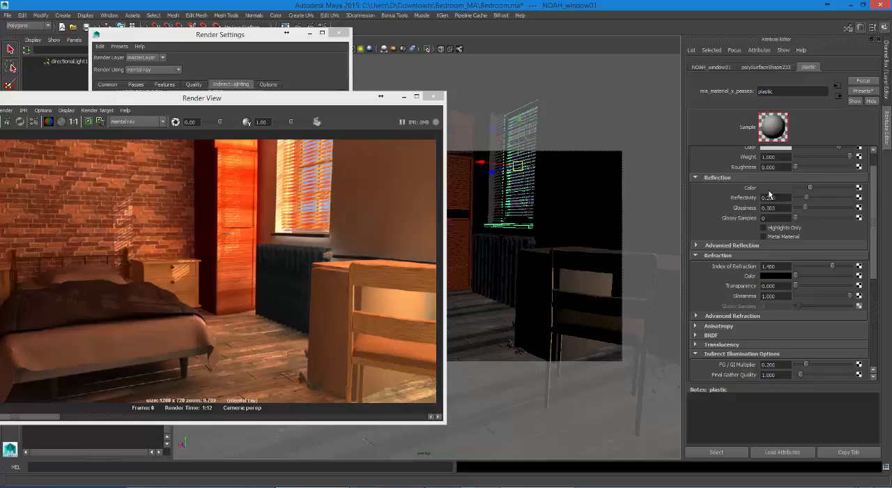
pyautogui.click(773, 190)
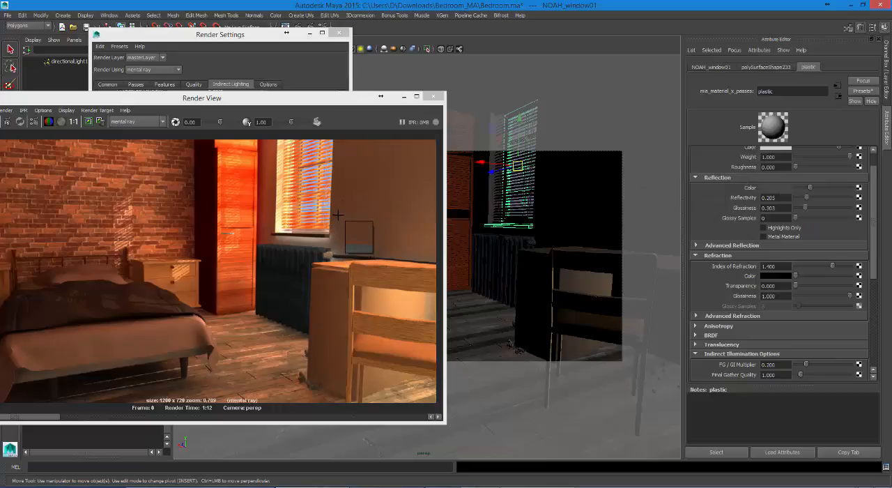
pyautogui.click(346, 216)
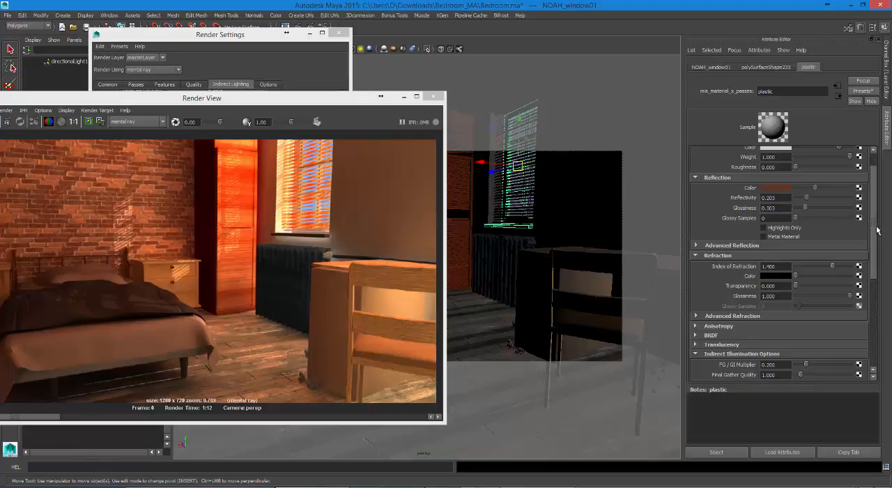
# Step: Set the plastic material's FG / GI Multiplier to 0.1
pyautogui.moveTo(873, 229); pyautogui.dragTo(871, 294)
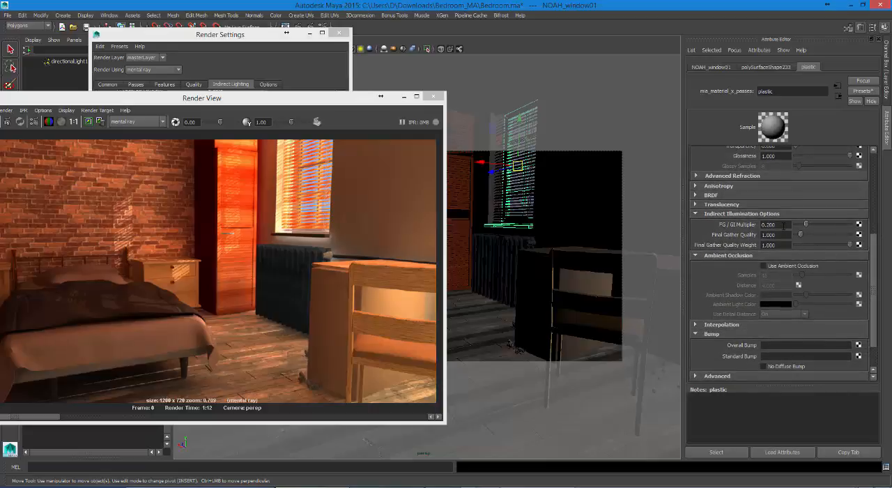
pyautogui.moveTo(780, 225); pyautogui.dragTo(763, 226)
pyautogui.write('.1')
pyautogui.press('Return')
# Step: Enable Ambient Occlusion in the indirect lighting render settings with 2048 rays
pyautogui.moveTo(312, 102); pyautogui.dragTo(404, 125)
pyautogui.click(502, 121)
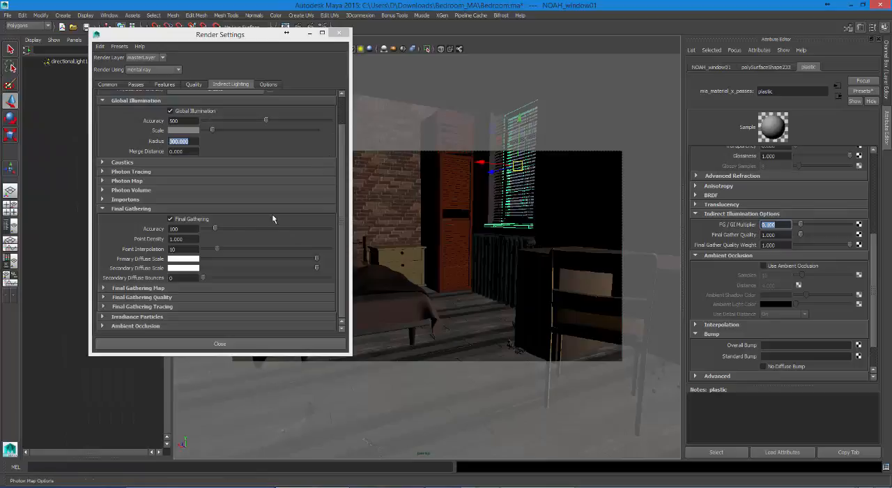
pyautogui.click(207, 325)
pyautogui.scroll(-2, 202, 322)
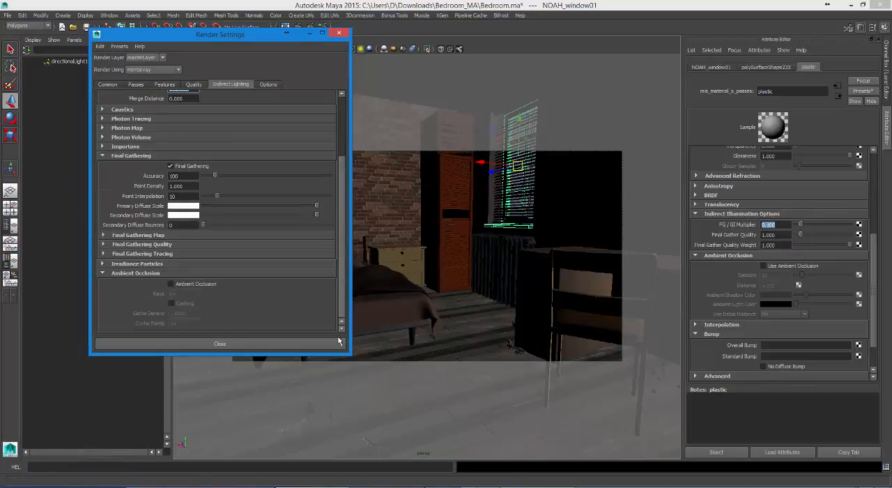
pyautogui.doubleClick(182, 294)
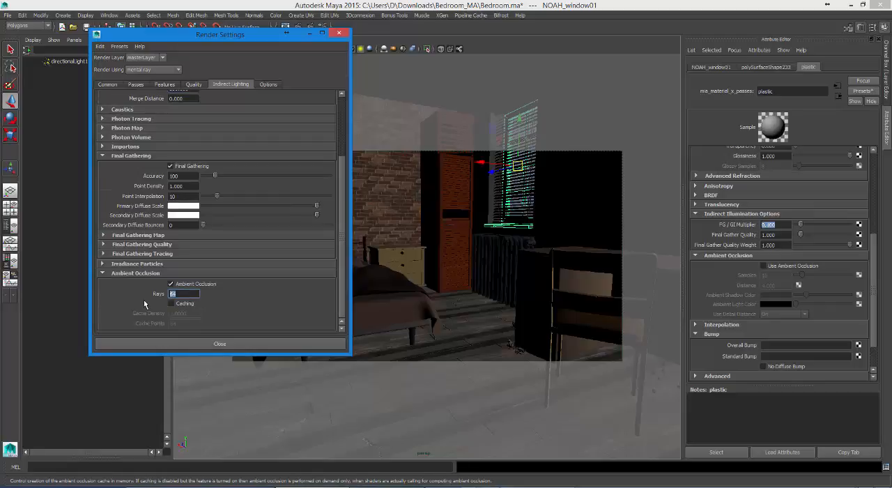
pyautogui.write('2048')
pyautogui.press('Return')
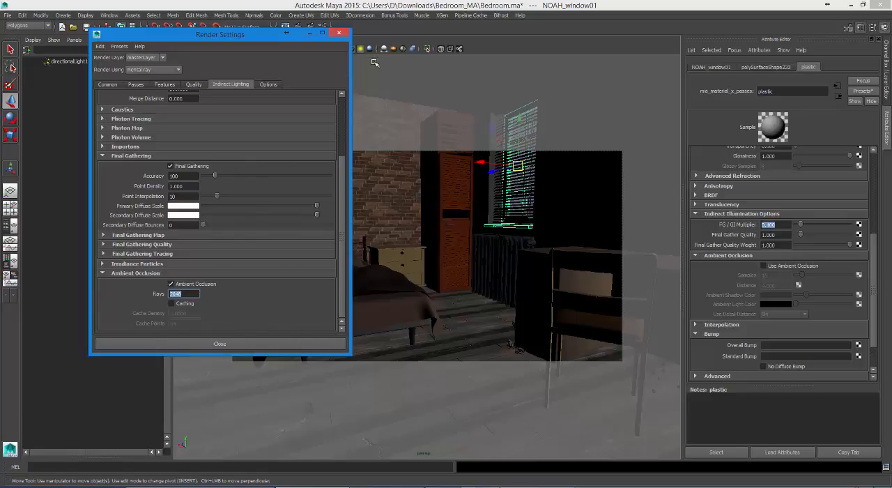
# Step: Render the full frame again and compare the result with the stored earlier renders
pyautogui.click(286, 33)
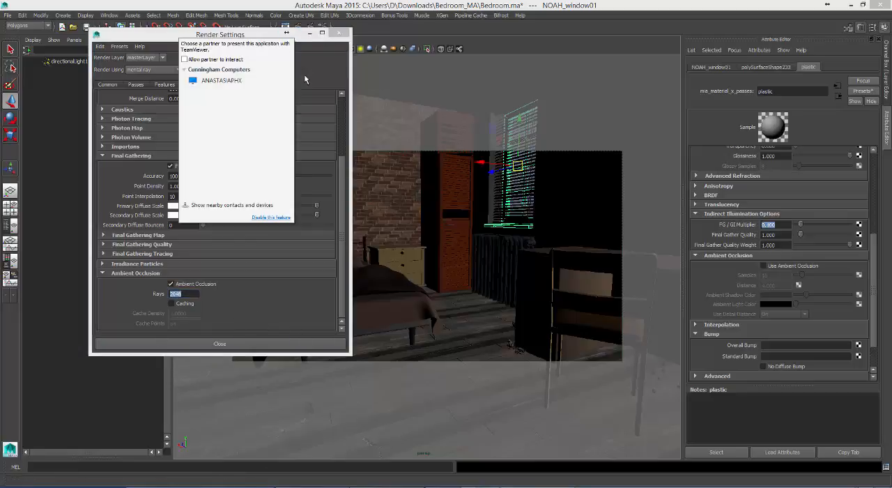
pyautogui.moveTo(246, 33); pyautogui.dragTo(233, 84)
pyautogui.click(286, 28)
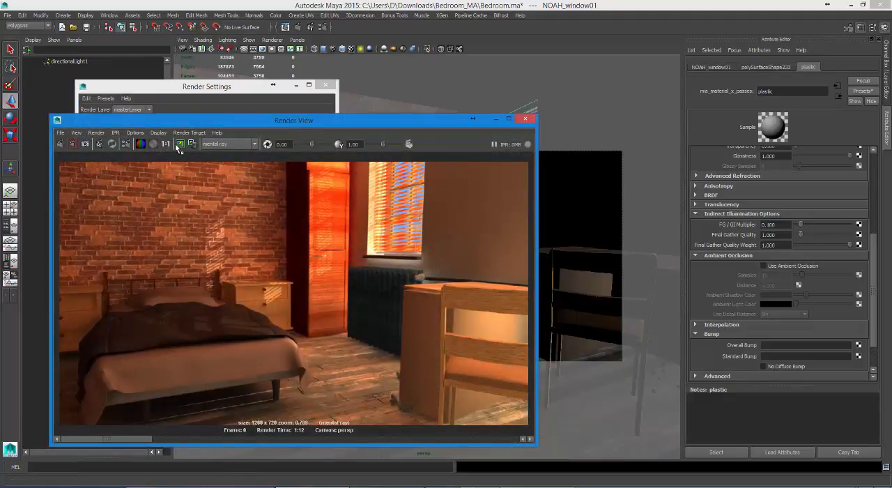
pyautogui.click(61, 146)
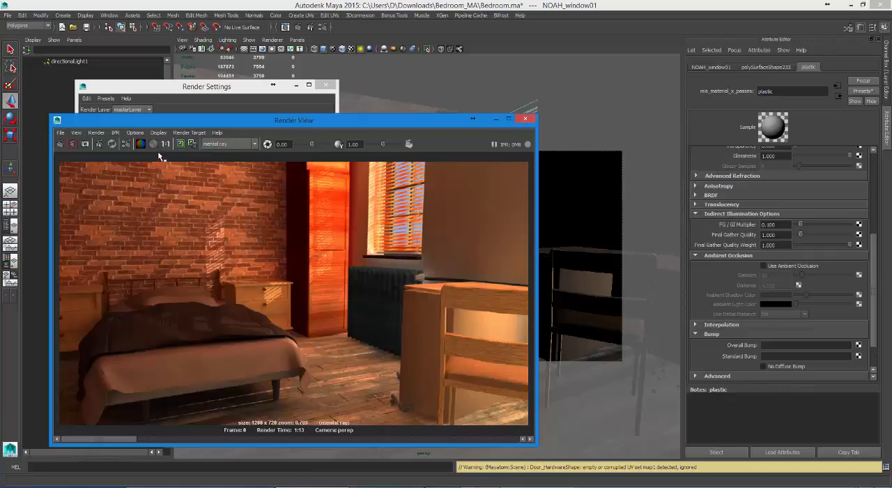
pyautogui.click(165, 440)
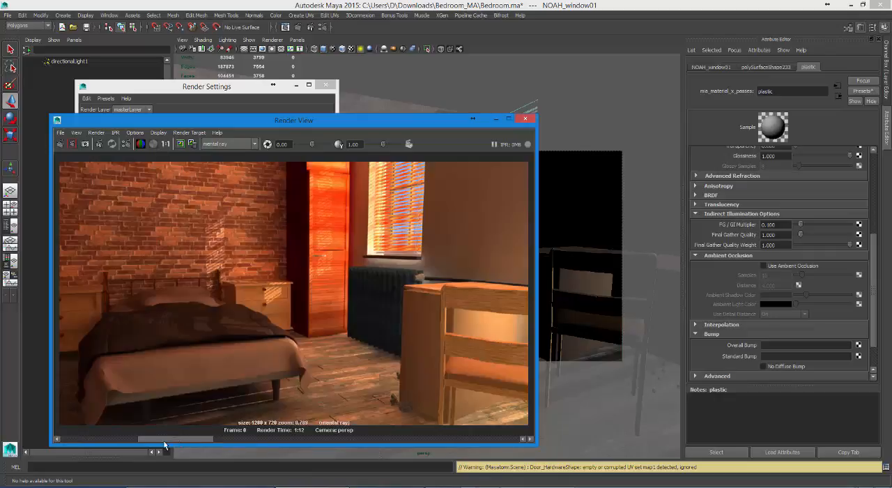
pyautogui.moveTo(164, 442); pyautogui.dragTo(207, 452)
pyautogui.moveTo(98, 454); pyautogui.dragTo(535, 442)
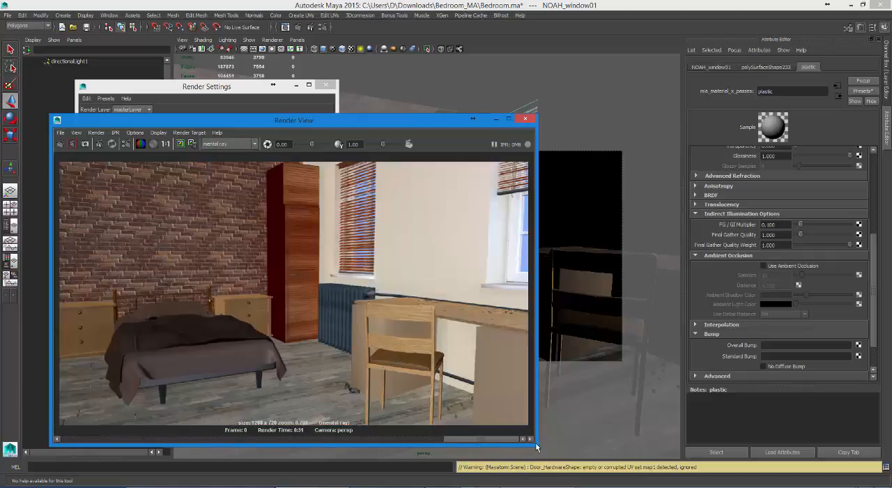
pyautogui.moveTo(535, 442); pyautogui.dragTo(556, 454)
pyautogui.moveTo(277, 432); pyautogui.dragTo(94, 441)
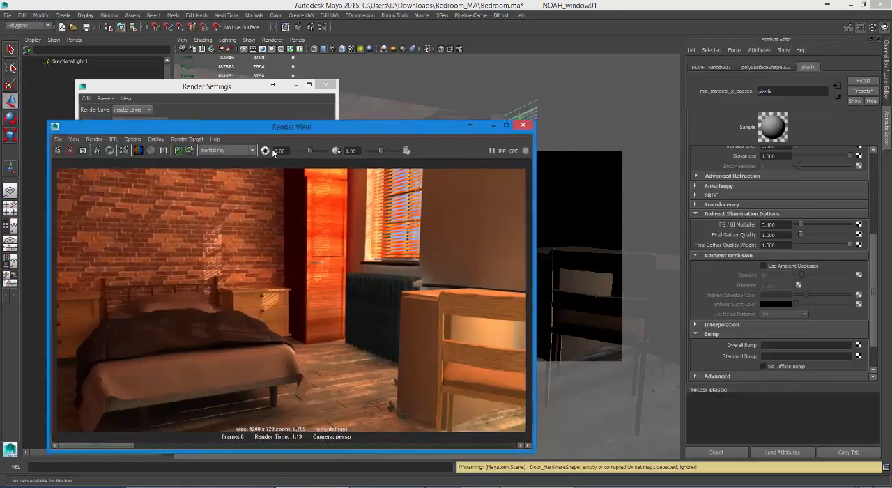
# Step: Set the diffuse Weight of the cabinet's slates material to 0.7
pyautogui.moveTo(348, 120); pyautogui.dragTo(312, 253)
pyautogui.click(447, 183)
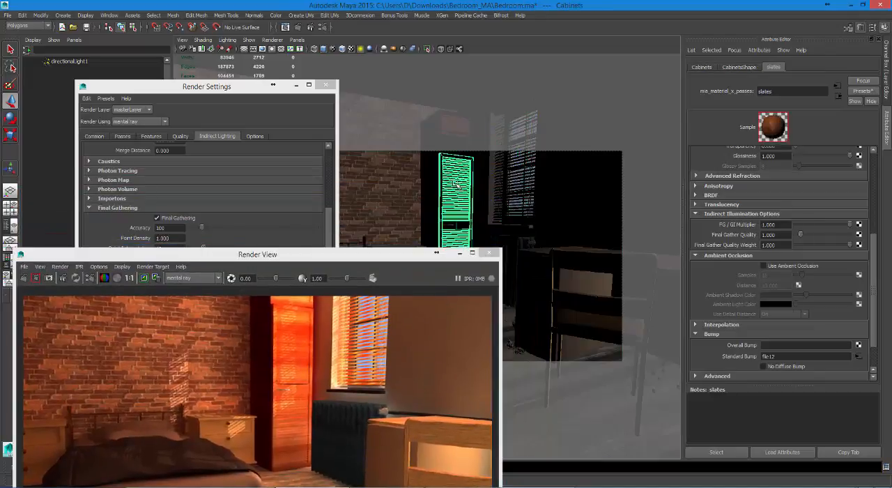
pyautogui.scroll(8, 864, 237)
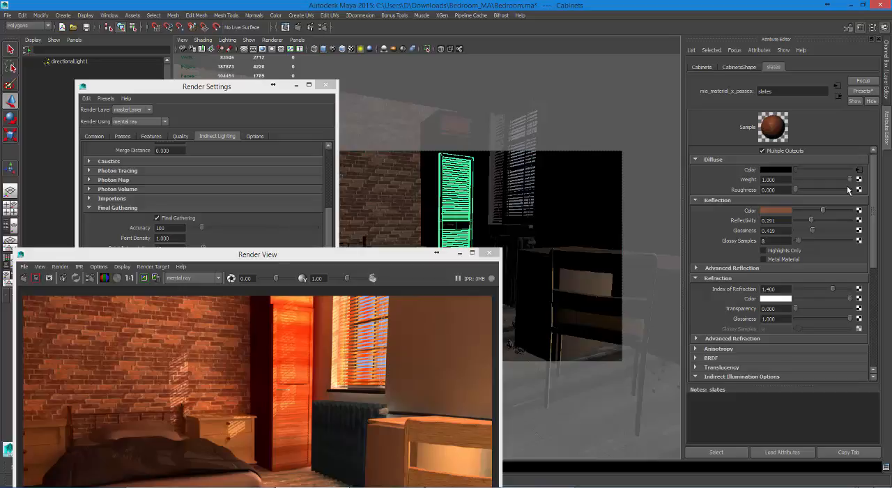
pyautogui.moveTo(847, 184); pyautogui.dragTo(835, 183)
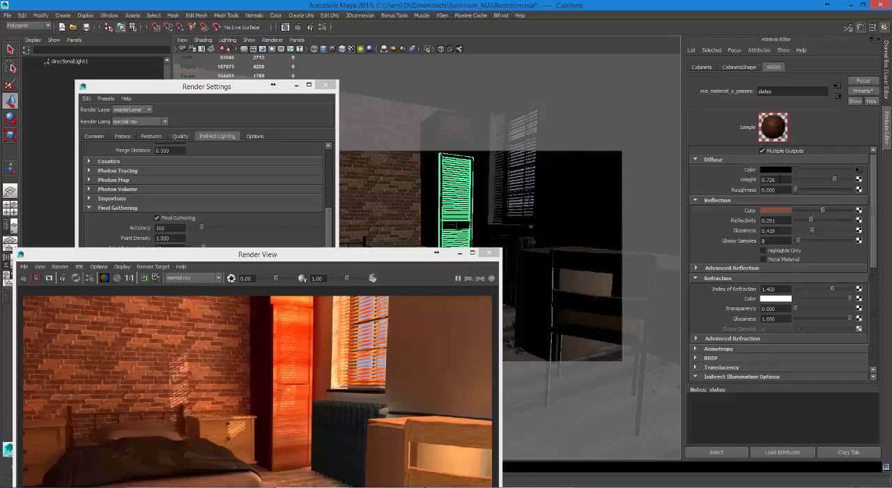
pyautogui.moveTo(780, 180); pyautogui.dragTo(717, 171)
pyautogui.write('.7')
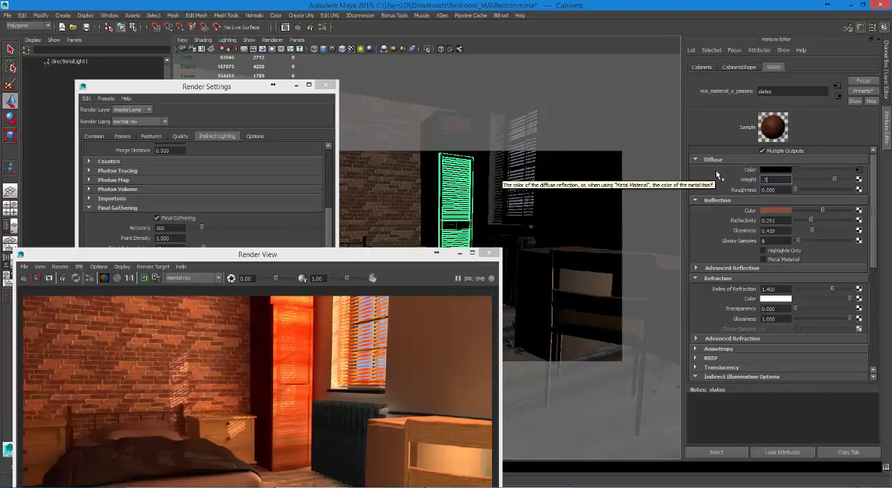
pyautogui.press('Return')
# Step: Render only a region around the tall cabinet, and clear the render region
pyautogui.moveTo(364, 256); pyautogui.dragTo(398, 124)
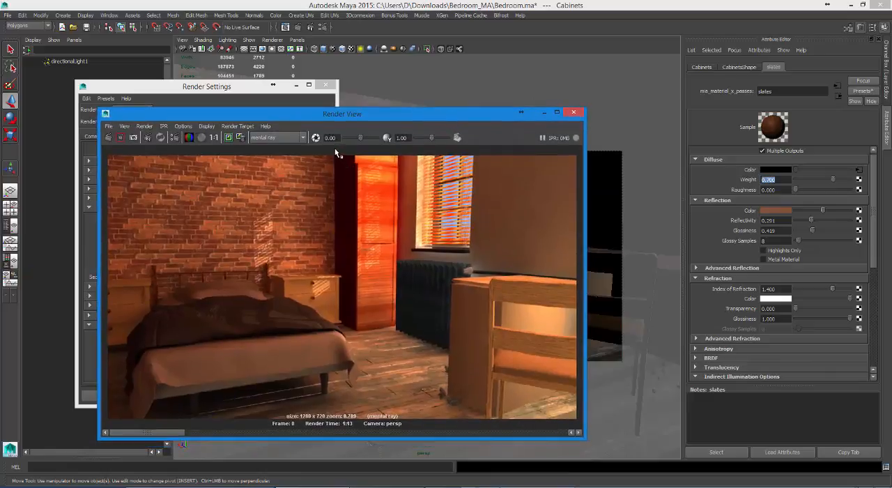
pyautogui.moveTo(335, 150)
pyautogui.mouseDown()
pyautogui.moveTo(402, 314)
pyautogui.moveTo(403, 349)
pyautogui.mouseUp()
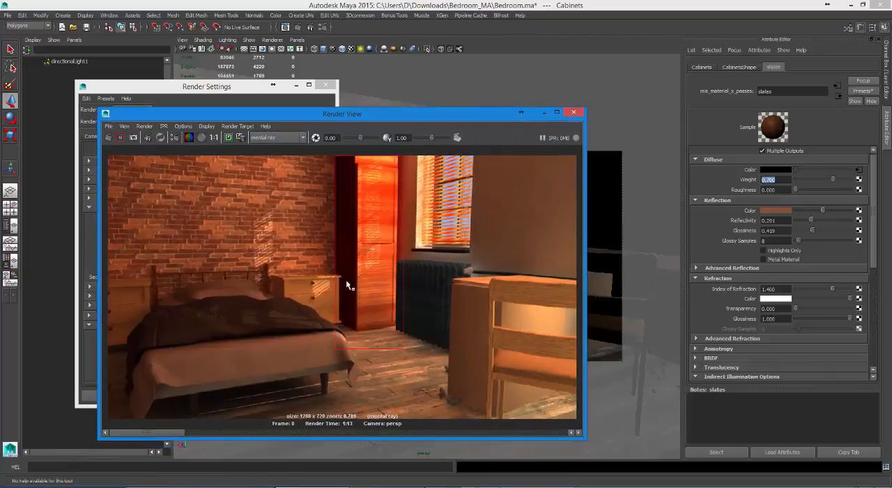
pyautogui.click(122, 138)
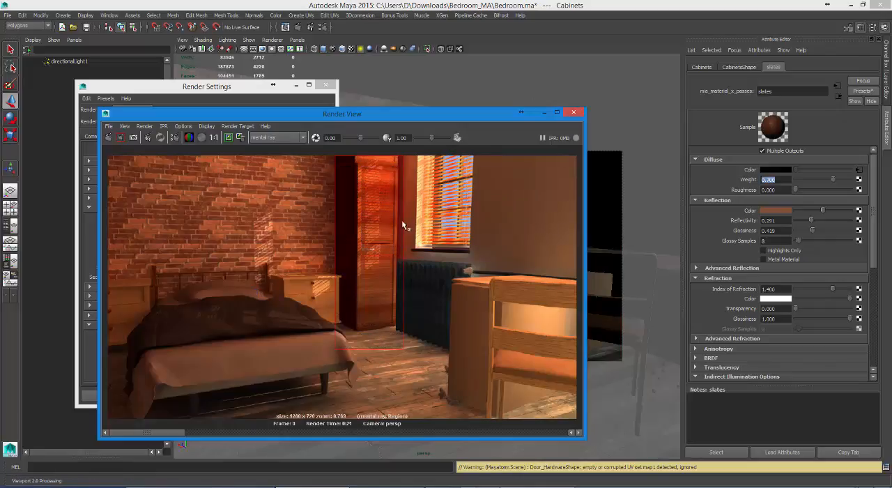
pyautogui.click(420, 216)
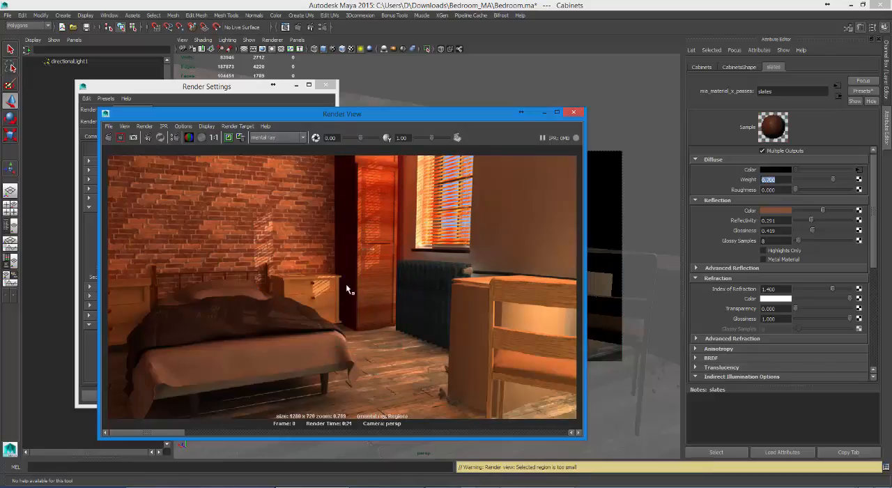
# Step: Render the full frame, inspect it in an enlarged Render View, and close the Render Settings
pyautogui.click(109, 138)
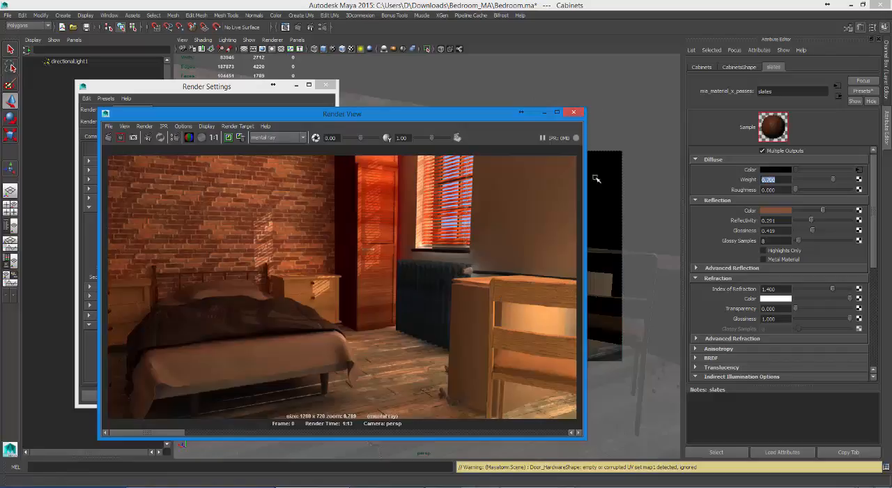
pyautogui.moveTo(584, 441); pyautogui.dragTo(753, 487)
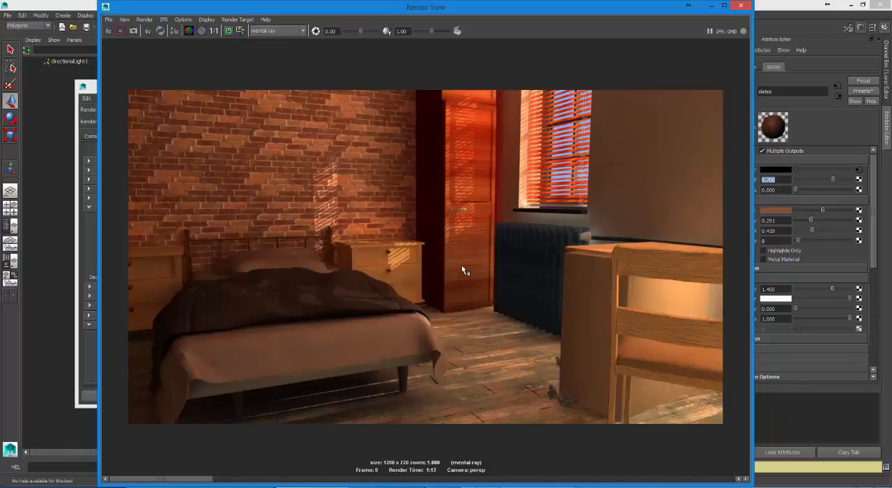
pyautogui.moveTo(611, 10); pyautogui.dragTo(435, 299)
pyautogui.click(325, 84)
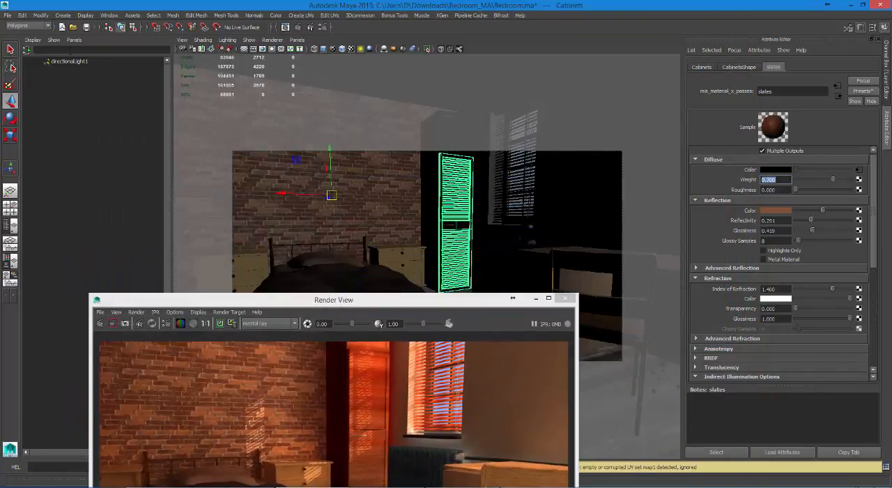
# Step: Set the directional light's Intensity to 2
pyautogui.click(64, 60)
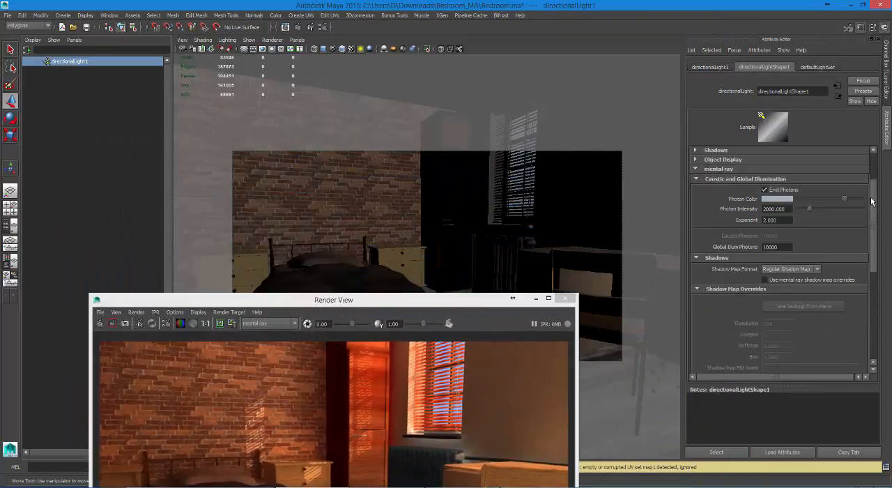
pyautogui.moveTo(872, 199); pyautogui.dragTo(872, 135)
pyautogui.moveTo(779, 183); pyautogui.dragTo(760, 183)
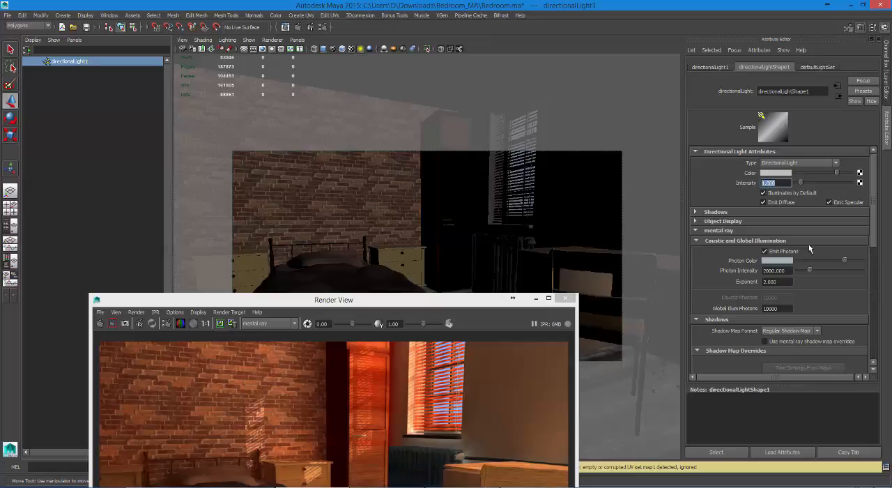
pyautogui.write('2')
pyautogui.press('Return')
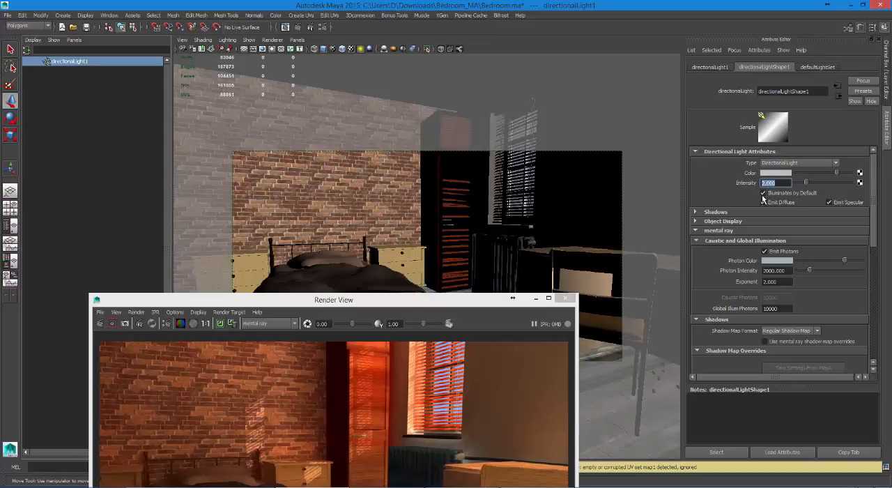
# Step: Render the full frame with the brighter directional light and inspect the result in an enlarged Render View
pyautogui.moveTo(420, 304); pyautogui.dragTo(470, 59)
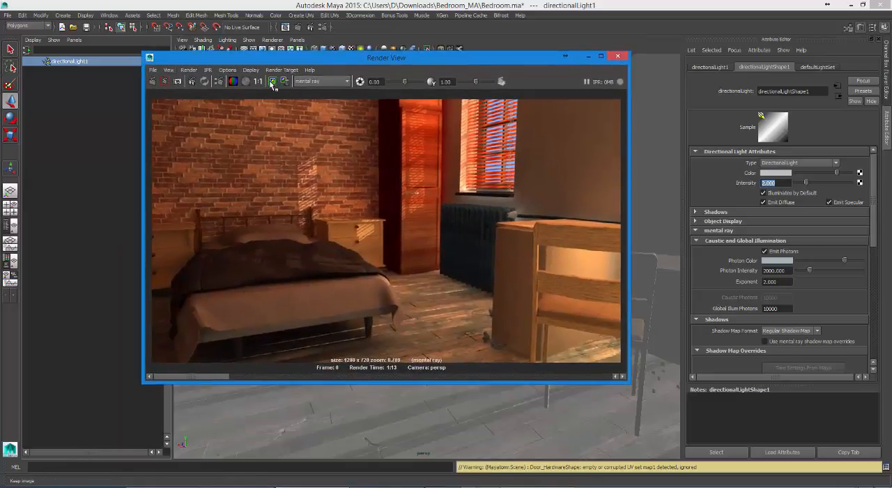
pyautogui.click(153, 81)
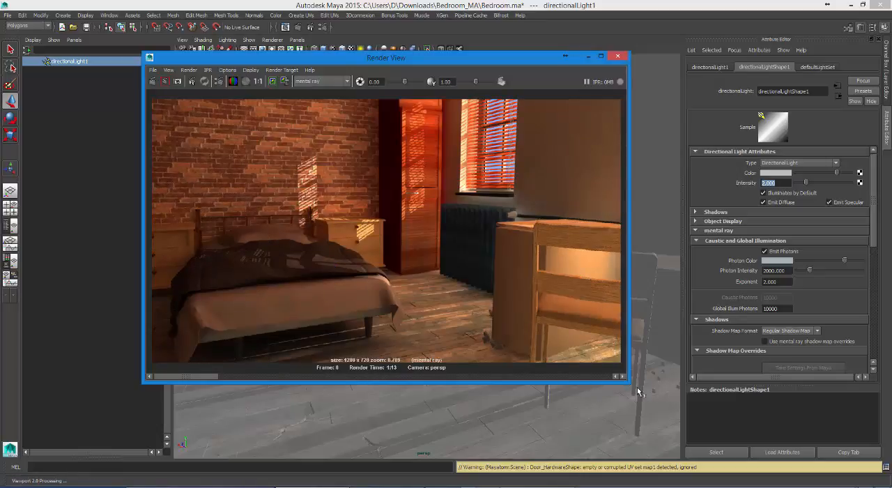
pyautogui.moveTo(627, 383); pyautogui.dragTo(754, 458)
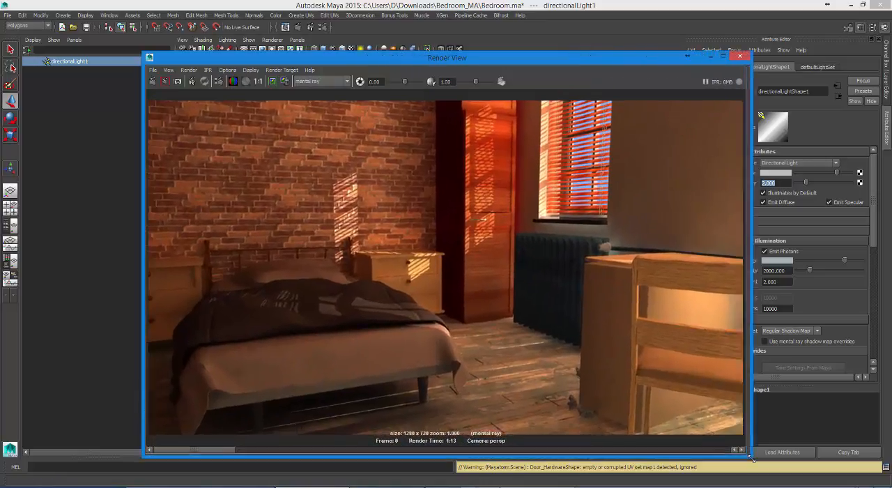
pyautogui.moveTo(219, 453); pyautogui.dragTo(350, 462)
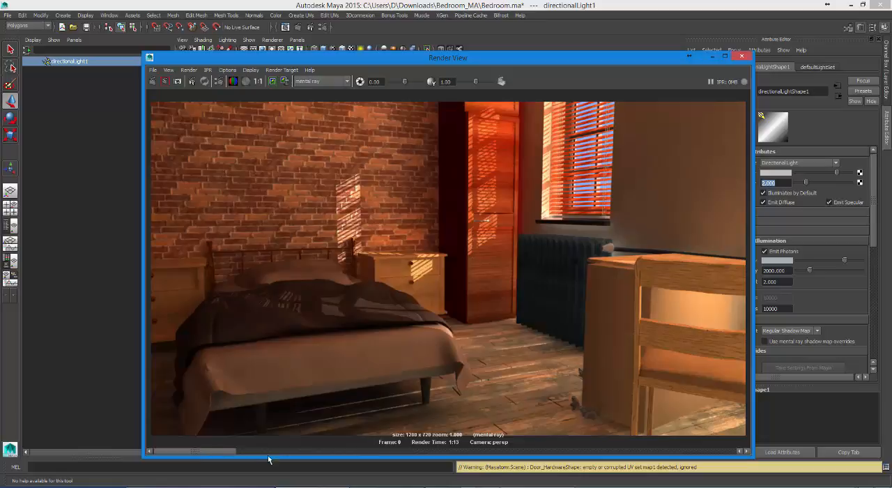
# Step: Compare the latest bedroom render with the earlier renders stored in the Render View, examining the brick wall, cabinet, blinds and radiator
pyautogui.moveTo(270, 461); pyautogui.dragTo(95, 455)
pyautogui.click(282, 452)
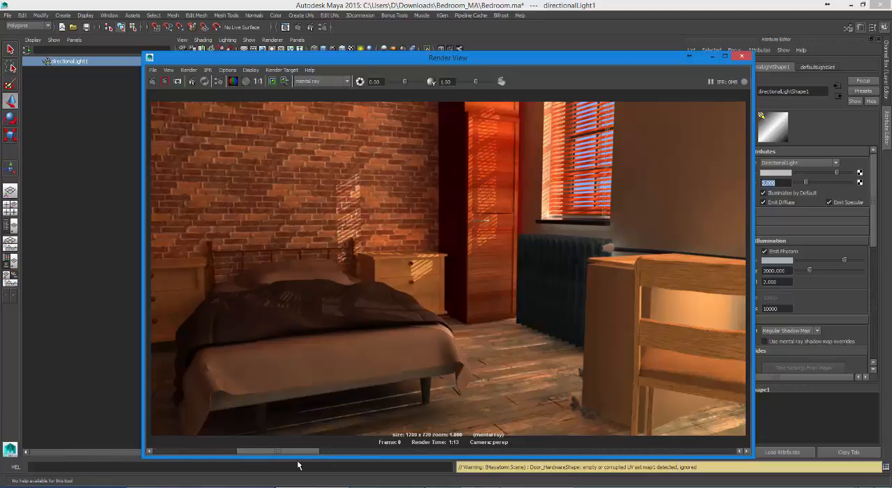
pyautogui.click(181, 454)
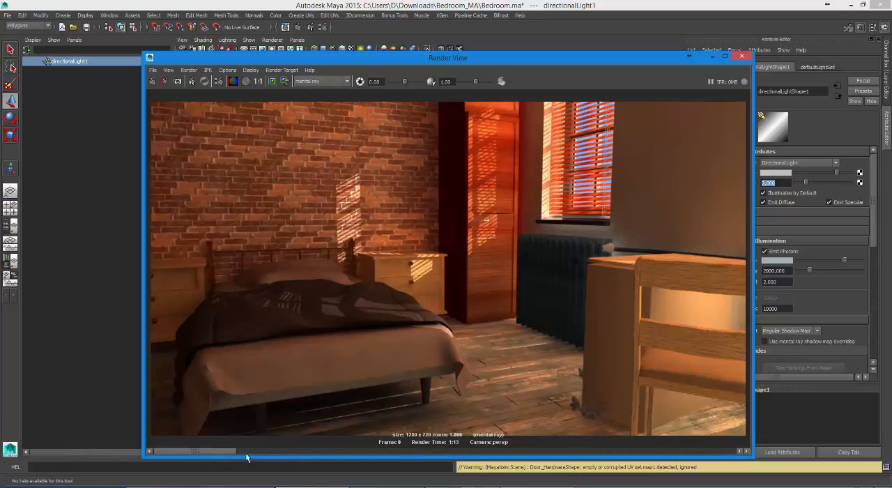
pyautogui.click(278, 456)
pyautogui.click(189, 457)
pyautogui.click(289, 457)
pyautogui.click(187, 457)
pyautogui.click(304, 460)
pyautogui.click(189, 458)
pyautogui.click(307, 461)
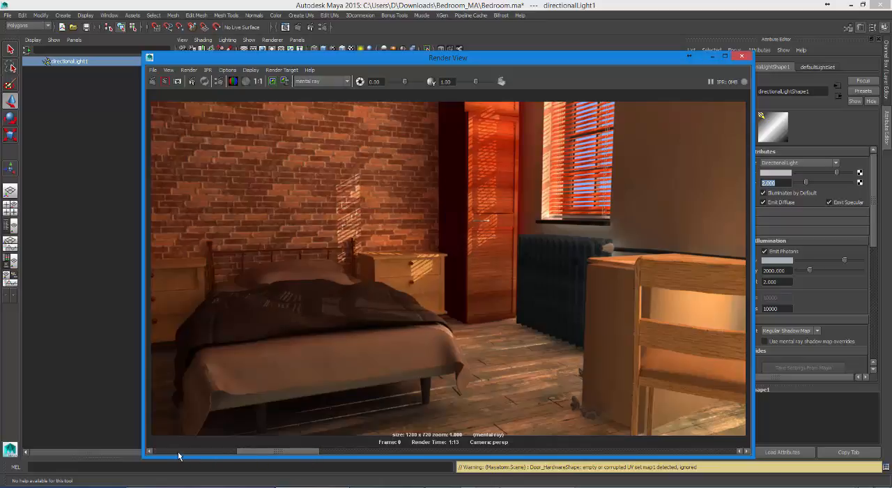
pyautogui.click(180, 457)
pyautogui.click(289, 456)
pyautogui.click(183, 457)
pyautogui.click(300, 457)
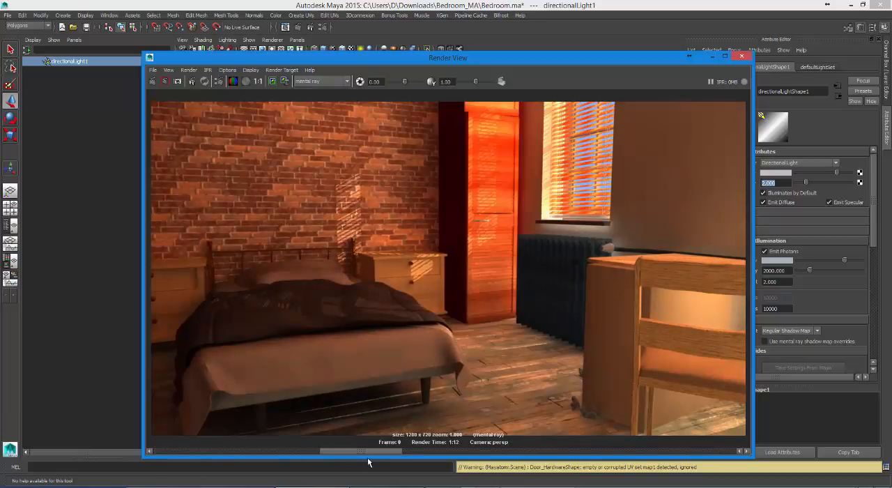
pyautogui.click(489, 462)
pyautogui.click(395, 456)
pyautogui.click(324, 456)
pyautogui.click(324, 456)
pyautogui.click(287, 451)
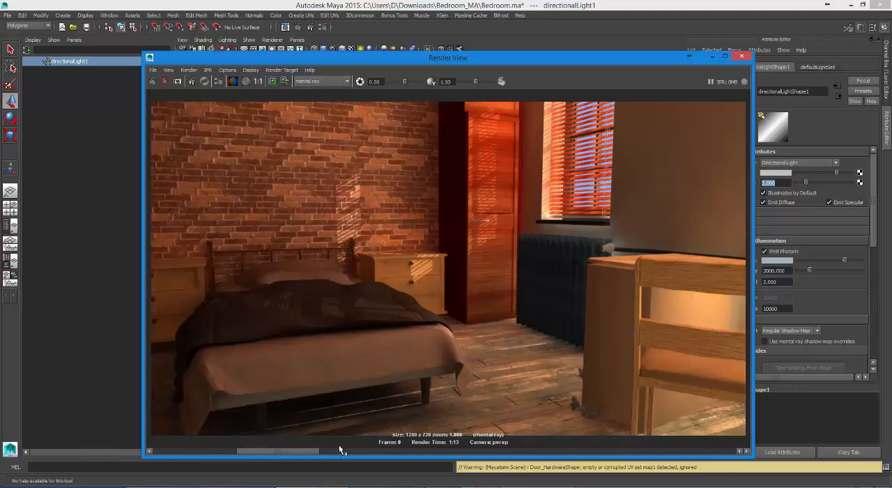
pyautogui.moveTo(287, 454); pyautogui.dragTo(206, 454)
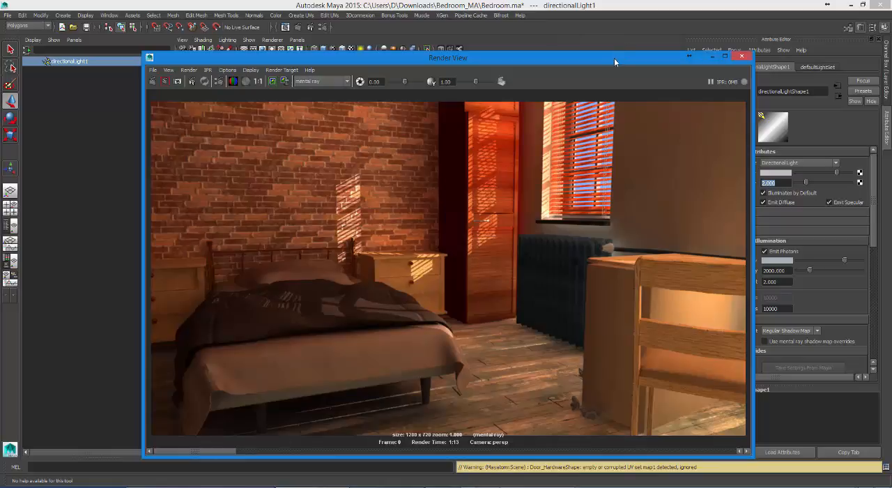
# Step: Set the Diffuse Weight of the material on the desk surface behind the chair to 0.692, and render the full frame
pyautogui.moveTo(614, 61); pyautogui.dragTo(386, 39)
pyautogui.click(575, 282)
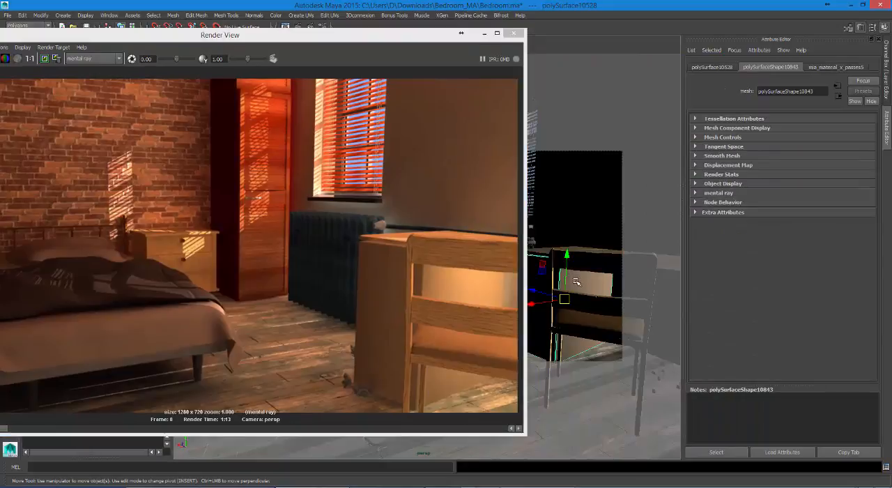
pyautogui.rightClick(581, 281)
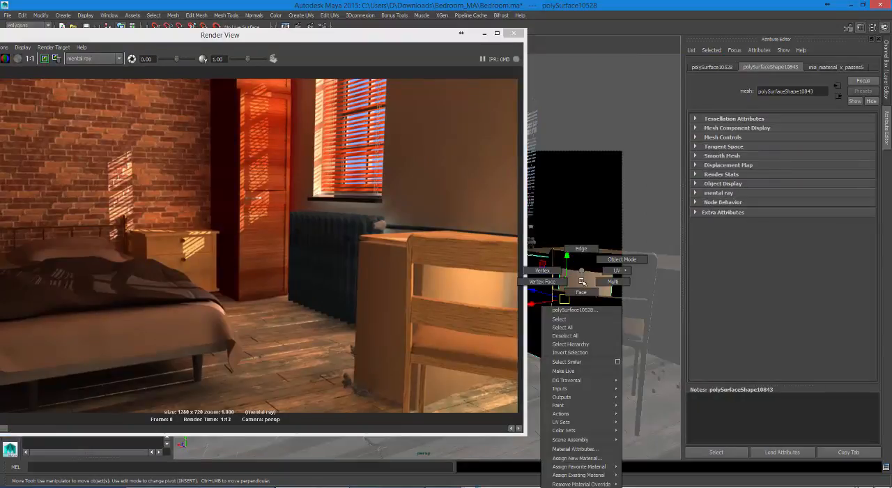
pyautogui.click(575, 448)
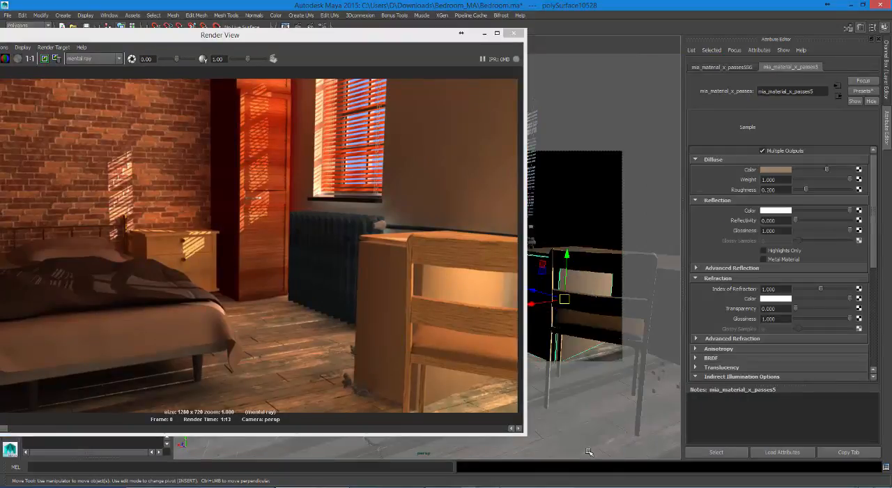
pyautogui.click(836, 180)
pyautogui.moveTo(834, 184); pyautogui.dragTo(834, 183)
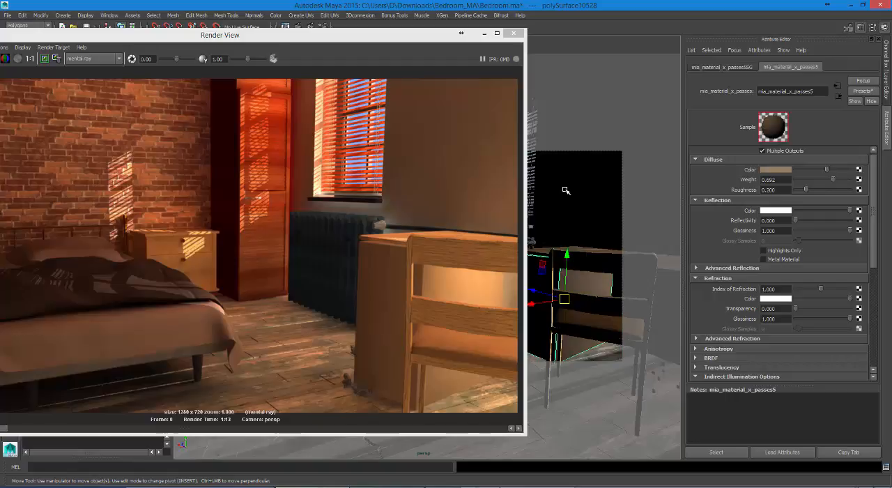
pyautogui.moveTo(372, 39); pyautogui.dragTo(565, 49)
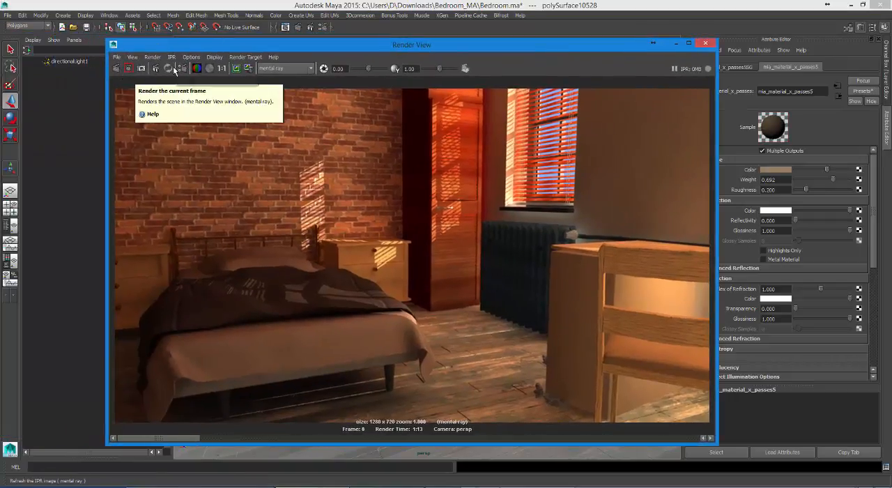
pyautogui.click(117, 69)
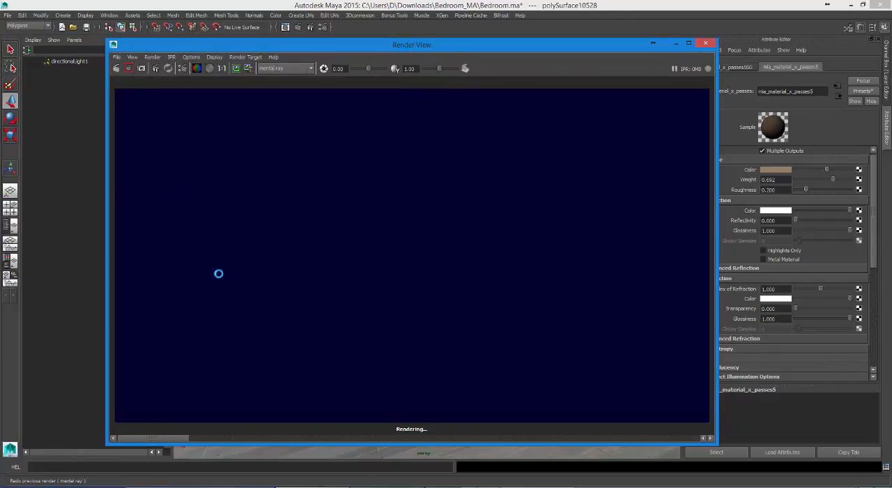
# Step: Switch to Task Manager and display its CPU performance graph while the frame renders
pyautogui.rightClick(604, 486)
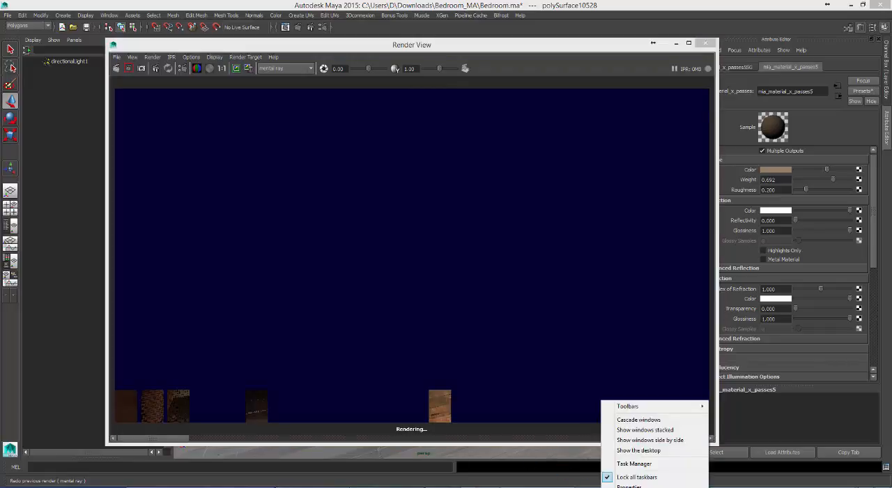
pyautogui.click(635, 465)
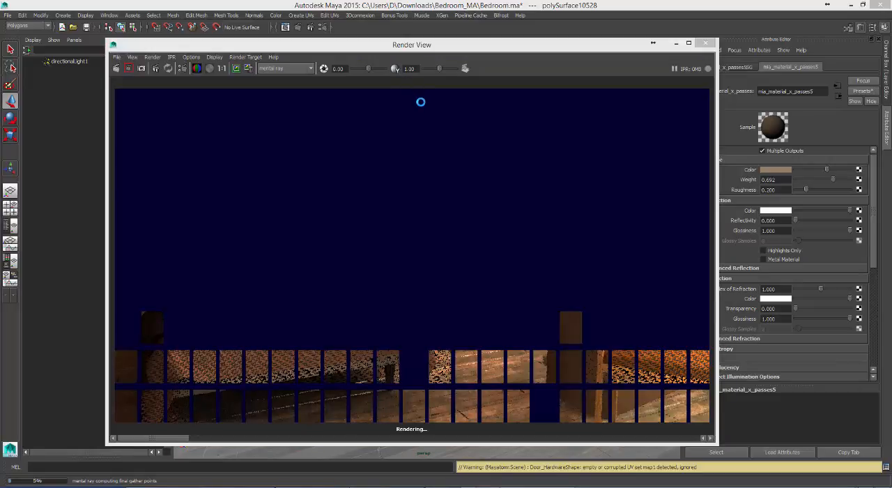
pyautogui.hotkey('ctrl', 'shift', 'Escape')
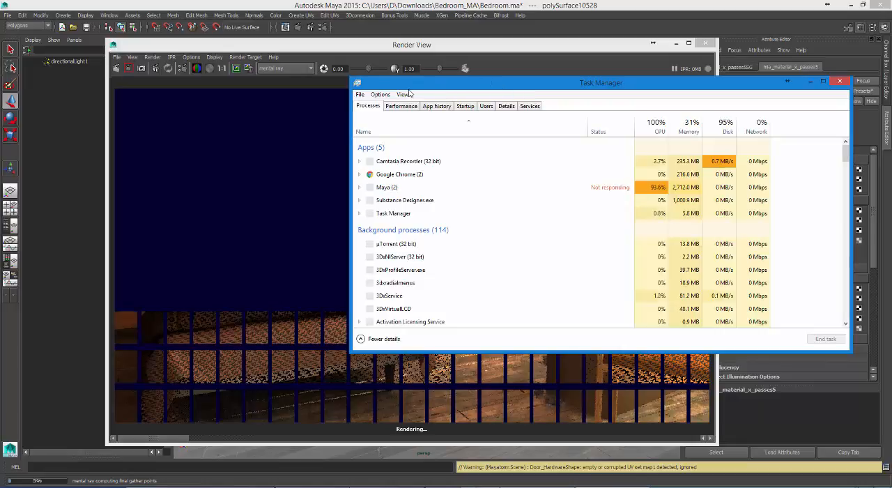
pyautogui.click(411, 107)
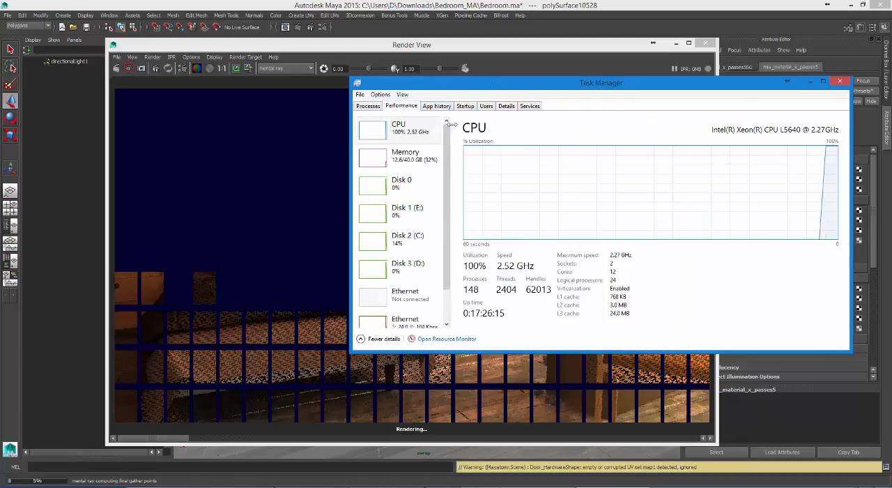
pyautogui.rightClick(377, 133)
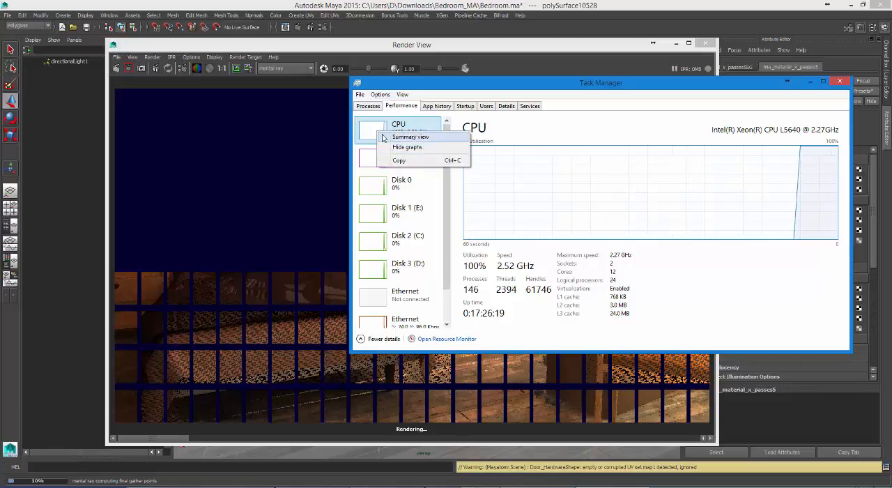
pyautogui.click(512, 137)
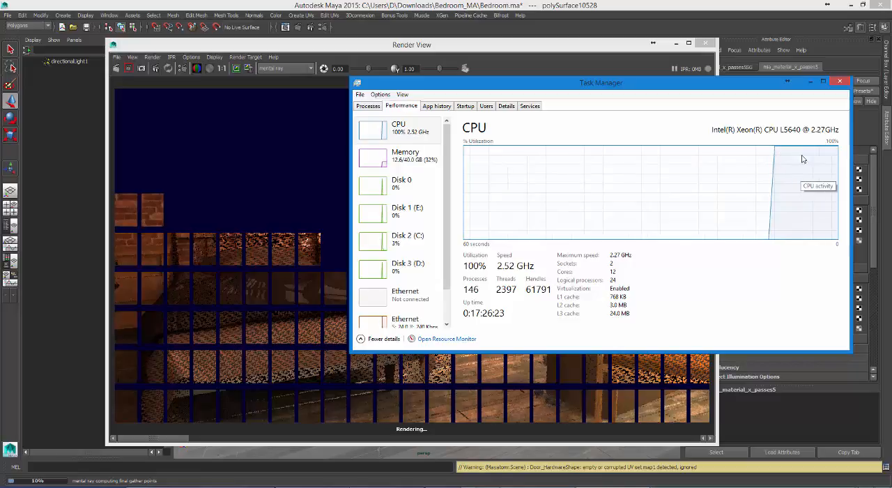
pyautogui.rightClick(377, 131)
pyautogui.click(408, 137)
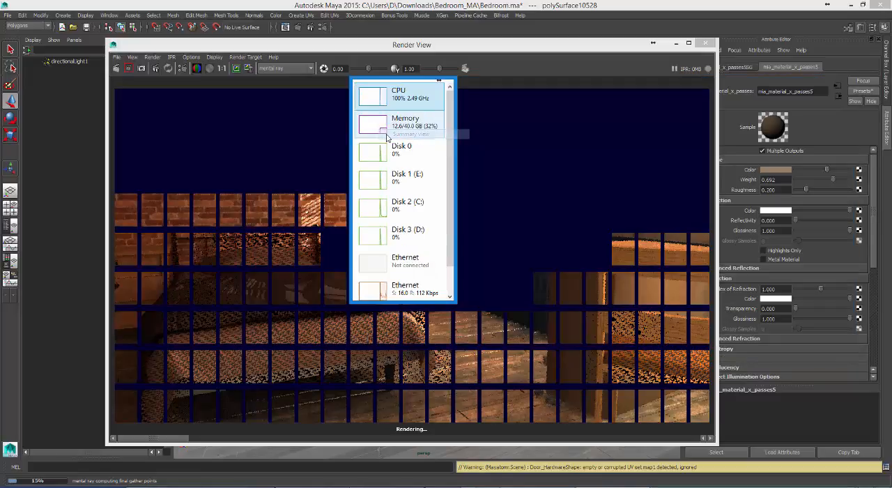
pyautogui.rightClick(378, 102)
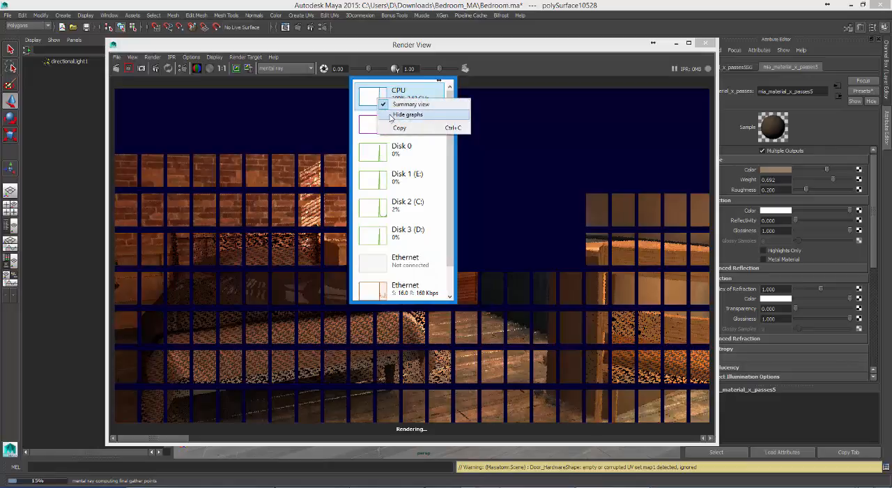
pyautogui.click(394, 105)
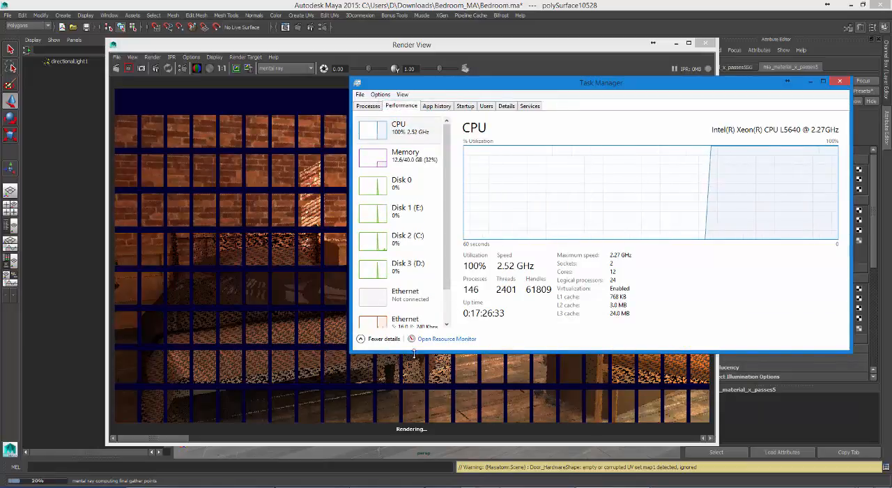
# Step: Make the Task Manager window taller and change the CPU graph from overall utilization to logical processors
pyautogui.moveTo(415, 351); pyautogui.dragTo(415, 413)
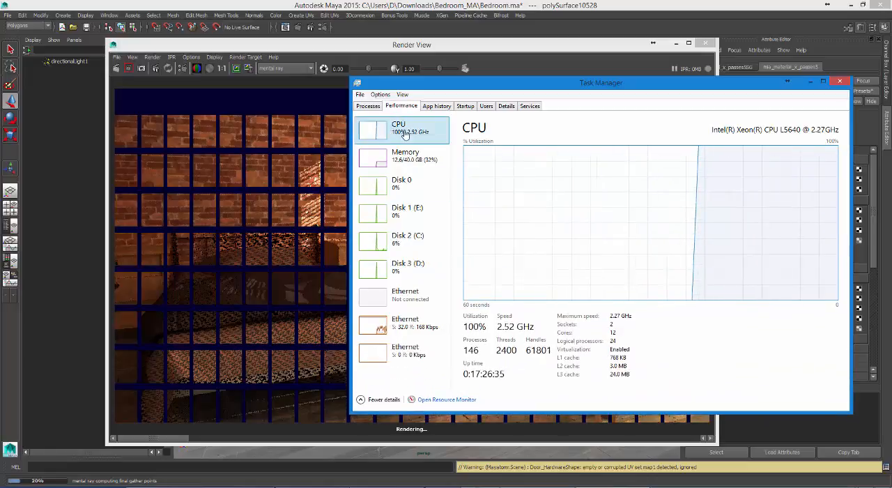
pyautogui.rightClick(394, 129)
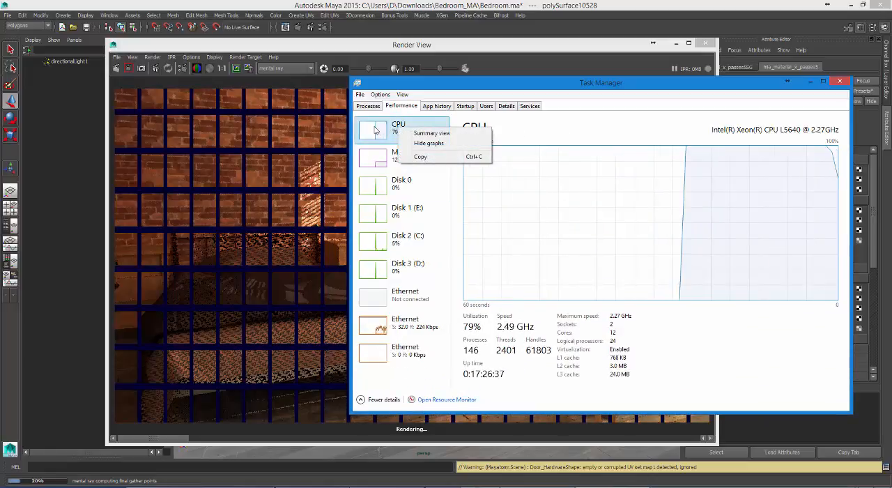
pyautogui.rightClick(391, 129)
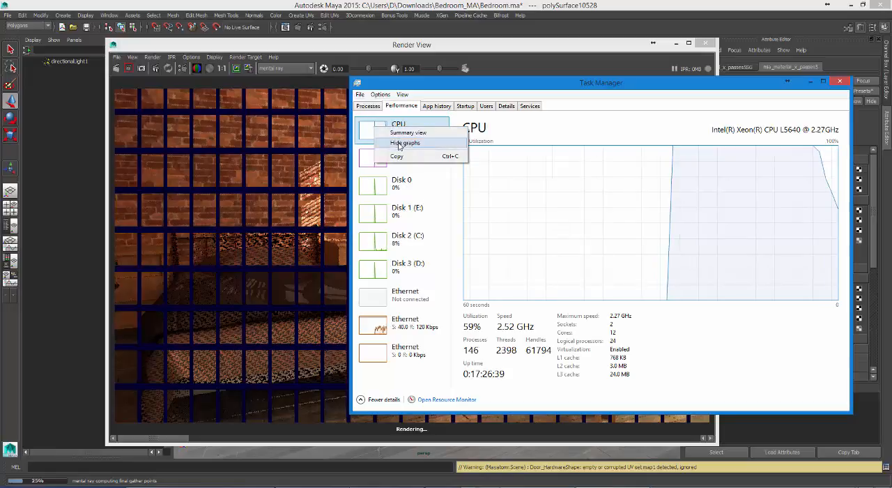
pyautogui.click(508, 134)
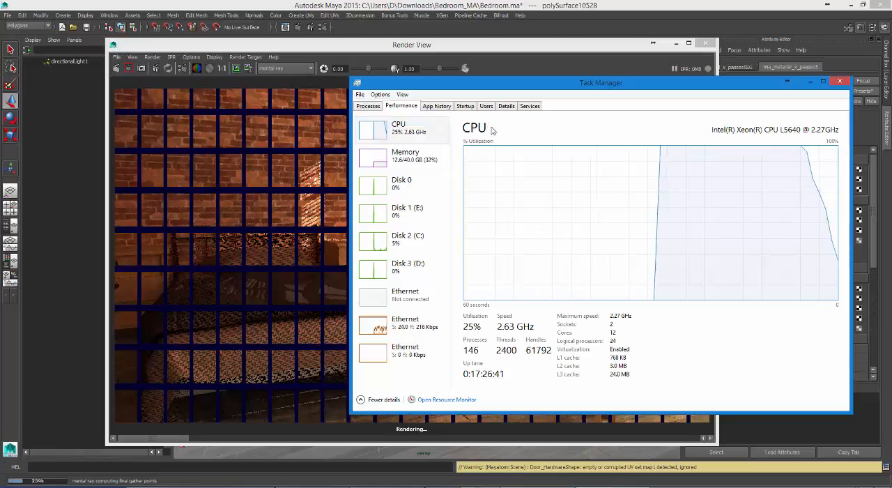
pyautogui.click(369, 106)
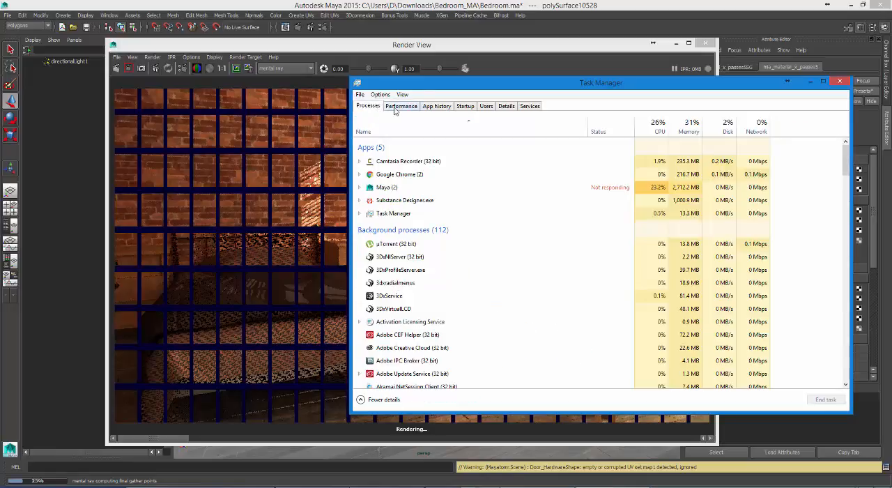
pyautogui.click(395, 108)
pyautogui.rightClick(380, 137)
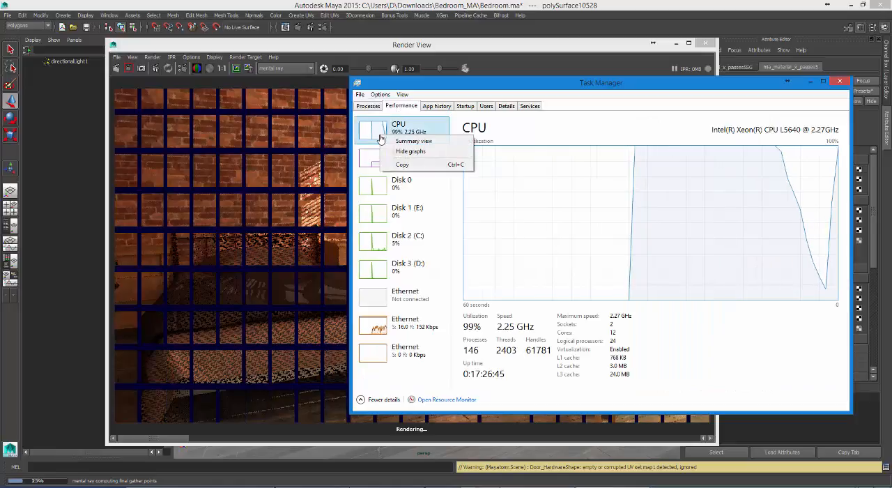
pyautogui.click(661, 233)
pyautogui.rightClick(674, 239)
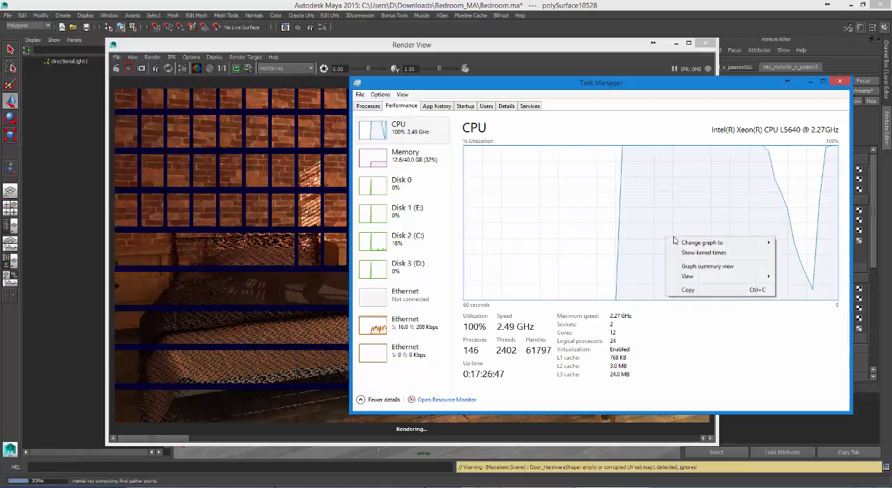
pyautogui.moveTo(694, 242)
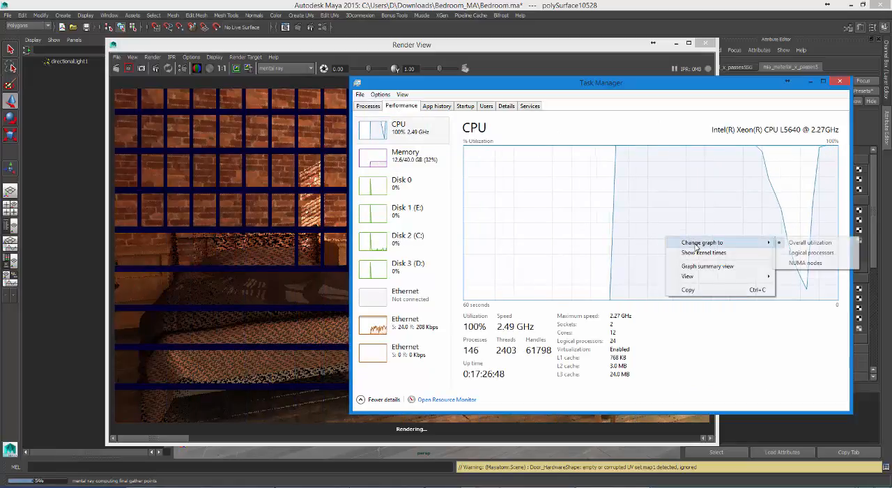
pyautogui.click(810, 253)
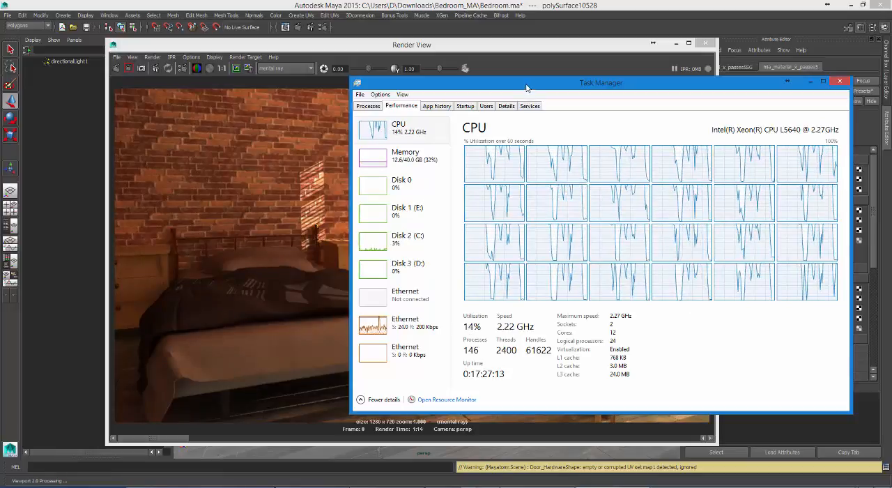
# Step: Minimize Task Manager and compare the finished render with the previous stored one, examining the desk surface behind the chair
pyautogui.moveTo(526, 87); pyautogui.dragTo(499, 90)
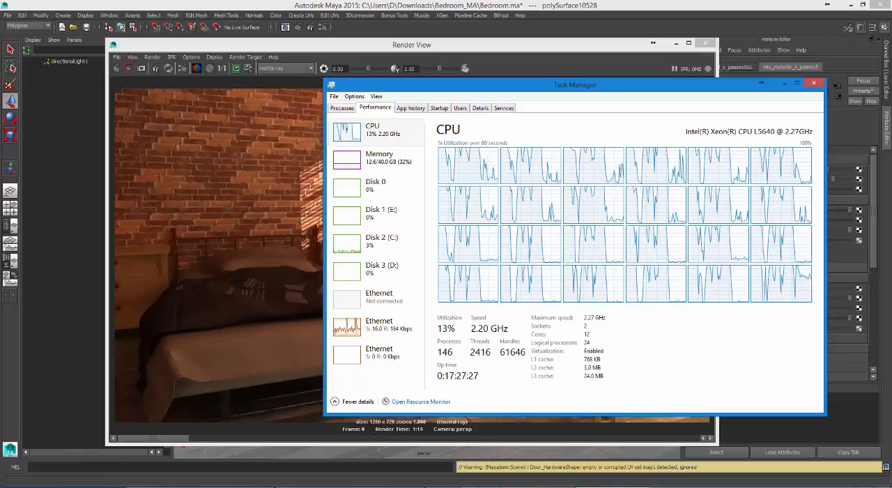
pyautogui.moveTo(536, 486)
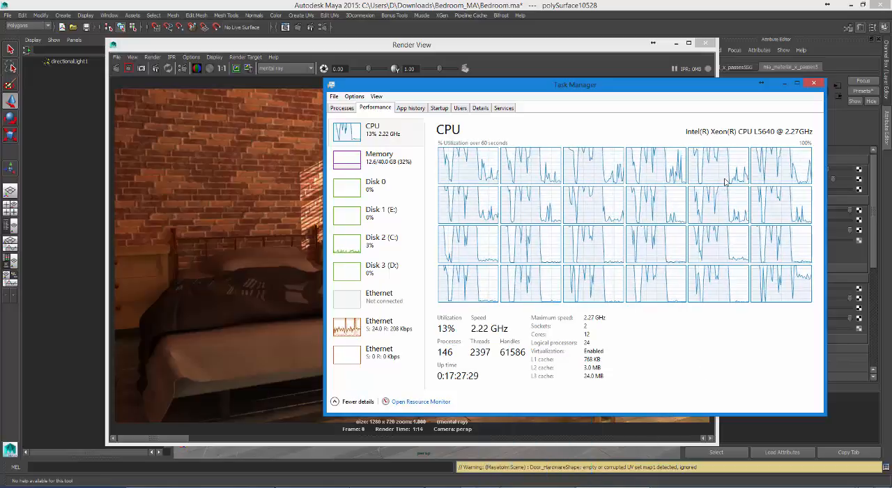
pyautogui.click(780, 83)
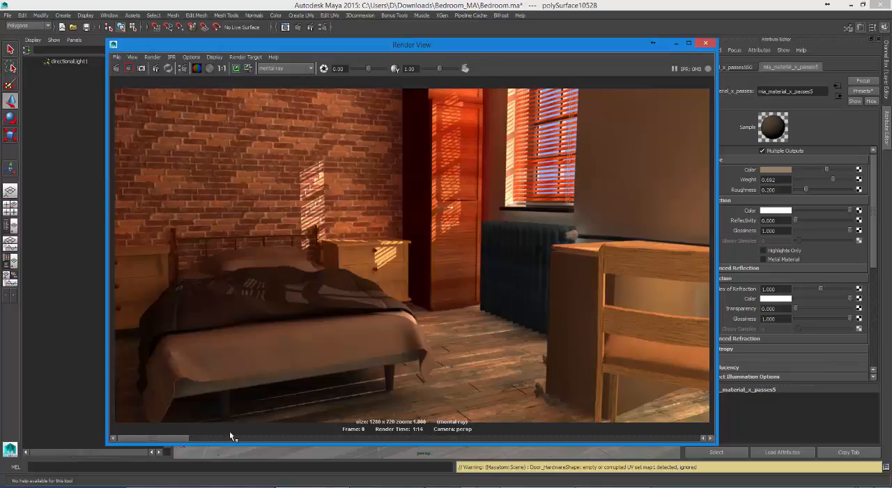
pyautogui.moveTo(176, 436); pyautogui.dragTo(228, 441)
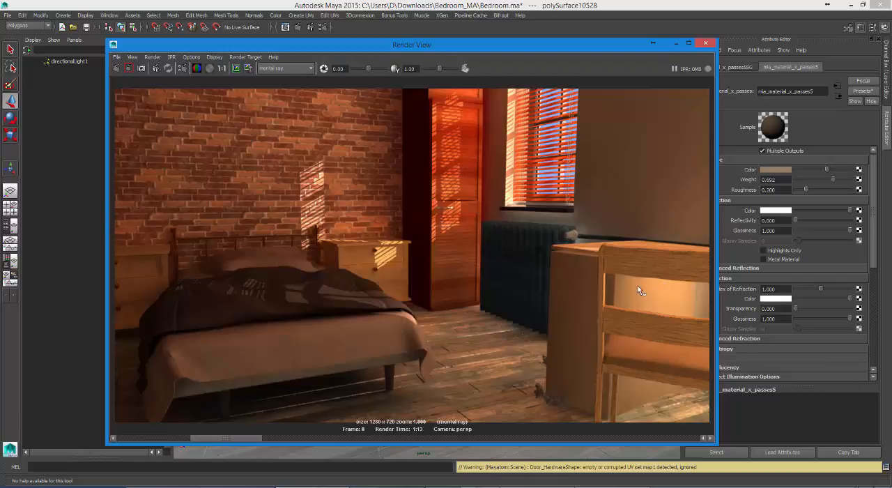
pyautogui.moveTo(218, 438); pyautogui.dragTo(144, 439)
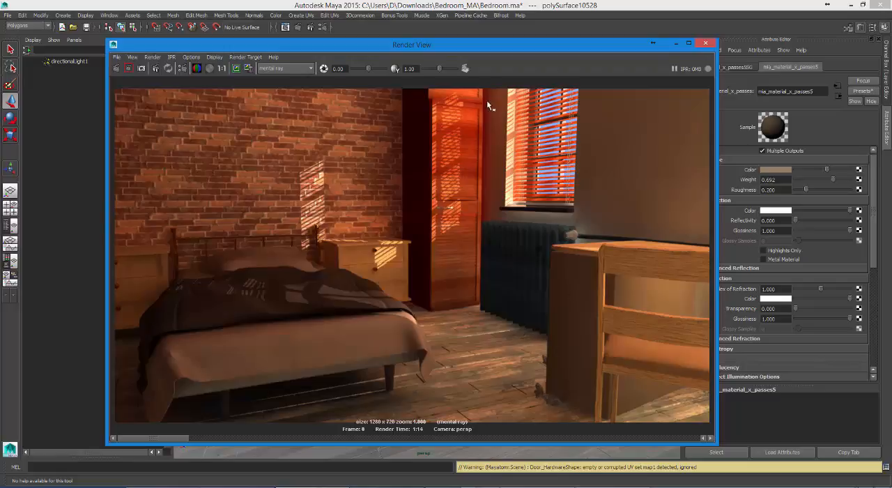
# Step: Set the directional light's Global Illum Photons to 30000 in its Caustic and Global Illumination attributes
pyautogui.click(57, 62)
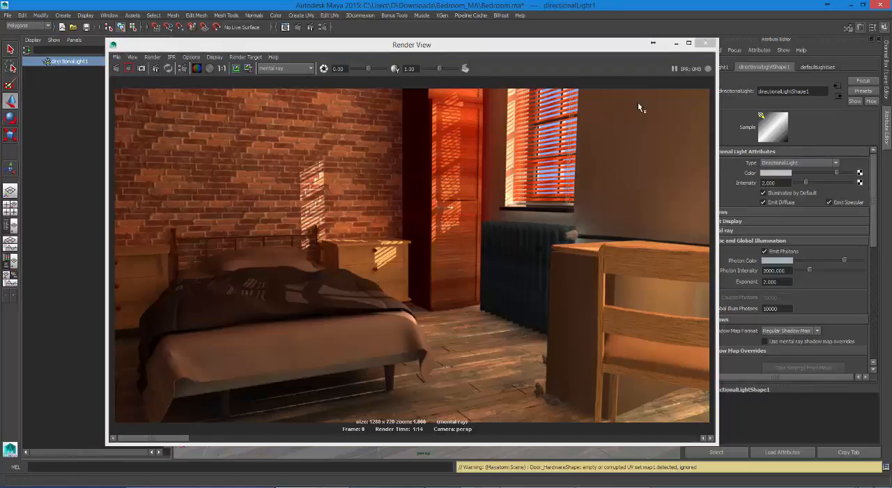
pyautogui.moveTo(578, 50); pyautogui.dragTo(416, 56)
pyautogui.click(718, 212)
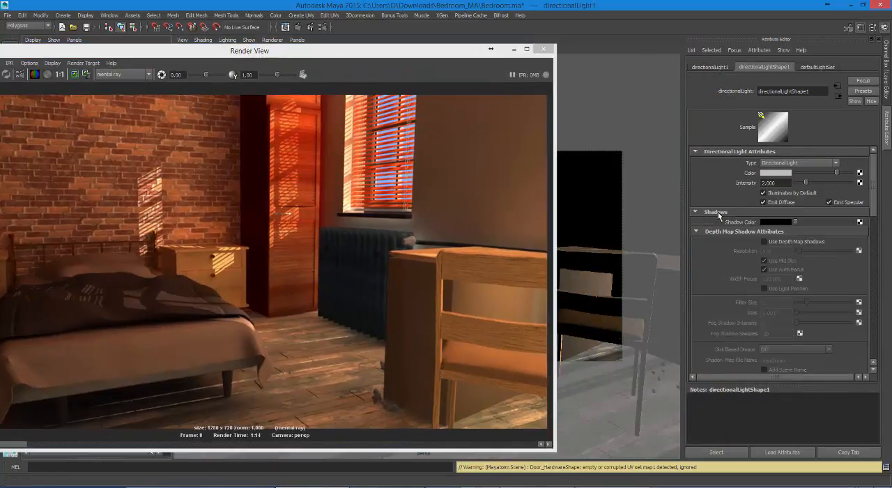
pyautogui.moveTo(876, 200); pyautogui.dragTo(880, 254)
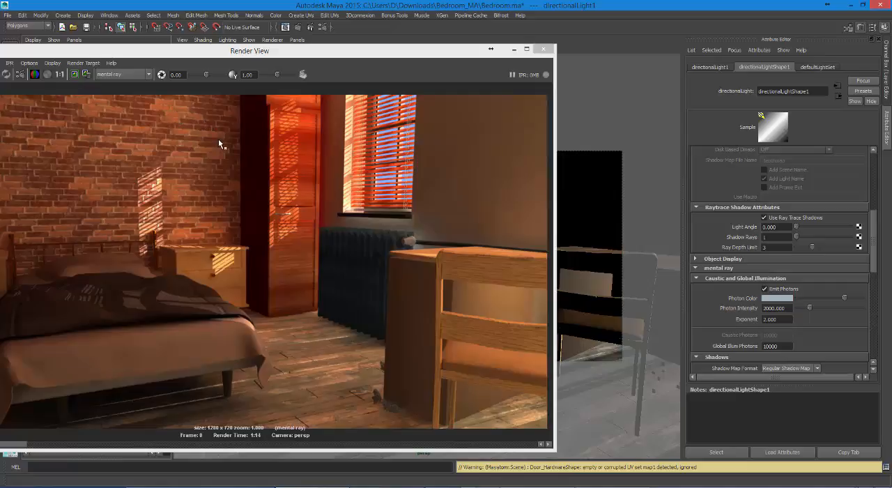
pyautogui.moveTo(217, 56); pyautogui.dragTo(418, 32)
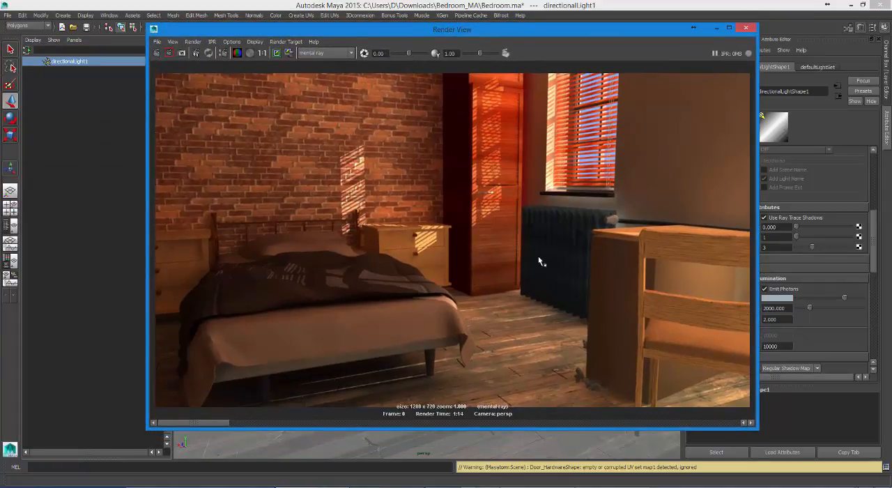
pyautogui.moveTo(271, 33); pyautogui.dragTo(150, 95)
pyautogui.click(101, 61)
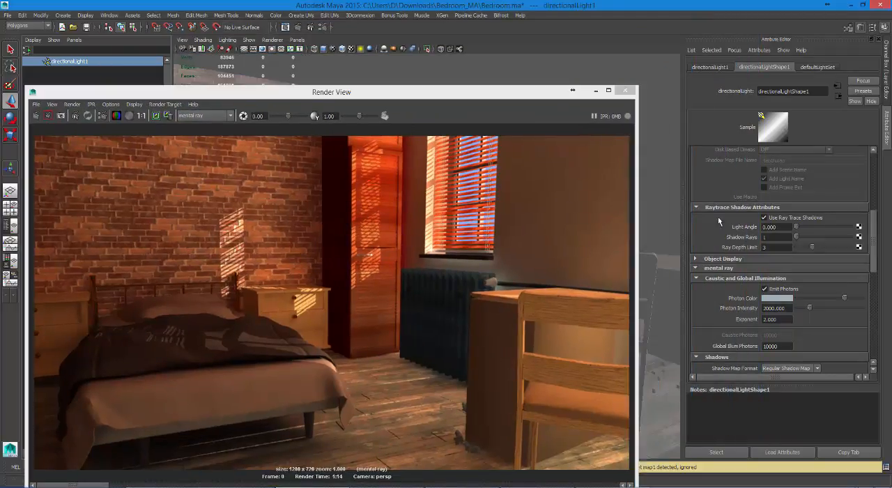
pyautogui.moveTo(875, 253); pyautogui.dragTo(872, 266)
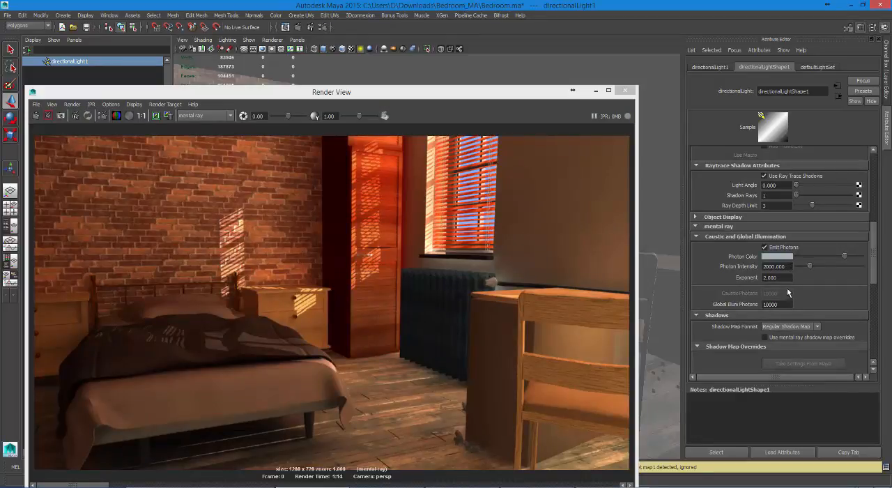
pyautogui.moveTo(782, 304); pyautogui.dragTo(719, 303)
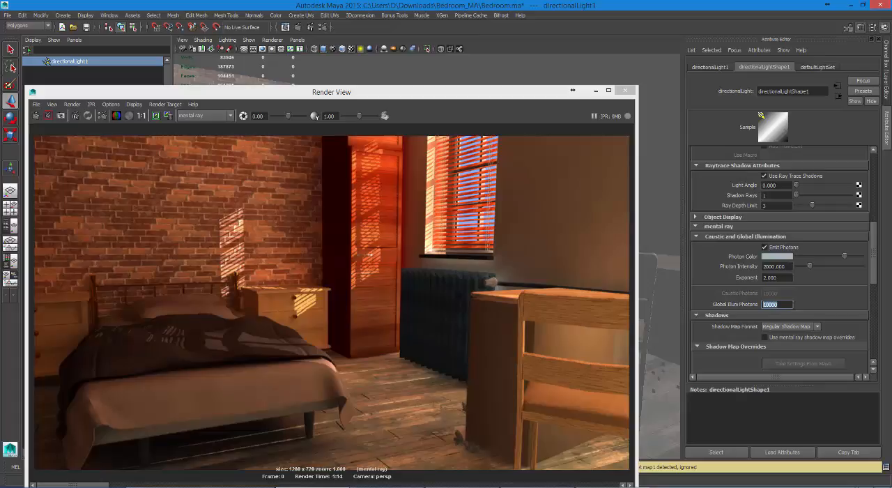
pyautogui.write('30000')
pyautogui.press('Return')
# Step: Store the current image for comparison and render the full frame with the increased photon count
pyautogui.moveTo(468, 91); pyautogui.dragTo(511, 14)
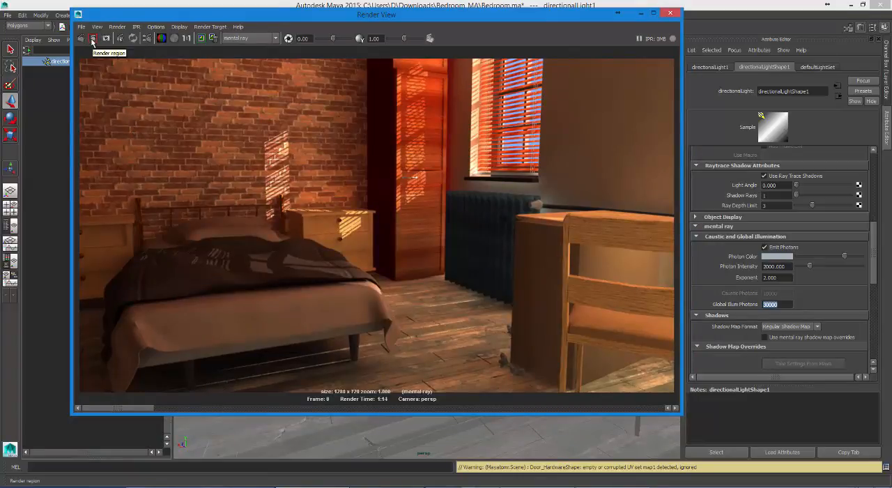
pyautogui.click(198, 41)
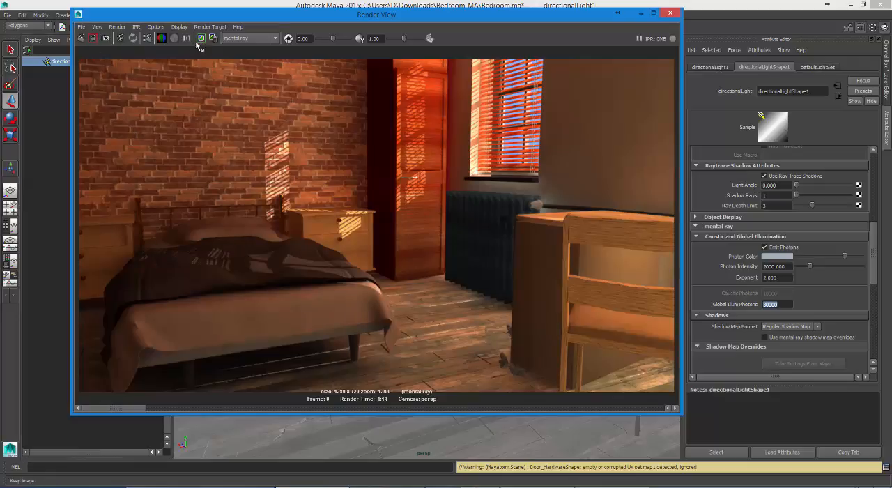
pyautogui.click(81, 39)
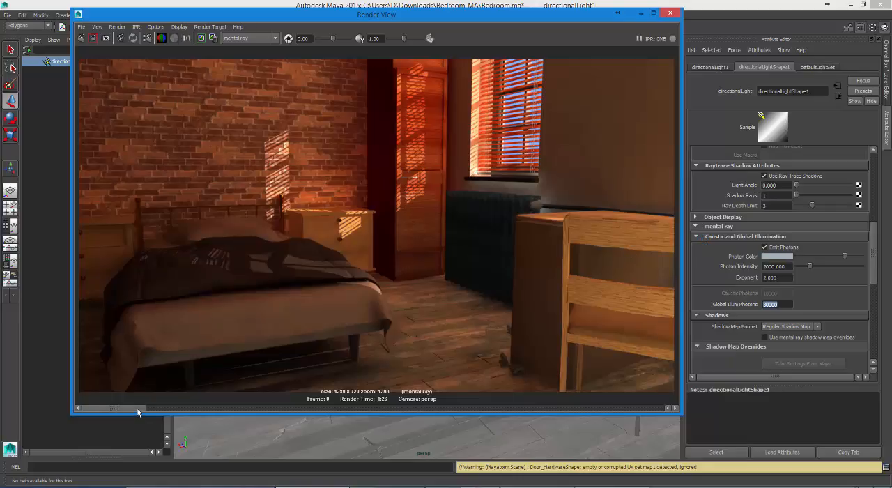
# Step: Compare the new 30000-photon render with the previously stored one, examining the overall brightness and shadow areas
pyautogui.moveTo(137, 409); pyautogui.dragTo(201, 408)
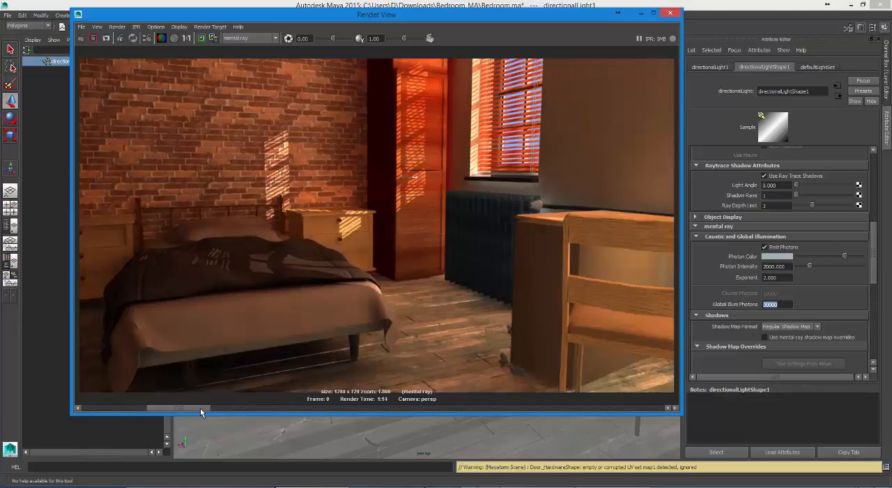
pyautogui.moveTo(200, 409); pyautogui.dragTo(91, 410)
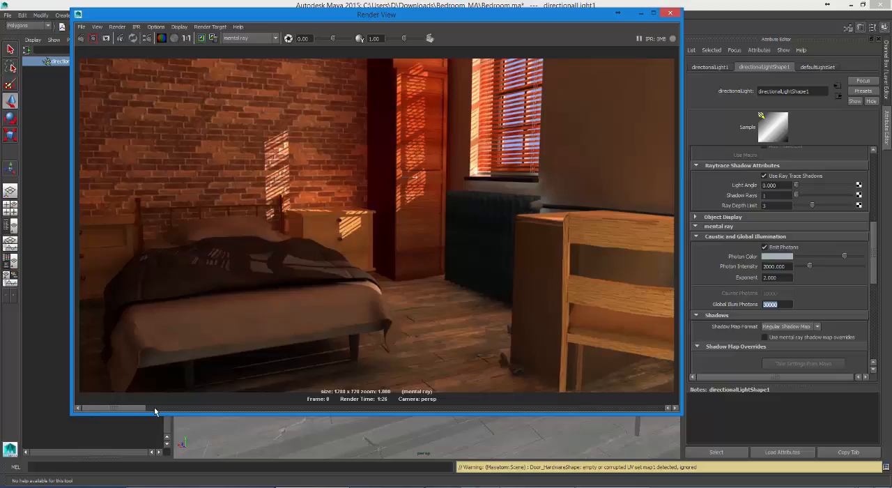
pyautogui.moveTo(155, 411); pyautogui.dragTo(204, 408)
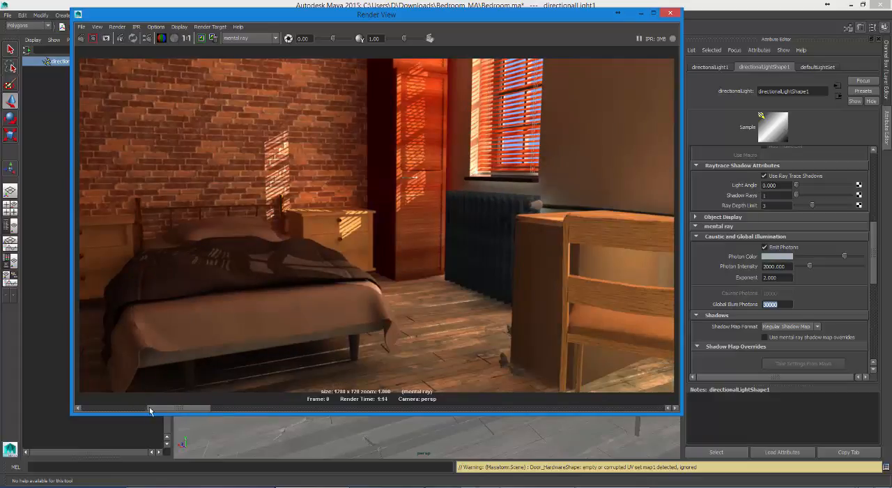
pyautogui.moveTo(150, 410)
pyautogui.mouseDown()
pyautogui.moveTo(211, 409)
pyautogui.moveTo(134, 405)
pyautogui.moveTo(201, 410)
pyautogui.moveTo(146, 407)
pyautogui.mouseUp()
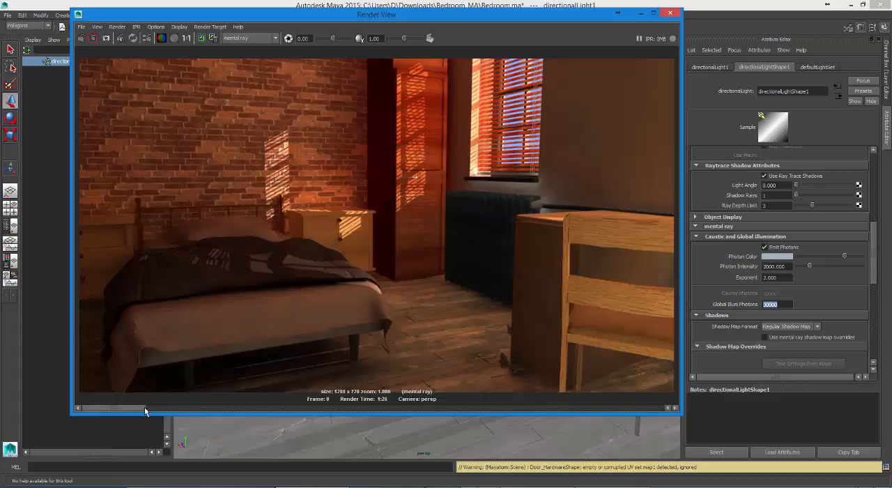
pyautogui.moveTo(144, 408); pyautogui.dragTo(108, 412)
# Step: Raise the directional light's Photon Intensity to 3000, store the current image and render the full frame again
pyautogui.click(765, 266)
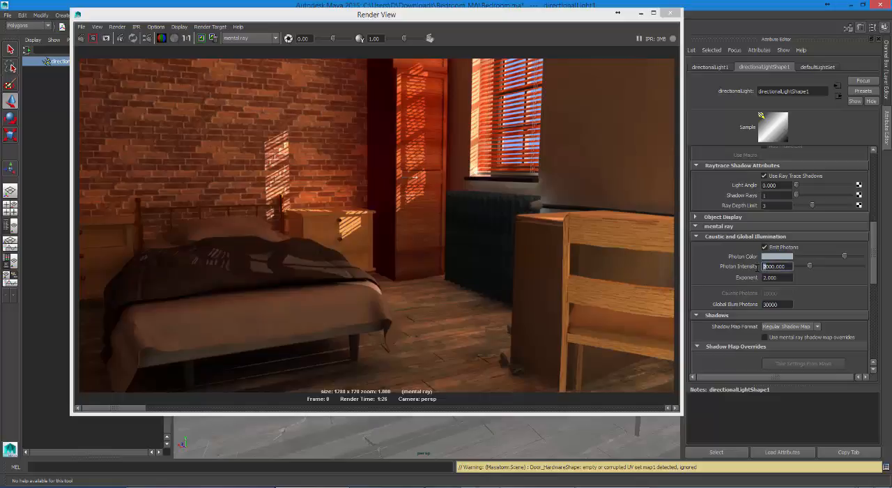
pyautogui.write('3')
pyautogui.press('Return')
pyautogui.click(201, 39)
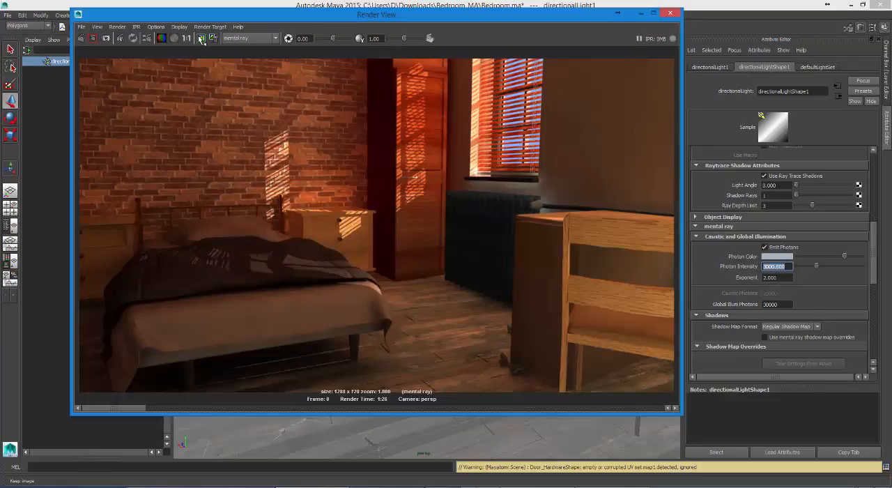
pyautogui.click(81, 39)
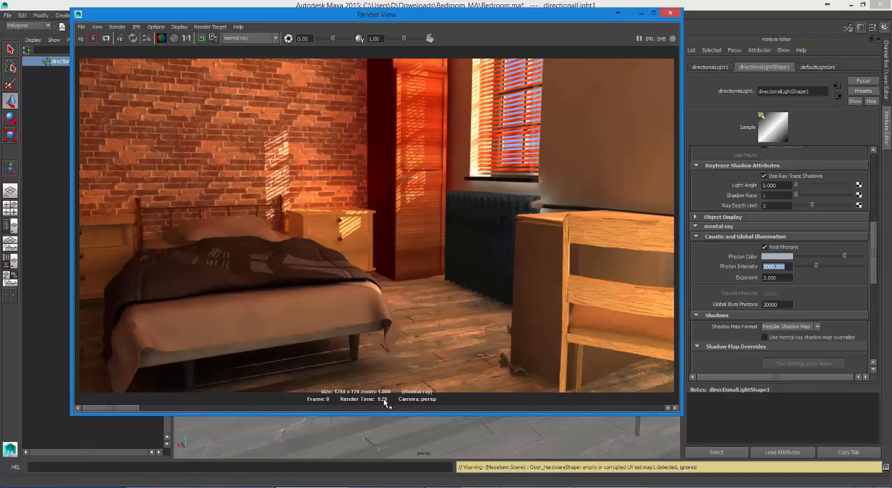
# Step: Compare the render made at Photon Intensity 3000 with the two earlier stored renders
pyautogui.moveTo(111, 408)
pyautogui.mouseDown()
pyautogui.moveTo(176, 407)
pyautogui.moveTo(101, 409)
pyautogui.moveTo(210, 405)
pyautogui.moveTo(116, 408)
pyautogui.moveTo(170, 409)
pyautogui.moveTo(124, 408)
pyautogui.mouseUp()
pyautogui.moveTo(142, 408); pyautogui.dragTo(238, 412)
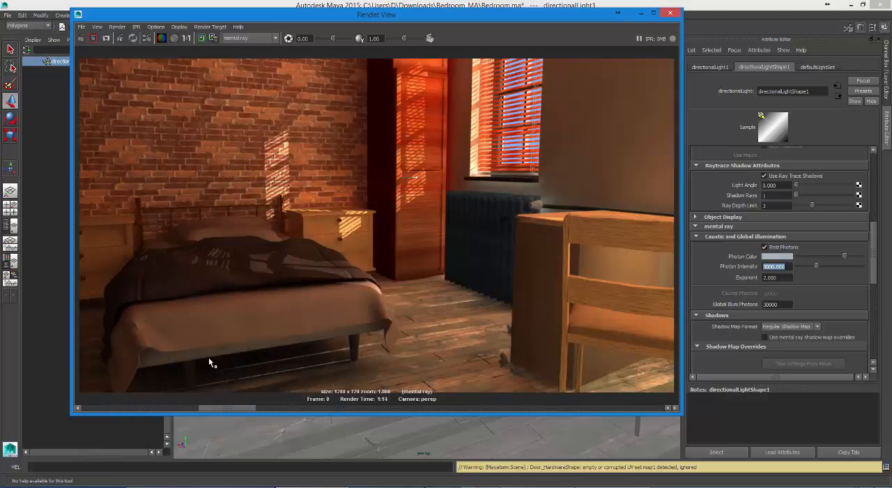
pyautogui.moveTo(205, 409); pyautogui.dragTo(155, 408)
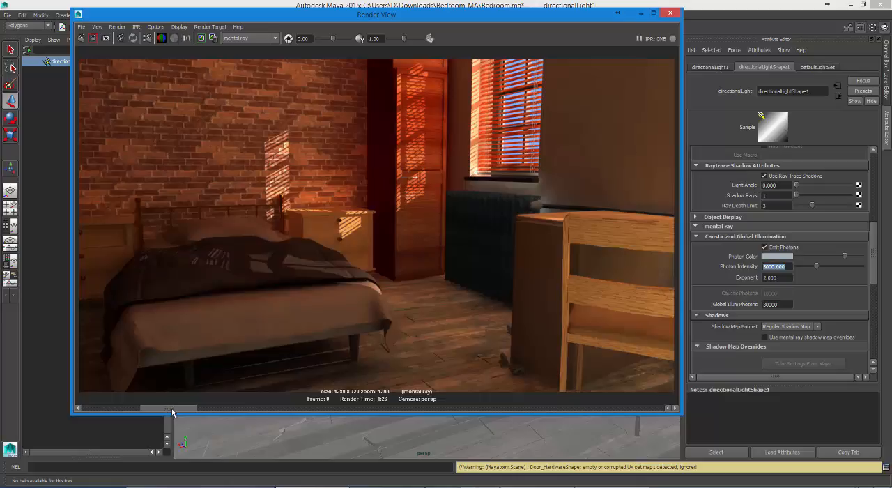
pyautogui.moveTo(172, 408); pyautogui.dragTo(124, 408)
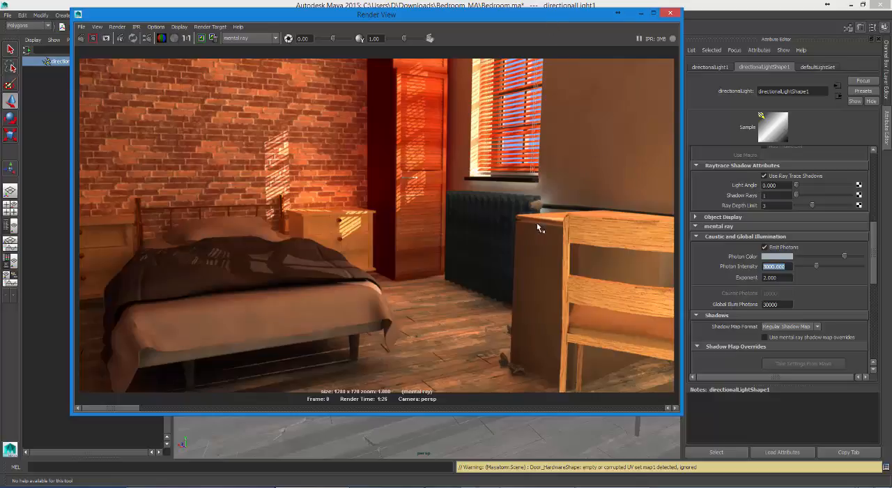
# Step: Assign the dark blue mia_material_x_passes9 material to the small piece at the radiator's upper end beside the desk
pyautogui.moveTo(552, 23); pyautogui.dragTo(544, 290)
pyautogui.click(531, 242)
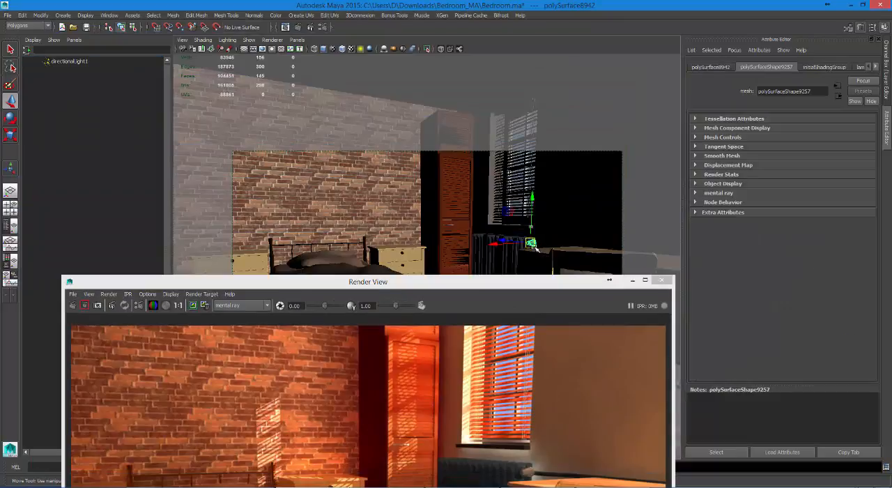
pyautogui.click(10, 261)
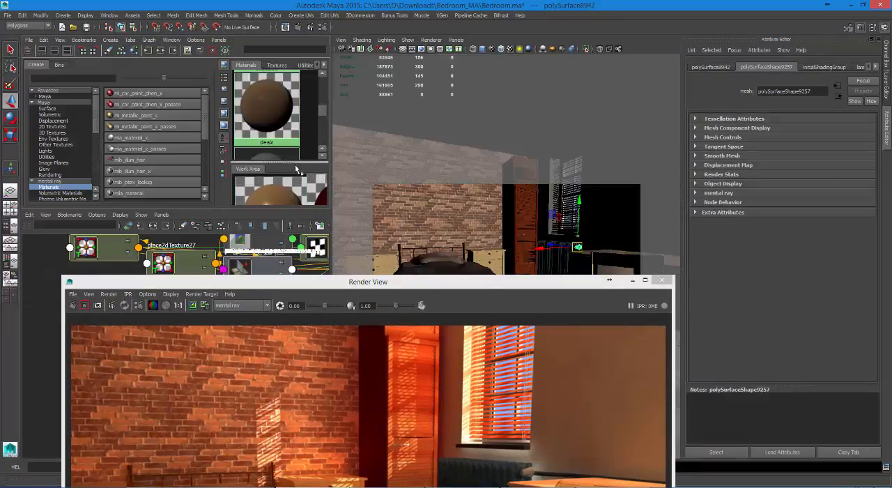
pyautogui.moveTo(313, 208); pyautogui.dragTo(301, 481)
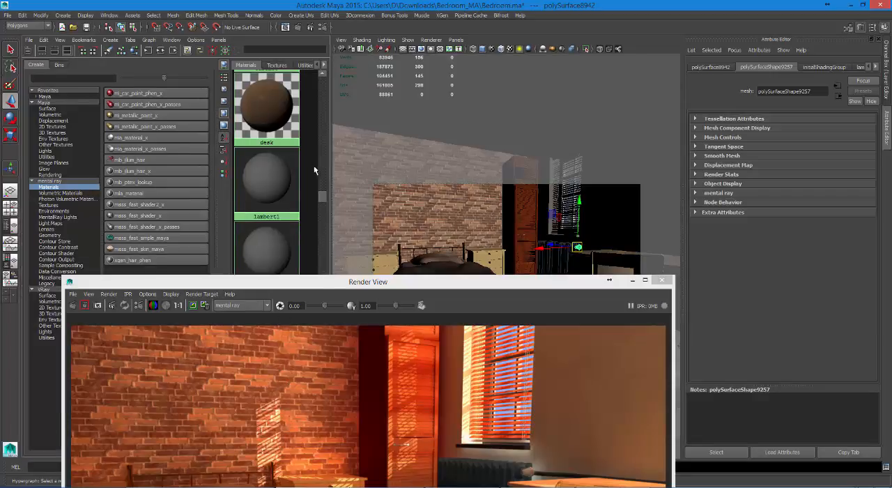
pyautogui.moveTo(320, 187); pyautogui.dragTo(322, 209)
pyautogui.moveTo(273, 130); pyautogui.dragTo(272, 107, button='right')
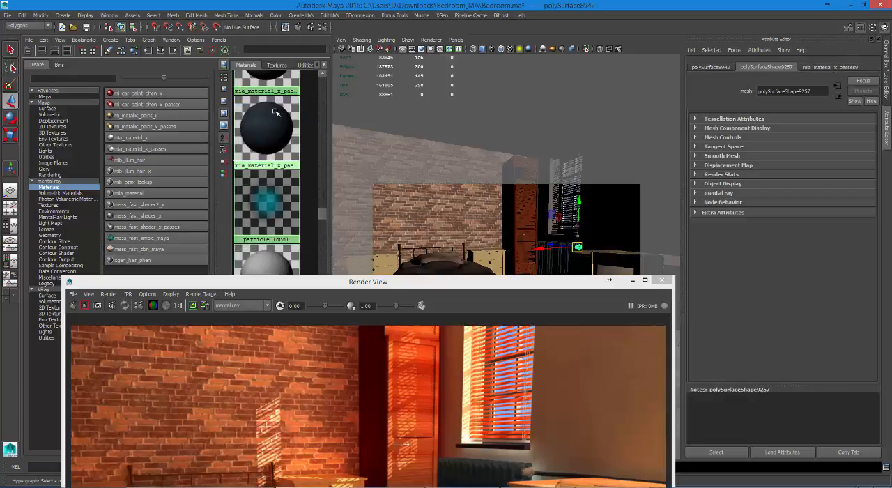
# Step: Render only the region around the radiator's upper end and the desk corner, and close the render window
pyautogui.doubleClick(486, 286)
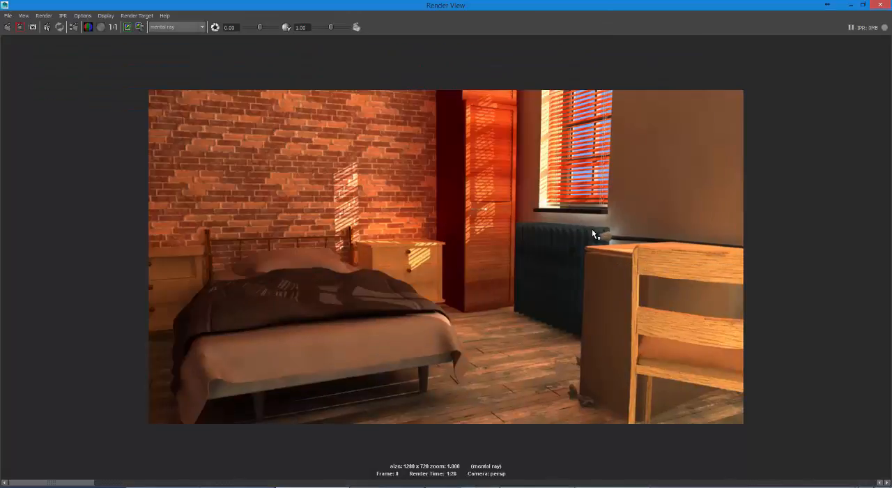
pyautogui.moveTo(588, 221); pyautogui.dragTo(636, 264)
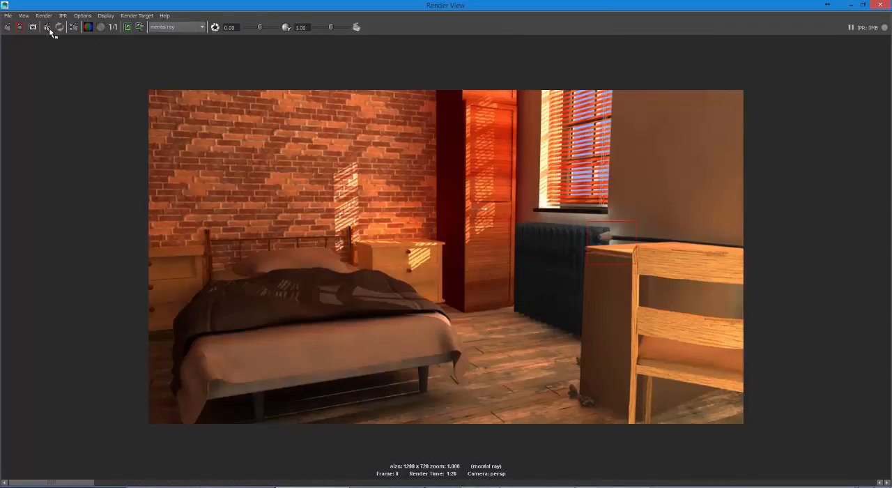
pyautogui.click(19, 27)
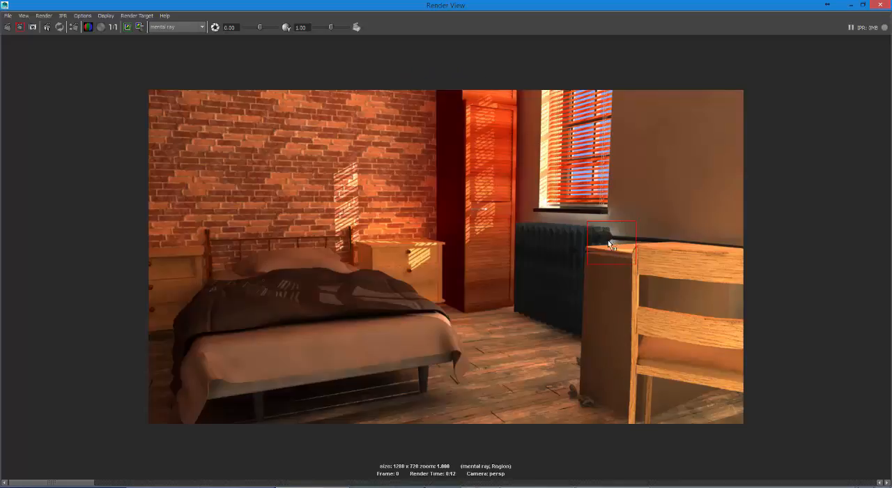
pyautogui.click(665, 260)
pyautogui.click(879, 6)
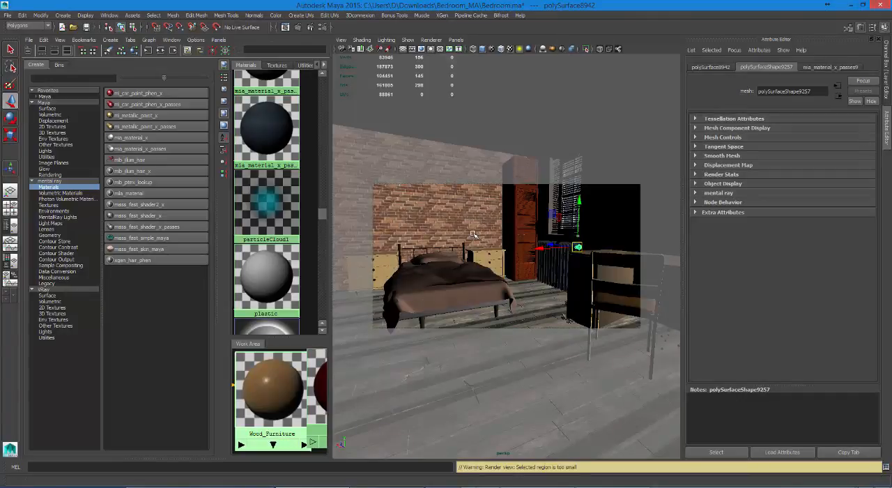
# Step: Replace the Outliner with a second perspective view through the other perspective camera and widen it to about half the workspace
pyautogui.click(10, 225)
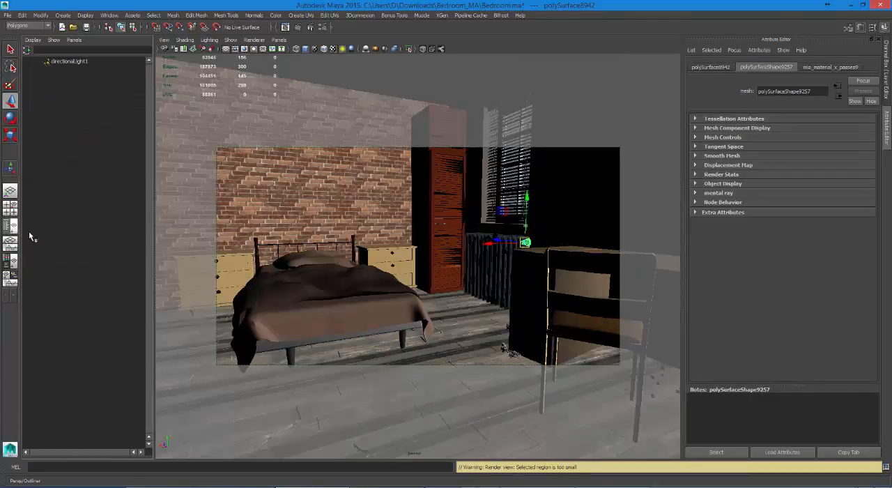
pyautogui.click(74, 40)
pyautogui.moveTo(89, 49)
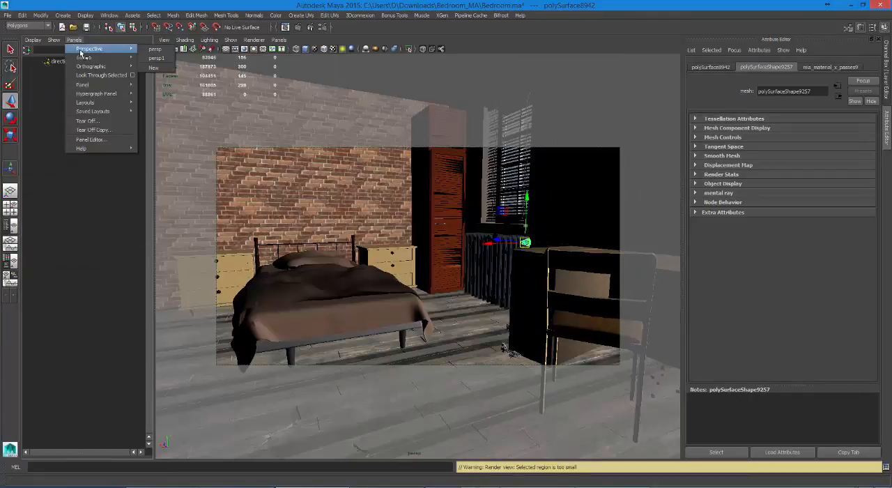
pyautogui.click(160, 59)
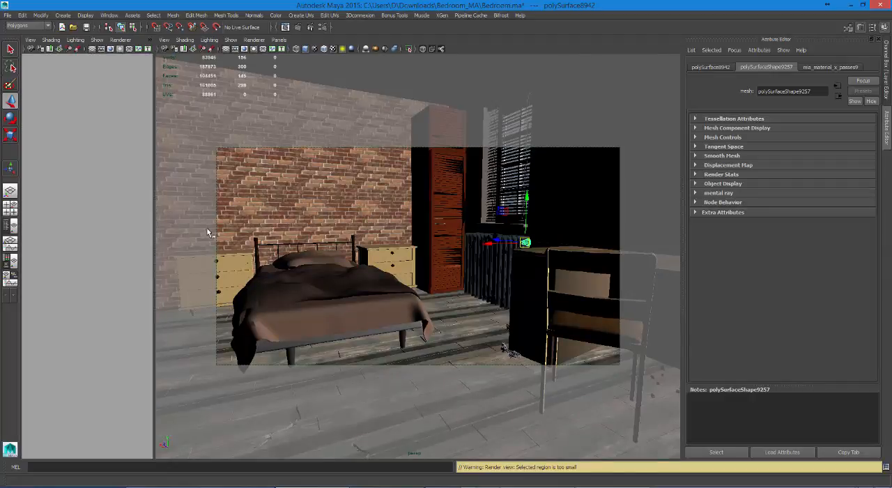
pyautogui.click(117, 229)
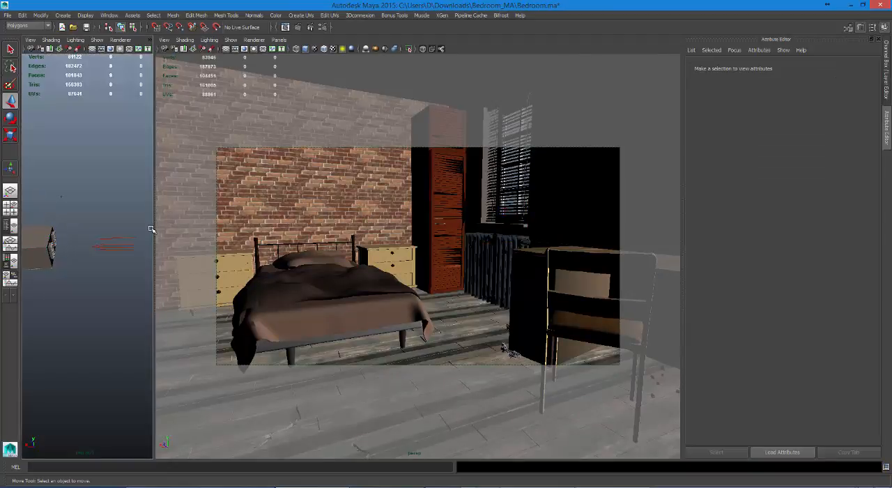
pyautogui.moveTo(153, 227); pyautogui.dragTo(358, 227)
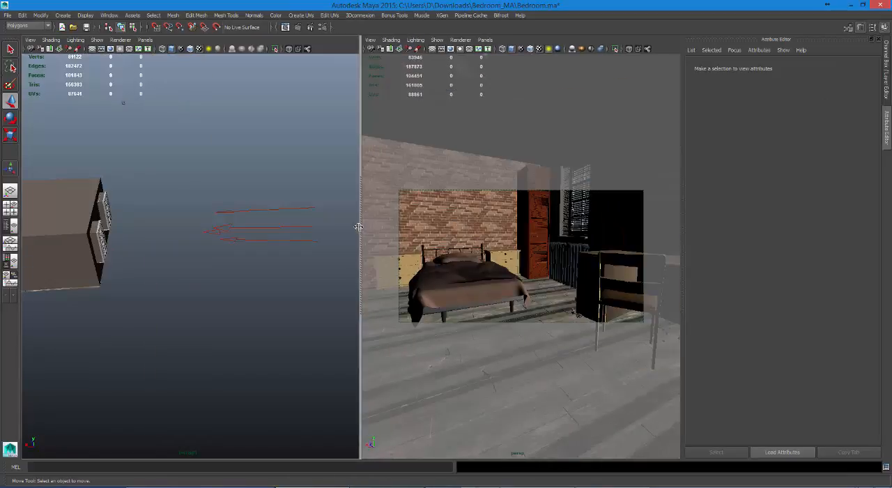
# Step: Find the render camera inside the room in the second perspective view and scale its icon up by about 31
pyautogui.keyDown('alt'); pyautogui.moveTo(173, 256); pyautogui.dragTo(191, 266); pyautogui.keyUp('alt')
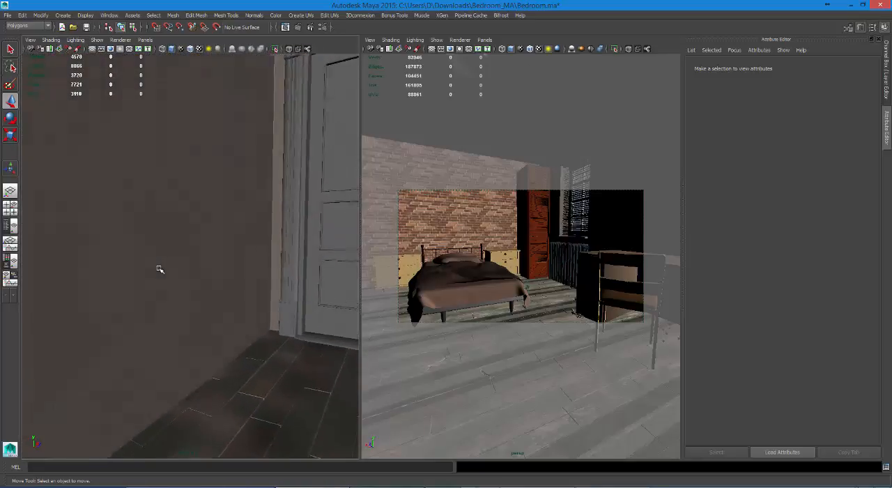
pyautogui.click(136, 245)
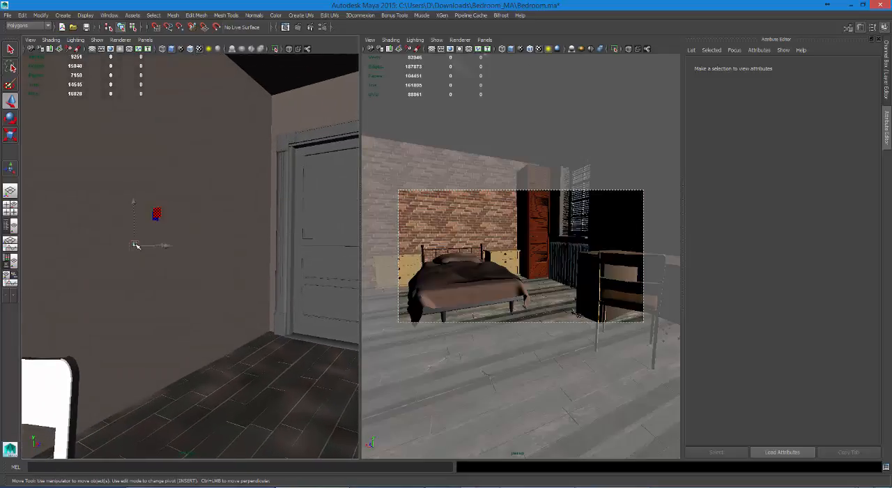
pyautogui.press('r')
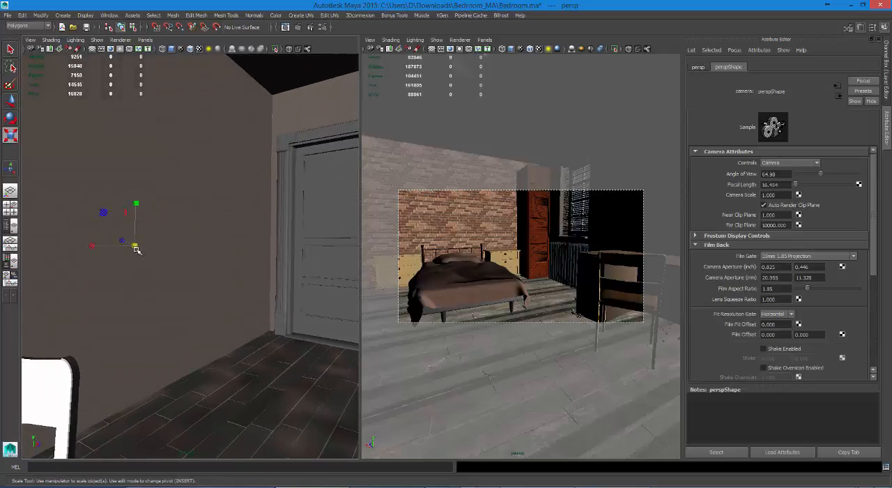
pyautogui.moveTo(418, 245); pyautogui.dragTo(293, 249)
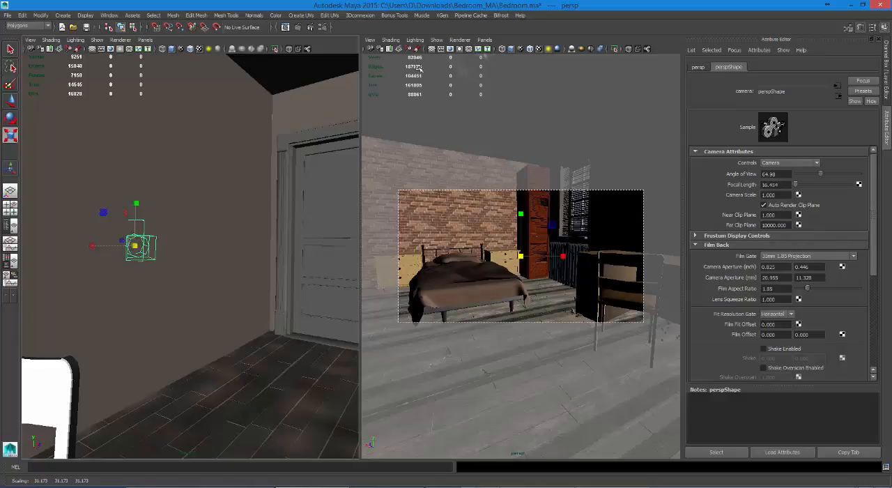
# Step: Turn on Object Details in the heads-up display and check the duvet's and bed sheet's distance from the camera
pyautogui.click(375, 40)
pyautogui.click(373, 34)
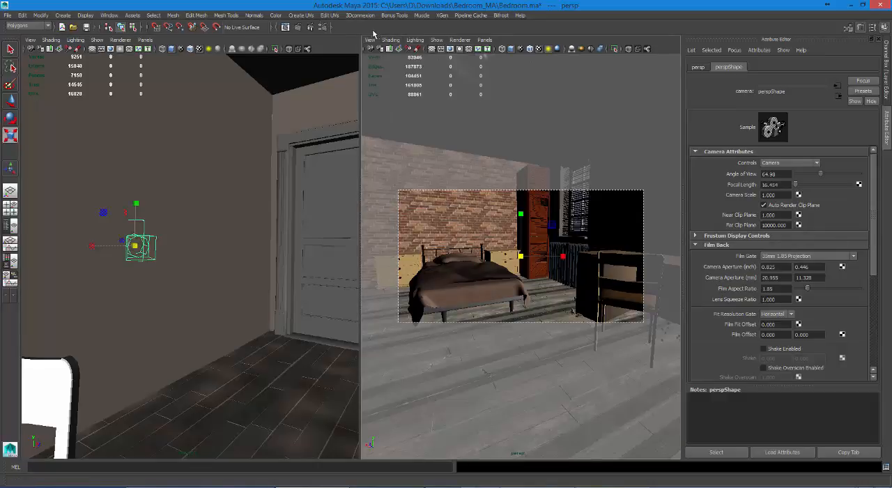
pyautogui.click(85, 14)
pyautogui.moveTo(100, 39)
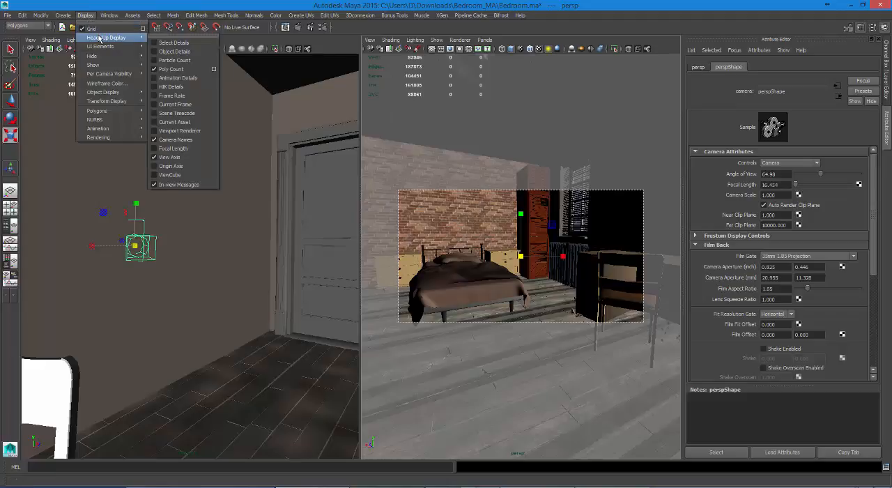
pyautogui.click(167, 53)
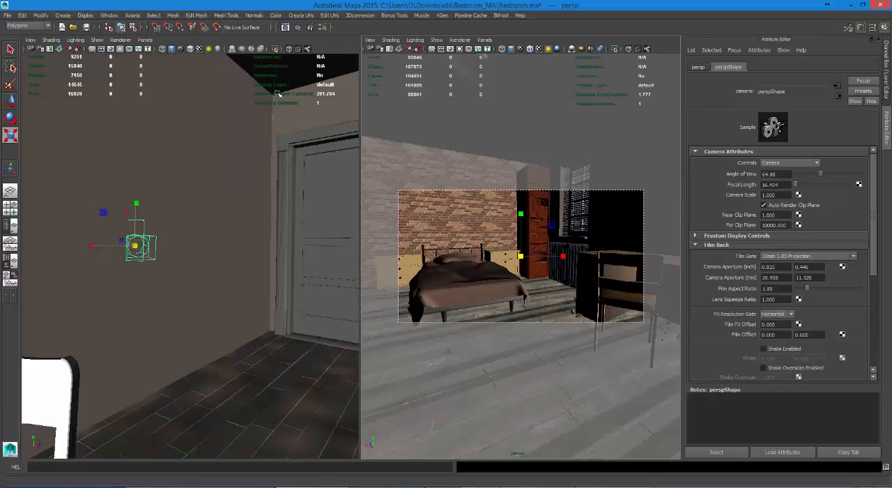
pyautogui.click(502, 271)
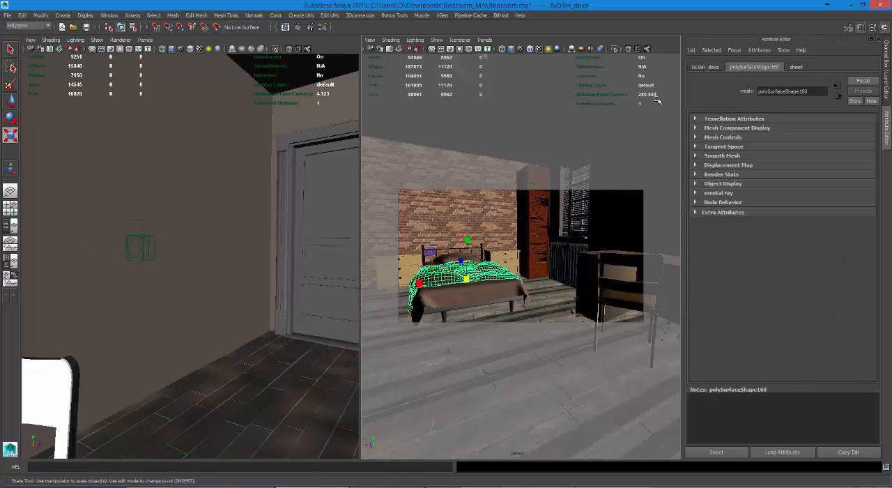
pyautogui.click(501, 288)
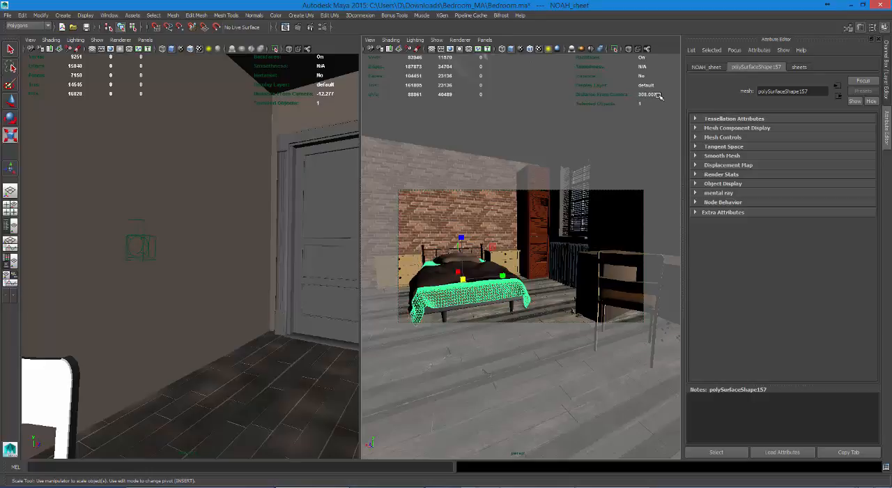
# Step: Select the enlarged render camera and enable Depth Of Field in its shape attributes
pyautogui.click(152, 238)
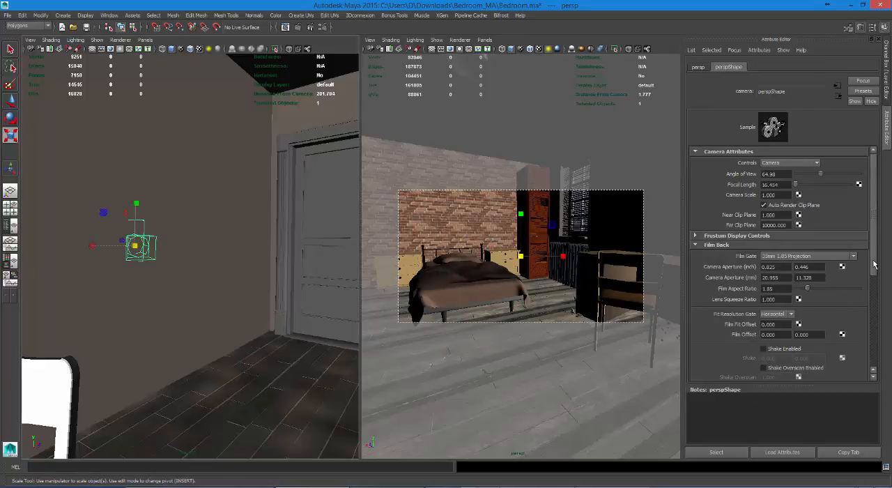
pyautogui.moveTo(874, 264); pyautogui.dragTo(876, 358)
pyautogui.click(731, 284)
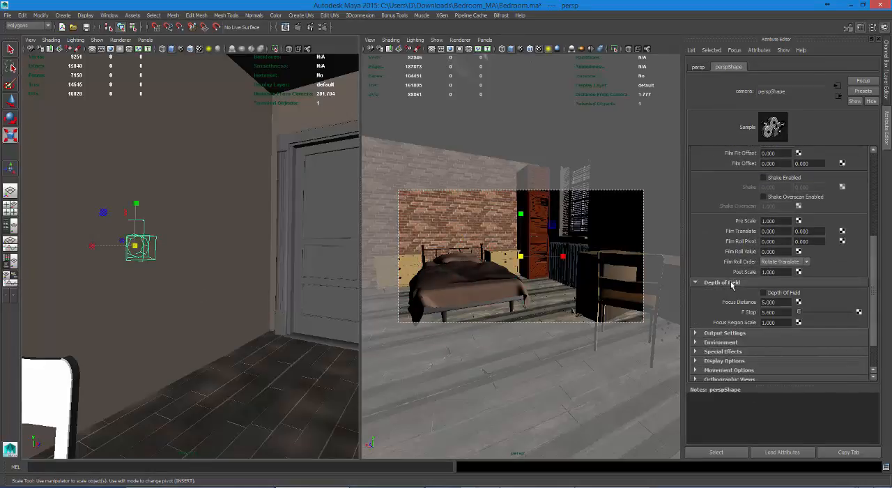
pyautogui.click(772, 295)
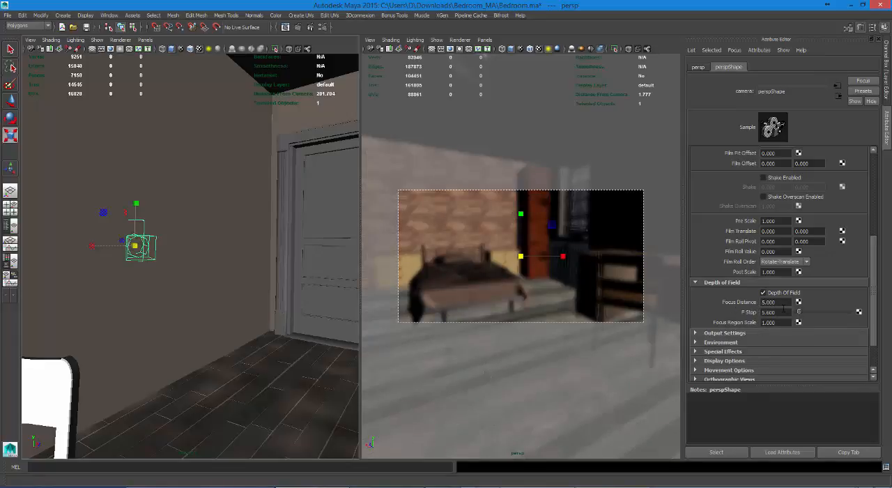
# Step: Set the render camera's Focus Distance to 308.007, matching the bed sheet's distance from the camera
pyautogui.click(505, 283)
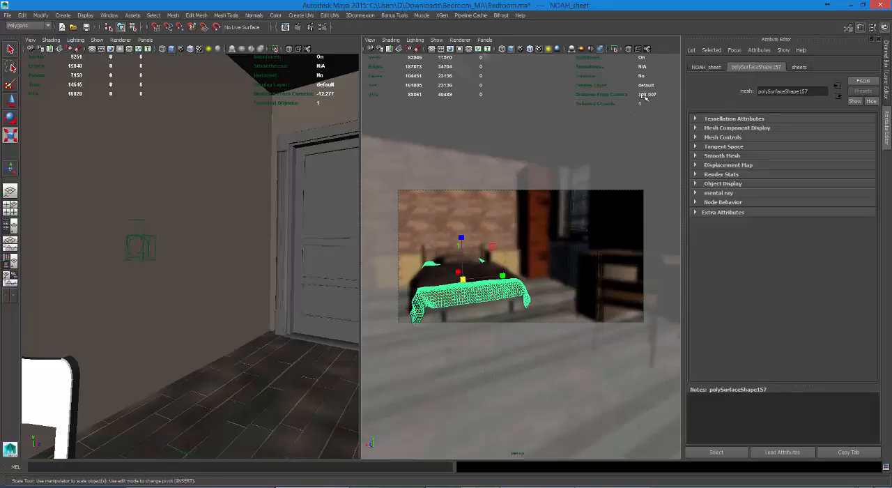
pyautogui.click(137, 242)
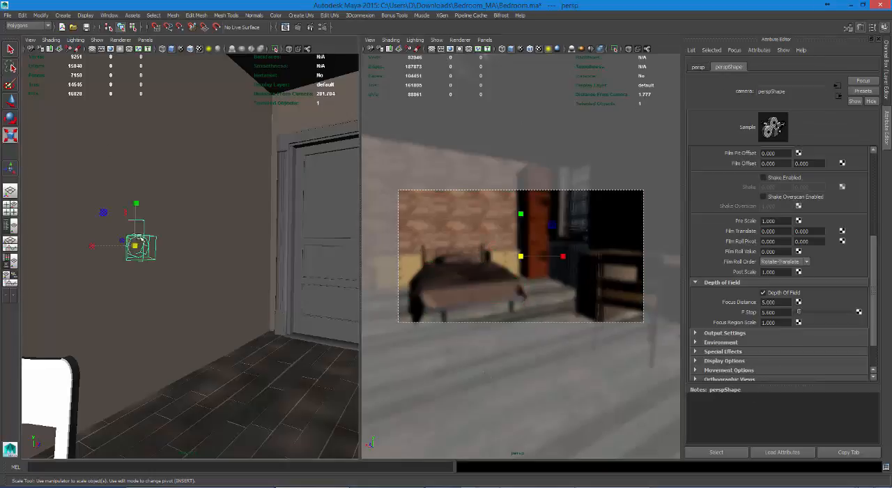
pyautogui.moveTo(778, 301); pyautogui.dragTo(677, 297)
pyautogui.write('308.007')
pyautogui.press('Return')
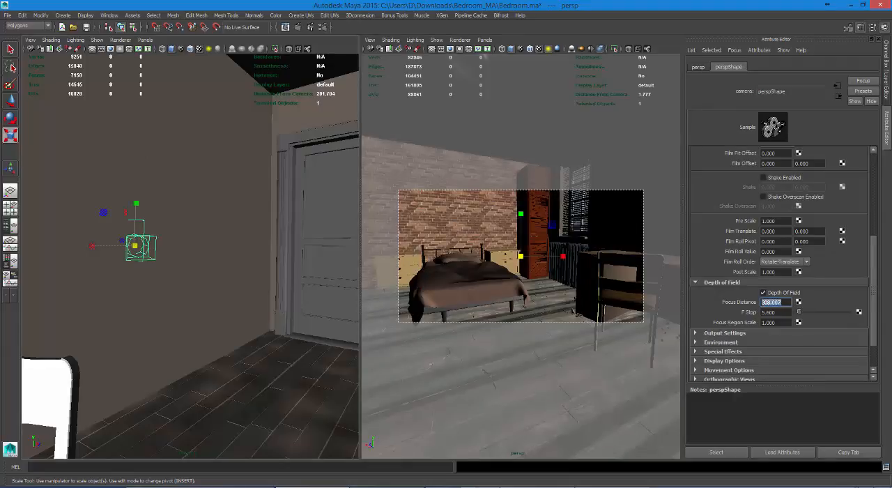
# Step: Check the bed sheet's and back wall's distance from the camera, and make a test render of the bedroom
pyautogui.click(500, 290)
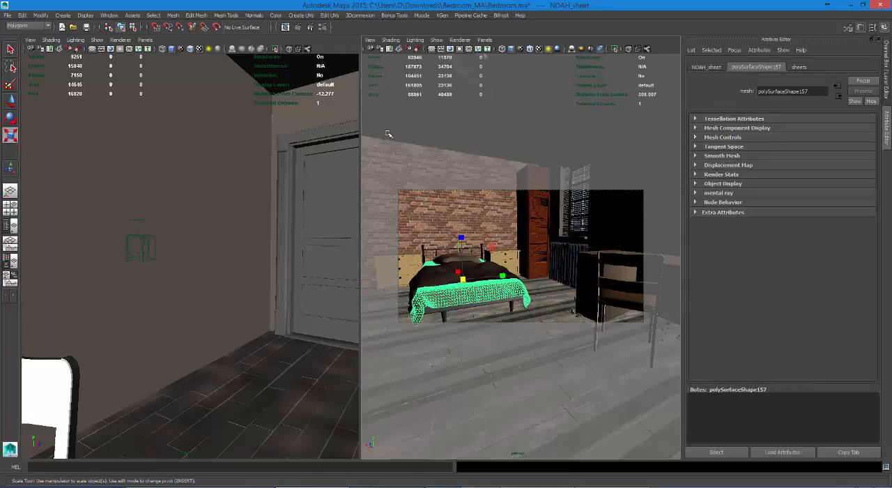
pyautogui.click(142, 244)
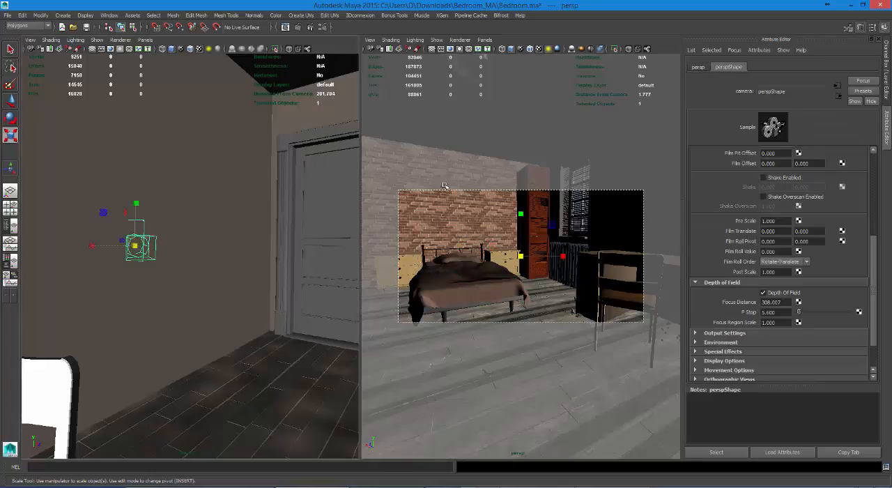
pyautogui.click(469, 176)
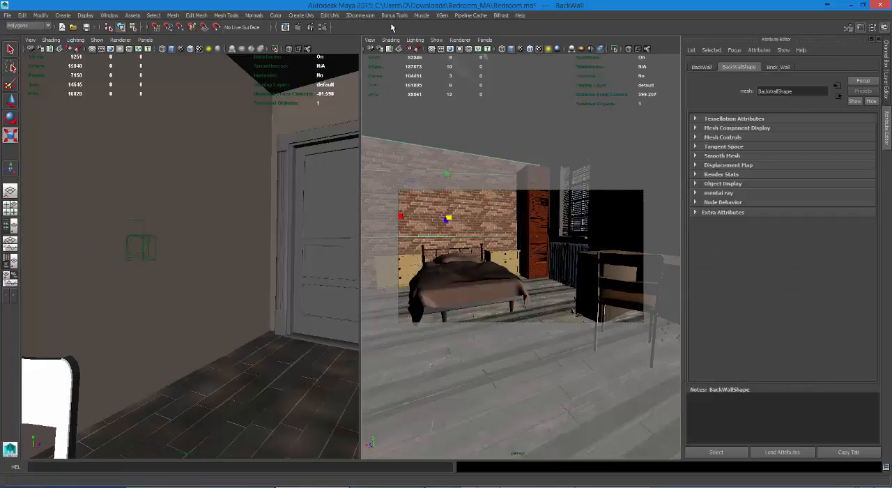
pyautogui.click(286, 27)
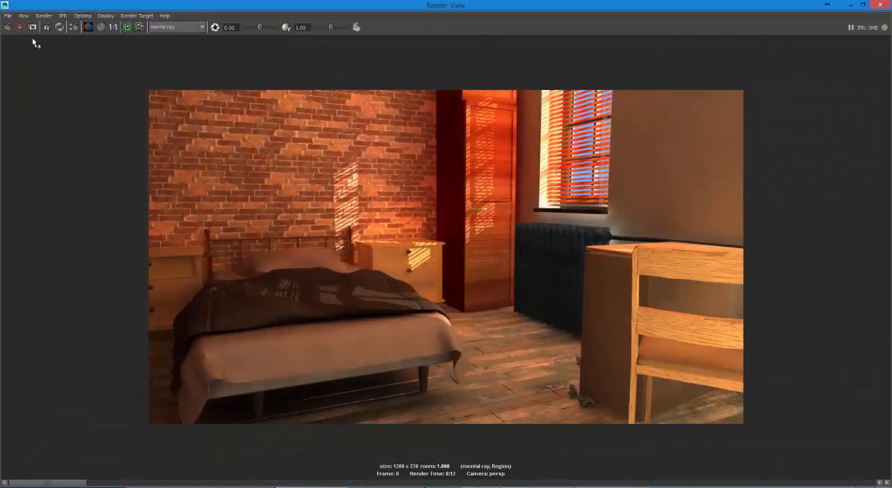
pyautogui.click(9, 28)
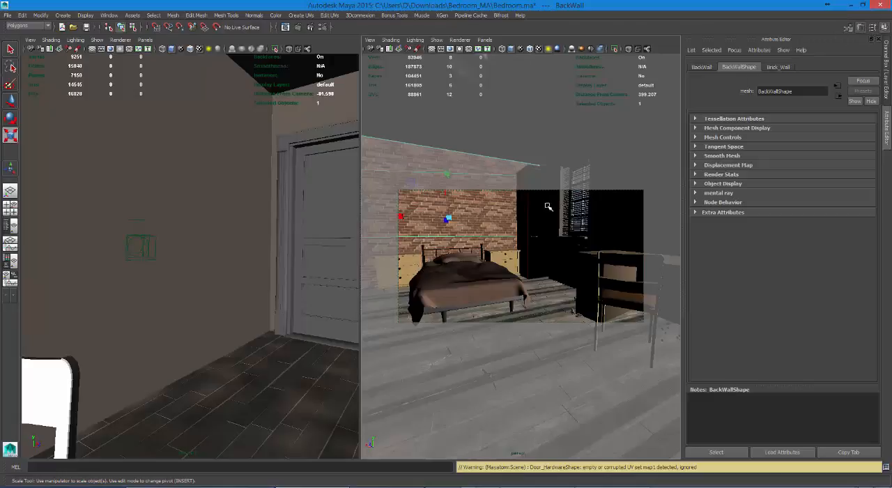
# Step: Set the render camera's Focus Distance to 444 based on the cabinet wall's distance, and scale the camera icon back down
pyautogui.click(525, 211)
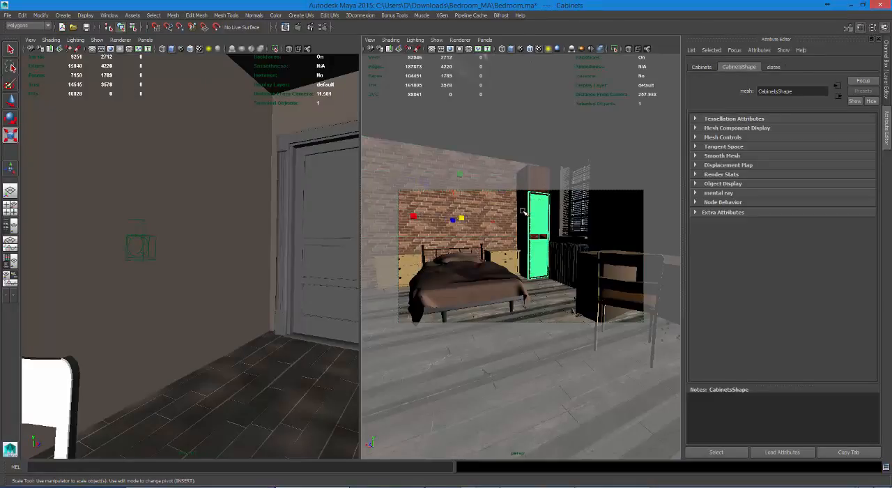
pyautogui.click(523, 211)
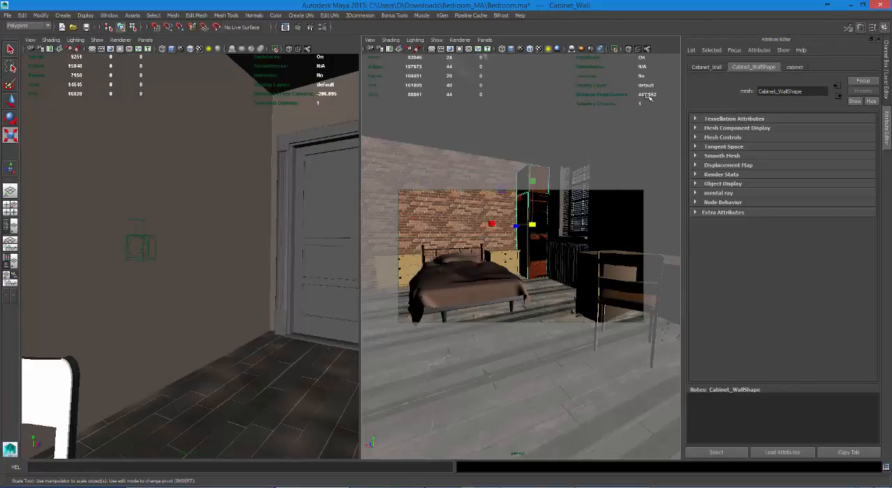
pyautogui.click(142, 245)
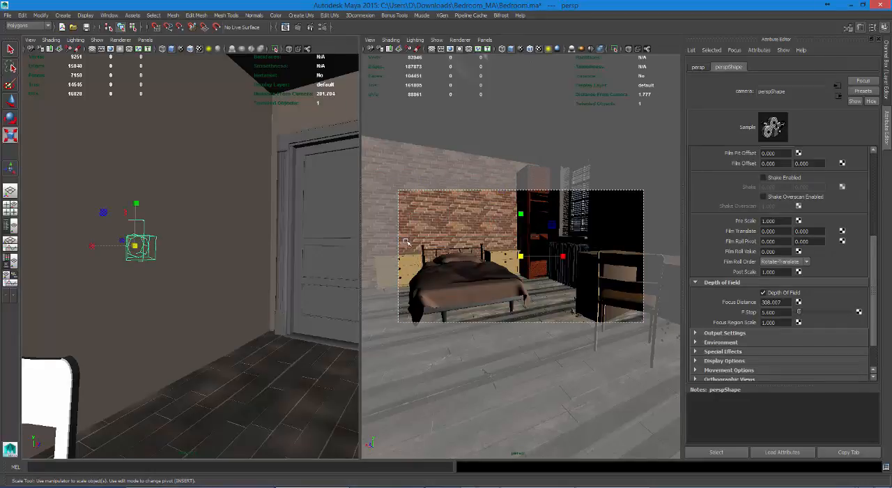
pyautogui.doubleClick(771, 302)
pyautogui.write('444')
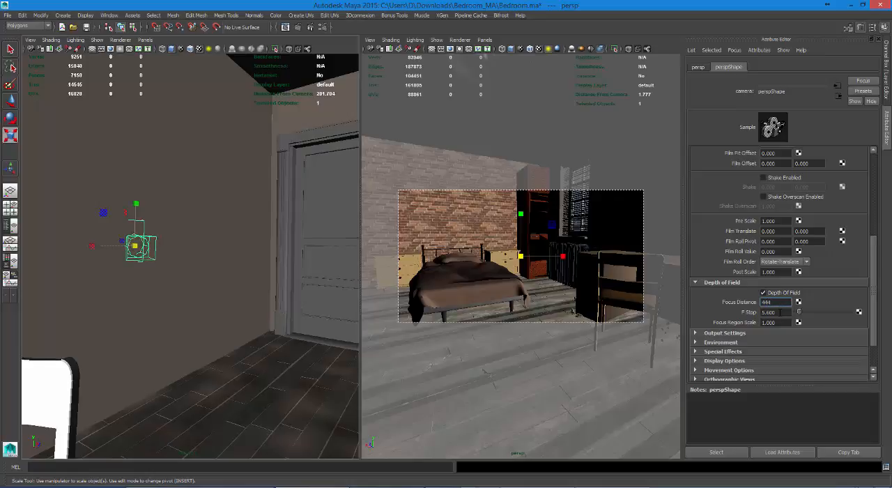
pyautogui.press('Return')
pyautogui.moveTo(135, 245); pyautogui.dragTo(5, 258)
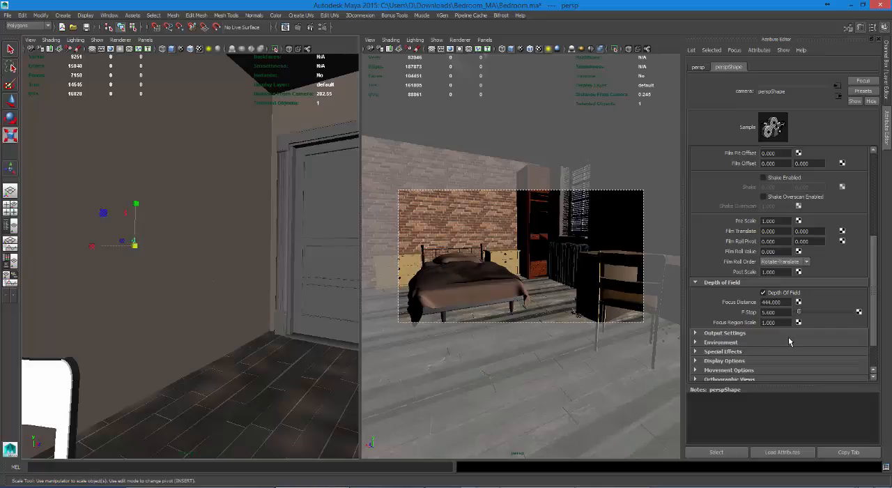
# Step: Create a mia_lens_bokeh node in the render camera's mental ray Lens Shaders list
pyautogui.scroll(-2, 873, 320)
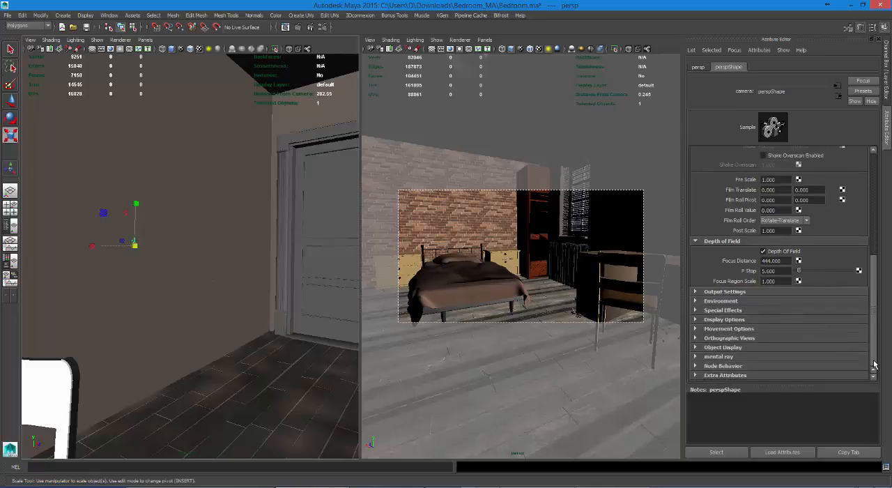
pyautogui.click(761, 358)
pyautogui.scroll(-3, 876, 317)
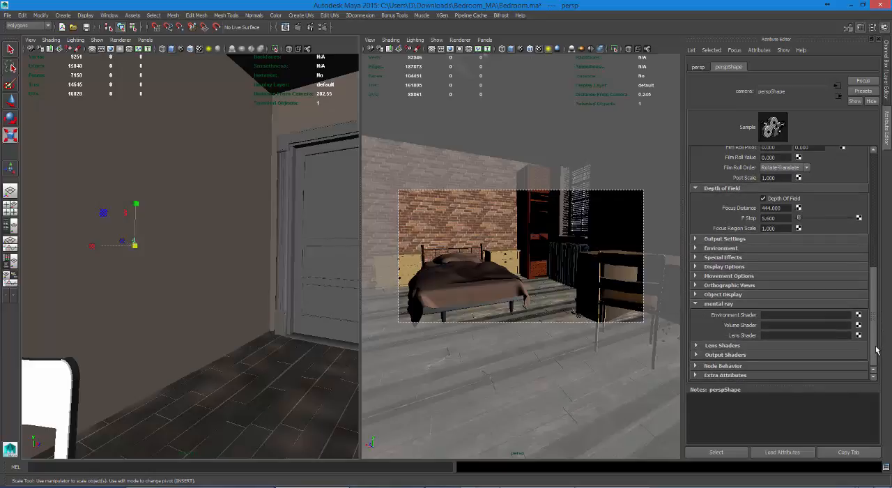
pyautogui.click(738, 347)
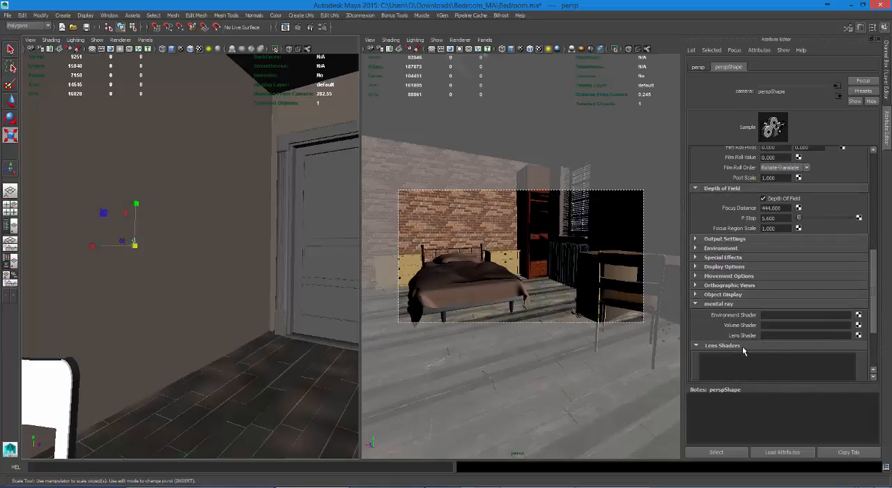
pyautogui.moveTo(873, 319); pyautogui.dragTo(874, 366)
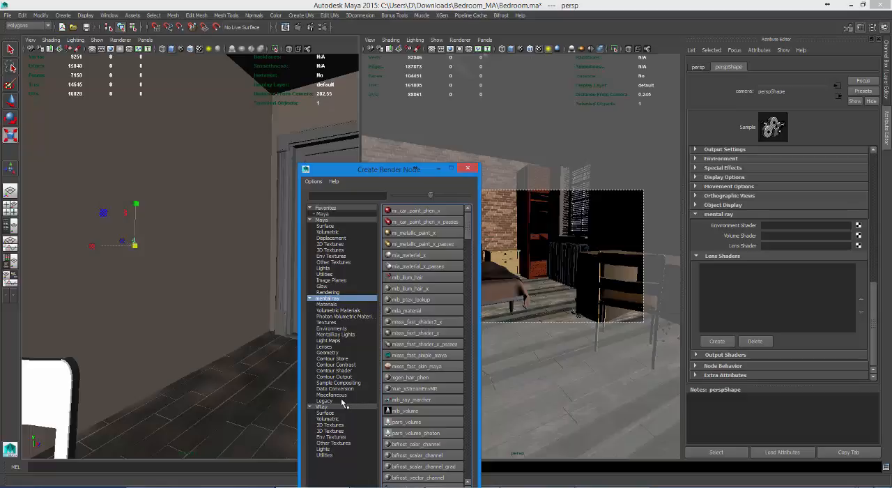
pyautogui.click(343, 347)
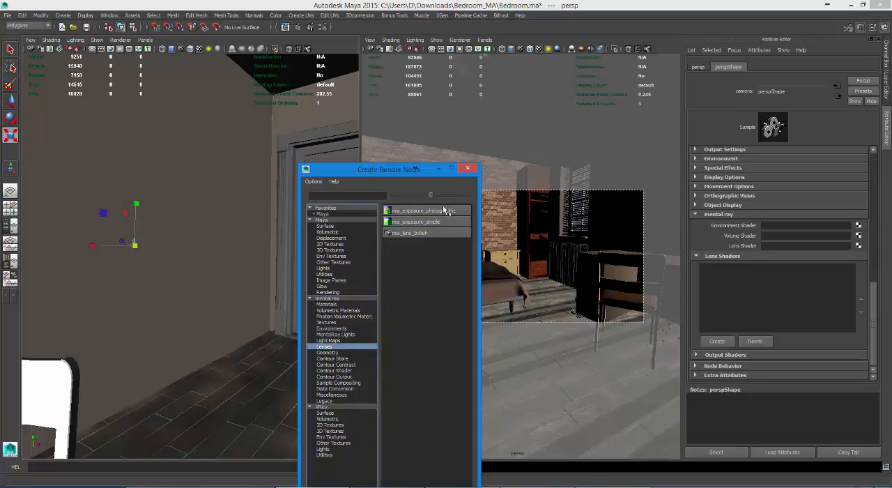
pyautogui.click(431, 233)
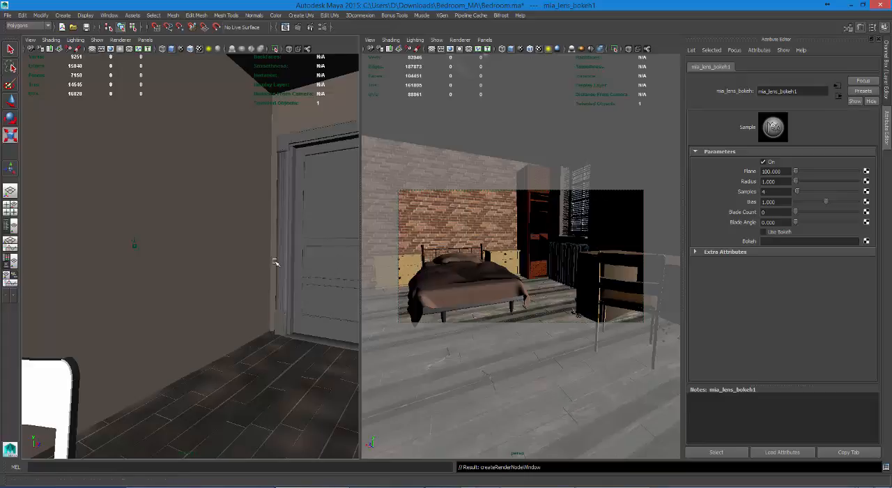
# Step: Delete the mia_lens_bokeh shader from the render camera's Lens Shaders list
pyautogui.click(138, 244)
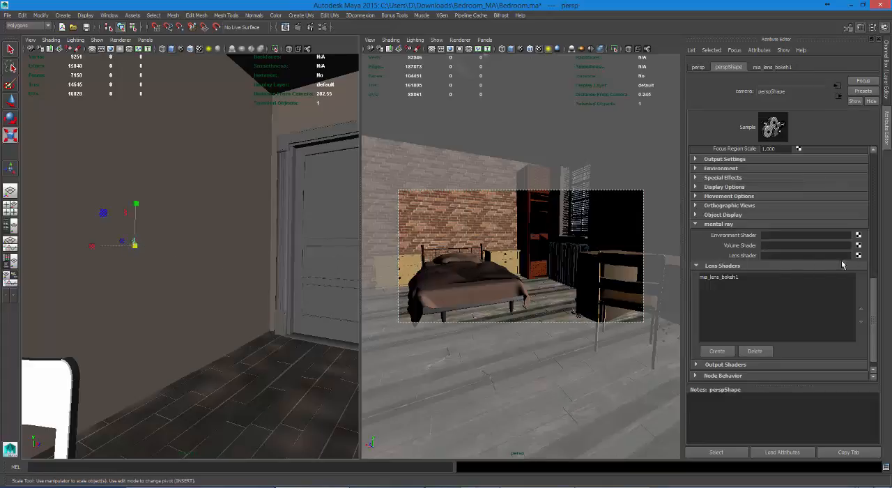
pyautogui.click(733, 277)
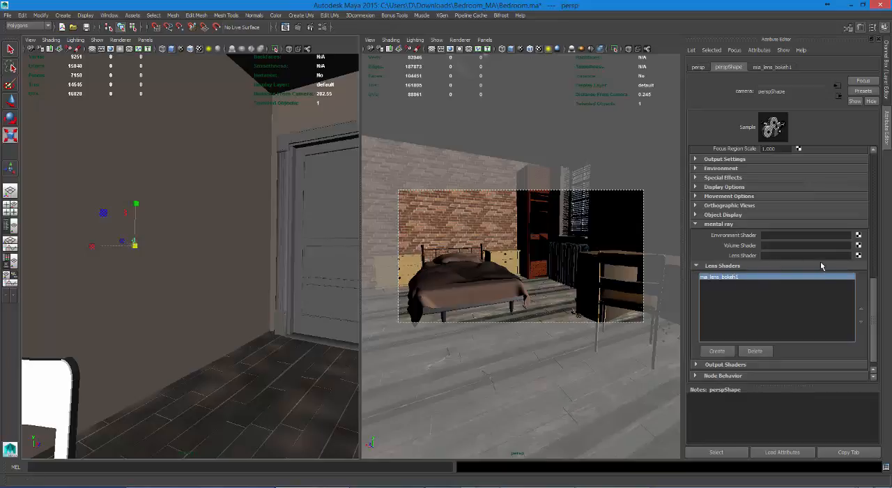
pyautogui.click(754, 351)
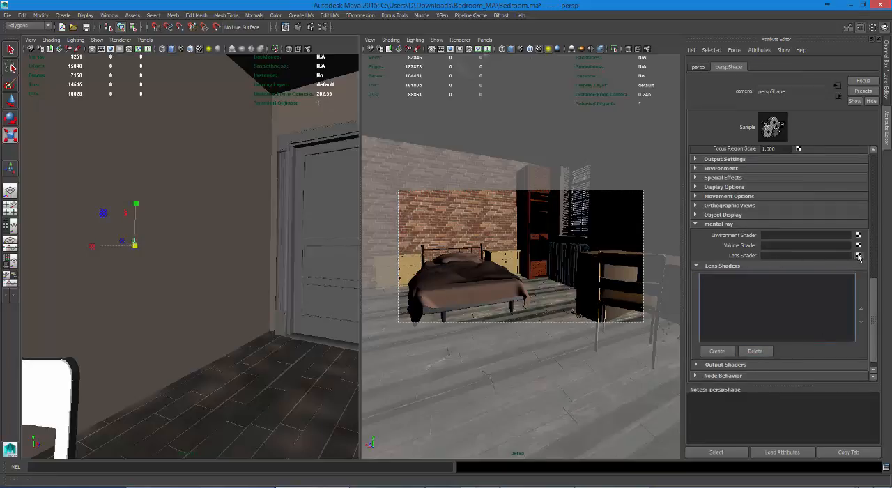
# Step: Assign a new mia_lens_bokeh node to the render camera's mental ray Lens Shader attribute and reselect the camera
pyautogui.click(858, 256)
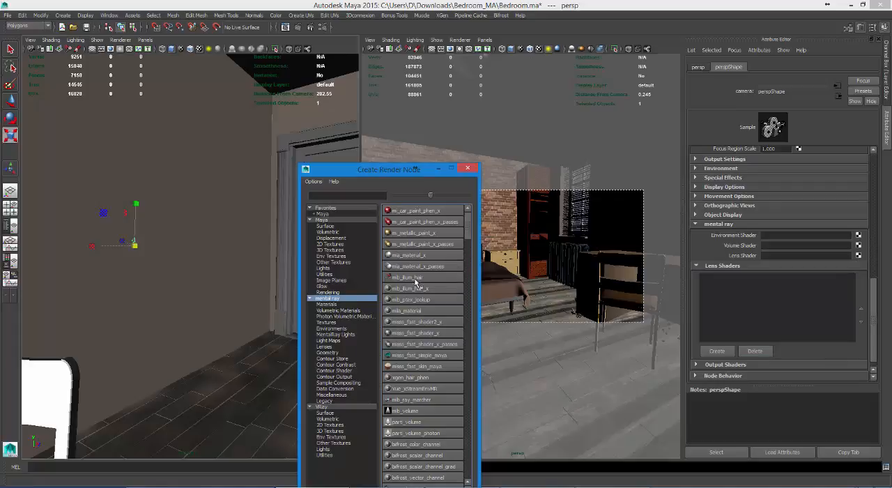
pyautogui.click(332, 348)
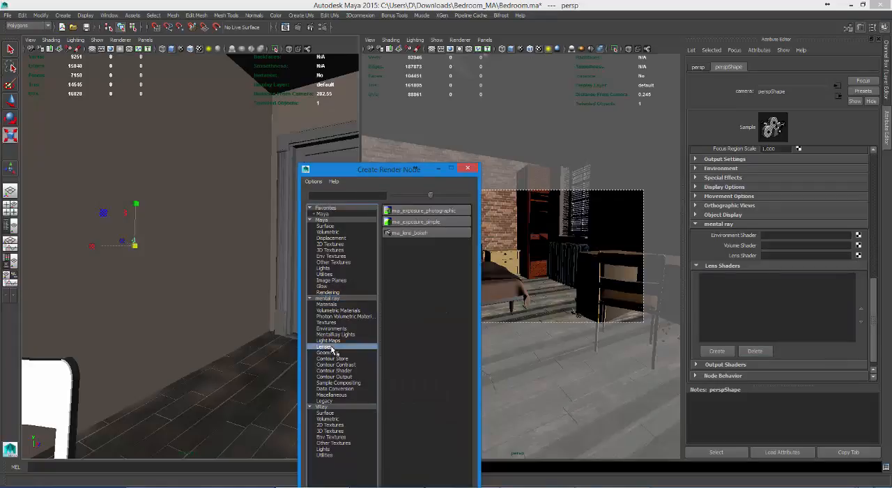
pyautogui.click(416, 232)
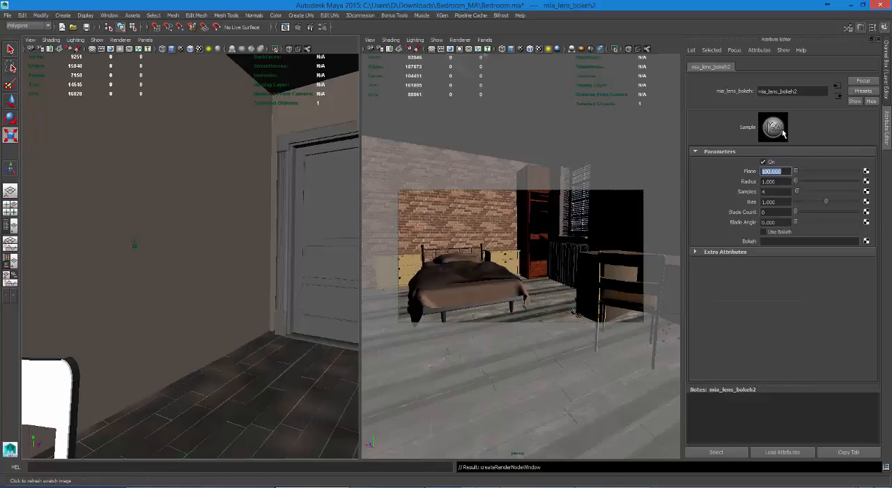
pyautogui.click(132, 244)
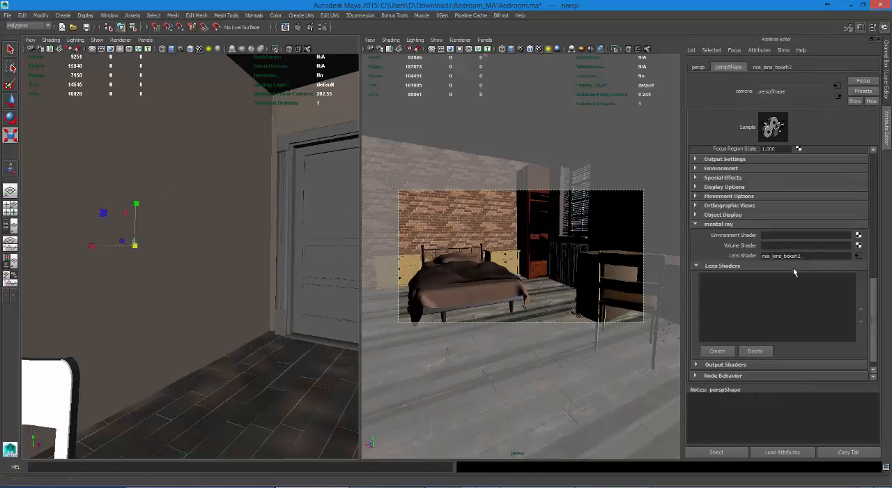
# Step: Set the camera's bokeh lens shader Plane distance to 300 and render the current frame
pyautogui.scroll(3, 796, 269)
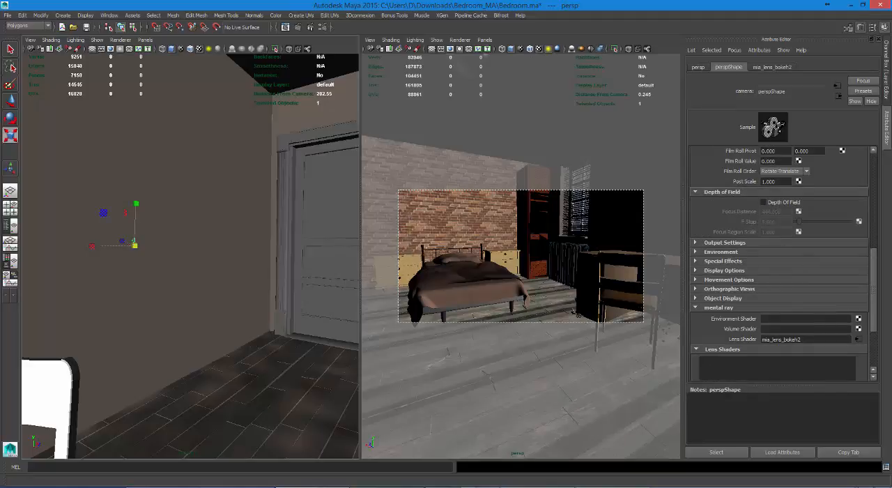
pyautogui.click(858, 340)
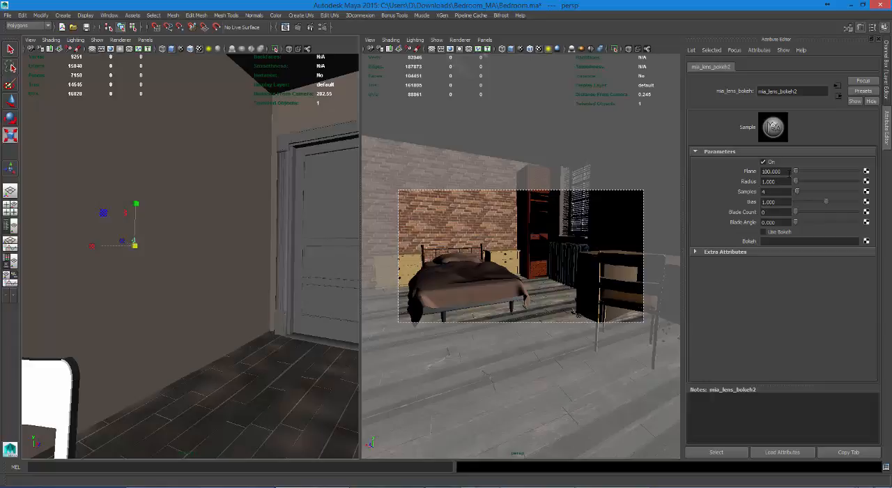
pyautogui.moveTo(791, 171); pyautogui.dragTo(742, 170)
pyautogui.write('300')
pyautogui.press('Return')
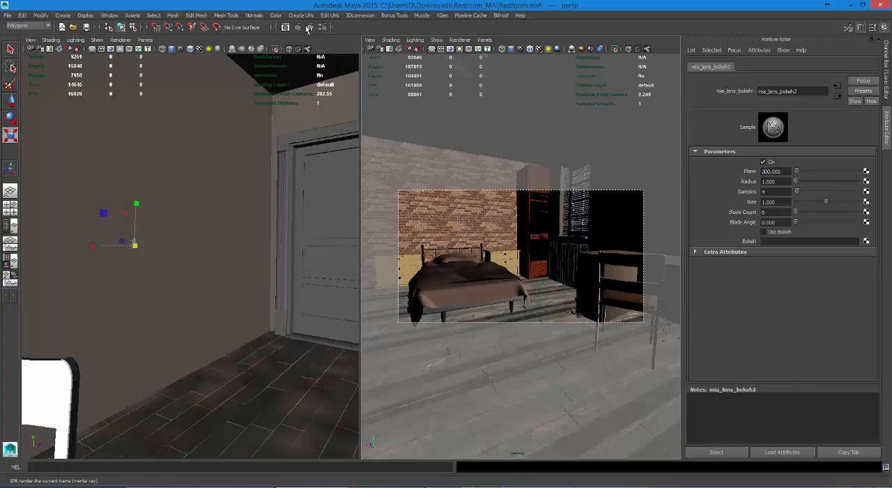
pyautogui.click(298, 27)
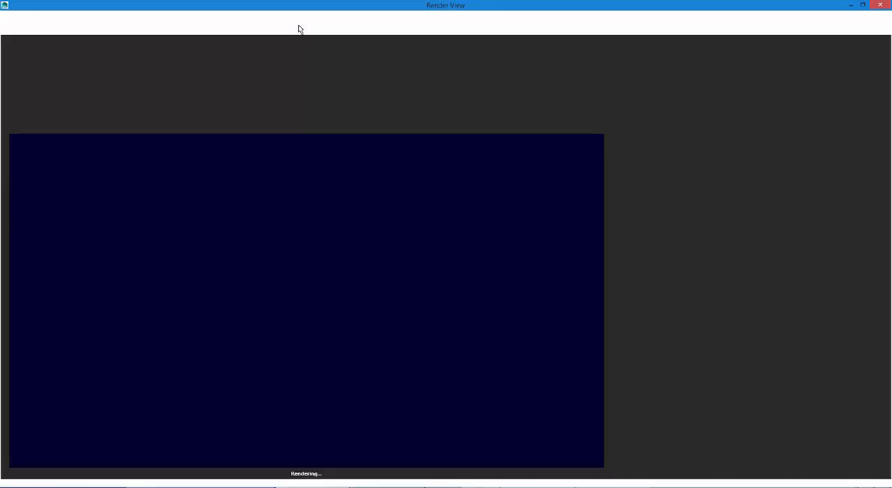
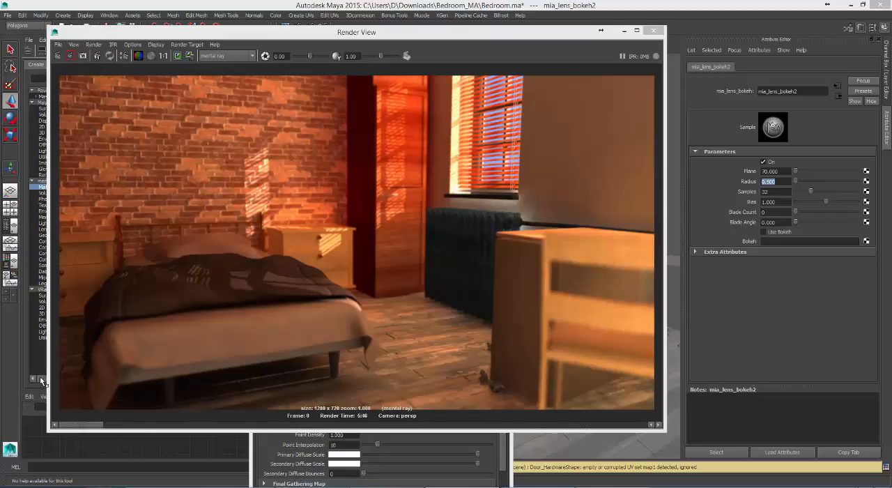
# Step: Compare the stored renders in the Render View to judge how the different bokeh lens shader settings blur the bedroom
pyautogui.moveTo(89, 425); pyautogui.dragTo(221, 425)
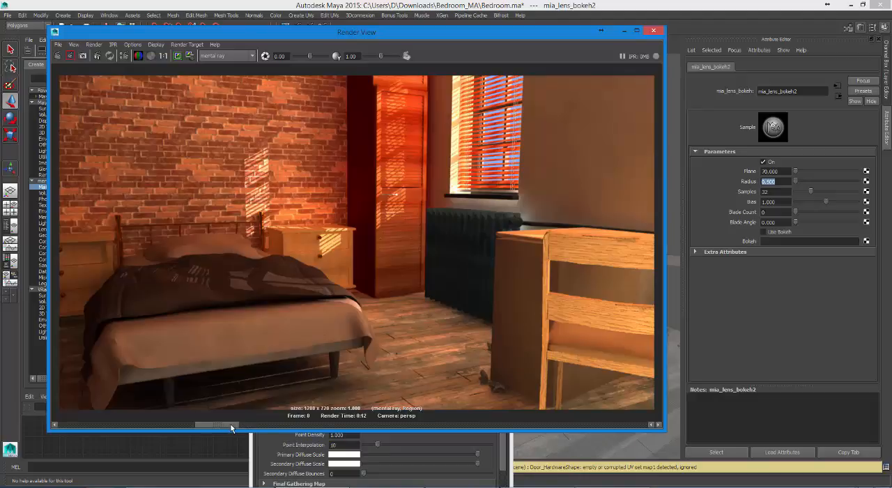
pyautogui.moveTo(201, 423); pyautogui.dragTo(182, 425)
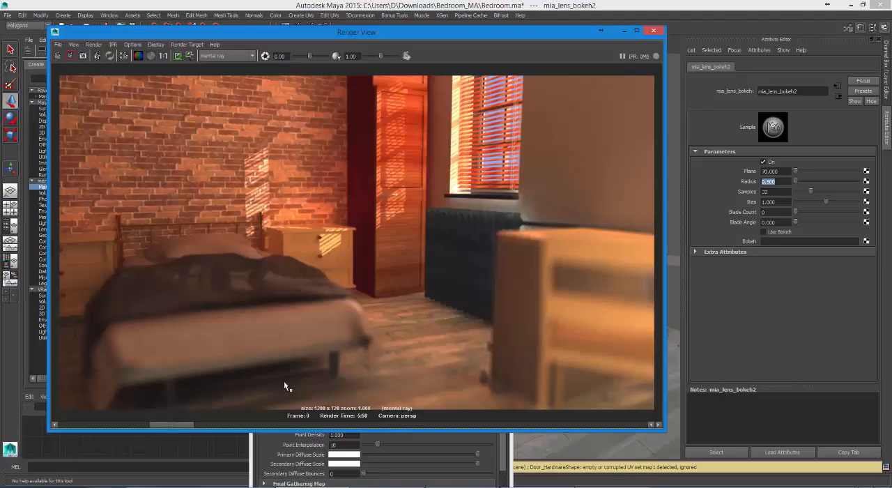
pyautogui.moveTo(164, 424)
pyautogui.mouseDown()
pyautogui.moveTo(197, 422)
pyautogui.moveTo(159, 420)
pyautogui.mouseUp()
pyautogui.moveTo(169, 425); pyautogui.dragTo(115, 425)
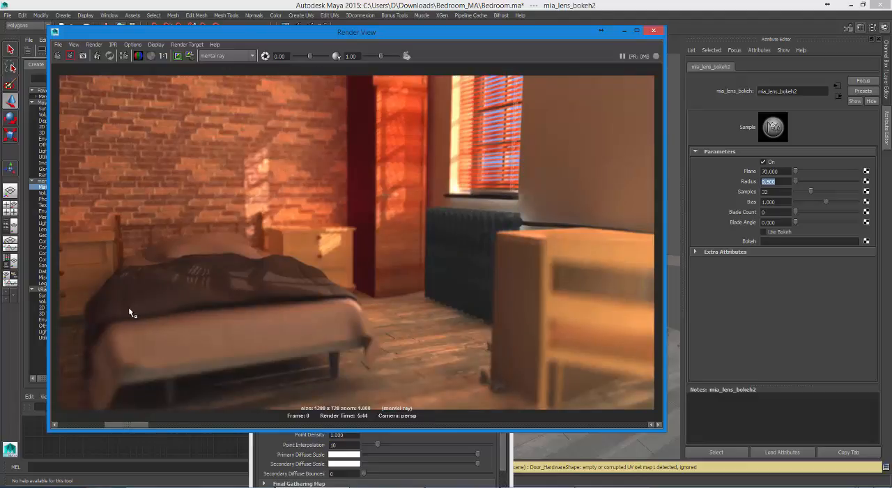
pyautogui.moveTo(123, 423); pyautogui.dragTo(54, 423)
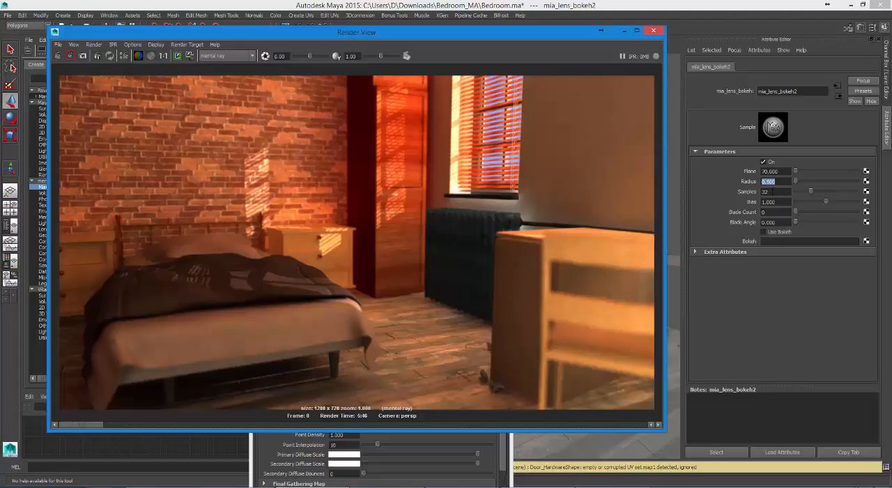
# Step: Set the bokeh lens shader's Samples to 64 and its Radius to 0.8
pyautogui.doubleClick(773, 191)
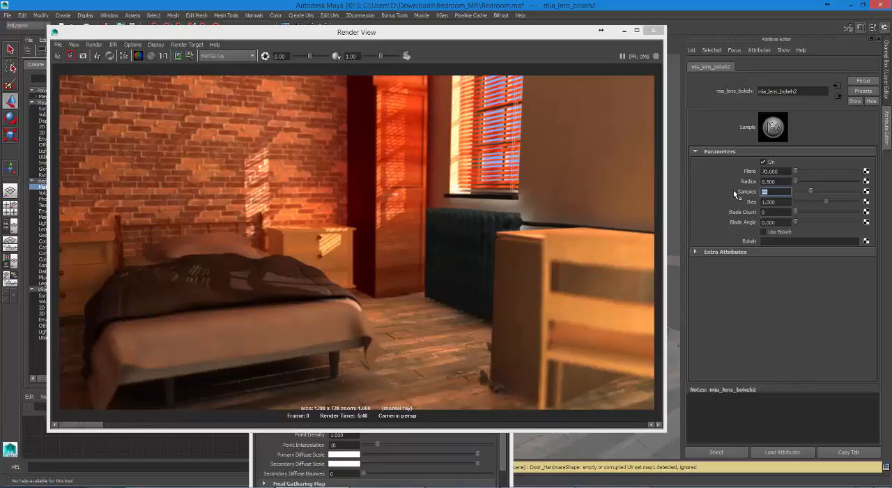
pyautogui.write('60')
pyautogui.press('Return')
pyautogui.press('BackSpace')
pyautogui.write('64')
pyautogui.press('Return')
pyautogui.hotkey('shift', 'Tab')
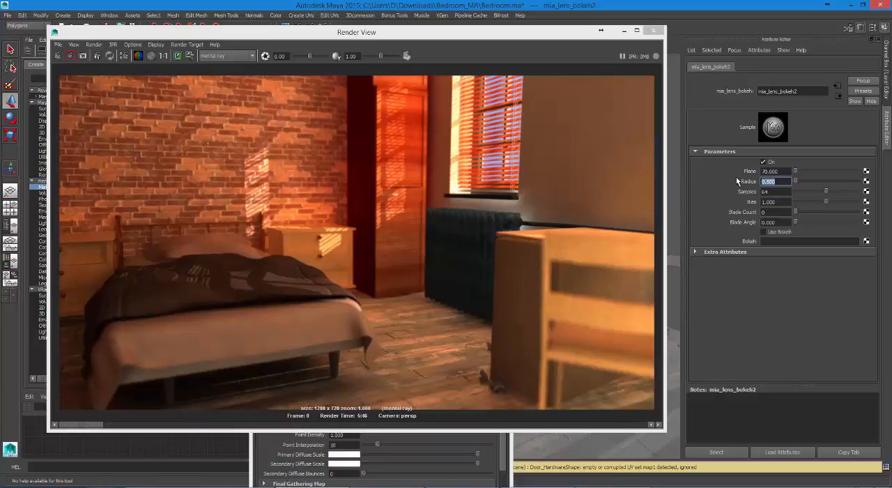
pyautogui.write('0.8')
pyautogui.press('Return')
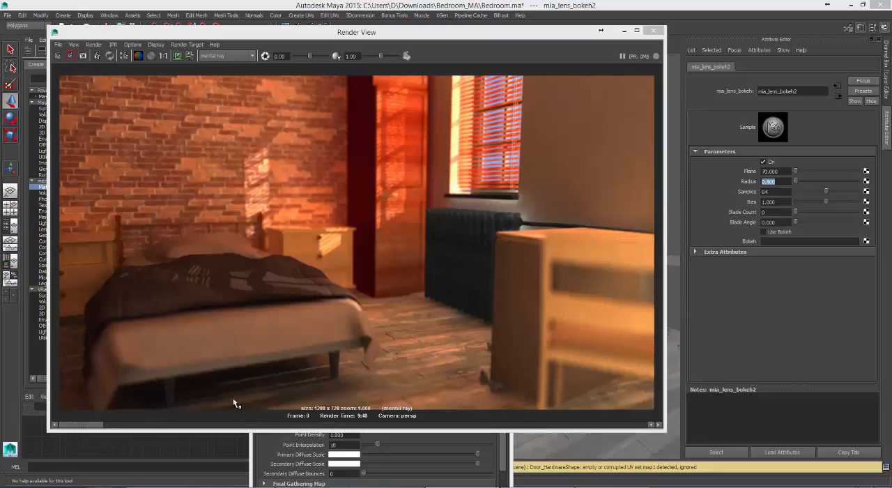
# Step: Compare the newest bokeh render with the previously stored one, checking the smoothness and strength of the blur
pyautogui.click(81, 424)
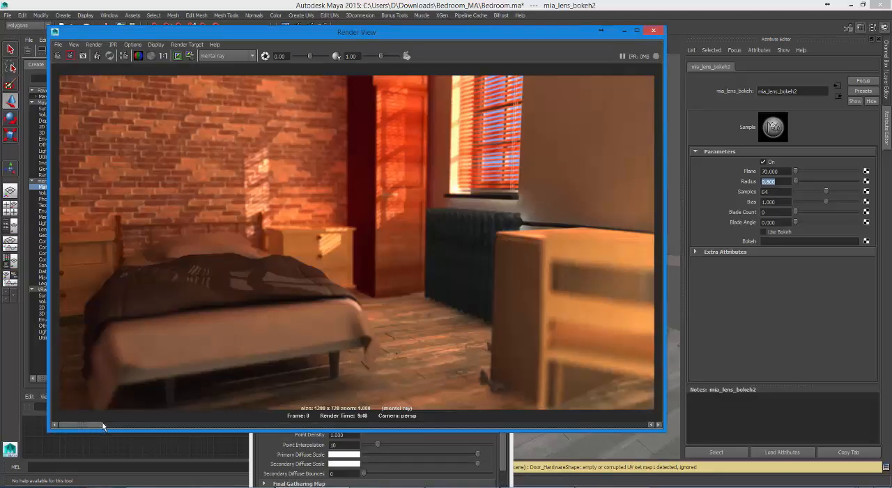
pyautogui.click(102, 425)
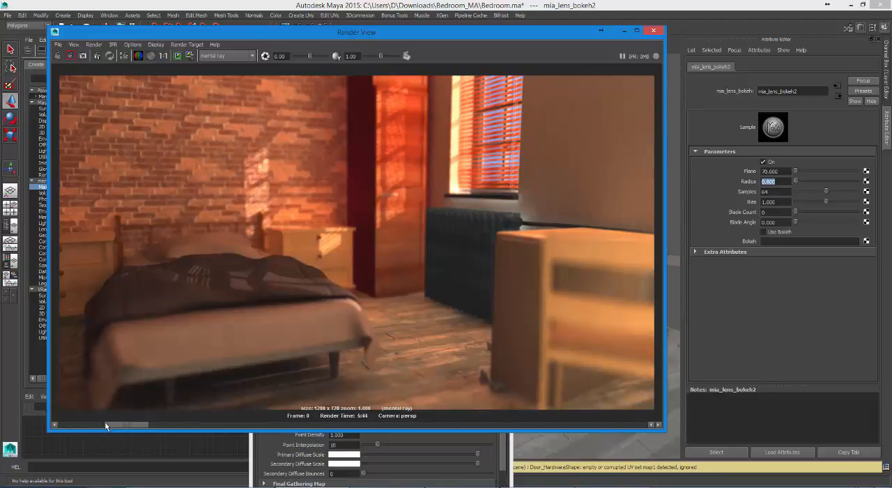
pyautogui.moveTo(105, 422); pyautogui.dragTo(62, 426)
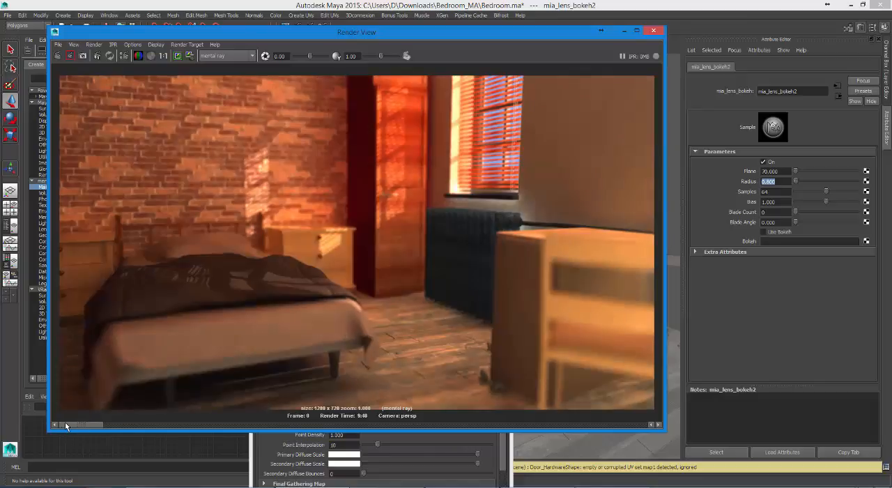
pyautogui.click(107, 423)
pyautogui.click(61, 424)
pyautogui.click(108, 424)
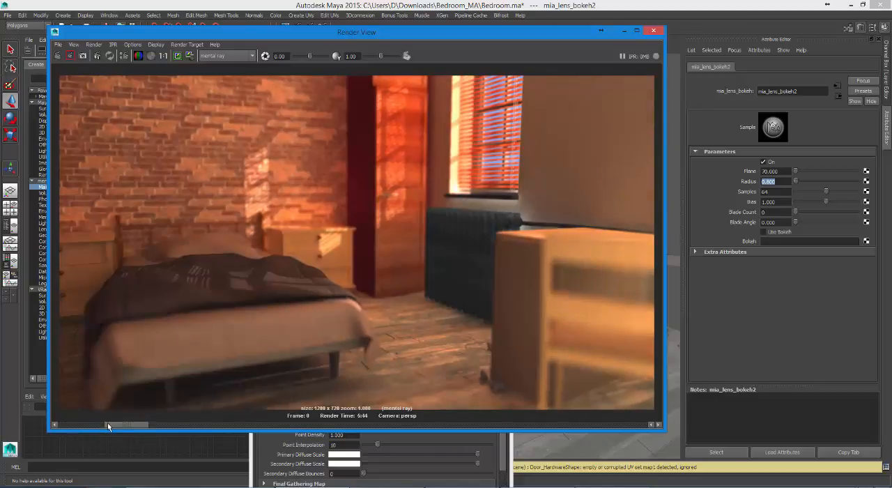
pyautogui.click(77, 424)
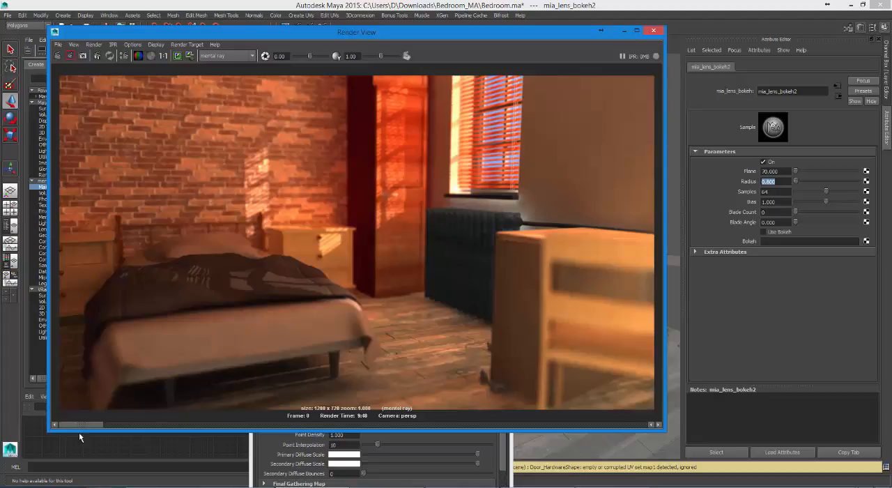
pyautogui.moveTo(84, 425); pyautogui.dragTo(23, 423)
pyautogui.moveTo(427, 411); pyautogui.dragTo(46, 424)
# Step: Bring the Indirect Lighting render settings into clear view and review the Global Illumination values
pyautogui.click(265, 446)
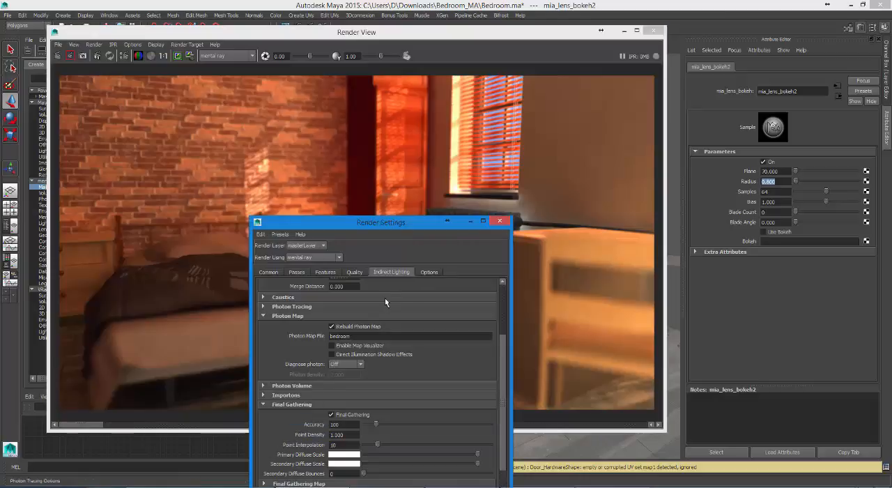
pyautogui.moveTo(499, 329); pyautogui.dragTo(504, 318)
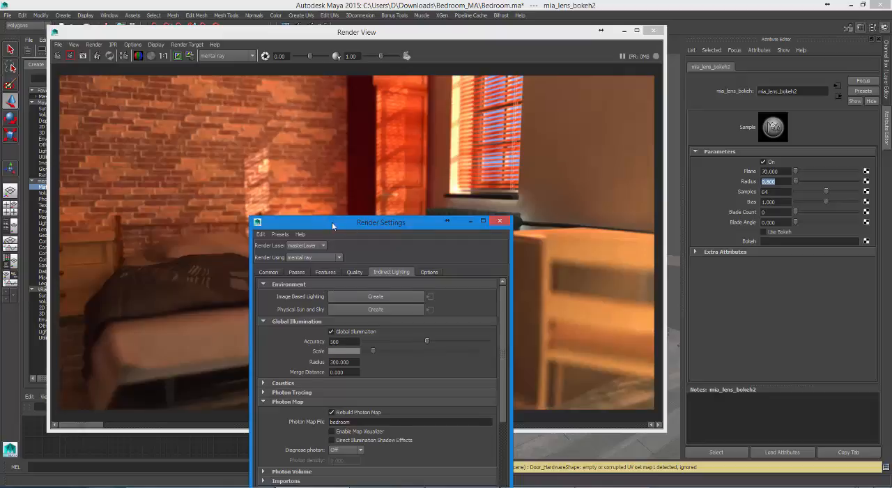
pyautogui.moveTo(332, 222); pyautogui.dragTo(524, 145)
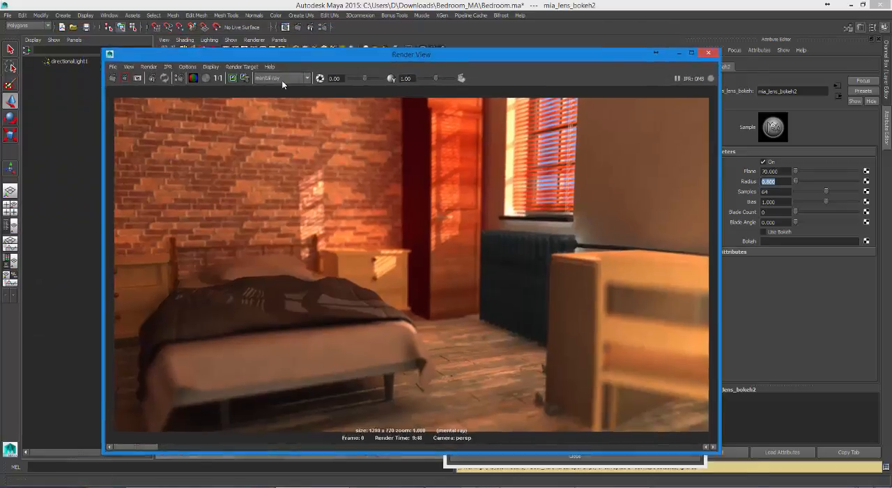
pyautogui.moveTo(279, 54); pyautogui.dragTo(223, 298)
pyautogui.click(512, 145)
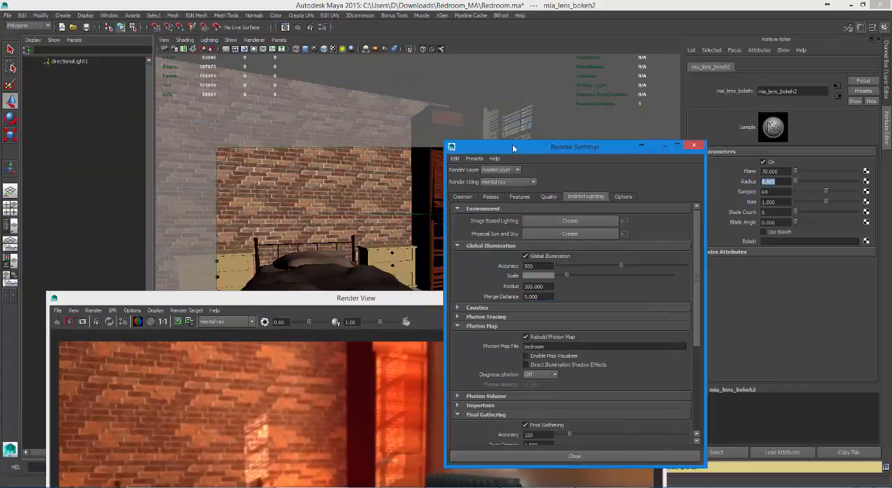
pyautogui.moveTo(512, 144); pyautogui.dragTo(503, 61)
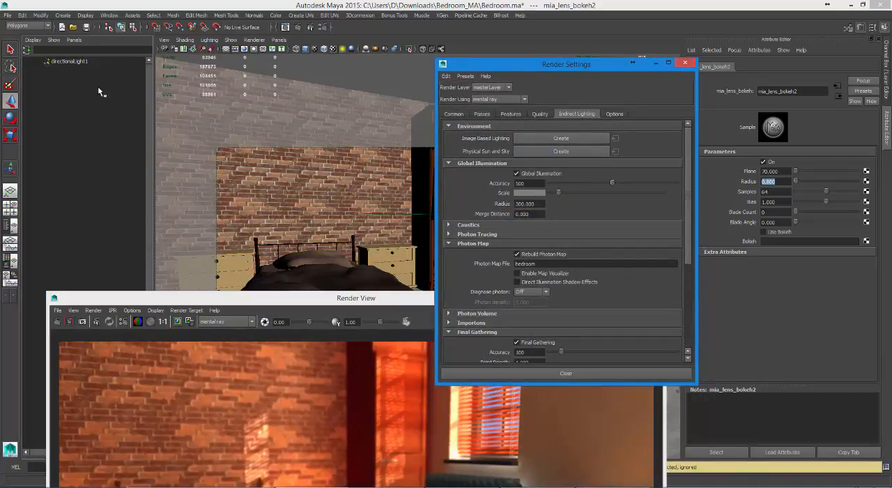
# Step: Select directionalLight1 and review its photon attributes alongside the Final Gathering settings, with the Photon Map section collapsed
pyautogui.click(72, 61)
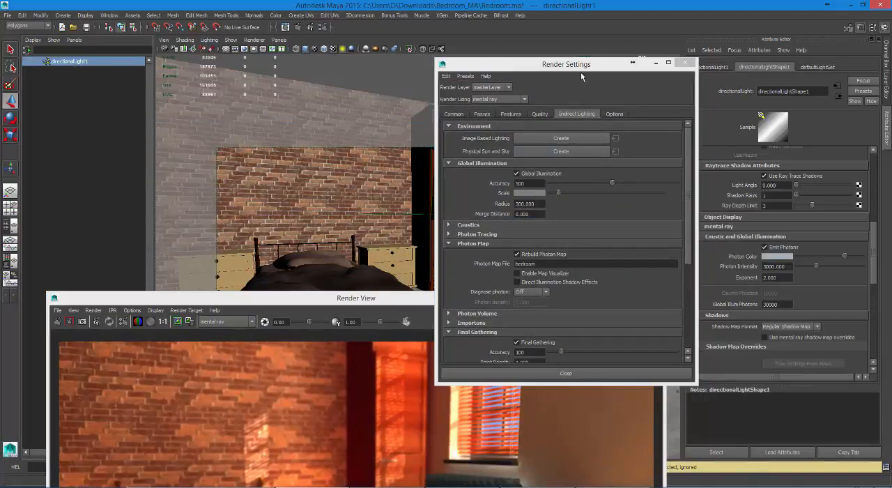
pyautogui.moveTo(580, 68); pyautogui.dragTo(522, 62)
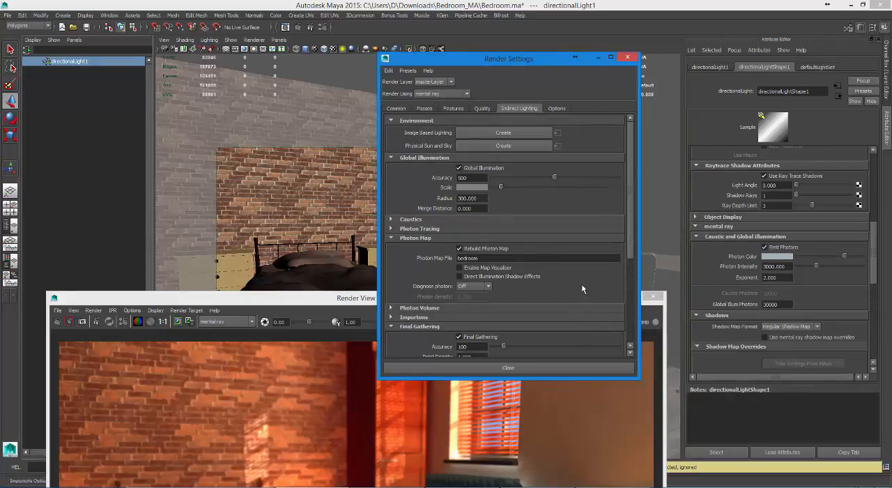
pyautogui.click(404, 237)
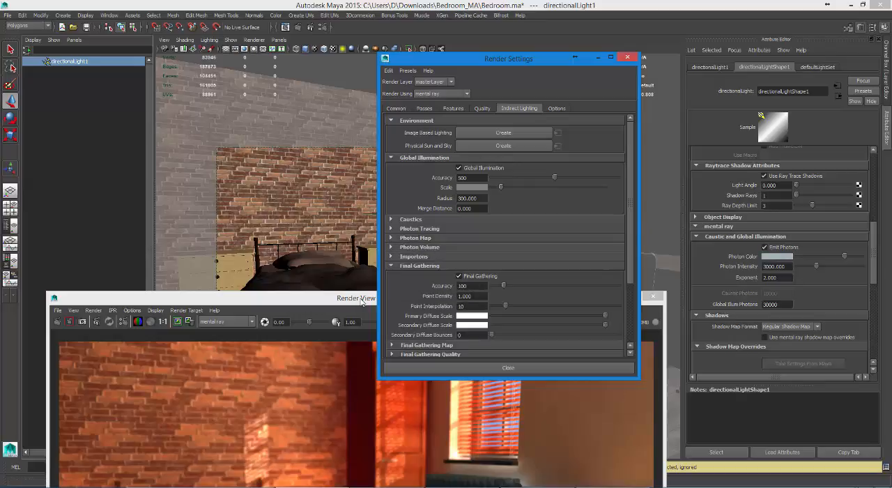
pyautogui.moveTo(365, 298)
pyautogui.mouseDown()
pyautogui.moveTo(359, 273)
pyautogui.moveTo(352, 292)
pyautogui.mouseUp()
pyautogui.moveTo(483, 59); pyautogui.dragTo(489, 23)
pyautogui.click(478, 251)
pyautogui.doubleClick(478, 251)
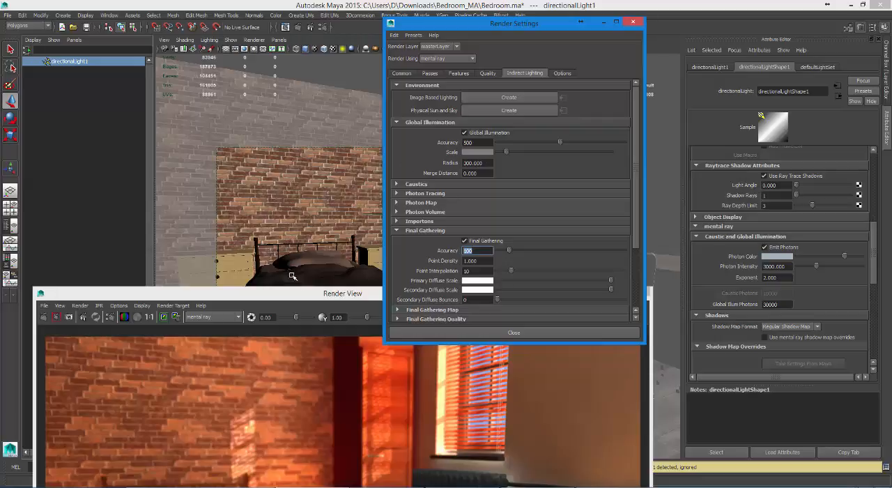
# Step: Select the mia_lens_bokeh2 node in the Hypershade work area to show its attributes beside the latest render
pyautogui.moveTo(300, 295); pyautogui.dragTo(317, 50)
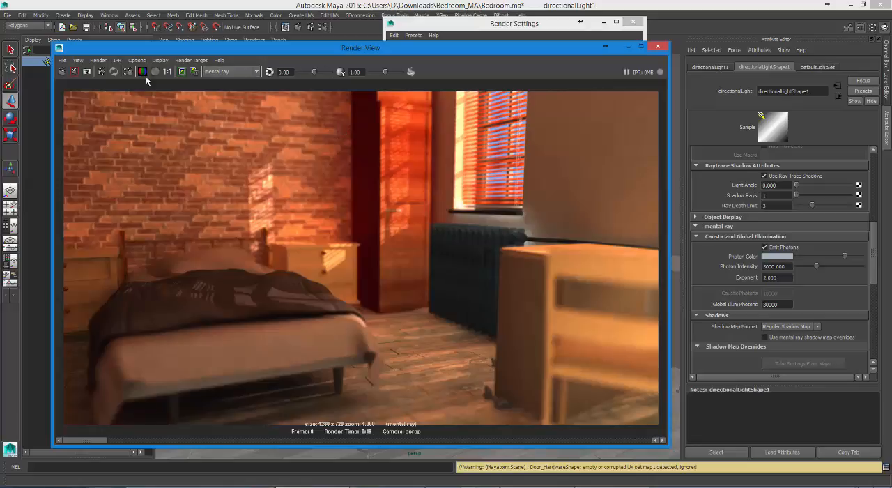
pyautogui.moveTo(159, 49); pyautogui.dragTo(179, 396)
pyautogui.click(11, 260)
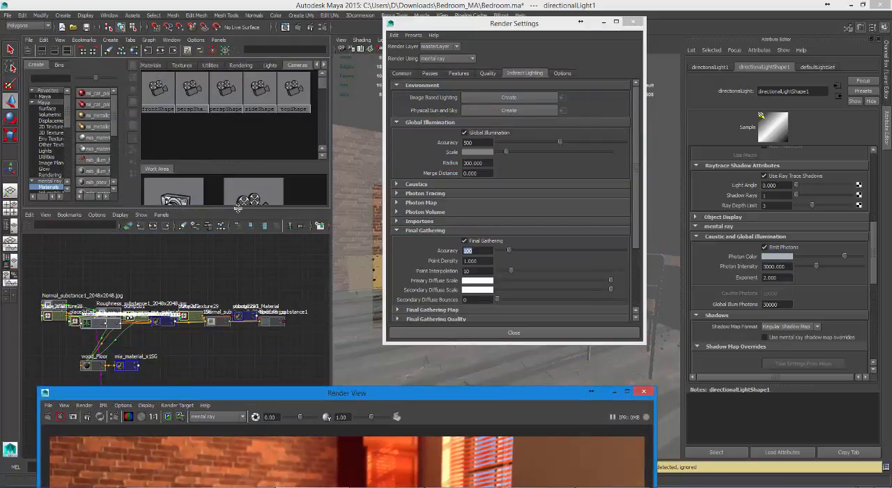
pyautogui.moveTo(239, 208); pyautogui.dragTo(205, 408)
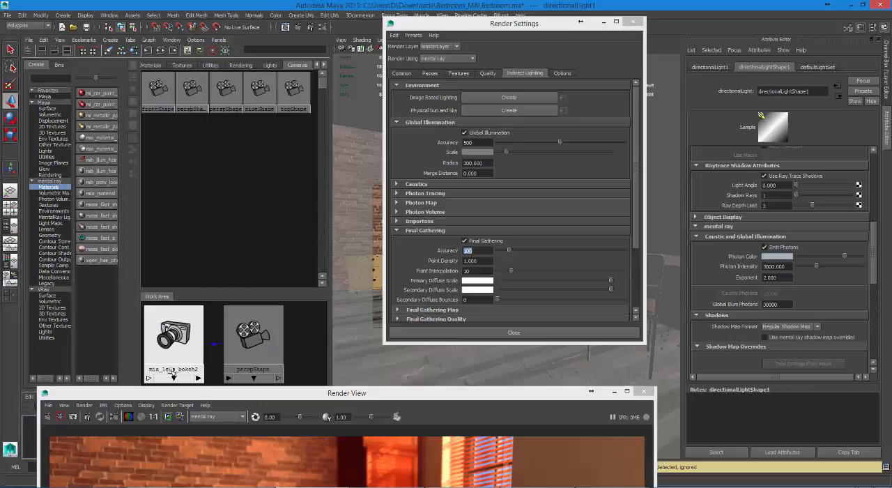
pyautogui.click(178, 338)
pyautogui.moveTo(276, 399); pyautogui.dragTo(290, 272)
pyautogui.moveTo(290, 229); pyautogui.dragTo(306, 79)
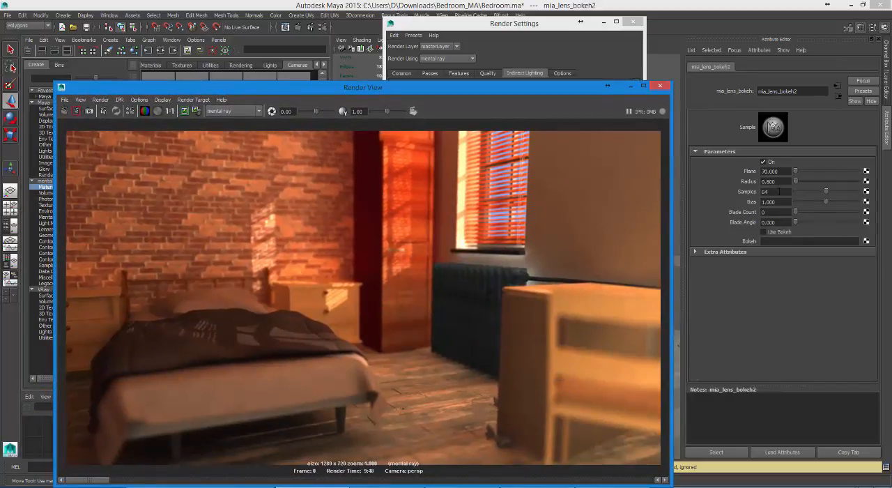
# Step: Set the bokeh lens shader's Radius to 0.4 and Samples to 16, and render the frame again
pyautogui.doubleClick(767, 191)
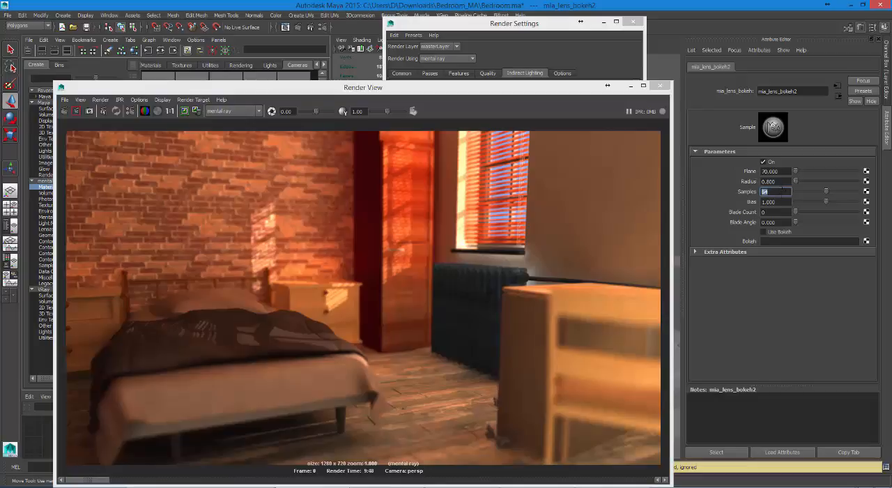
pyautogui.doubleClick(766, 181)
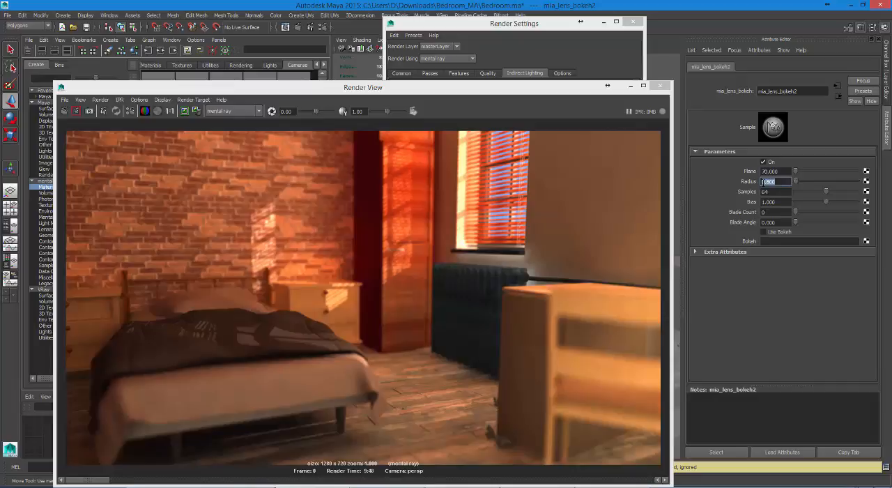
pyautogui.write('.4')
pyautogui.press('Return')
pyautogui.press('Tab')
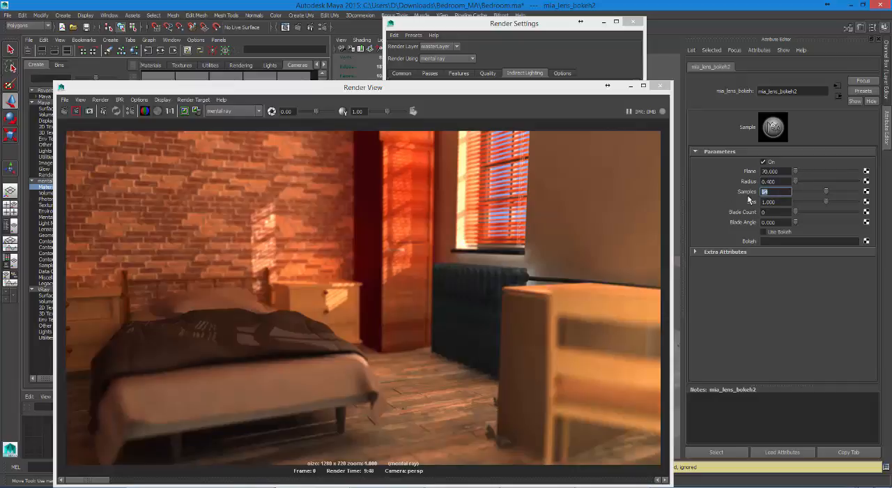
pyautogui.write('16')
pyautogui.press('Return')
pyautogui.moveTo(132, 87); pyautogui.dragTo(163, 43)
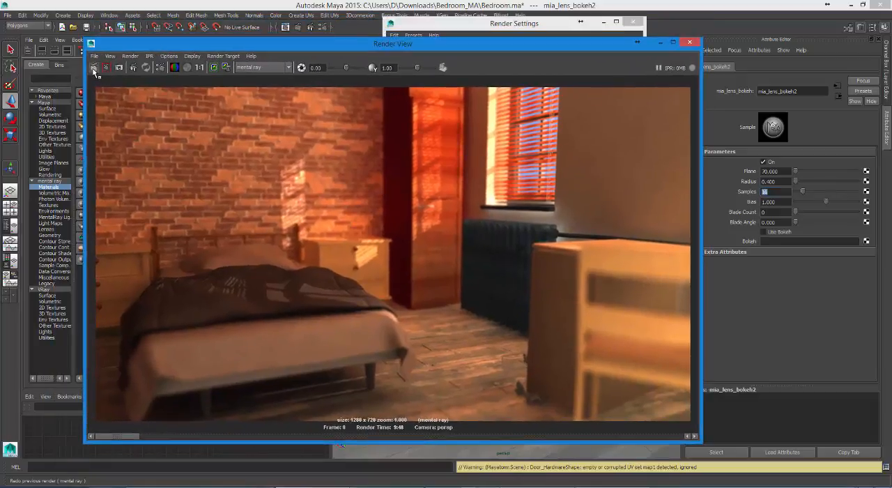
pyautogui.click(94, 68)
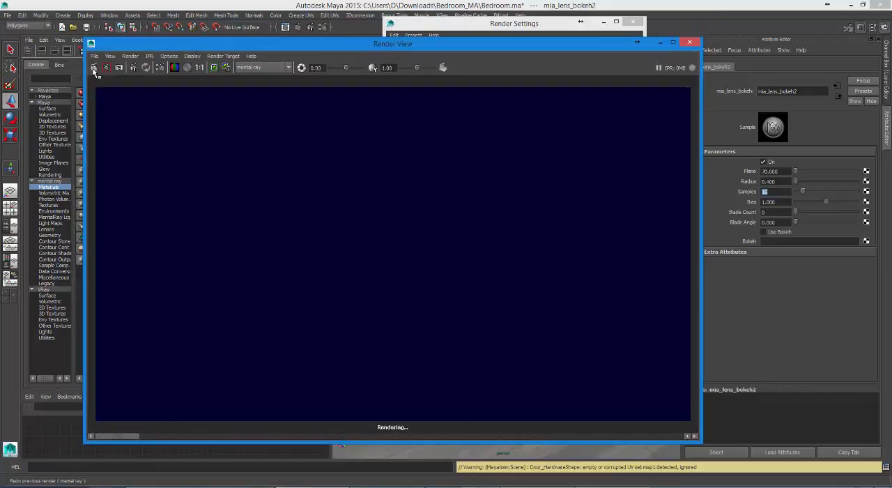